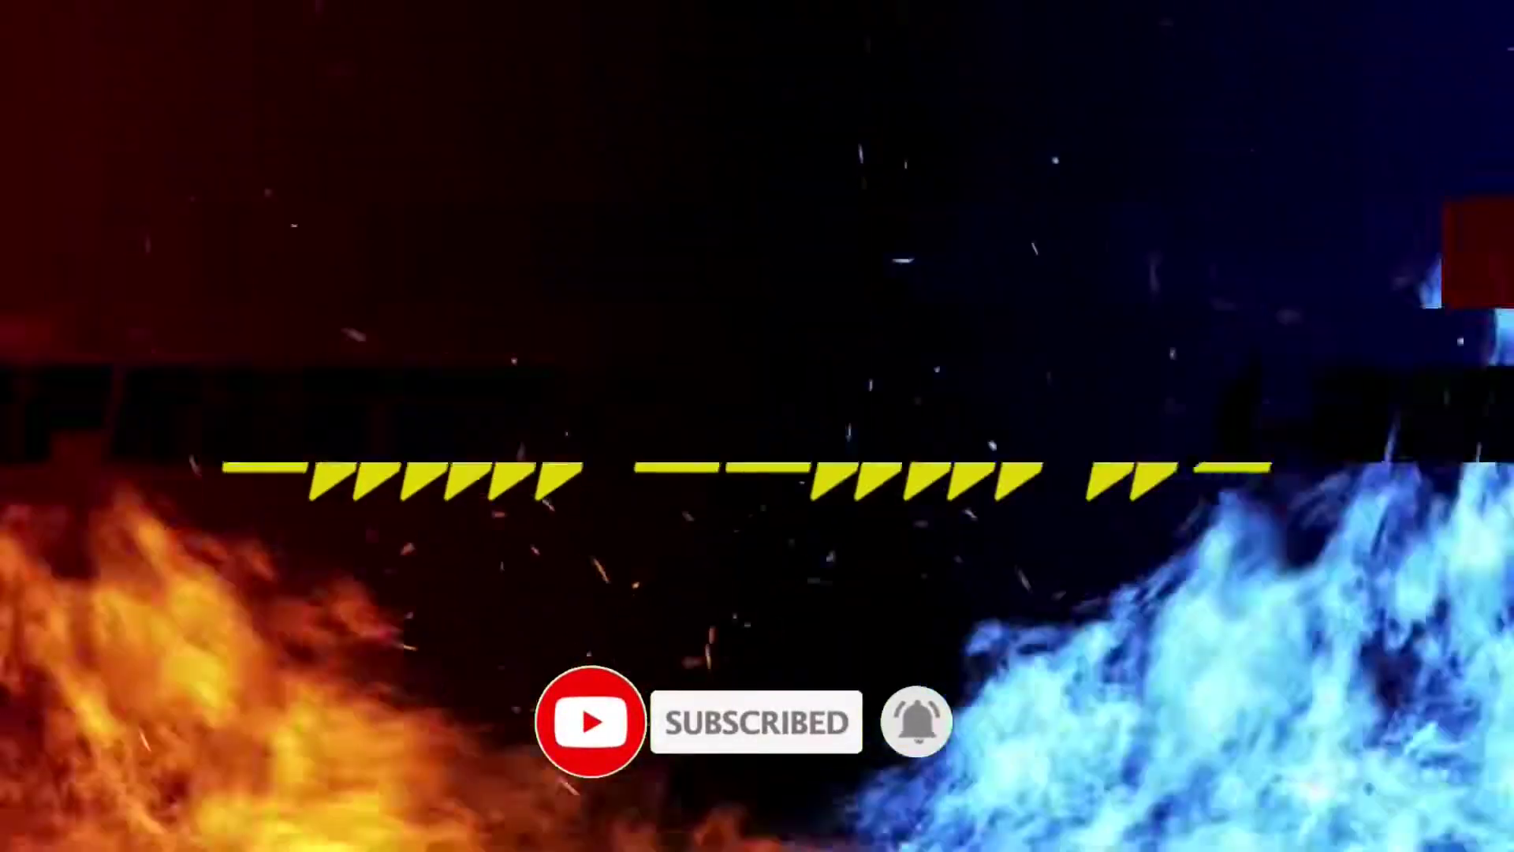
# - Create the 1080 × 1350 document and place geothermal_area_34 along its bottom edge
pyautogui.press('Tab')
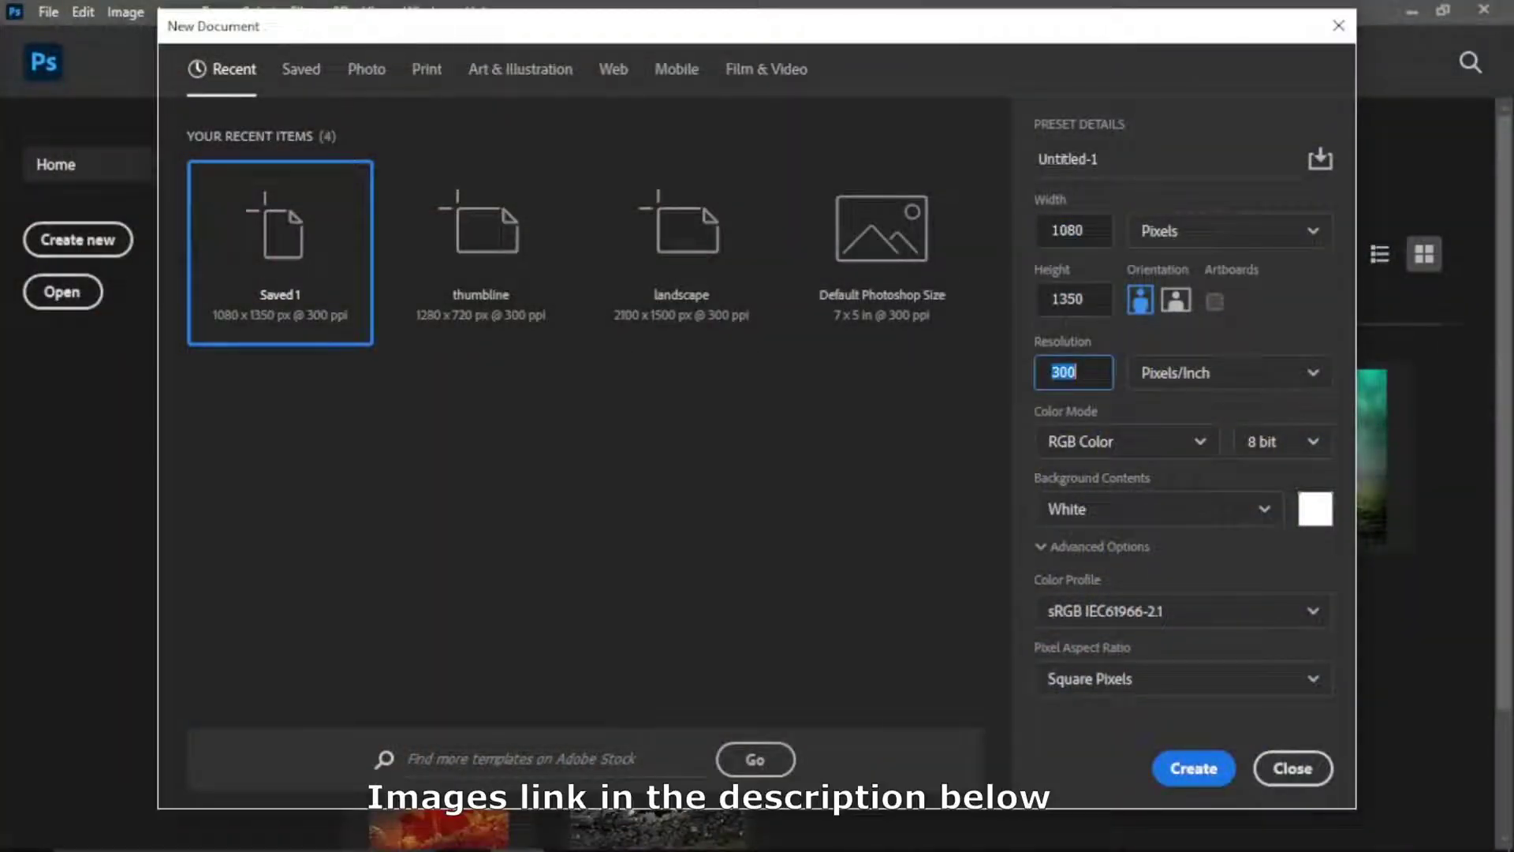
pyautogui.click(1193, 768)
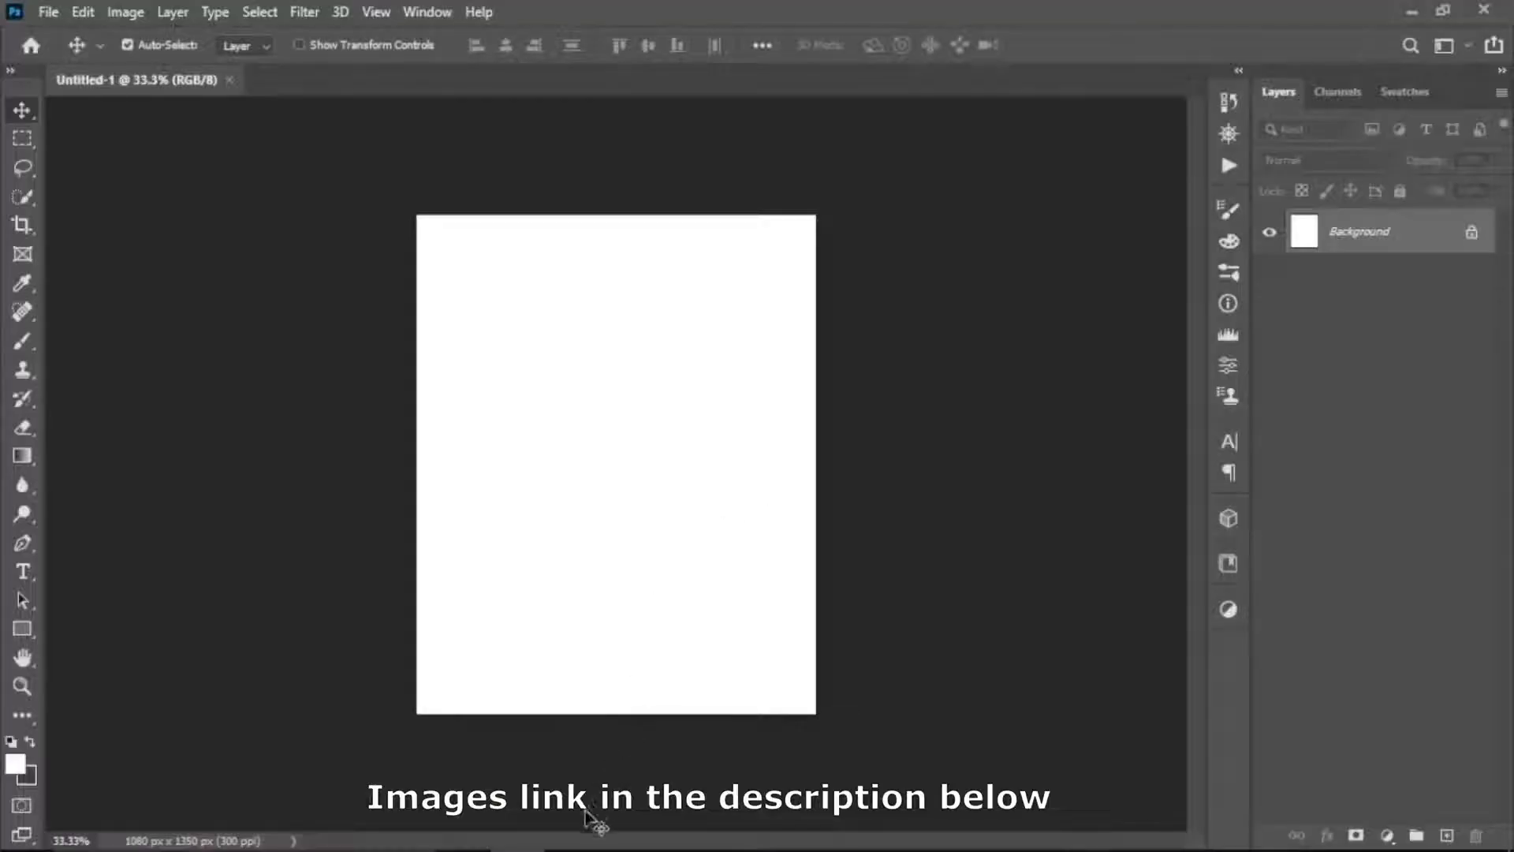
pyautogui.click(566, 836)
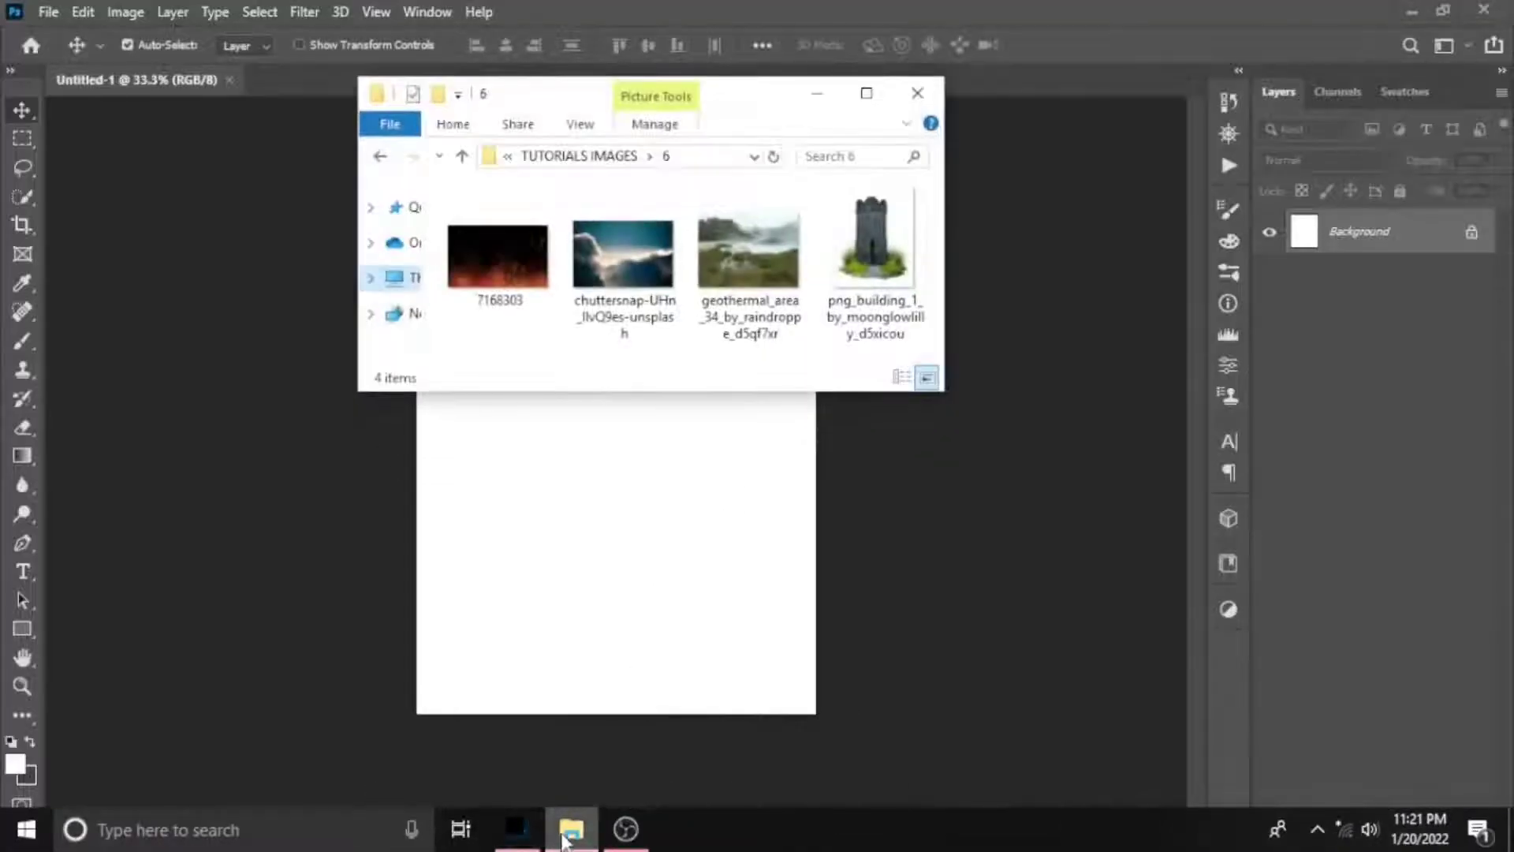
pyautogui.click(754, 331)
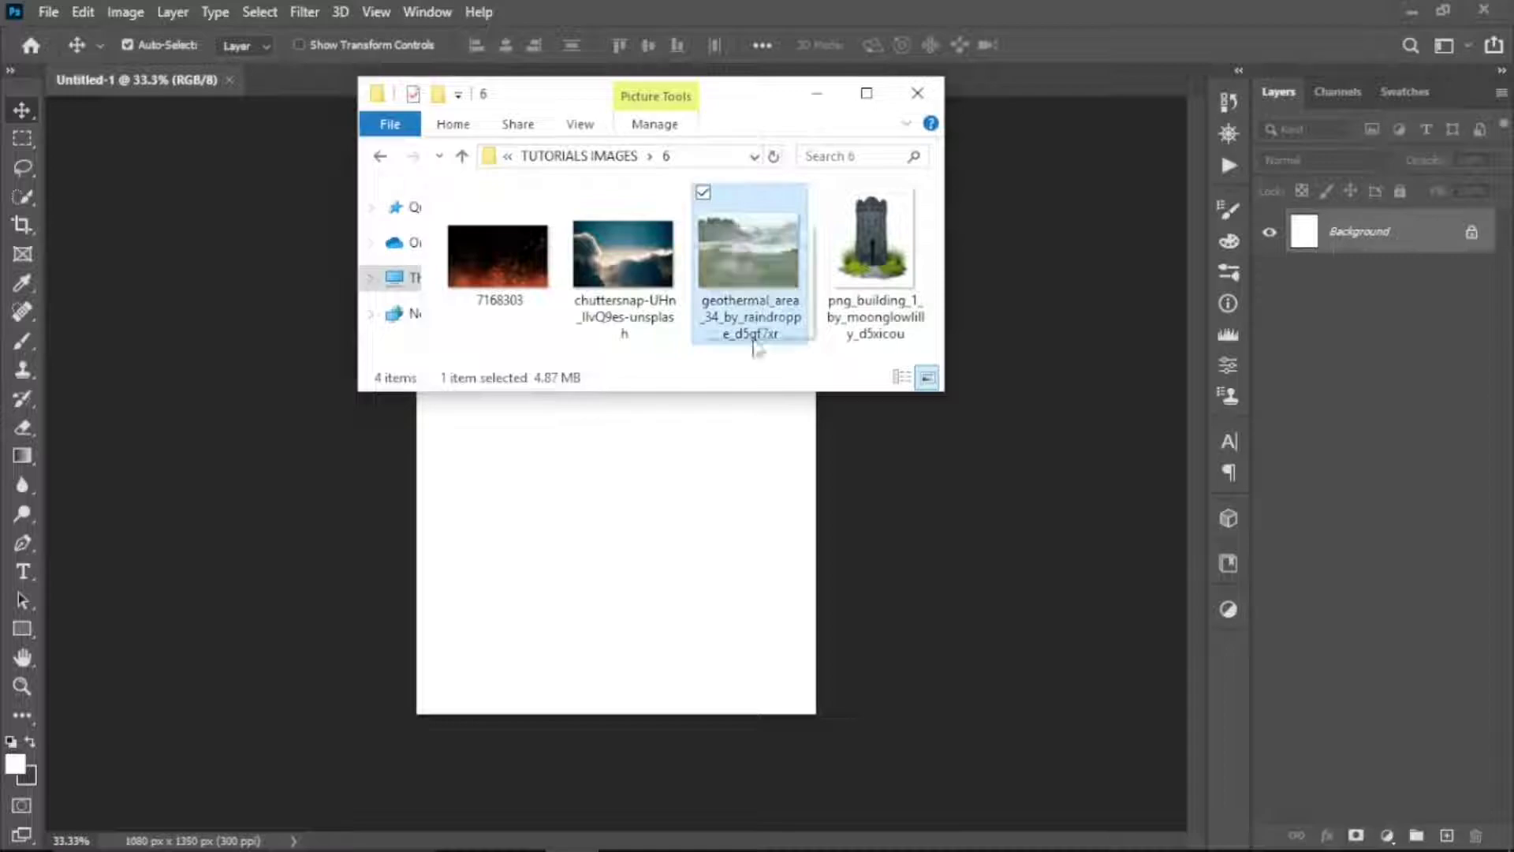
pyautogui.moveTo(755, 347); pyautogui.dragTo(655, 615)
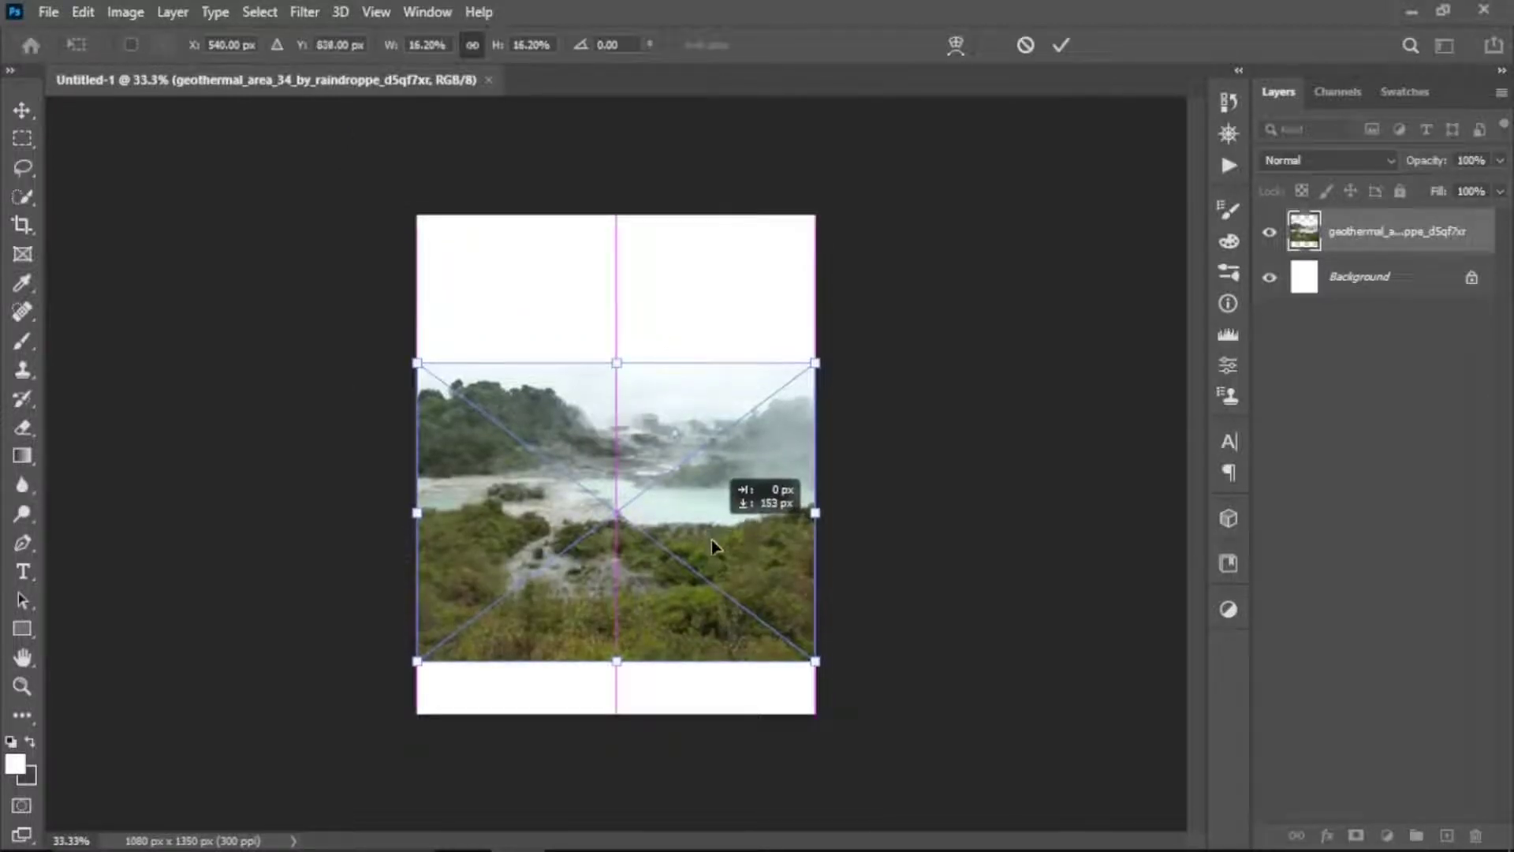
pyautogui.moveTo(712, 544); pyautogui.dragTo(706, 597)
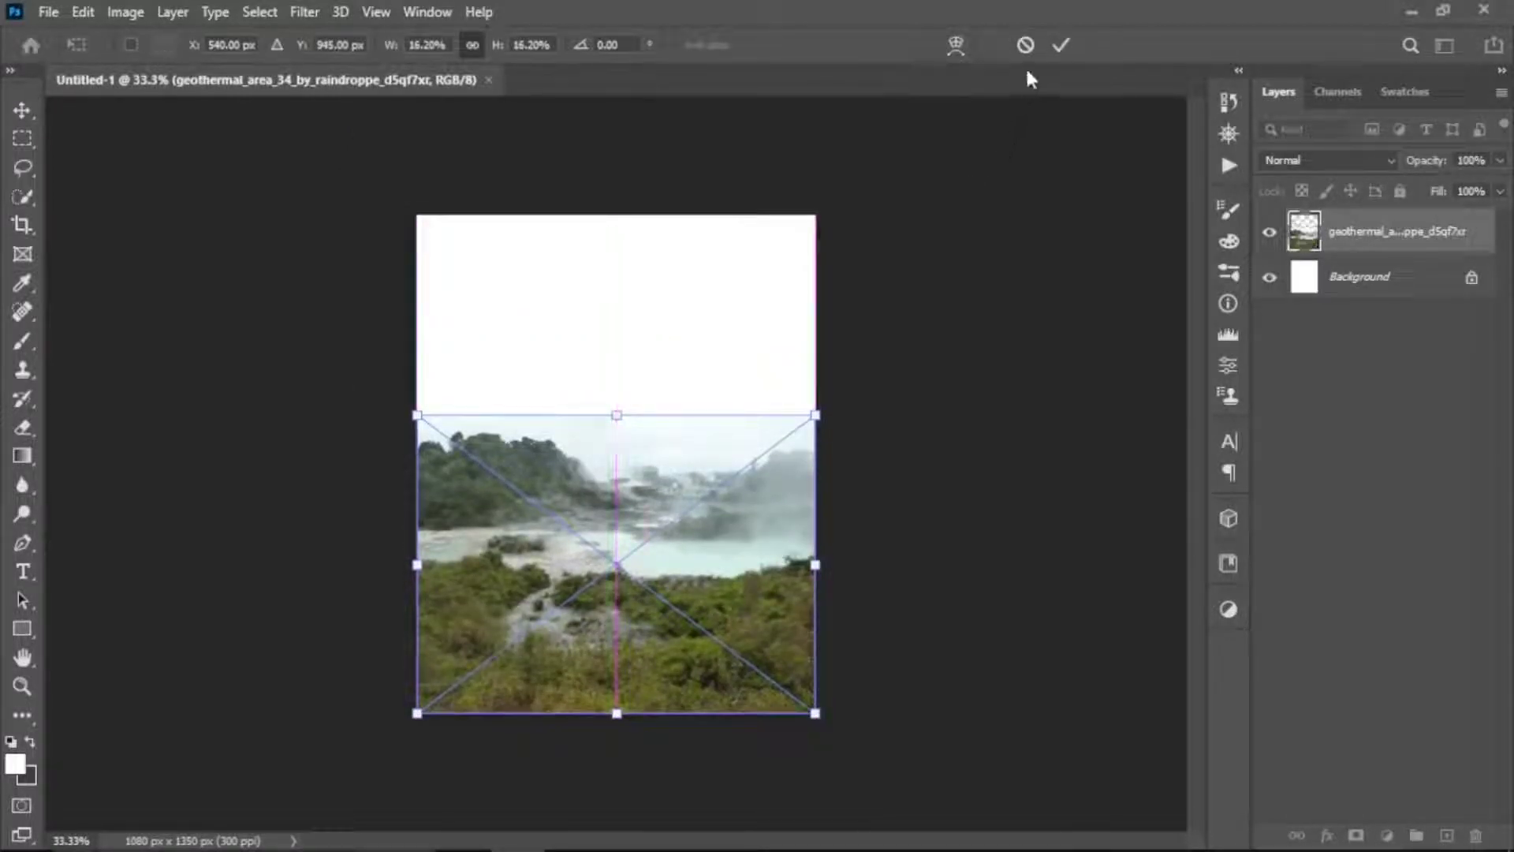
# - Commit the geothermal photo, mask it, and soft-erase its upper part into white mist
pyautogui.click(1057, 46)
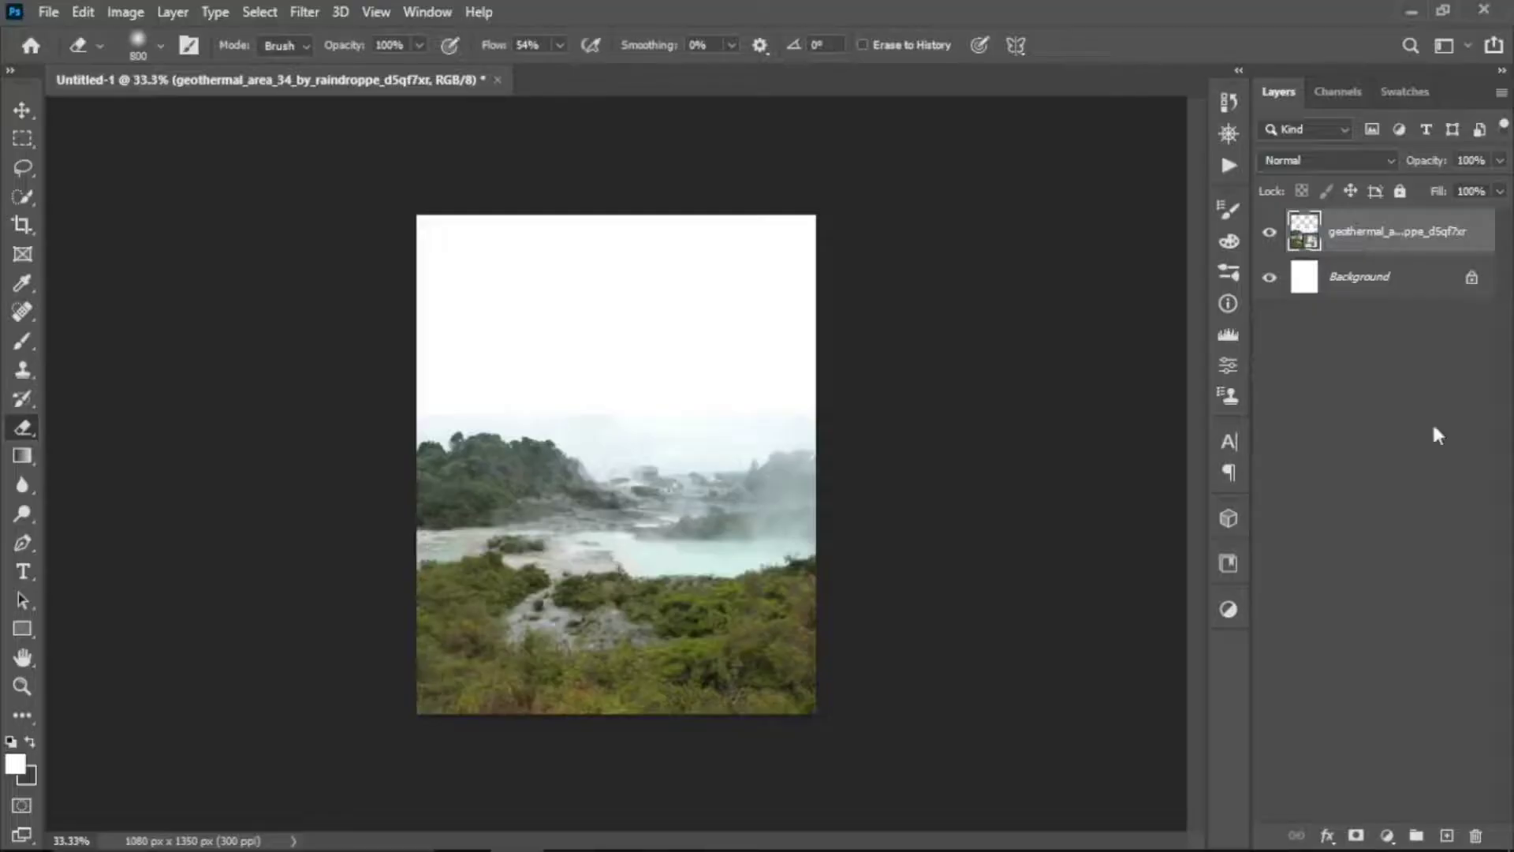
pyautogui.click(1356, 836)
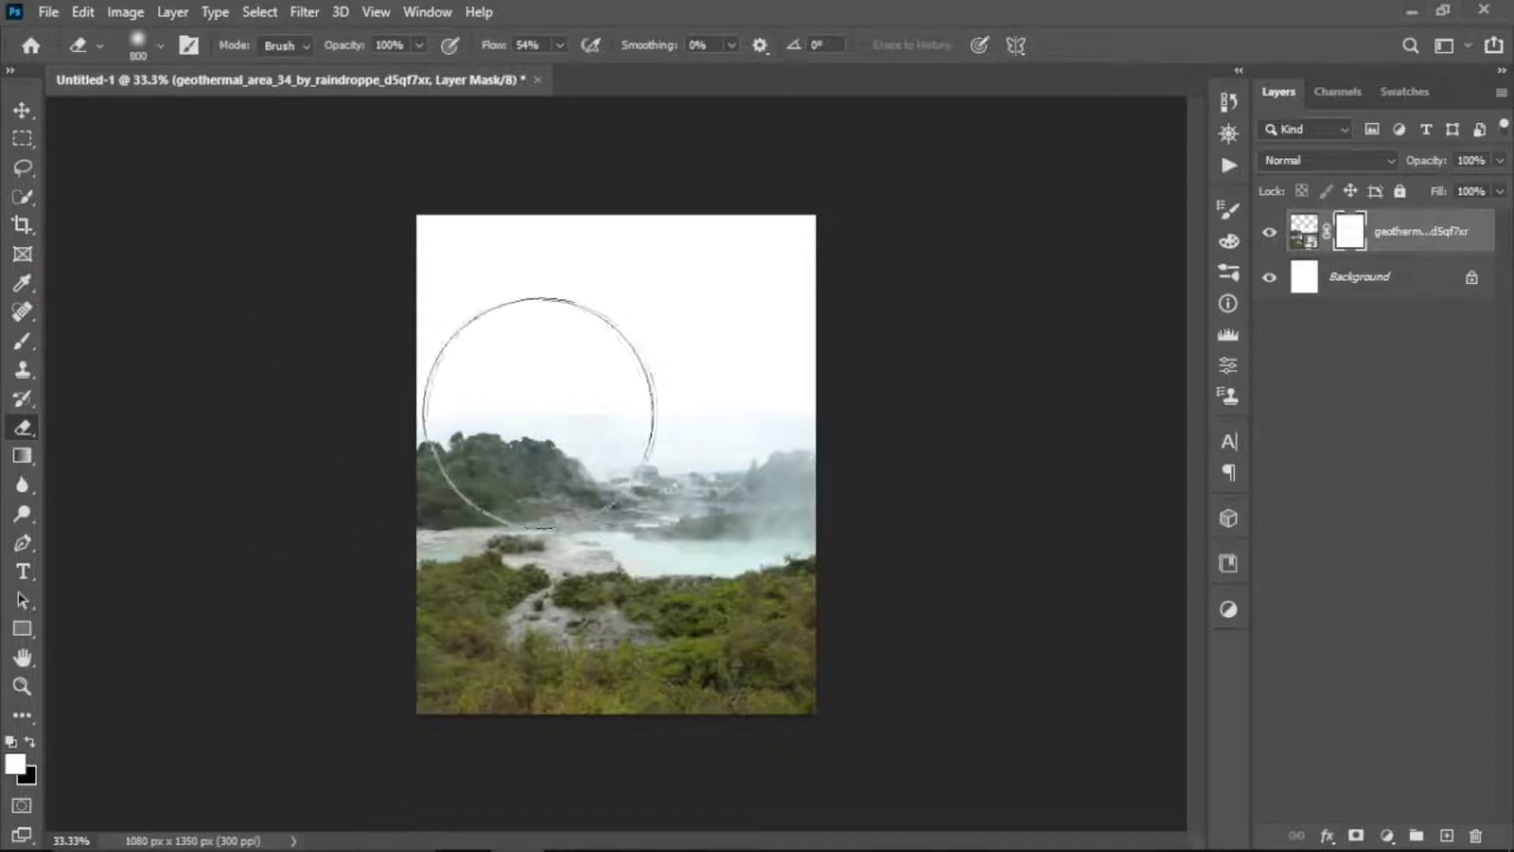
pyautogui.moveTo(537, 409)
pyautogui.mouseDown()
pyautogui.moveTo(505, 406)
pyautogui.moveTo(619, 392)
pyautogui.moveTo(508, 409)
pyautogui.moveTo(565, 433)
pyautogui.mouseUp()
pyautogui.press('[')
pyautogui.press('[')
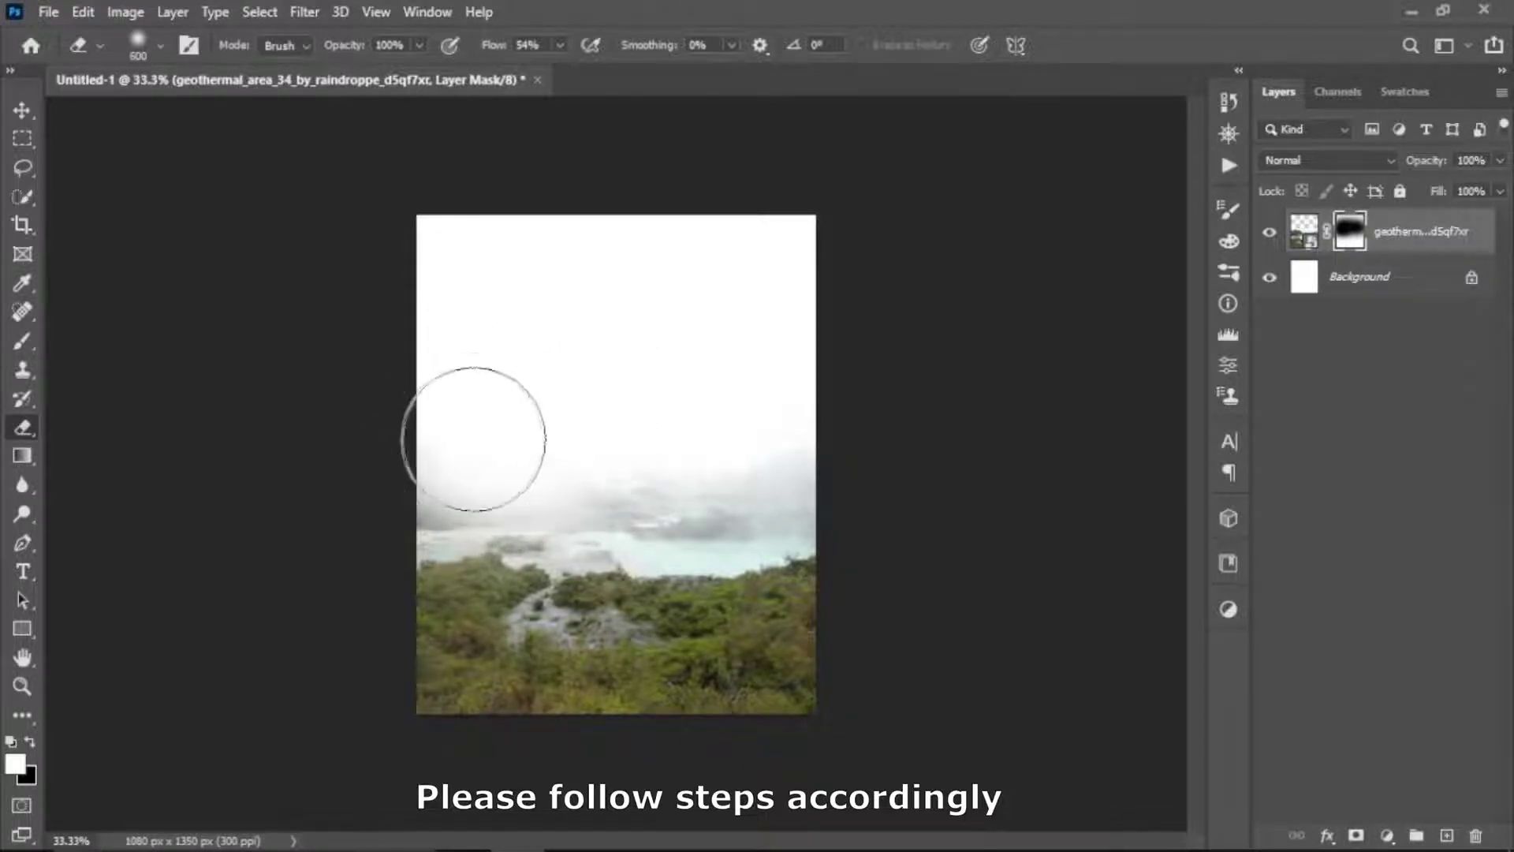
pyautogui.press('[')
pyautogui.press('[')
pyautogui.press('[')
pyautogui.moveTo(462, 453)
pyautogui.mouseDown()
pyautogui.moveTo(449, 489)
pyautogui.moveTo(541, 463)
pyautogui.moveTo(802, 475)
pyautogui.moveTo(798, 457)
pyautogui.moveTo(686, 449)
pyautogui.moveTo(433, 463)
pyautogui.moveTo(521, 473)
pyautogui.mouseUp()
pyautogui.press(']')
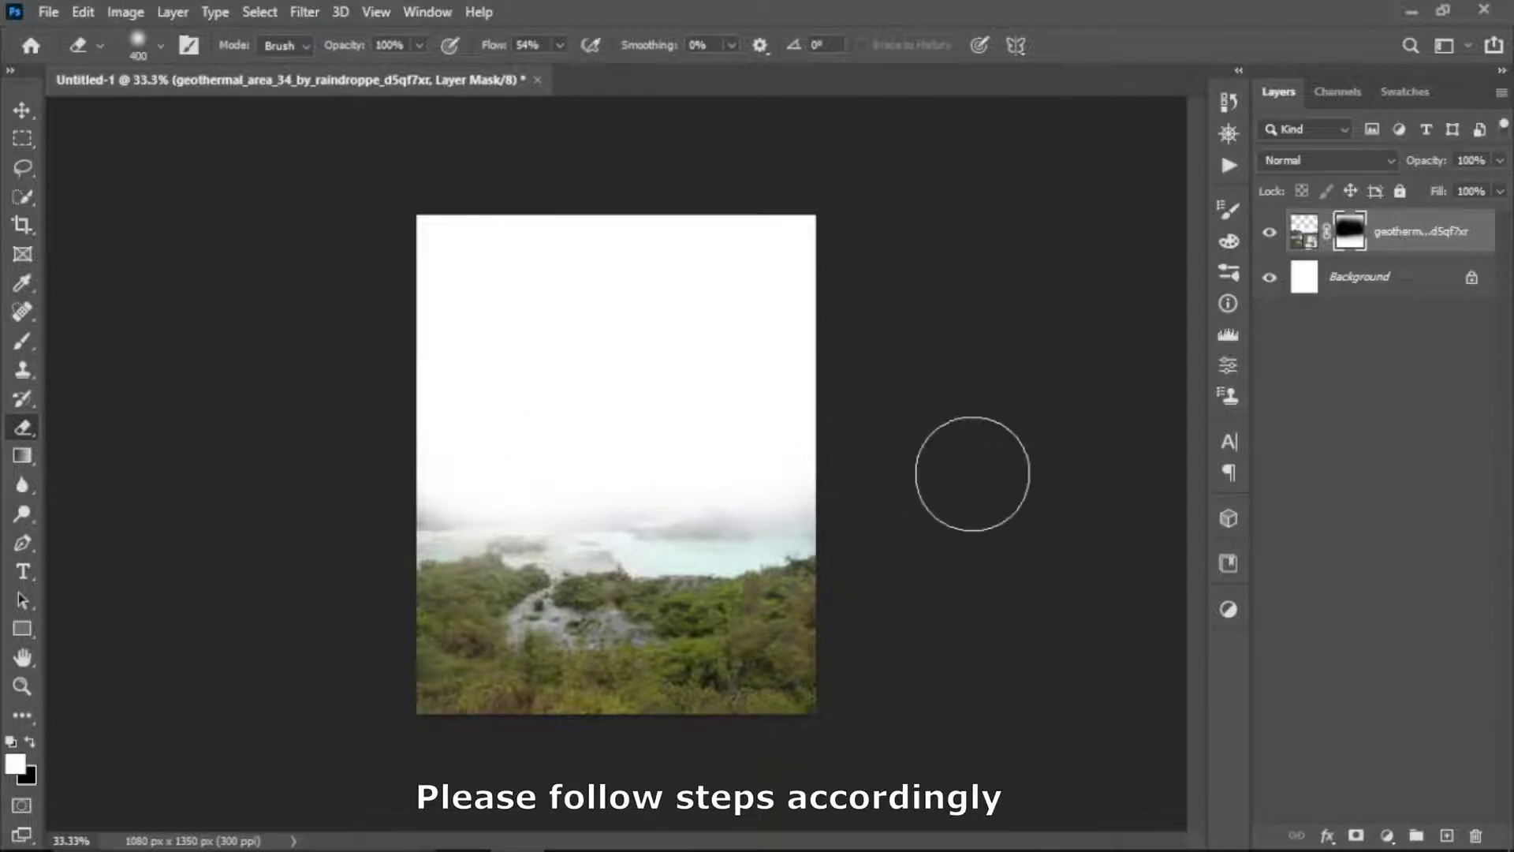
pyautogui.click(1387, 835)
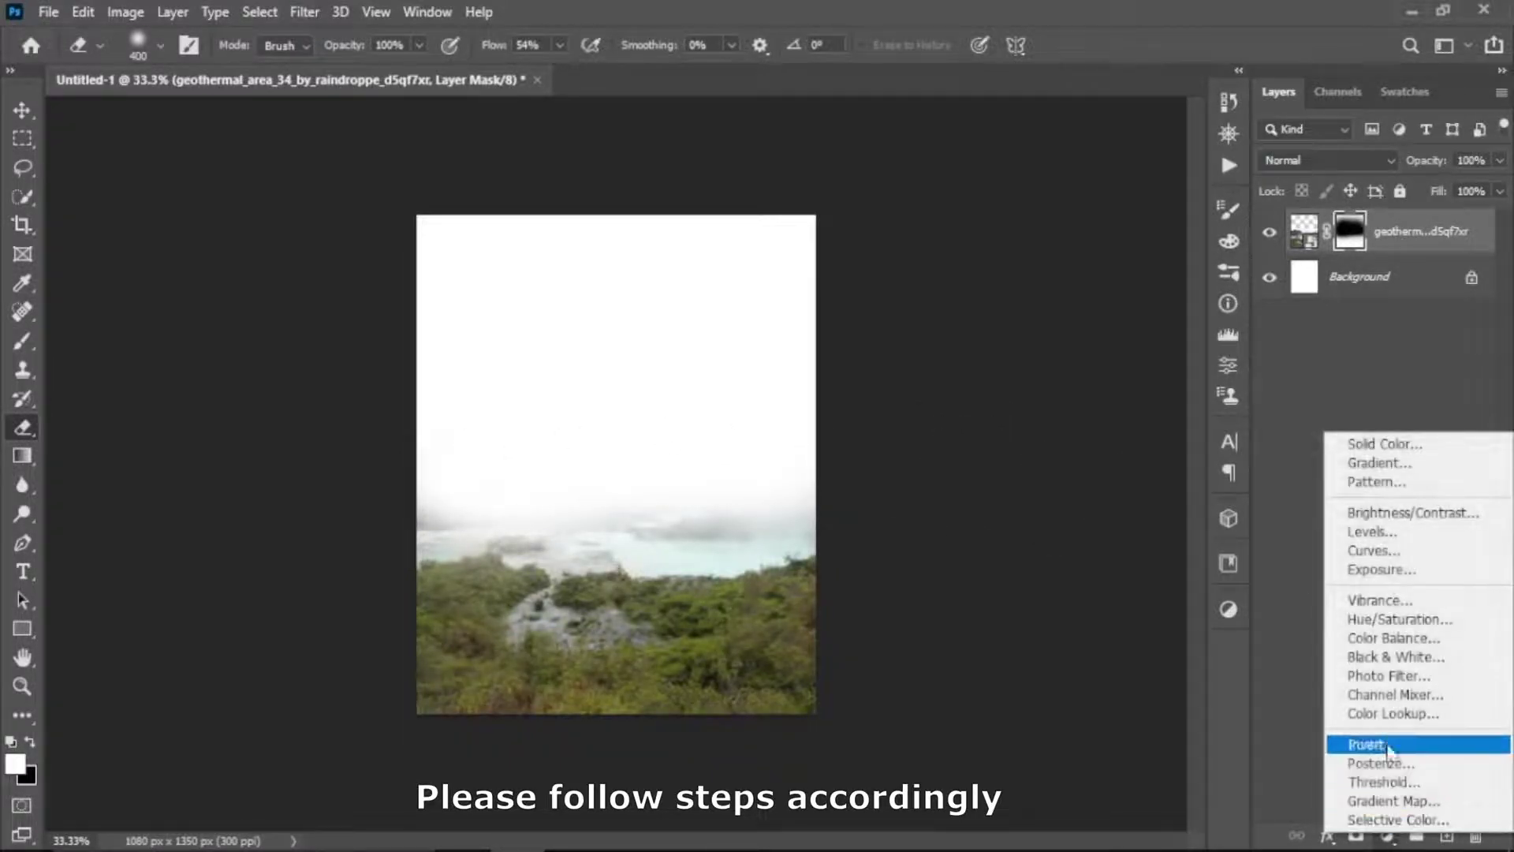
# - Add a Levels adjustment clipped to the landscape with output white lowered to 94
pyautogui.click(1373, 532)
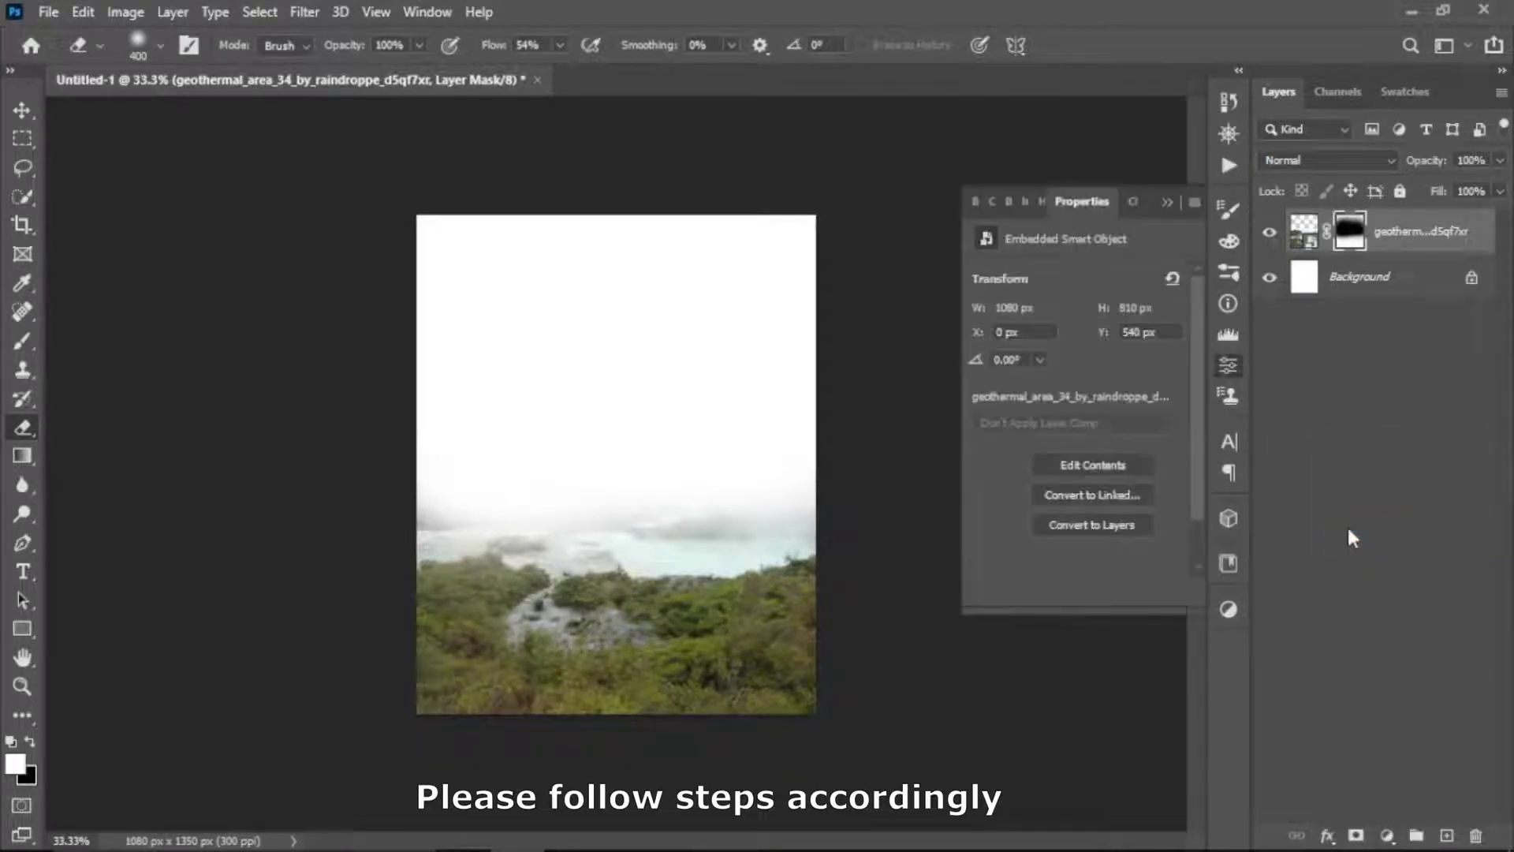
pyautogui.click(1042, 592)
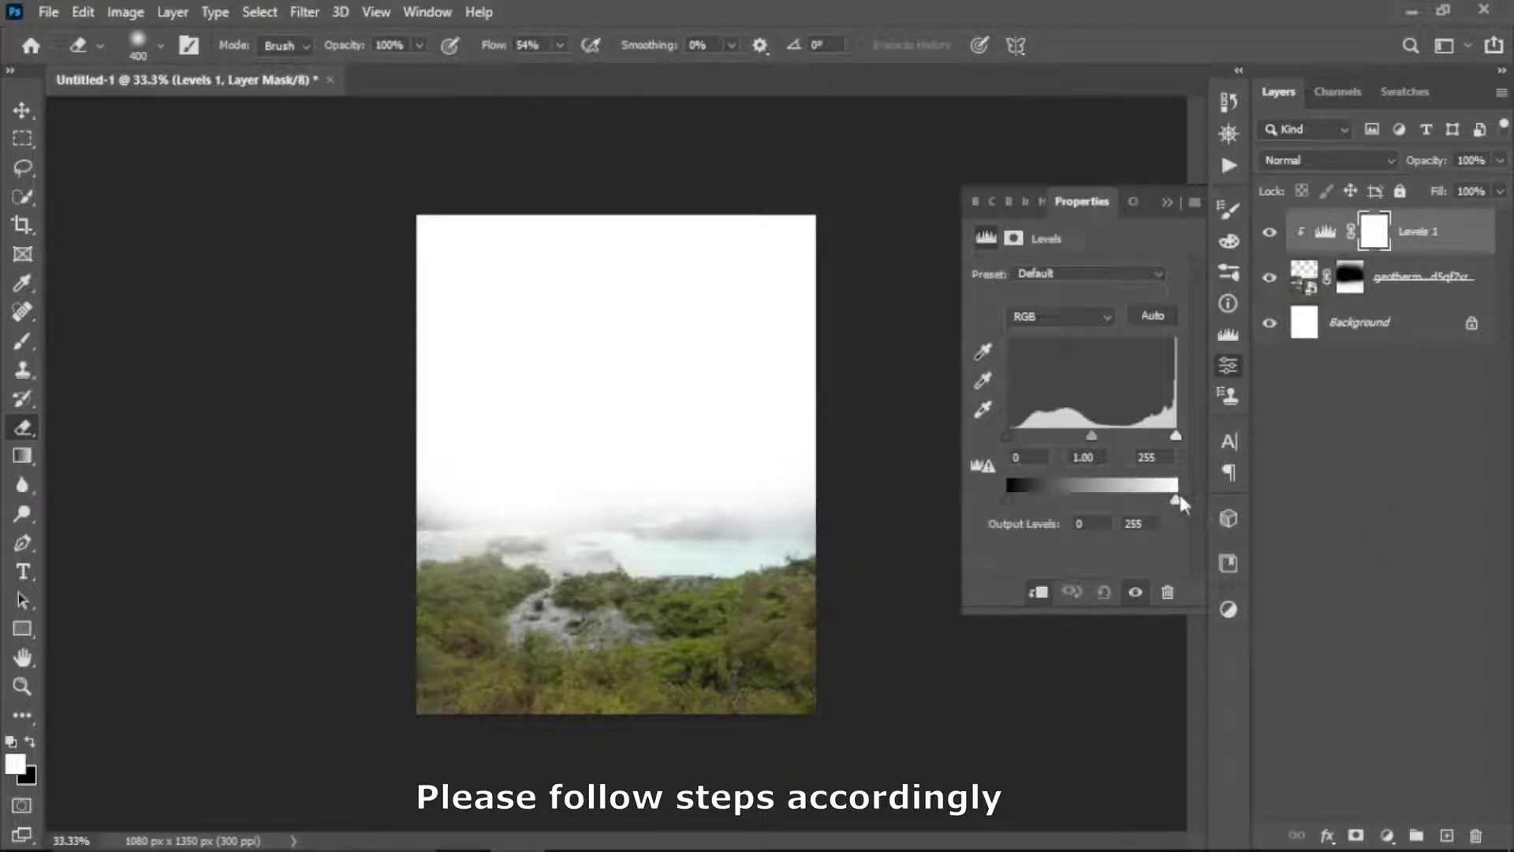
pyautogui.moveTo(1176, 500); pyautogui.dragTo(1071, 515)
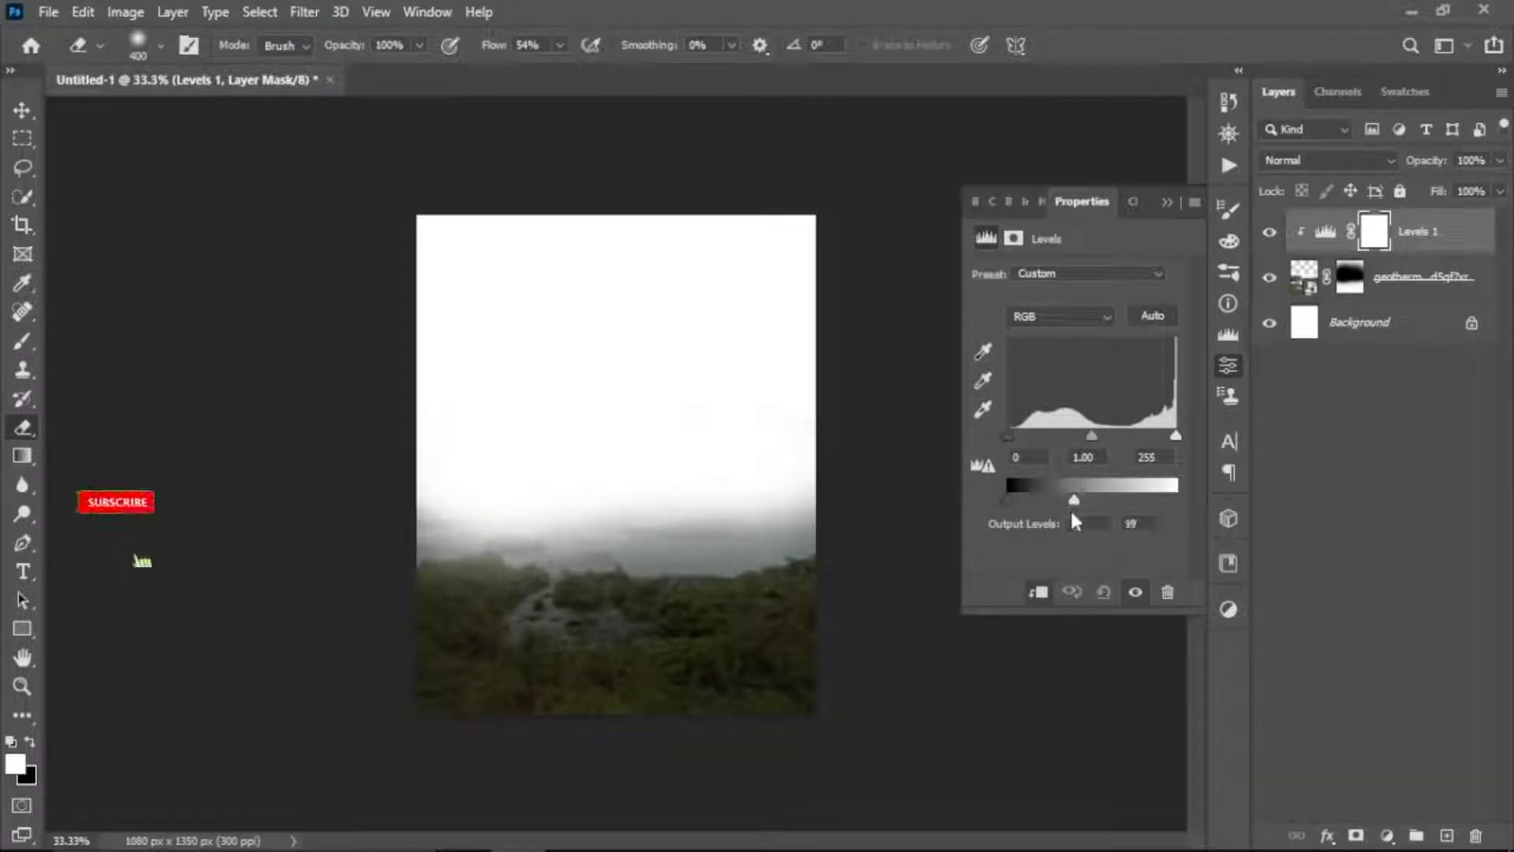
# - Convert the geothermal landscape layer into a smart object
pyautogui.click(1166, 201)
pyautogui.click(1388, 286)
pyautogui.rightClick(1385, 281)
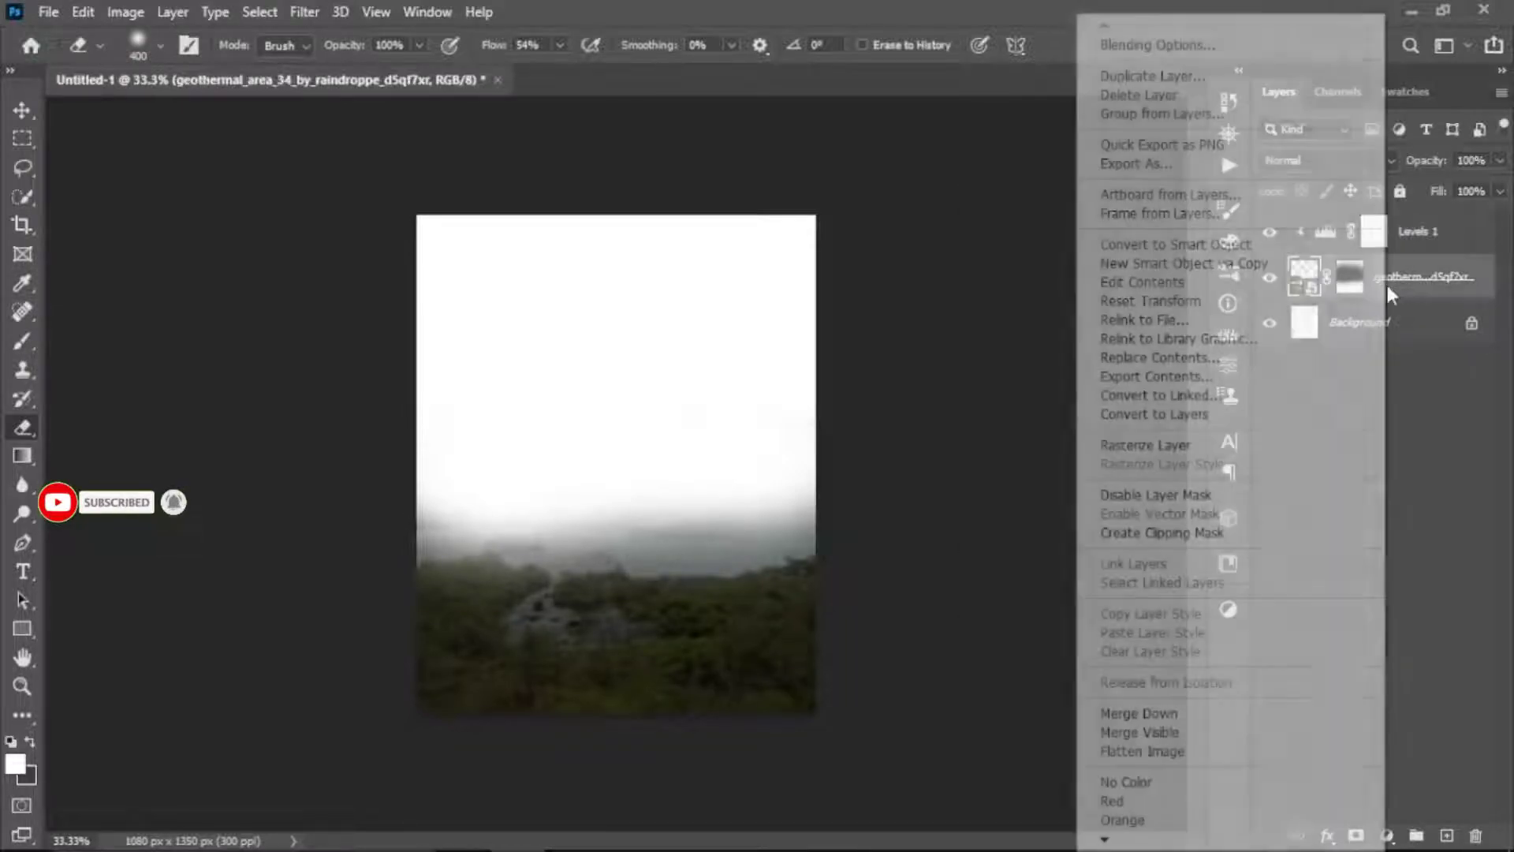
pyautogui.click(1227, 245)
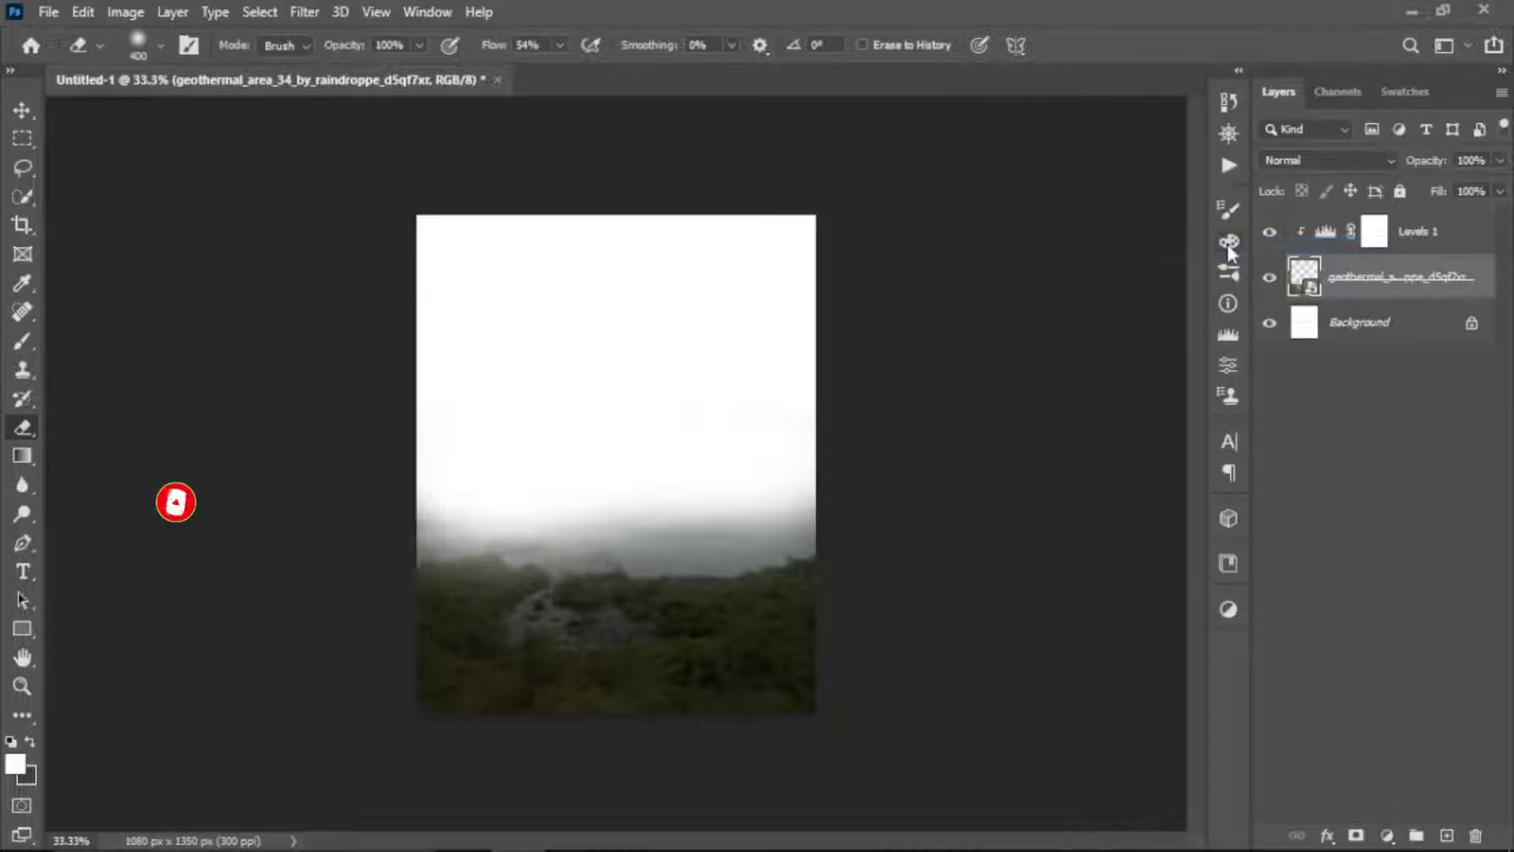
# - Apply a 1.6 px Gaussian Blur smart filter to the landscape
pyautogui.click(304, 12)
pyautogui.moveTo(317, 296)
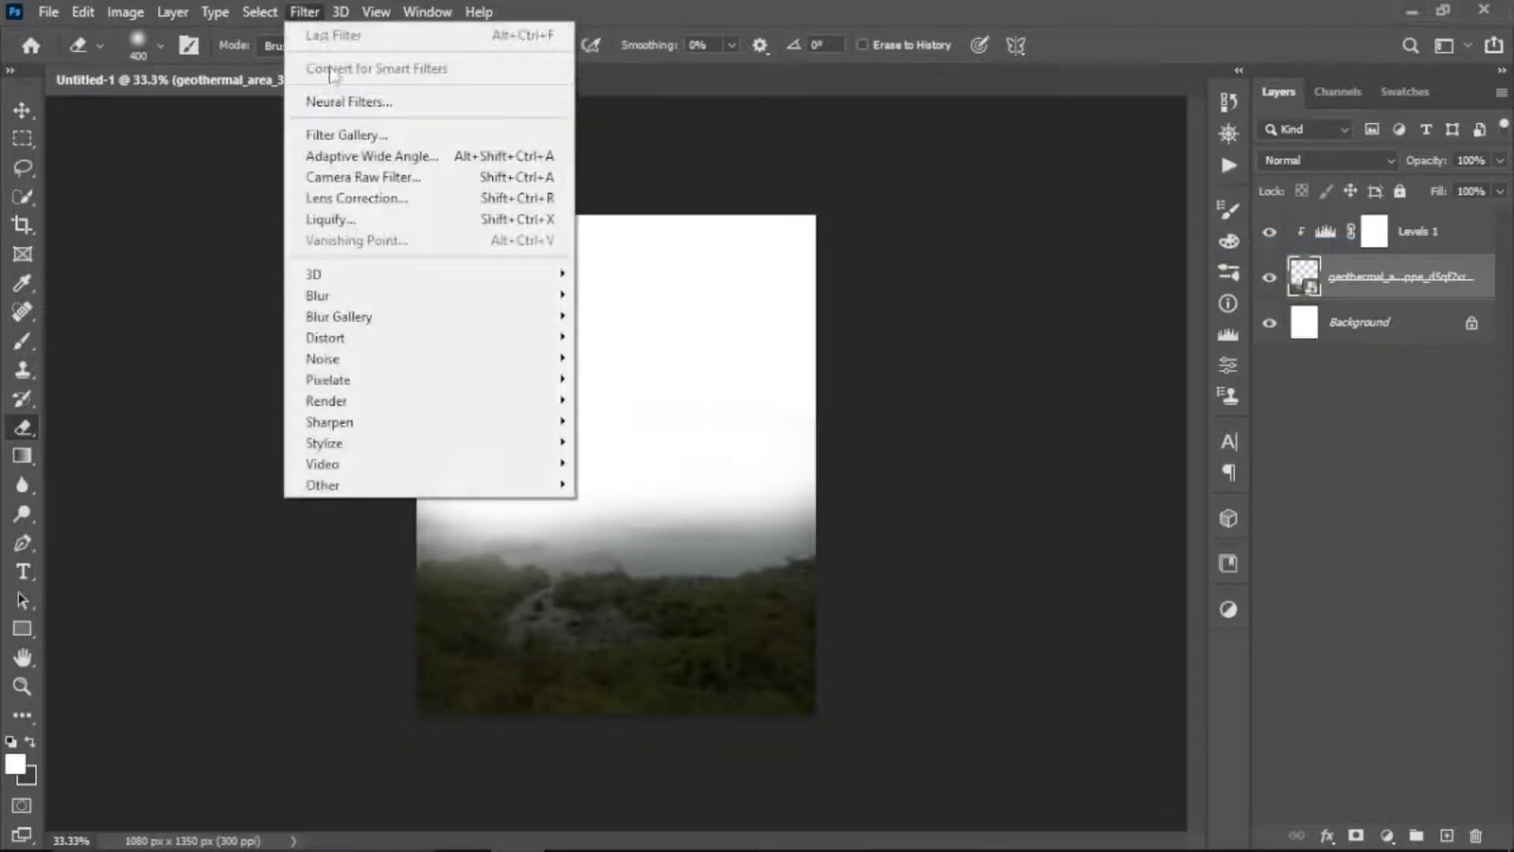
pyautogui.click(652, 380)
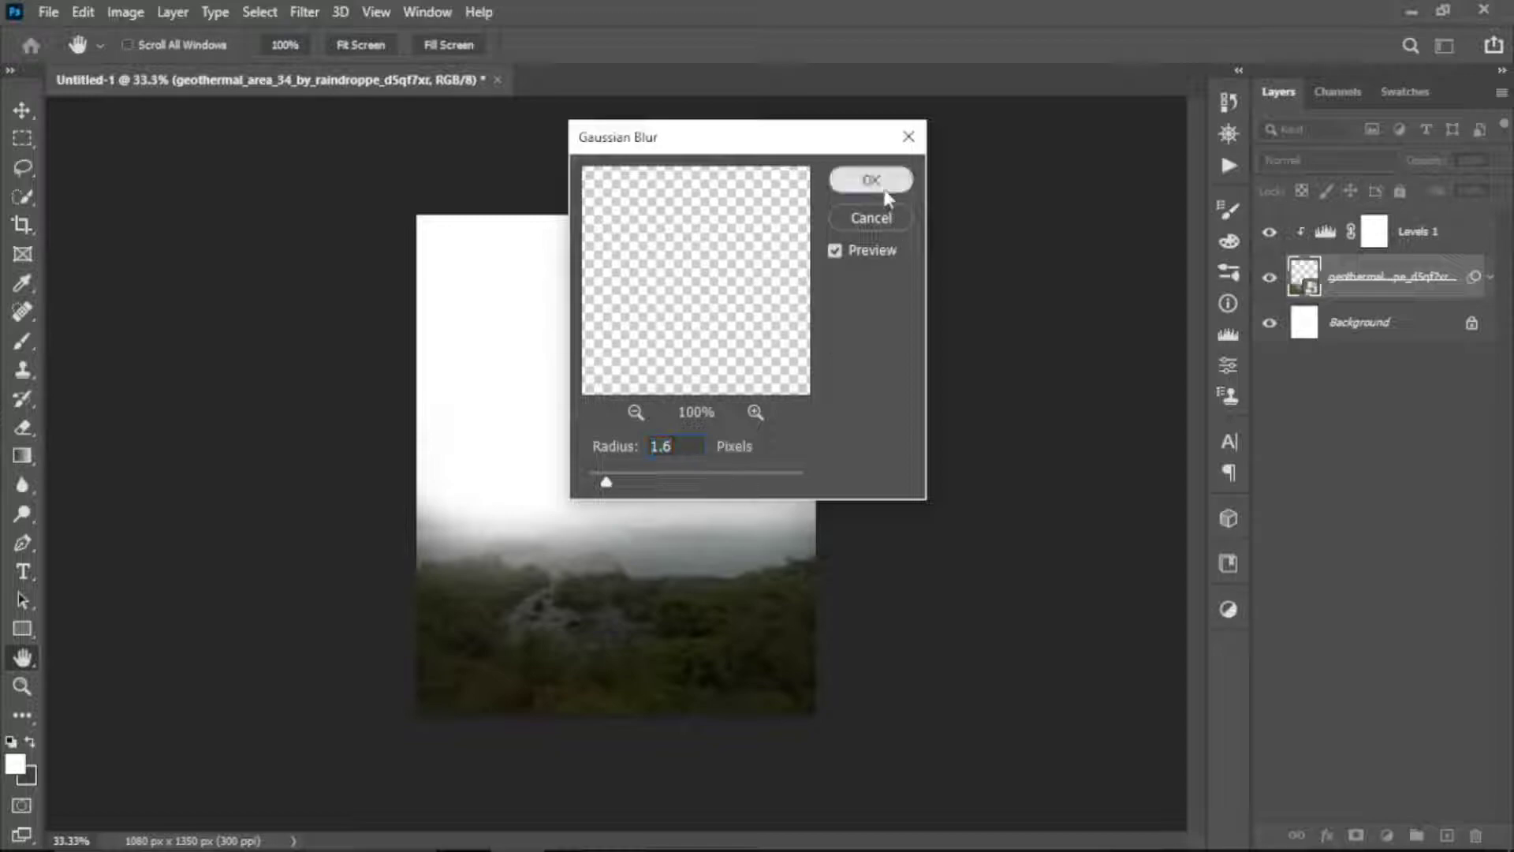
pyautogui.click(881, 181)
pyautogui.press('e')
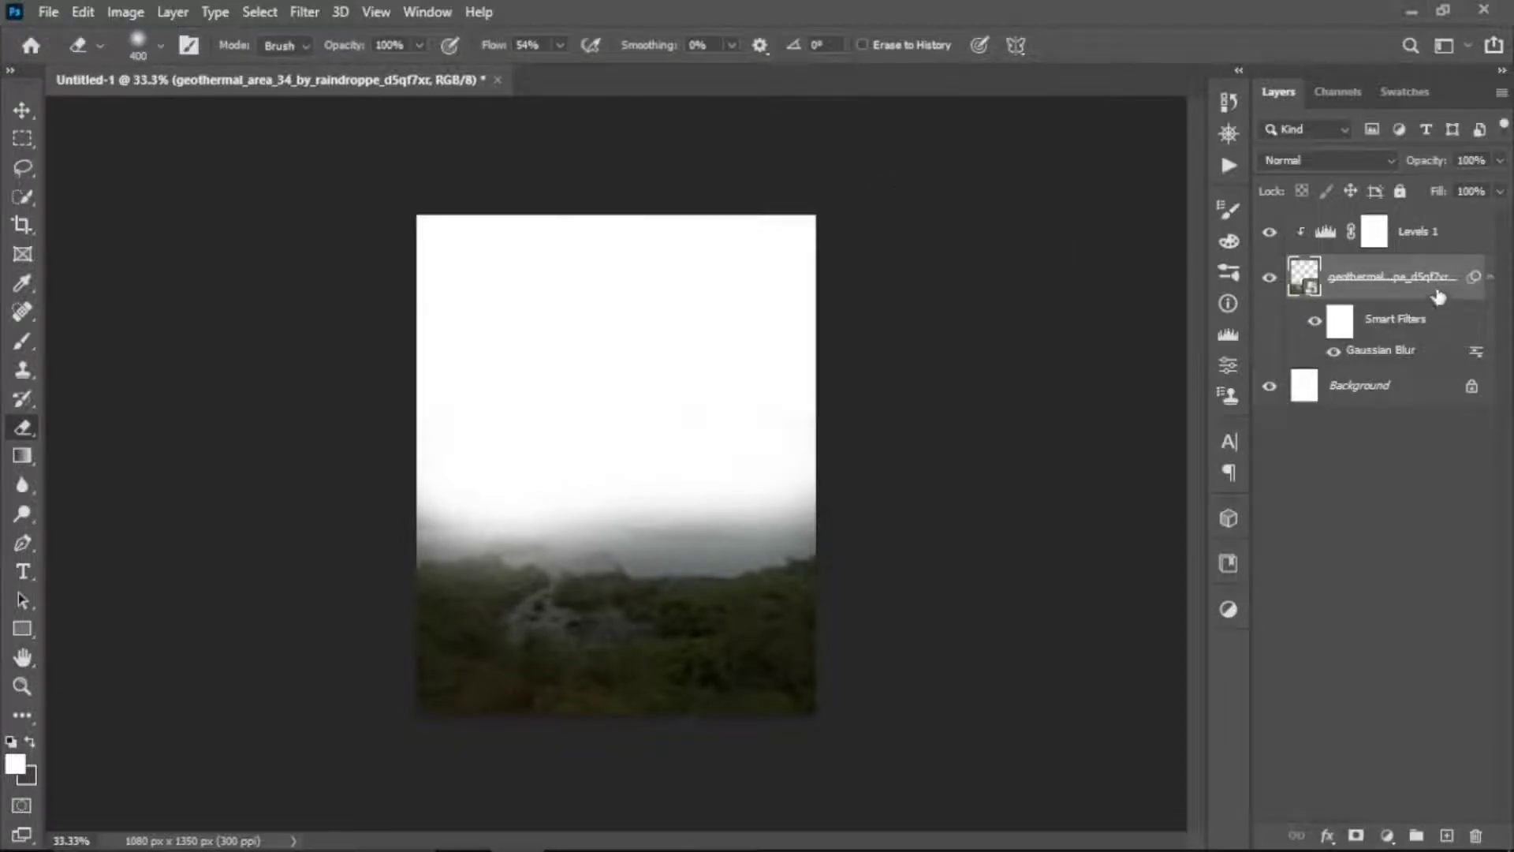
# - Place the chuttersnap cloudy sky above Background, enlarged and centred to fill the canvas
pyautogui.click(1402, 391)
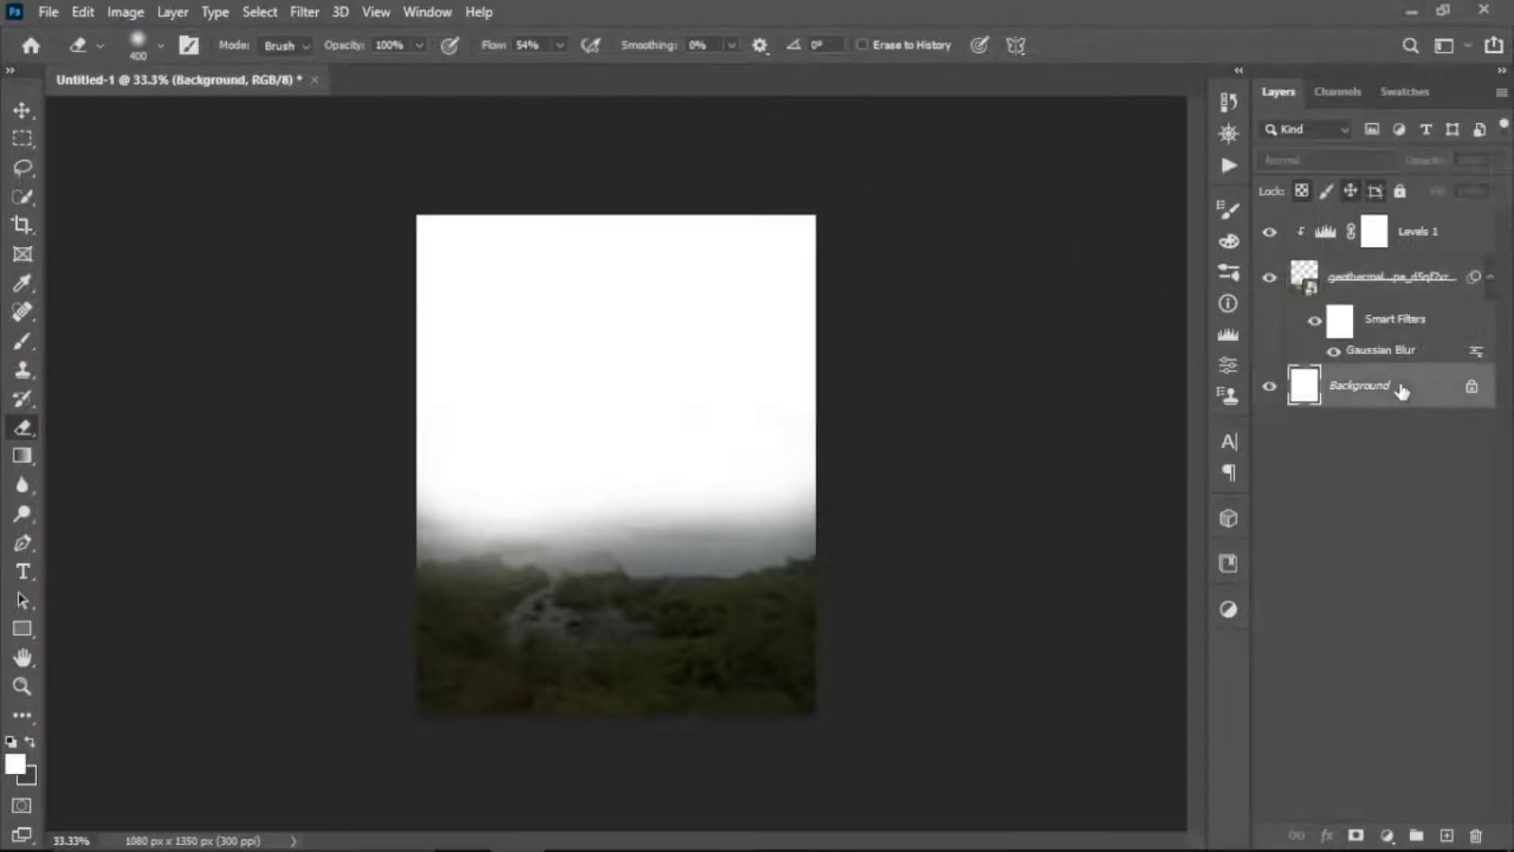
pyautogui.click(571, 828)
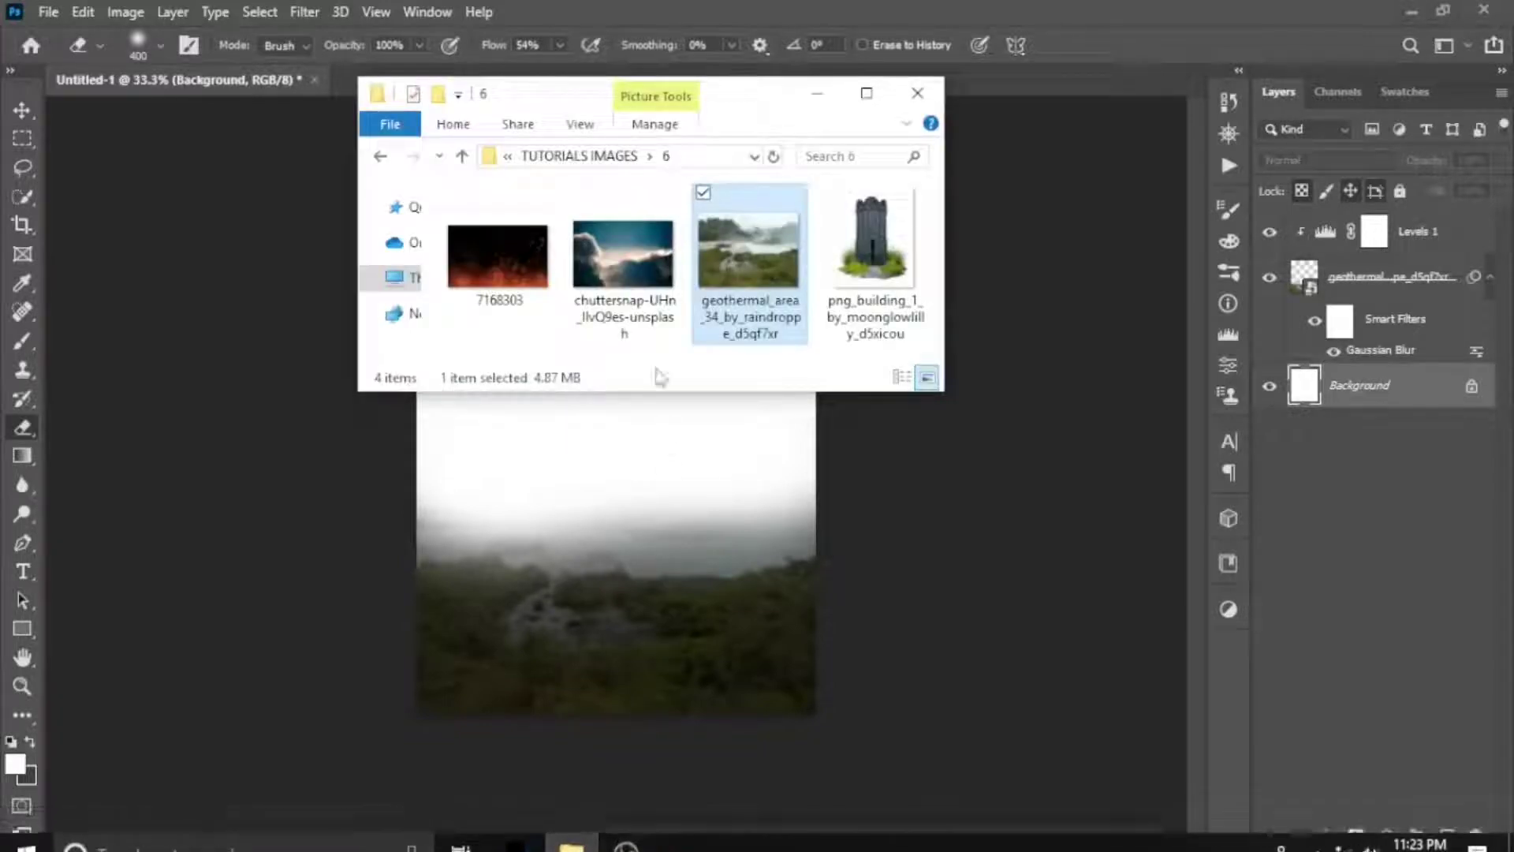
pyautogui.click(627, 298)
pyautogui.moveTo(634, 457); pyautogui.dragTo(635, 457)
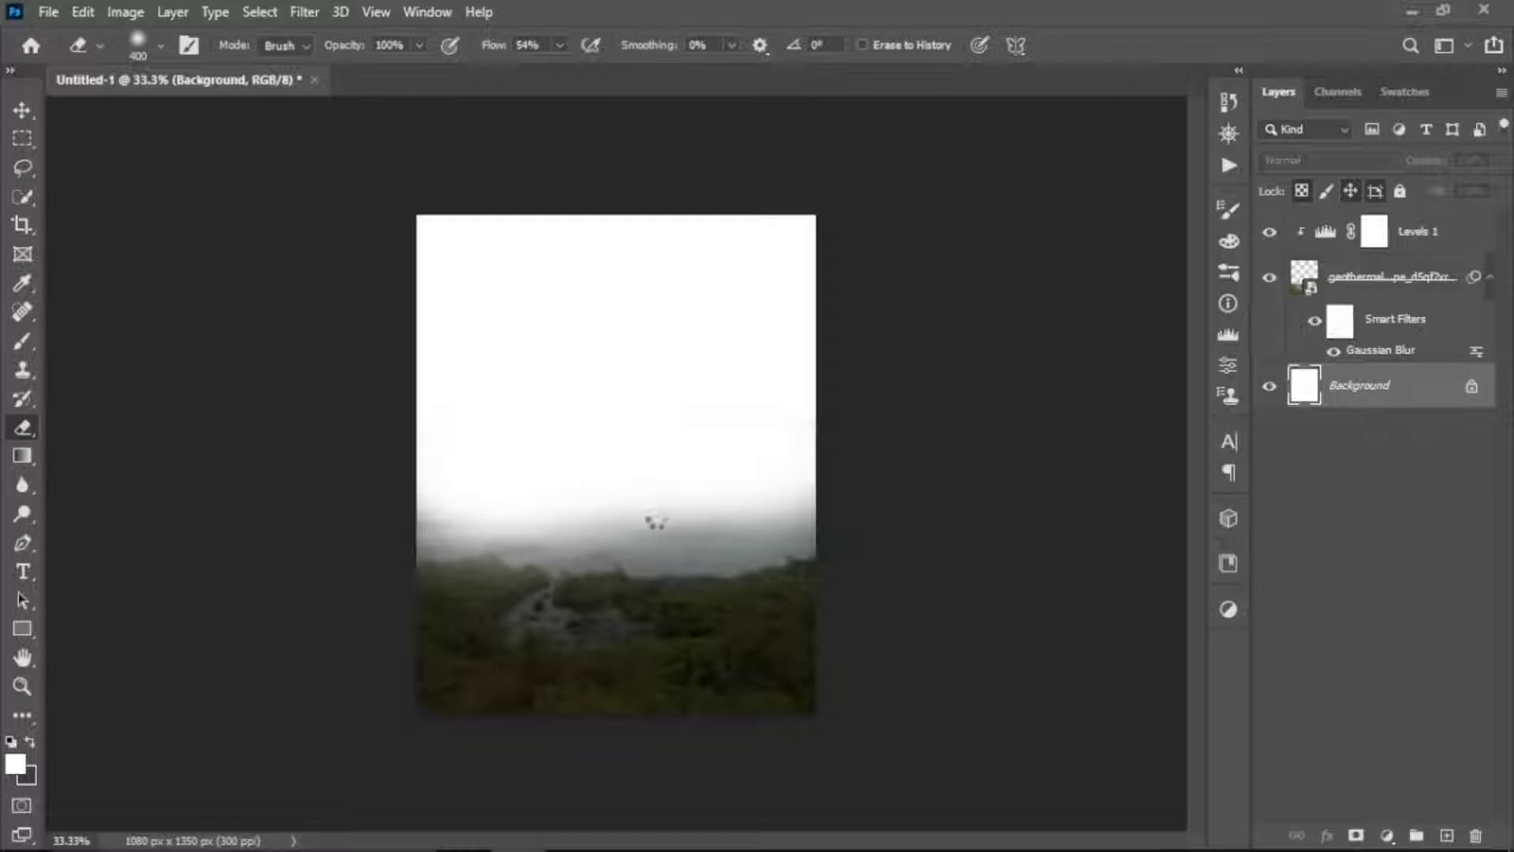
pyautogui.moveTo(823, 331)
pyautogui.mouseDown()
pyautogui.moveTo(1041, 81)
pyautogui.moveTo(1092, 142)
pyautogui.mouseUp()
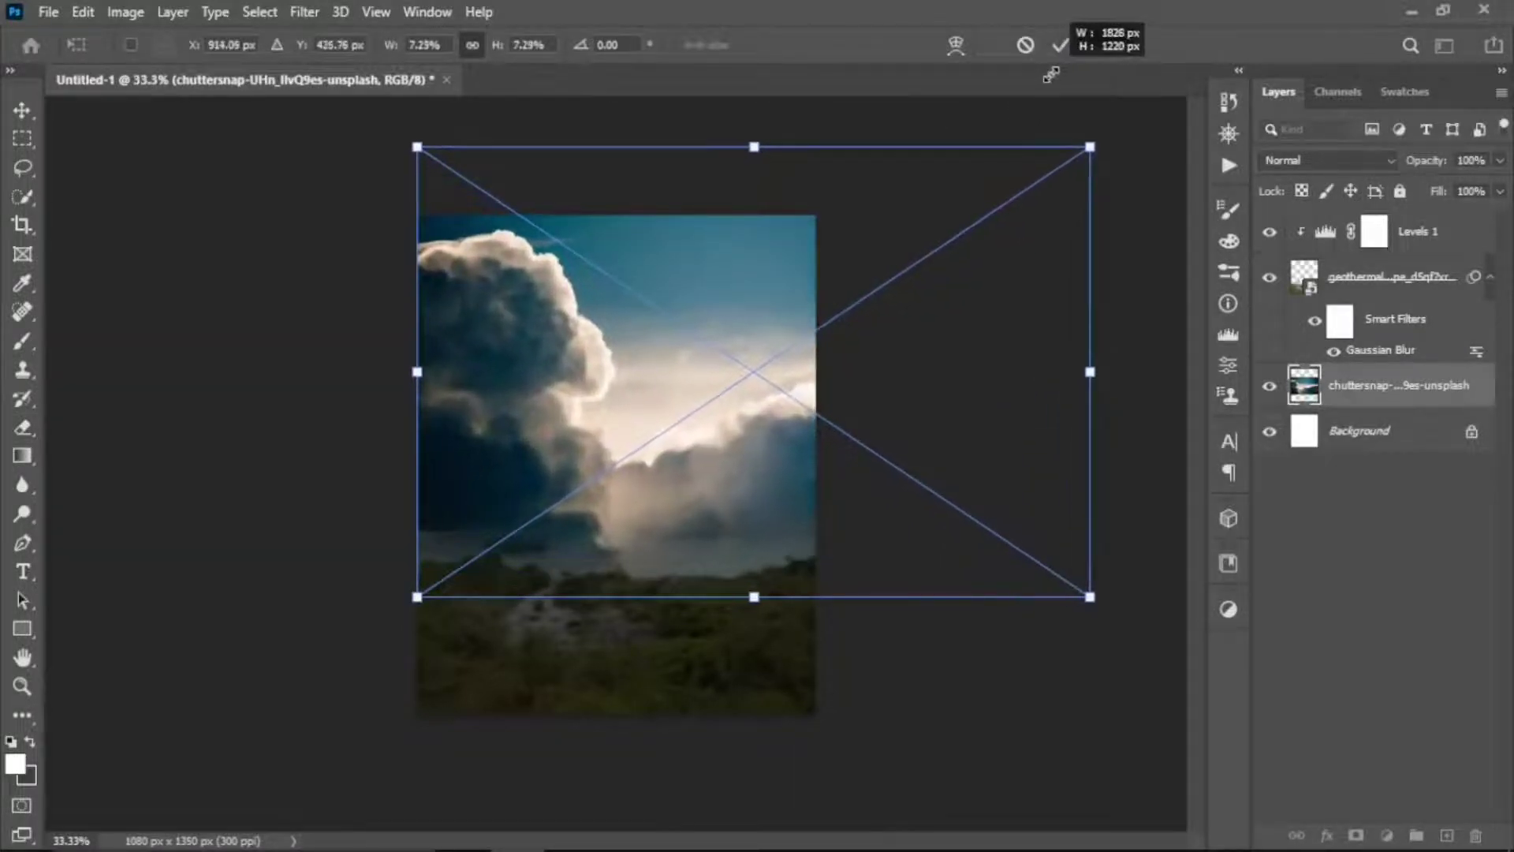
pyautogui.moveTo(940, 429)
pyautogui.mouseDown()
pyautogui.moveTo(906, 424)
pyautogui.moveTo(873, 365)
pyautogui.moveTo(889, 389)
pyautogui.mouseUp()
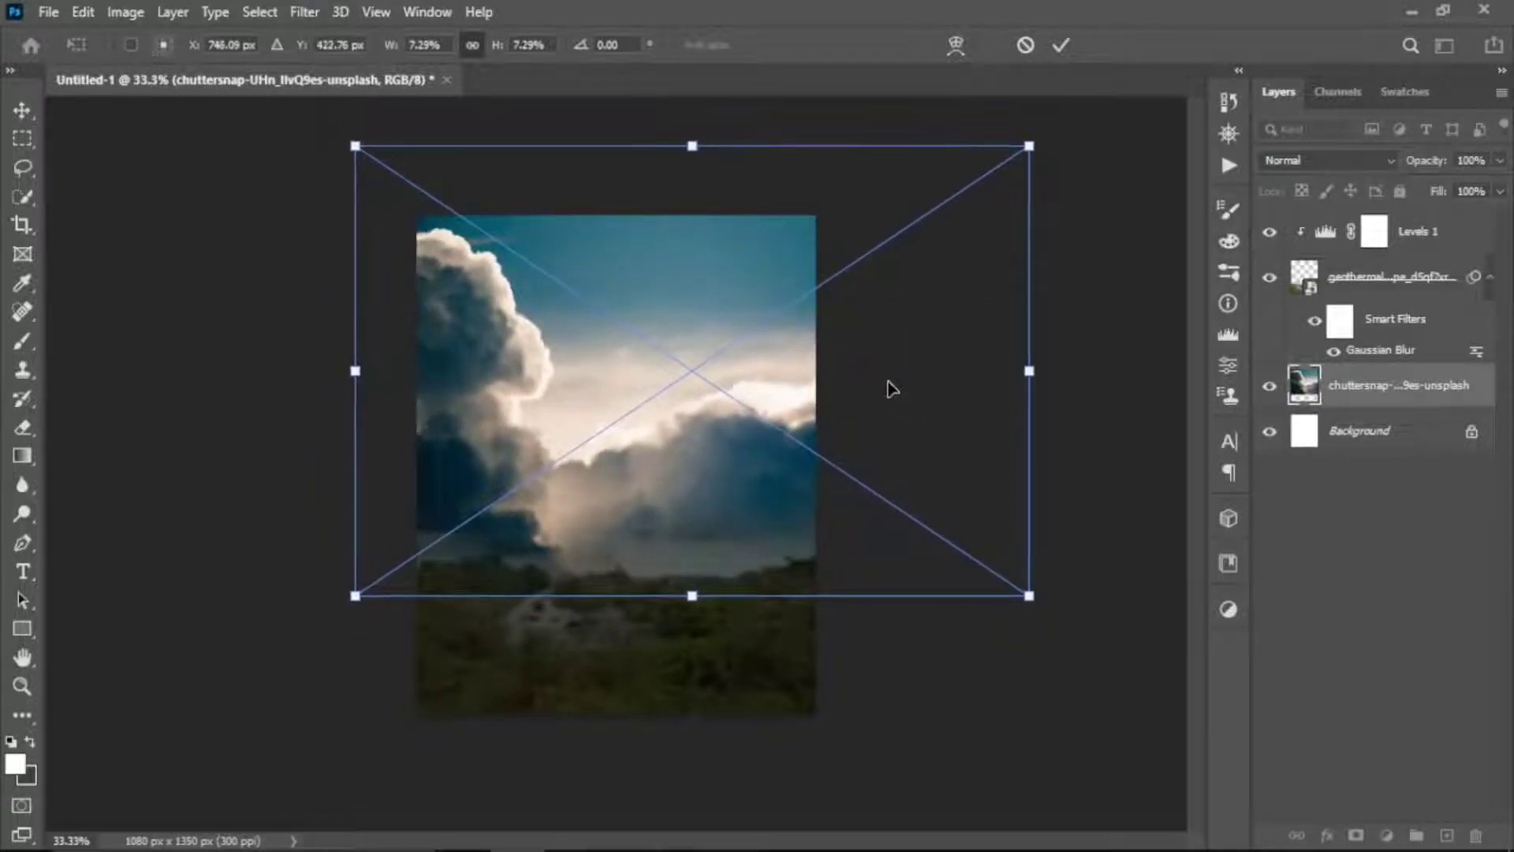
pyautogui.click(1061, 46)
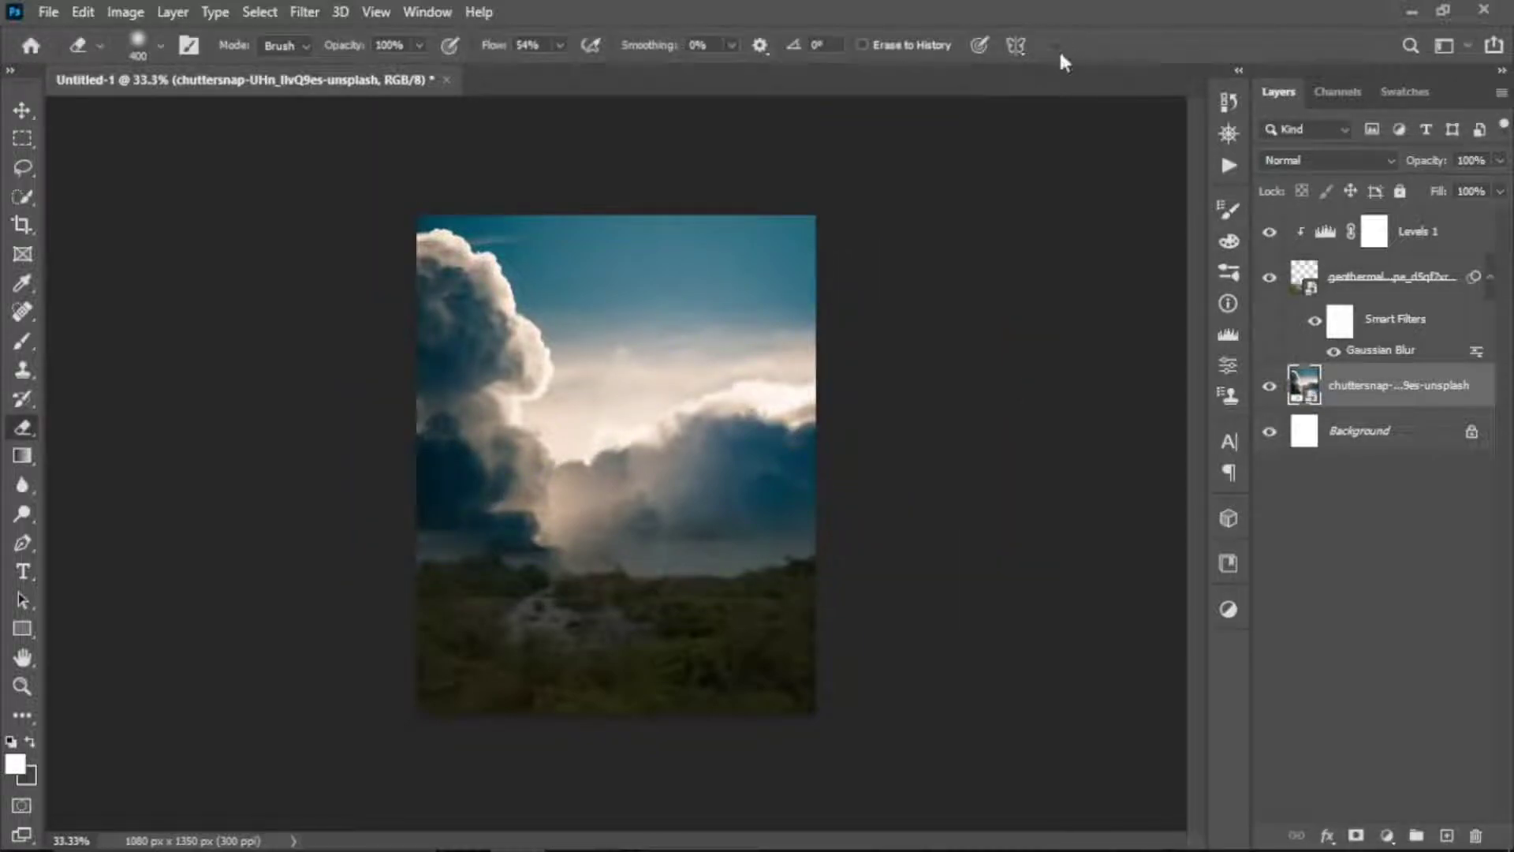
# - Mask the landscape and erase its mist so the clouds show through
pyautogui.click(1402, 284)
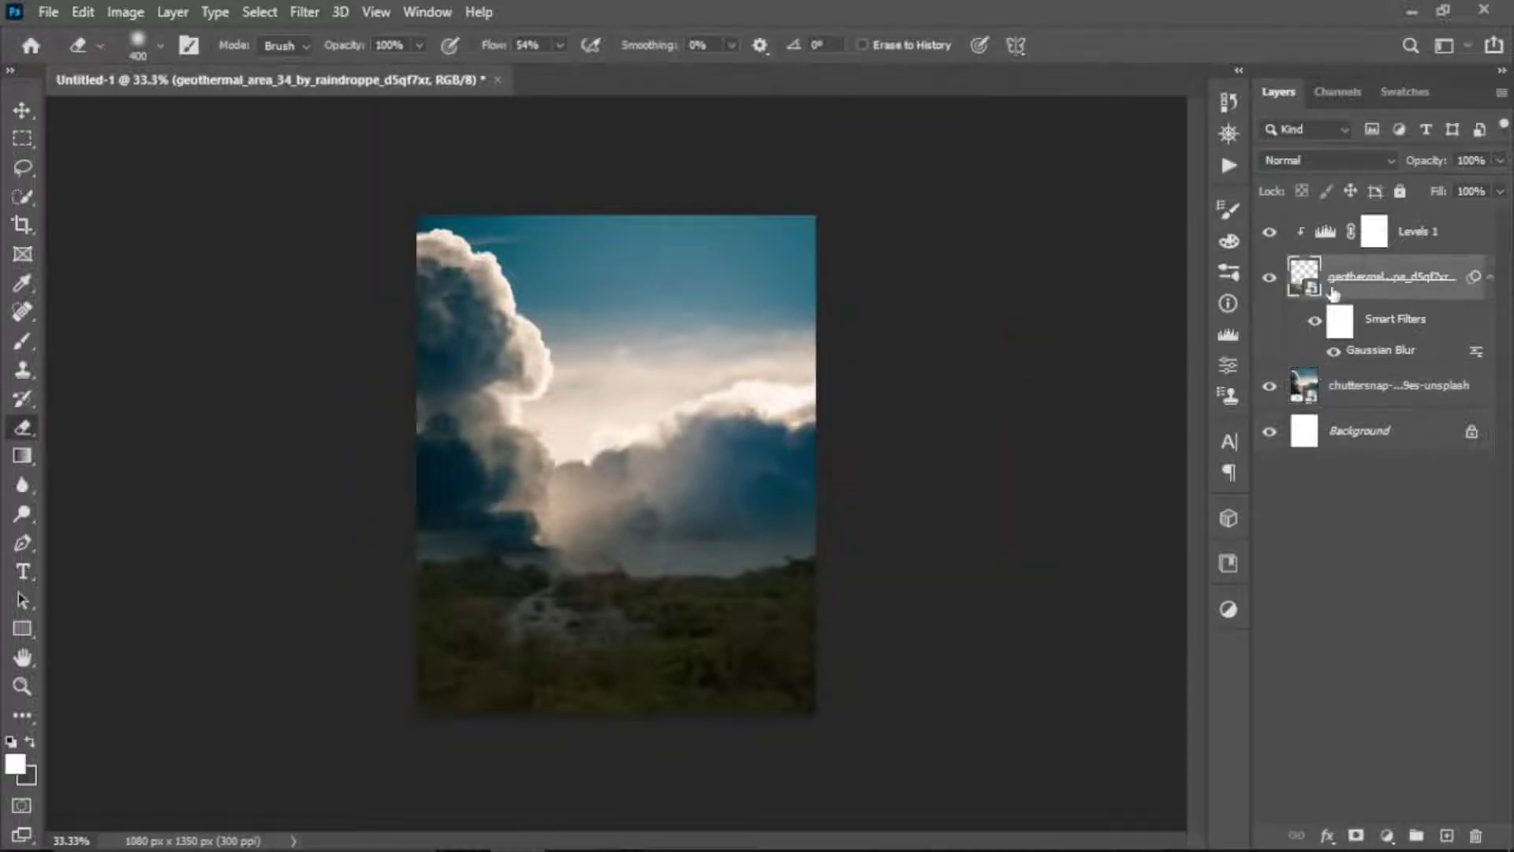
pyautogui.click(1357, 836)
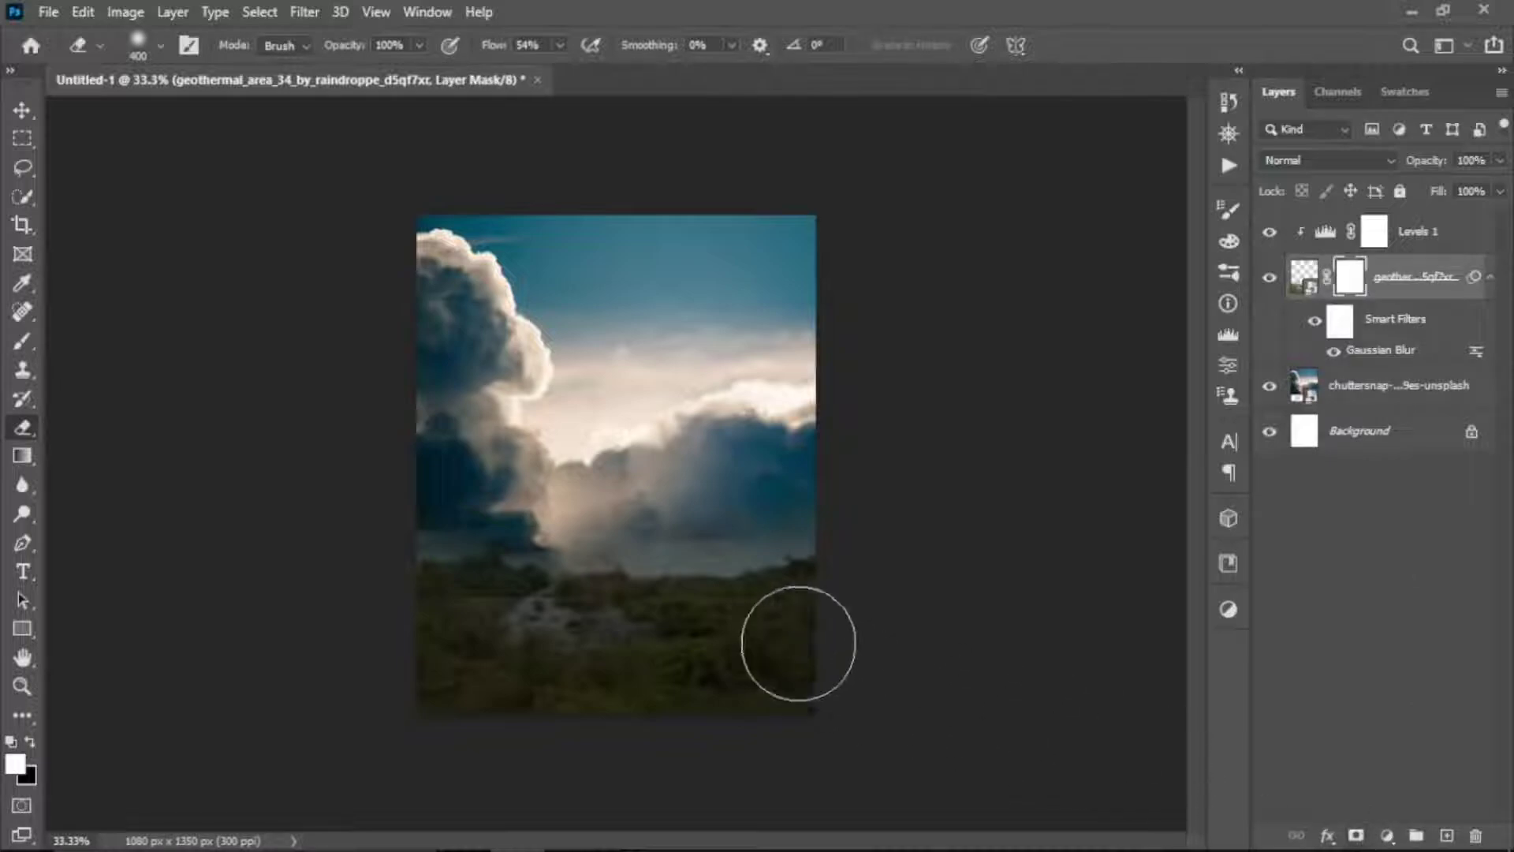
pyautogui.moveTo(492, 519)
pyautogui.mouseDown()
pyautogui.moveTo(732, 489)
pyautogui.moveTo(617, 483)
pyautogui.mouseUp()
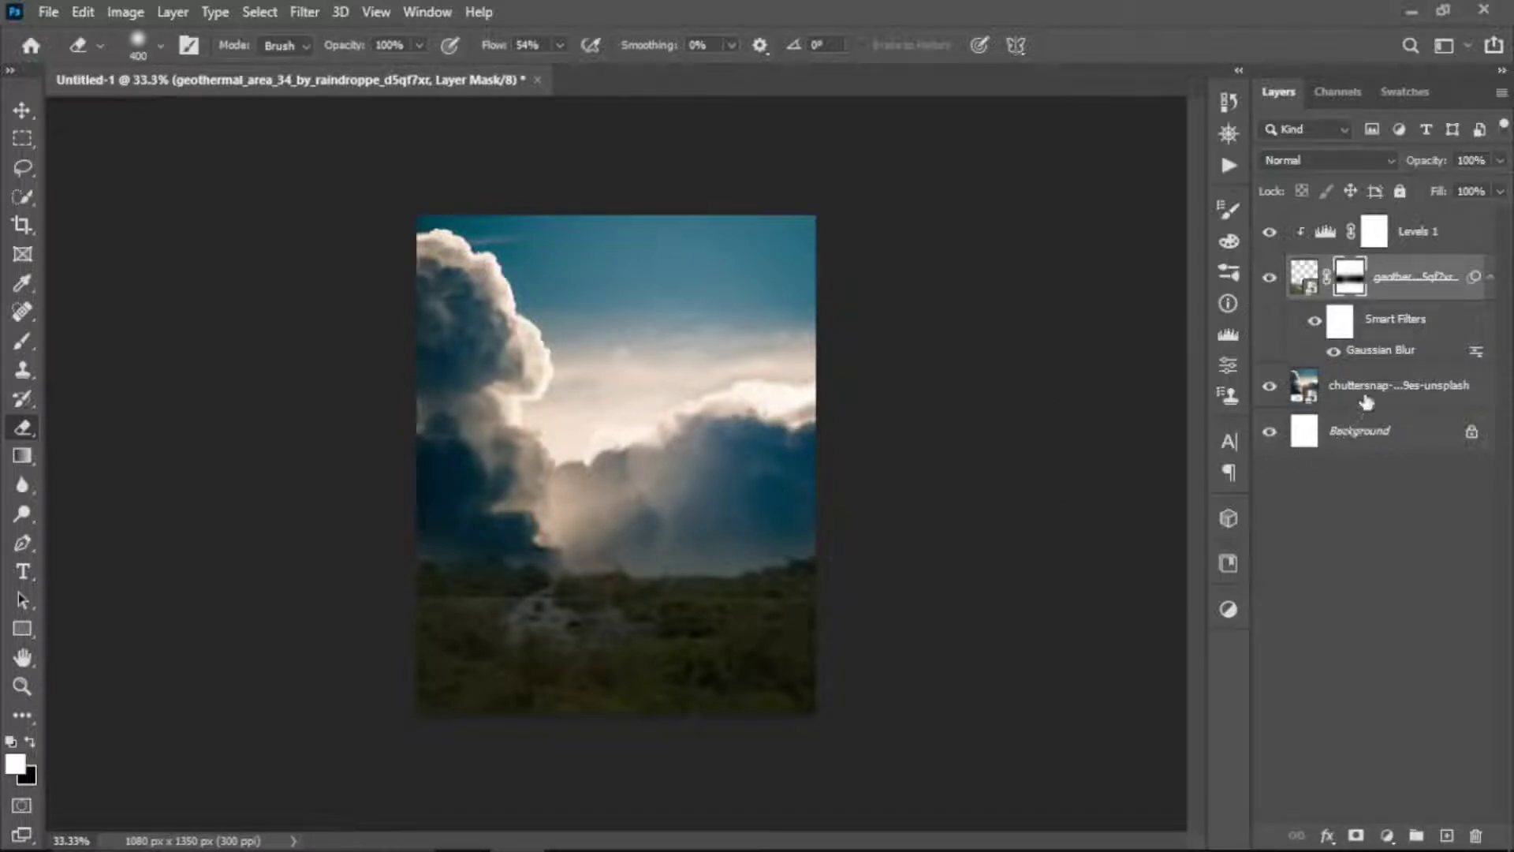
# - Mask the sky photo's lower part to haze the horizon, then nudge the clouds down slightly
pyautogui.click(1390, 395)
pyautogui.click(1356, 837)
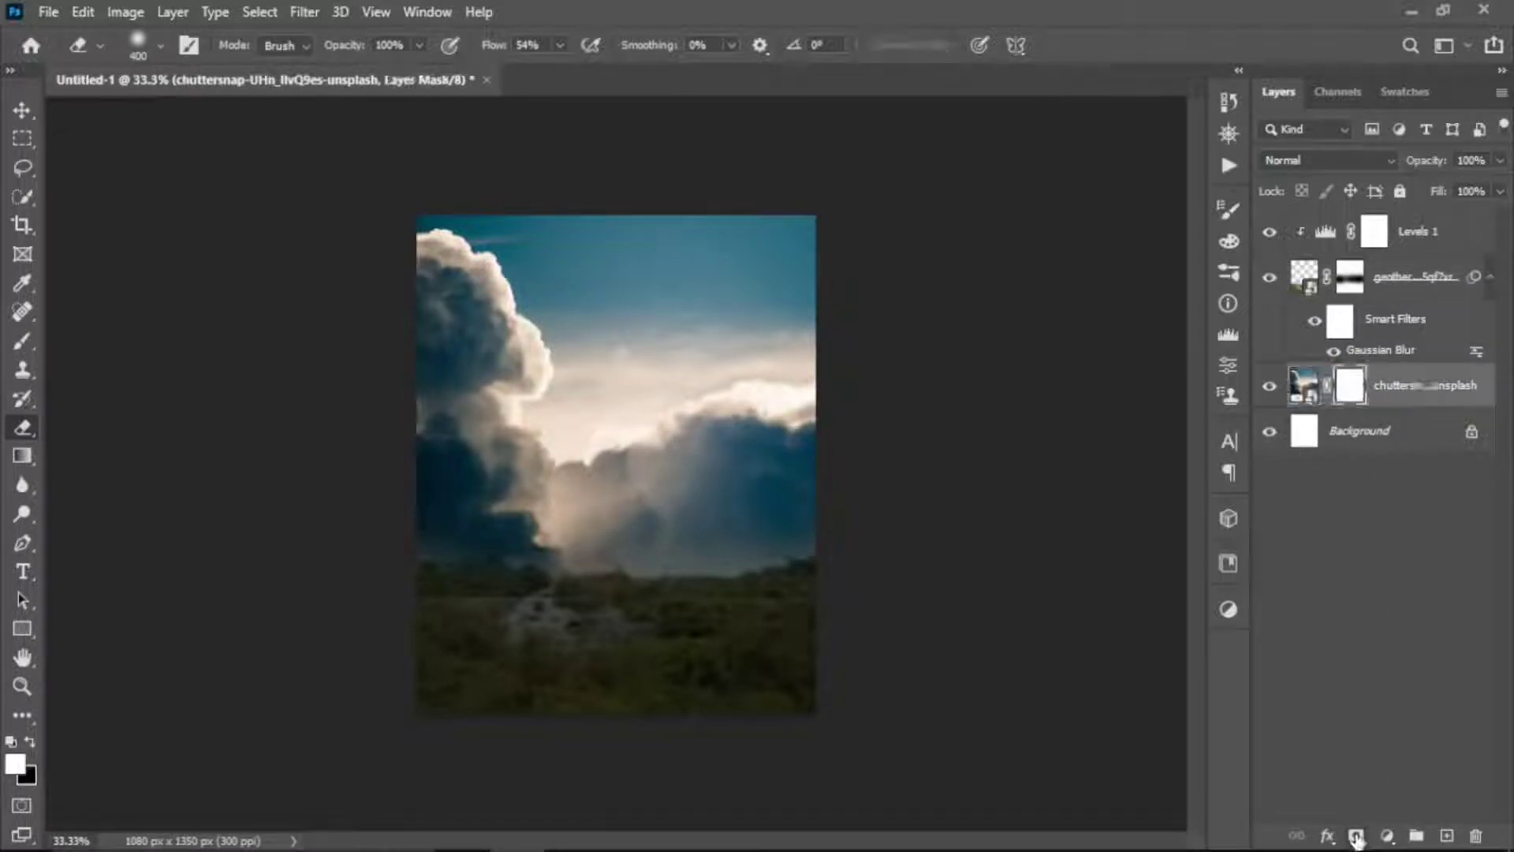
pyautogui.moveTo(443, 635)
pyautogui.mouseDown()
pyautogui.moveTo(400, 633)
pyautogui.moveTo(717, 662)
pyautogui.moveTo(791, 658)
pyautogui.moveTo(788, 626)
pyautogui.moveTo(516, 628)
pyautogui.moveTo(838, 642)
pyautogui.mouseUp()
pyautogui.press('v')
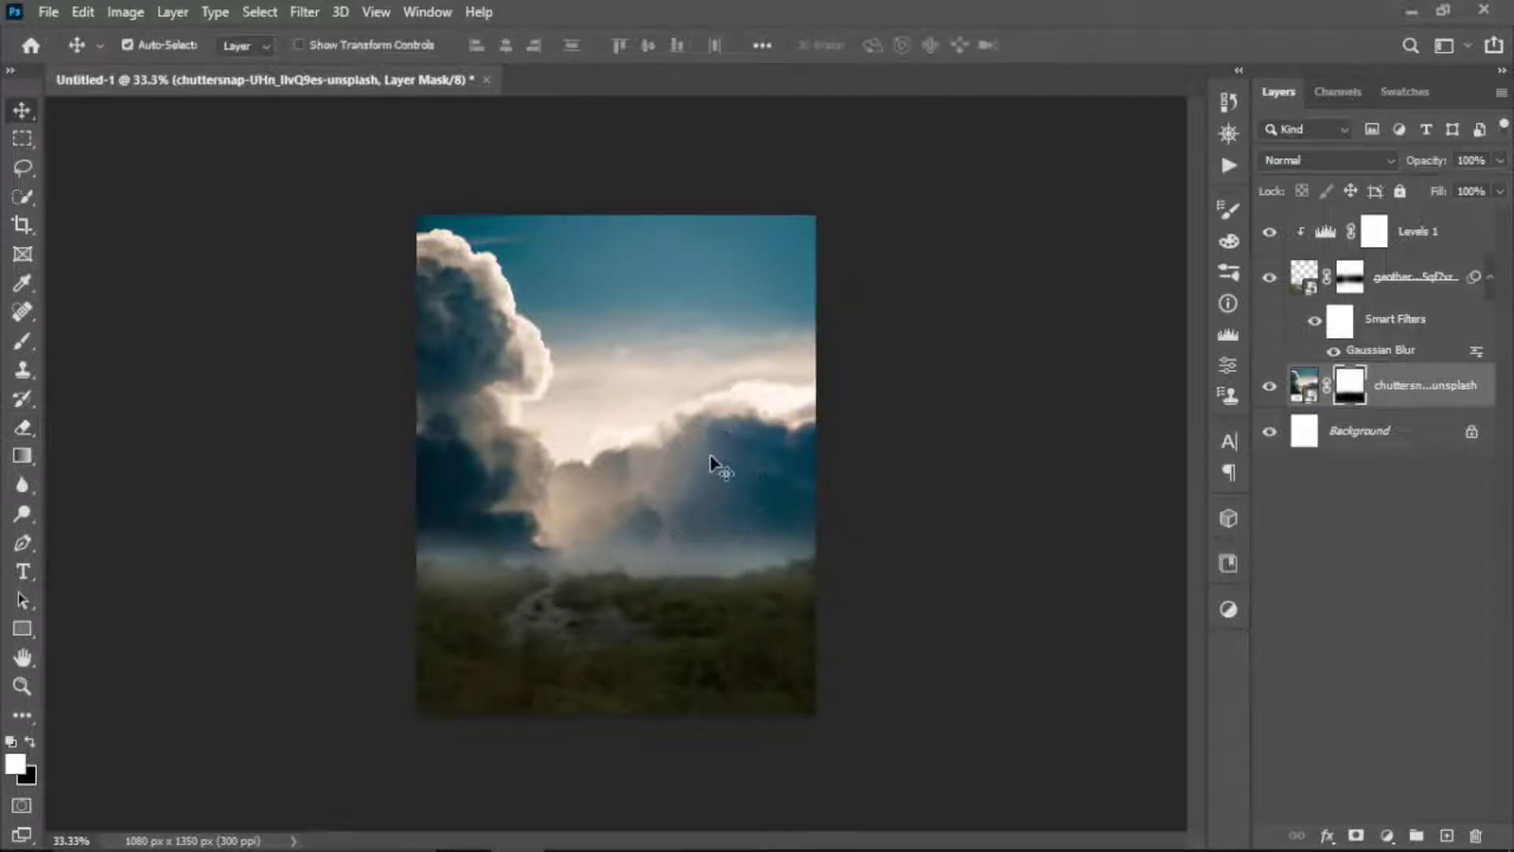
pyautogui.moveTo(726, 422); pyautogui.dragTo(727, 431)
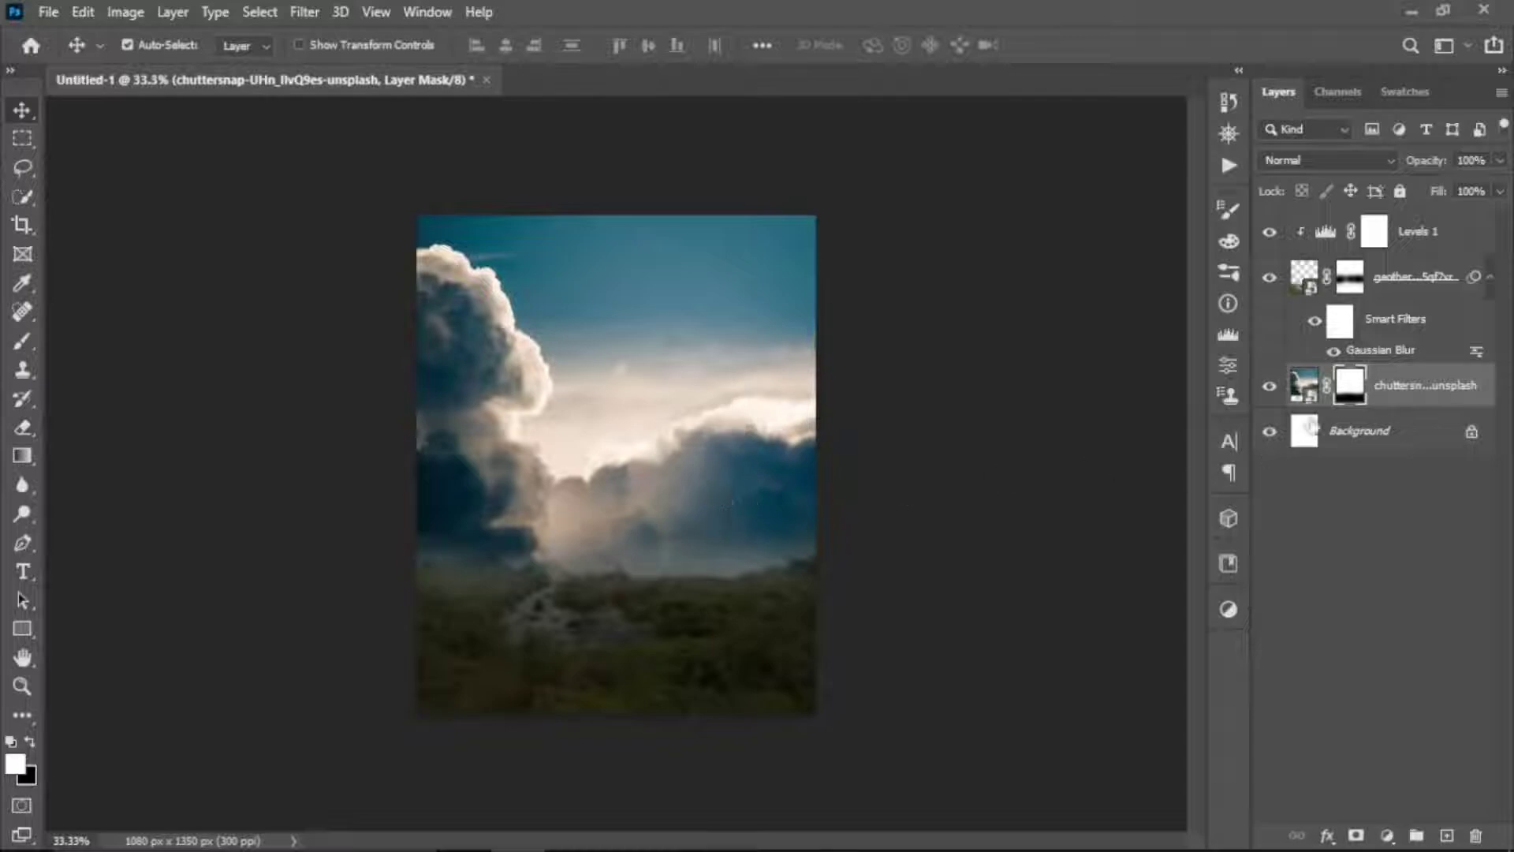
# - Blend the cloud horizon into the landscape using a 200 px black brush
pyautogui.press('e')
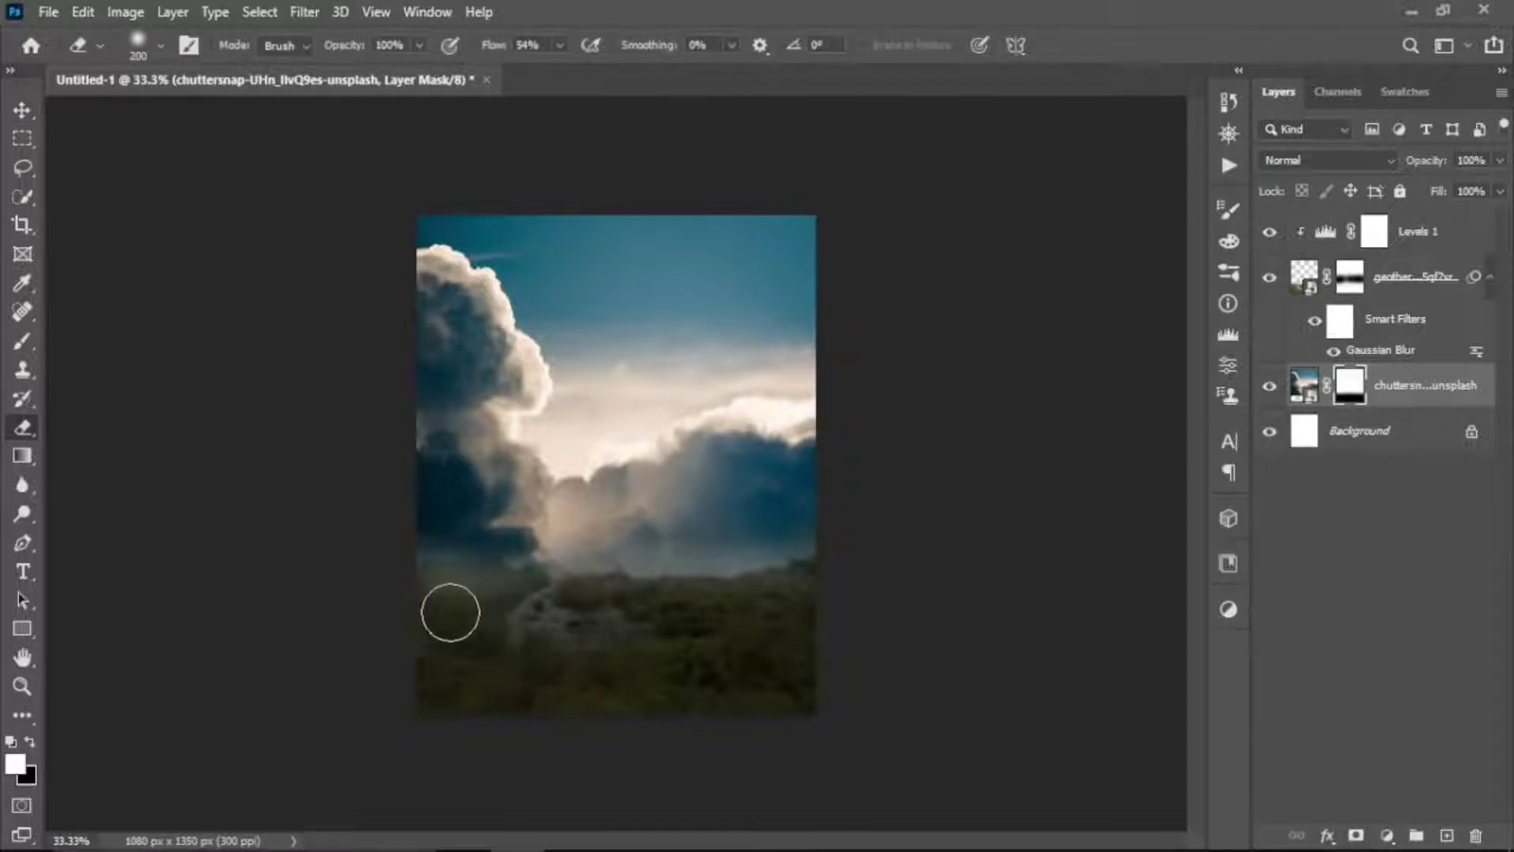
pyautogui.press('[')
pyautogui.press('x')
pyautogui.moveTo(439, 561)
pyautogui.mouseDown()
pyautogui.moveTo(828, 541)
pyautogui.moveTo(413, 541)
pyautogui.moveTo(428, 551)
pyautogui.mouseUp()
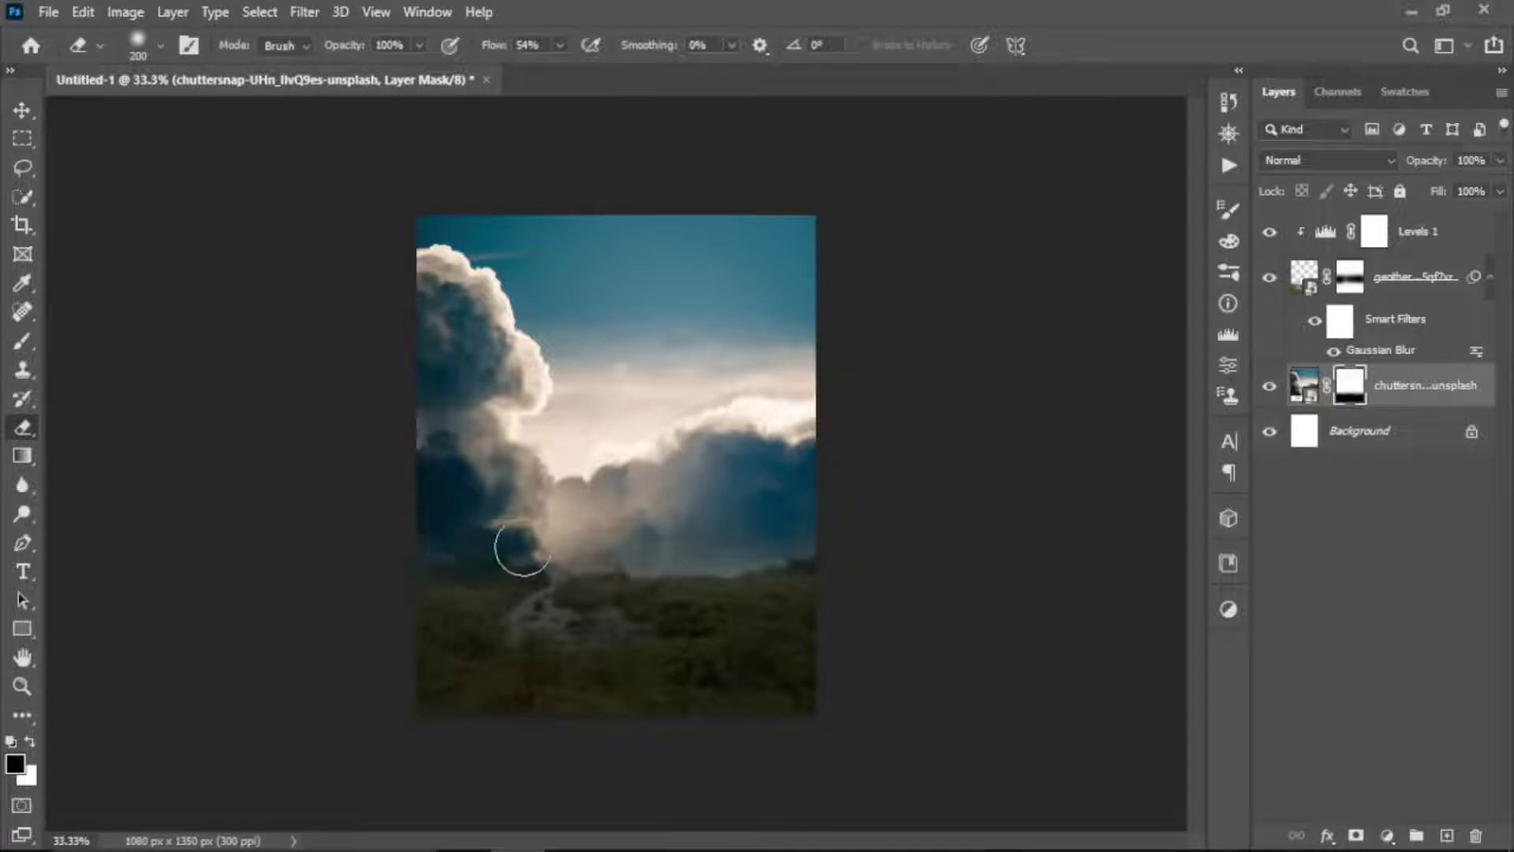
# - Convert the clouds to a smart object and clip a Levels 2 with output white 129
pyautogui.rightClick(1395, 384)
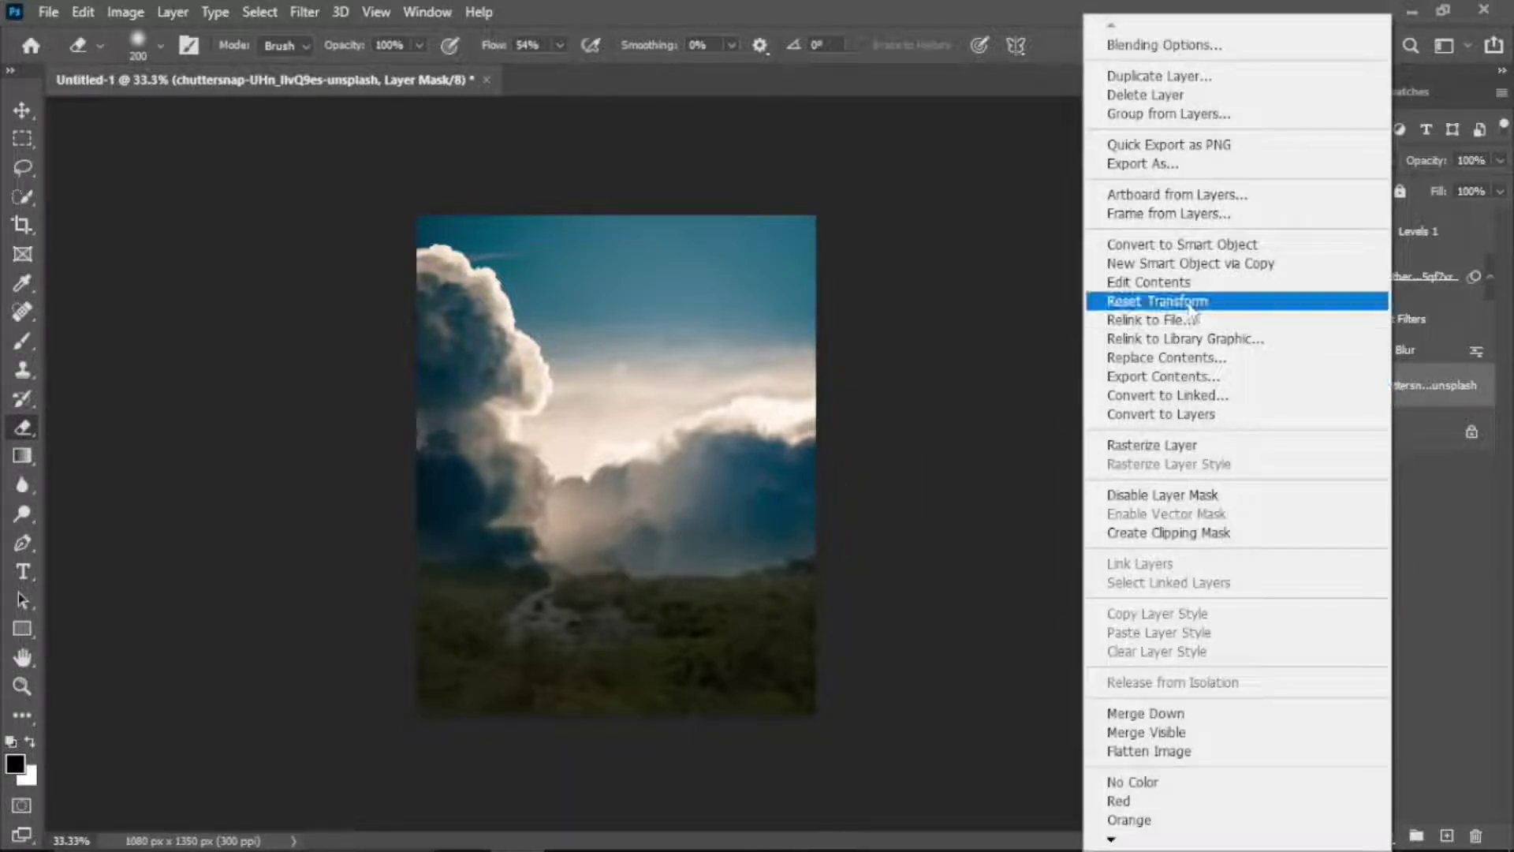
pyautogui.click(1195, 245)
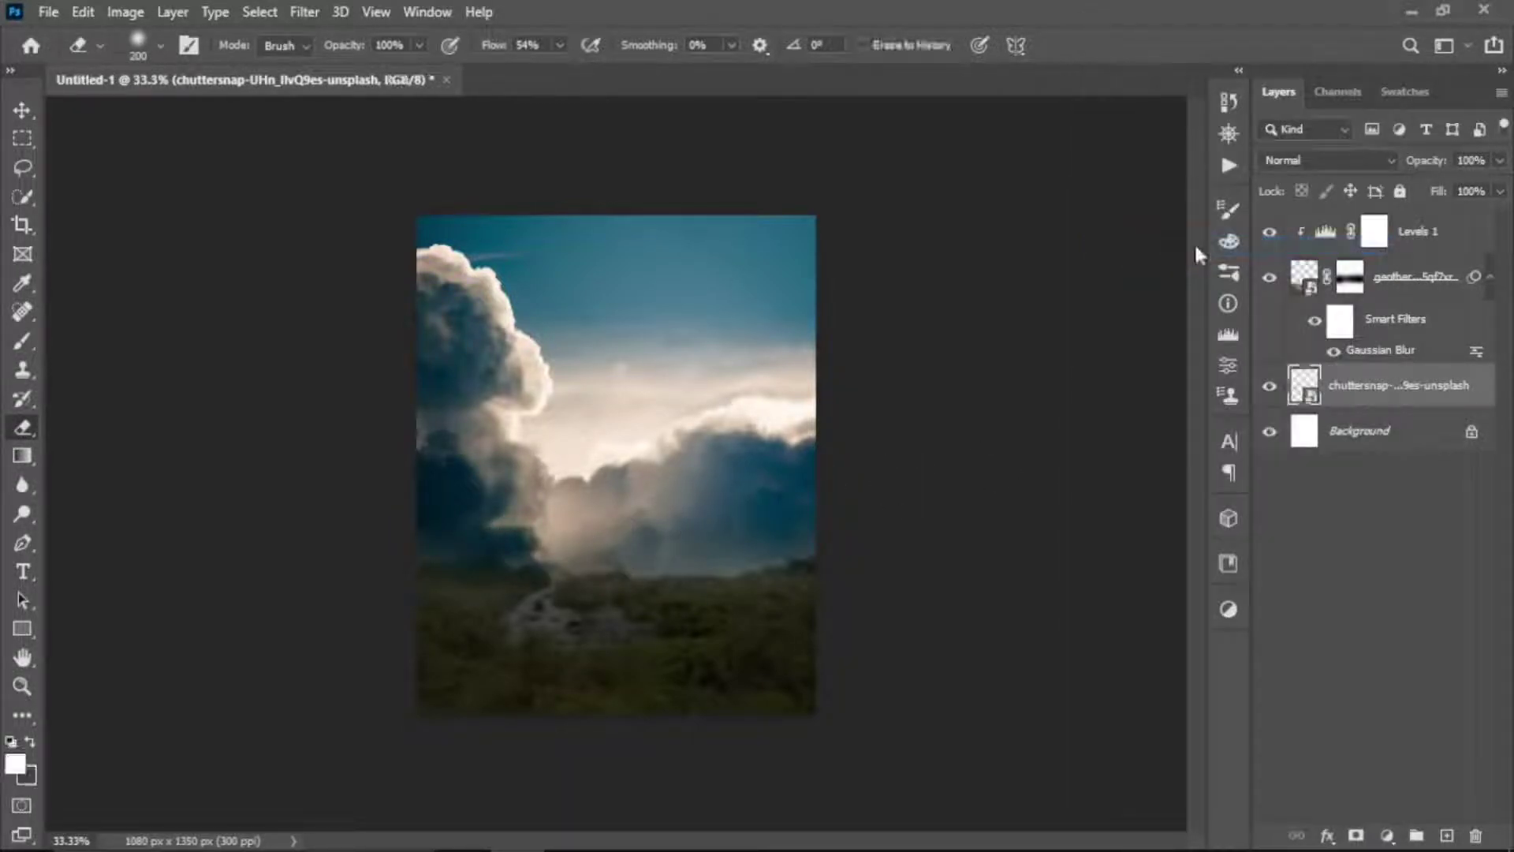
pyautogui.click(1388, 832)
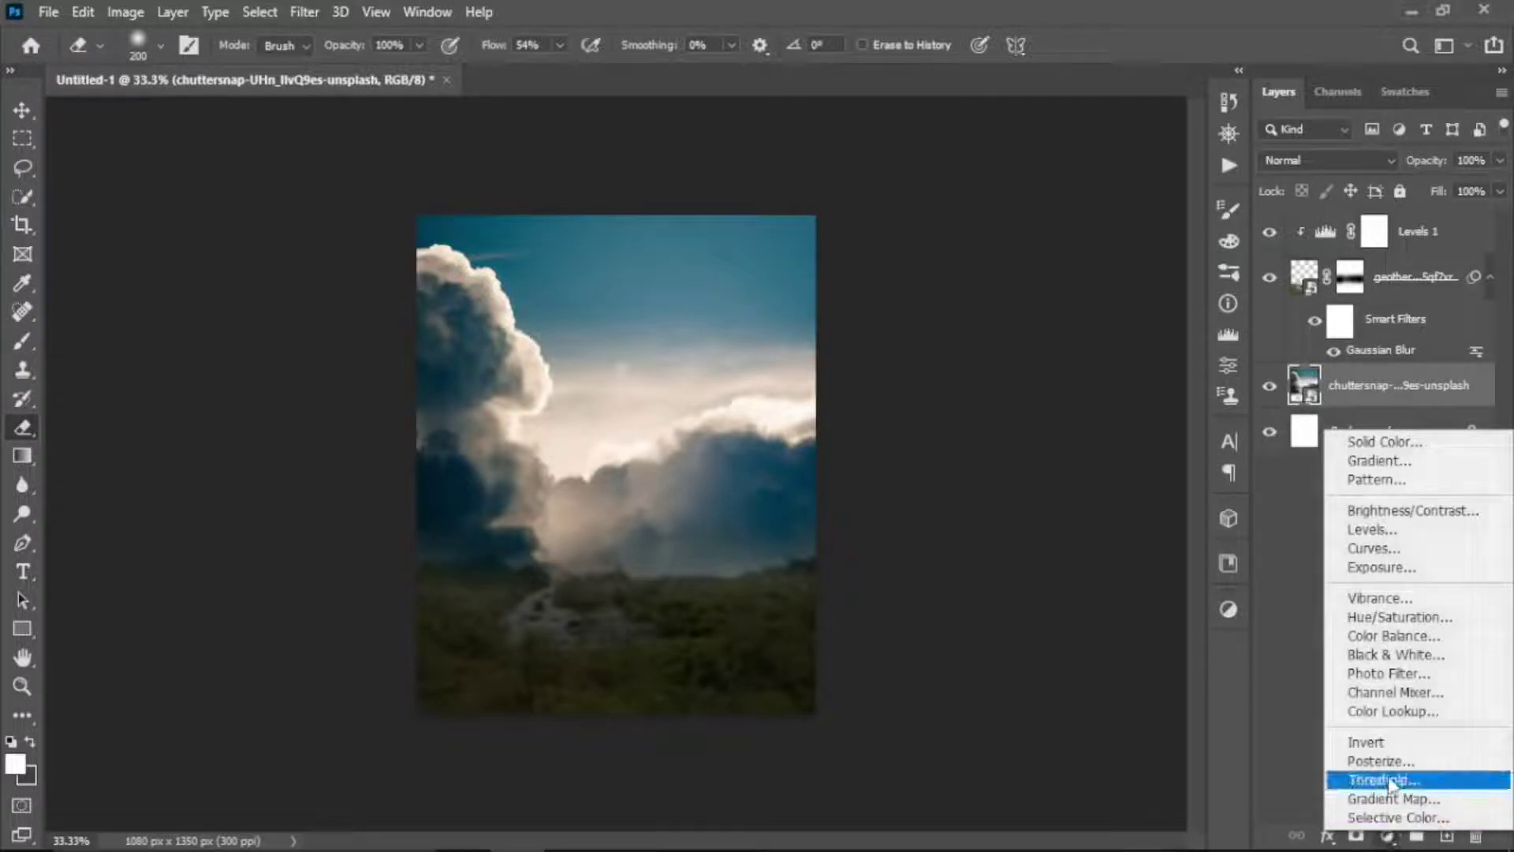
pyautogui.click(1372, 529)
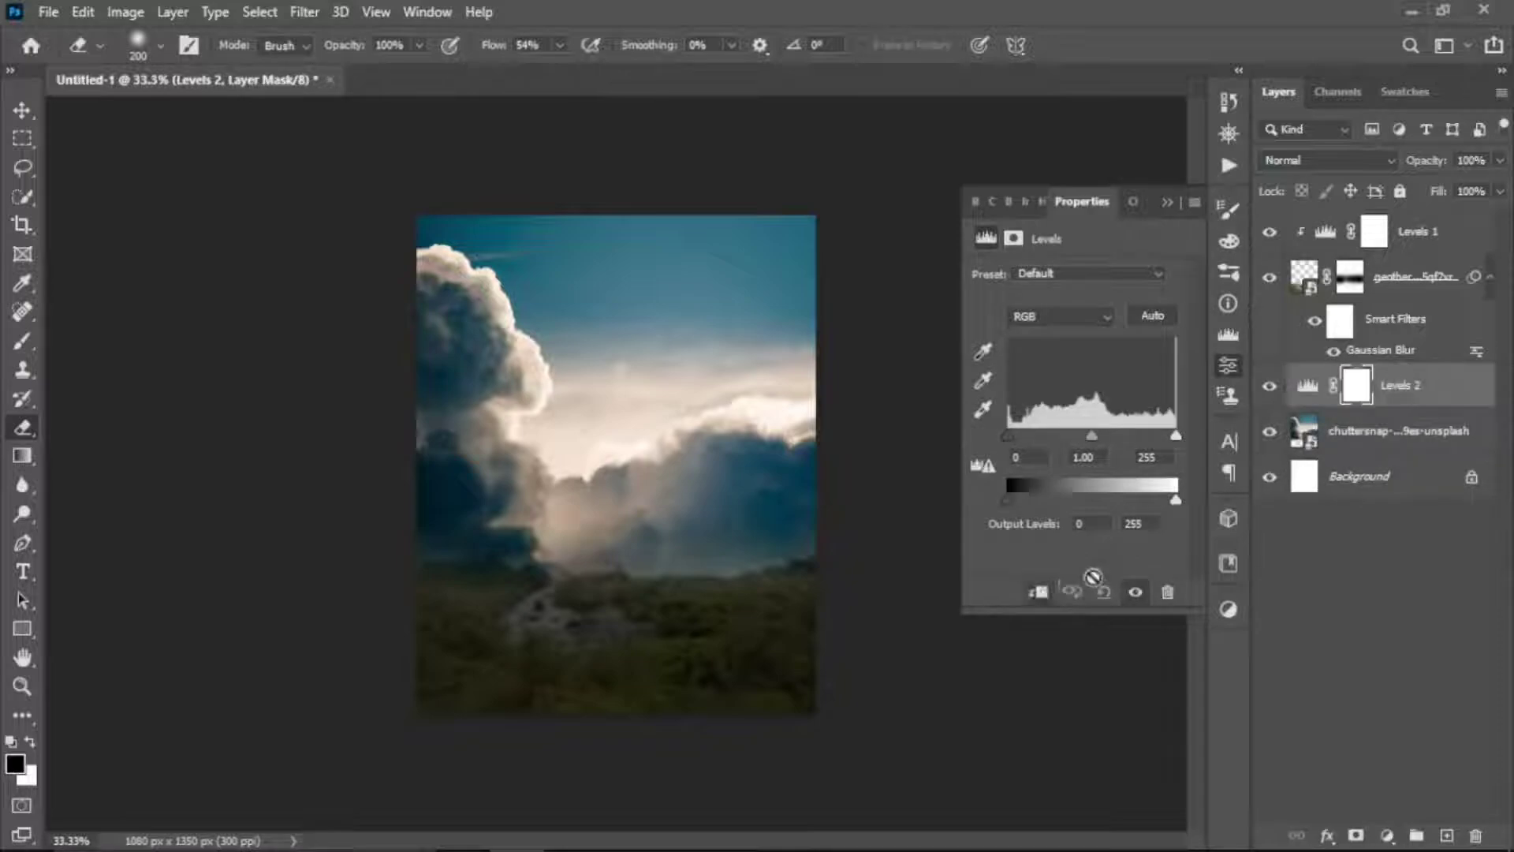
pyautogui.click(1039, 591)
pyautogui.moveTo(1175, 502)
pyautogui.mouseDown()
pyautogui.moveTo(1089, 502)
pyautogui.moveTo(1112, 505)
pyautogui.mouseUp()
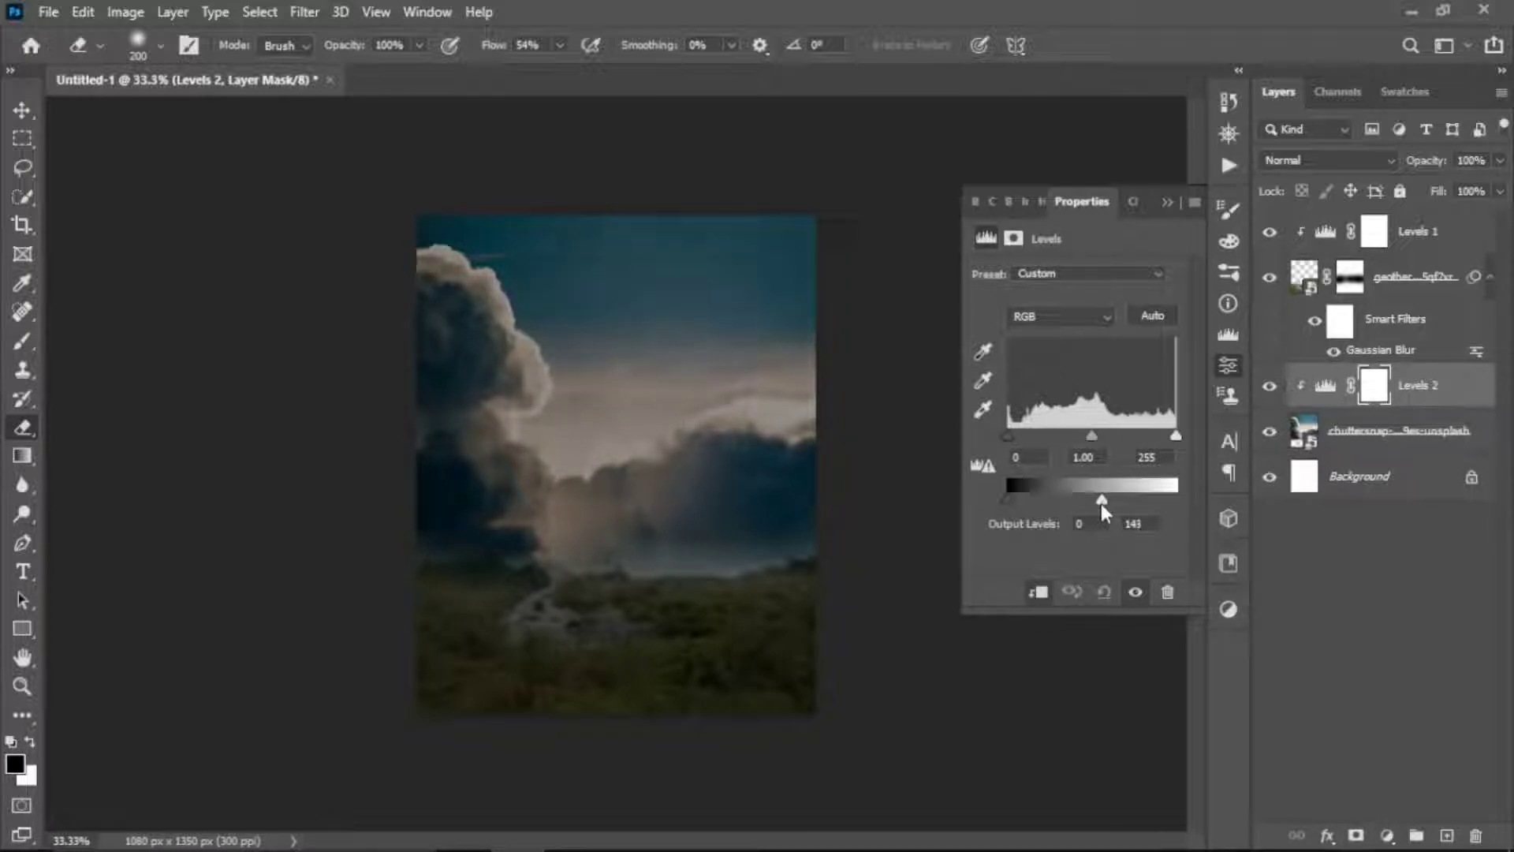
pyautogui.click(1168, 201)
pyautogui.click(1364, 430)
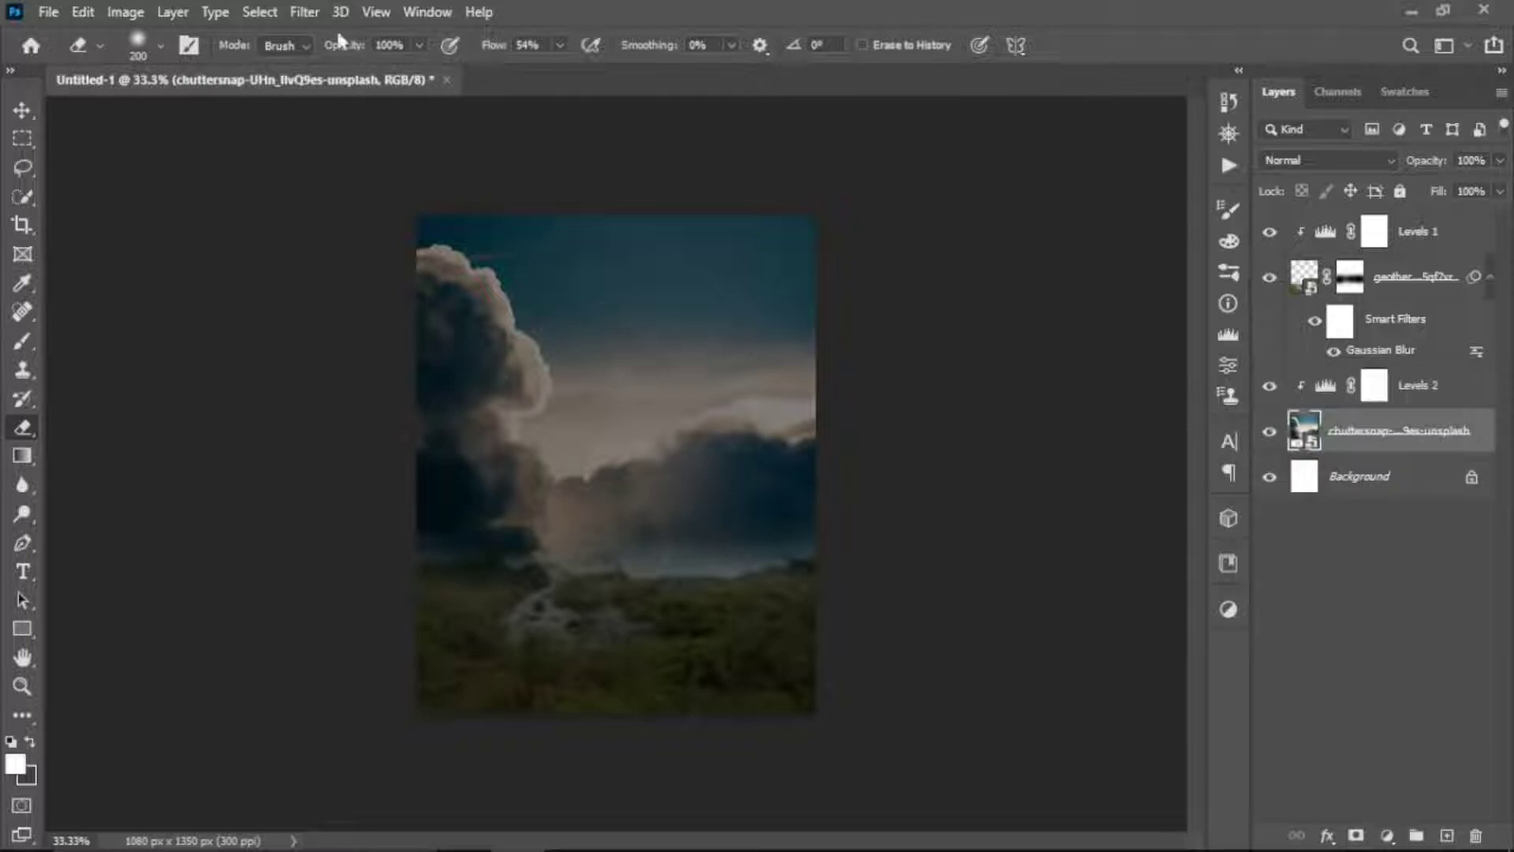
# - Blur the clouds 1.6 px and group Levels 1 through the clouds as 'backgroung'
pyautogui.click(306, 12)
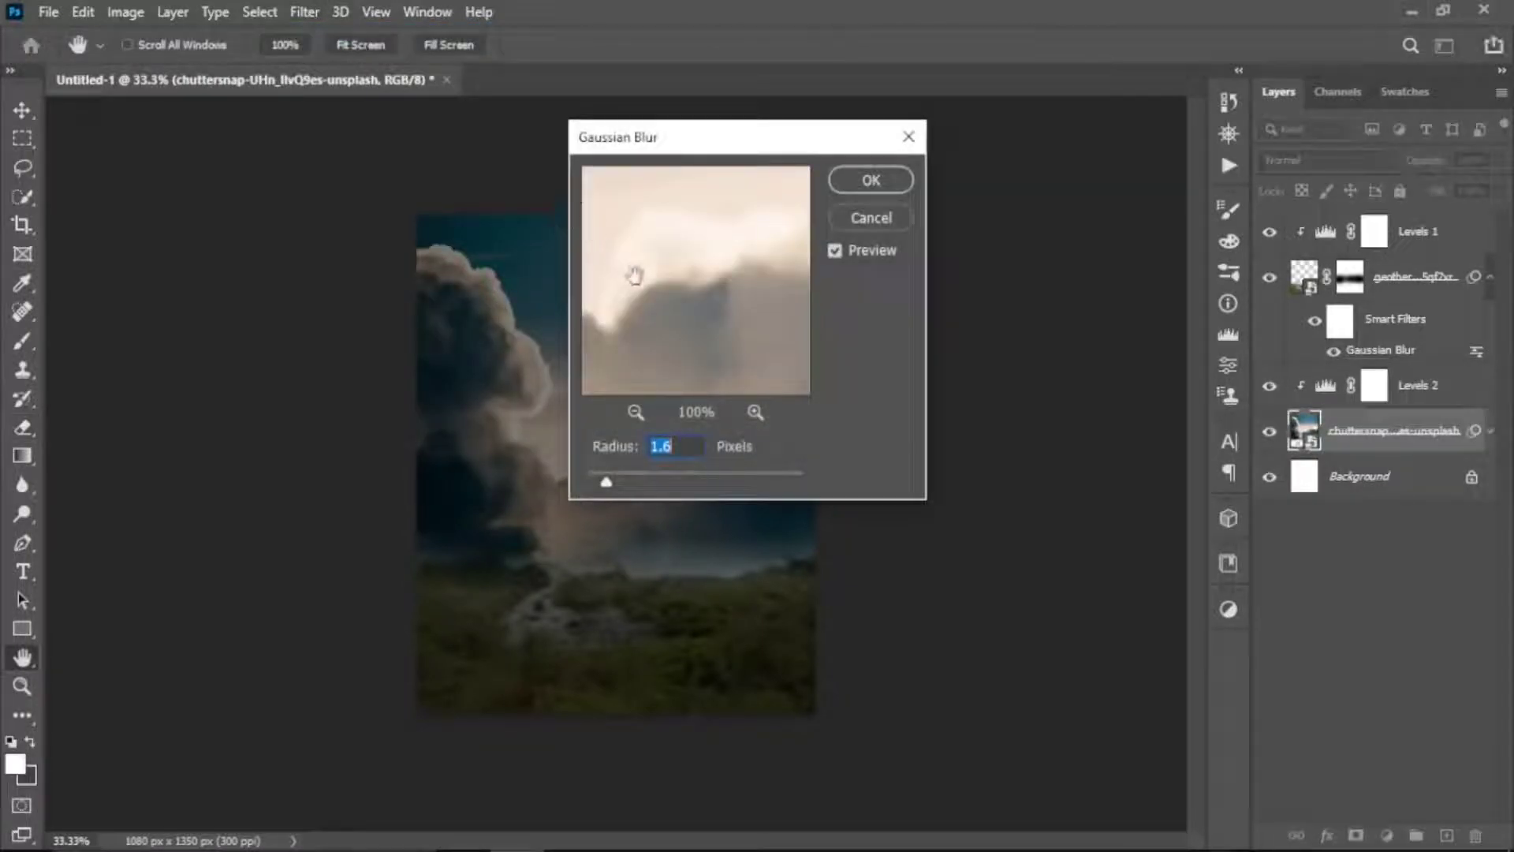
pyautogui.click(871, 180)
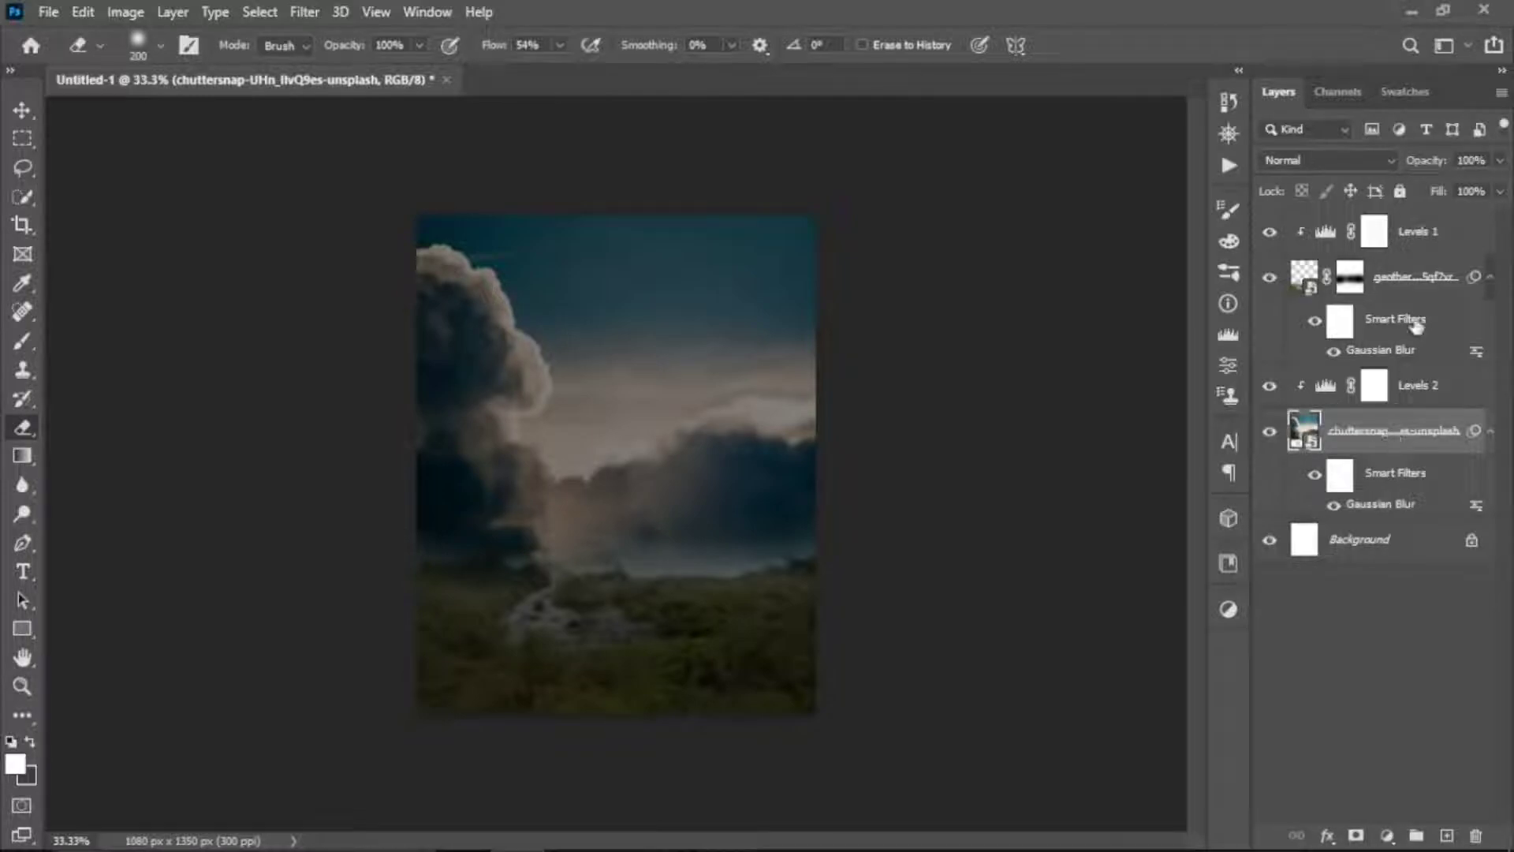
pyautogui.click(1420, 235)
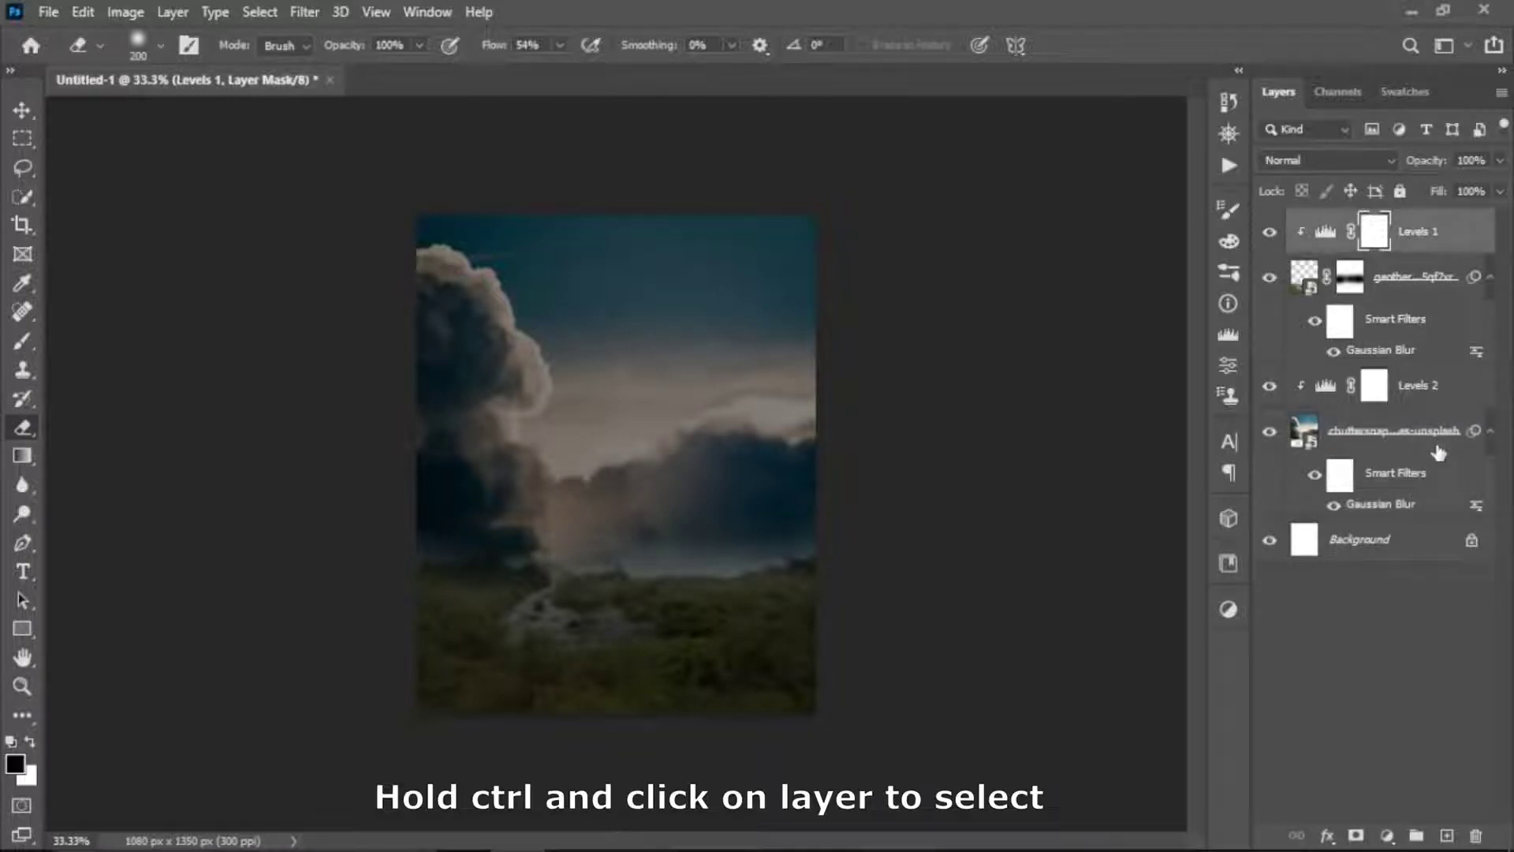
pyautogui.keyDown('shift'); pyautogui.click(1439, 452); pyautogui.keyUp('shift')
pyautogui.hotkey('ctrl', 'g')
pyautogui.write('background')
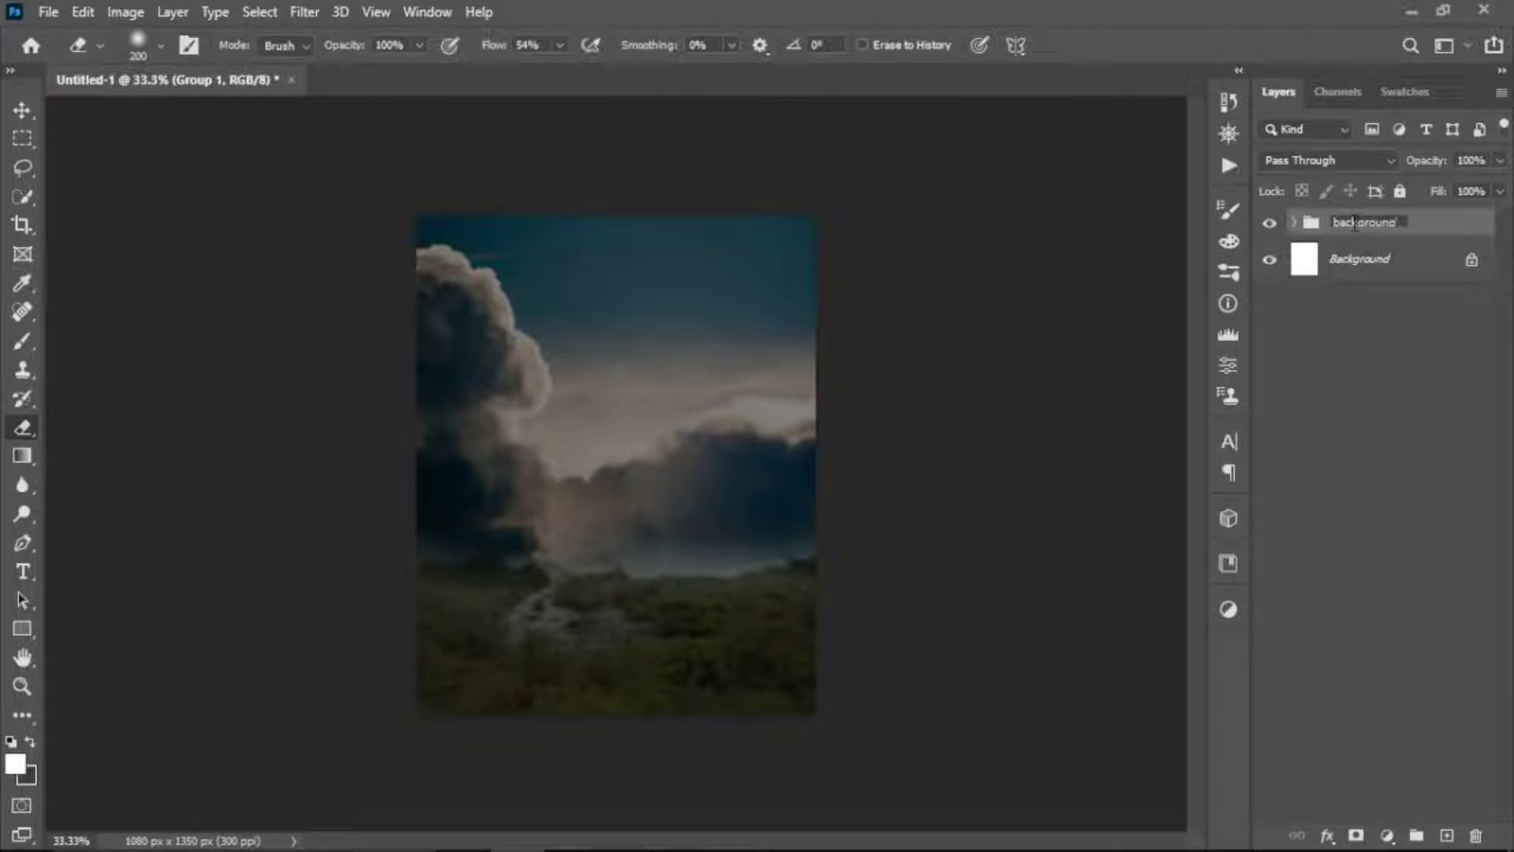
pyautogui.press('Return')
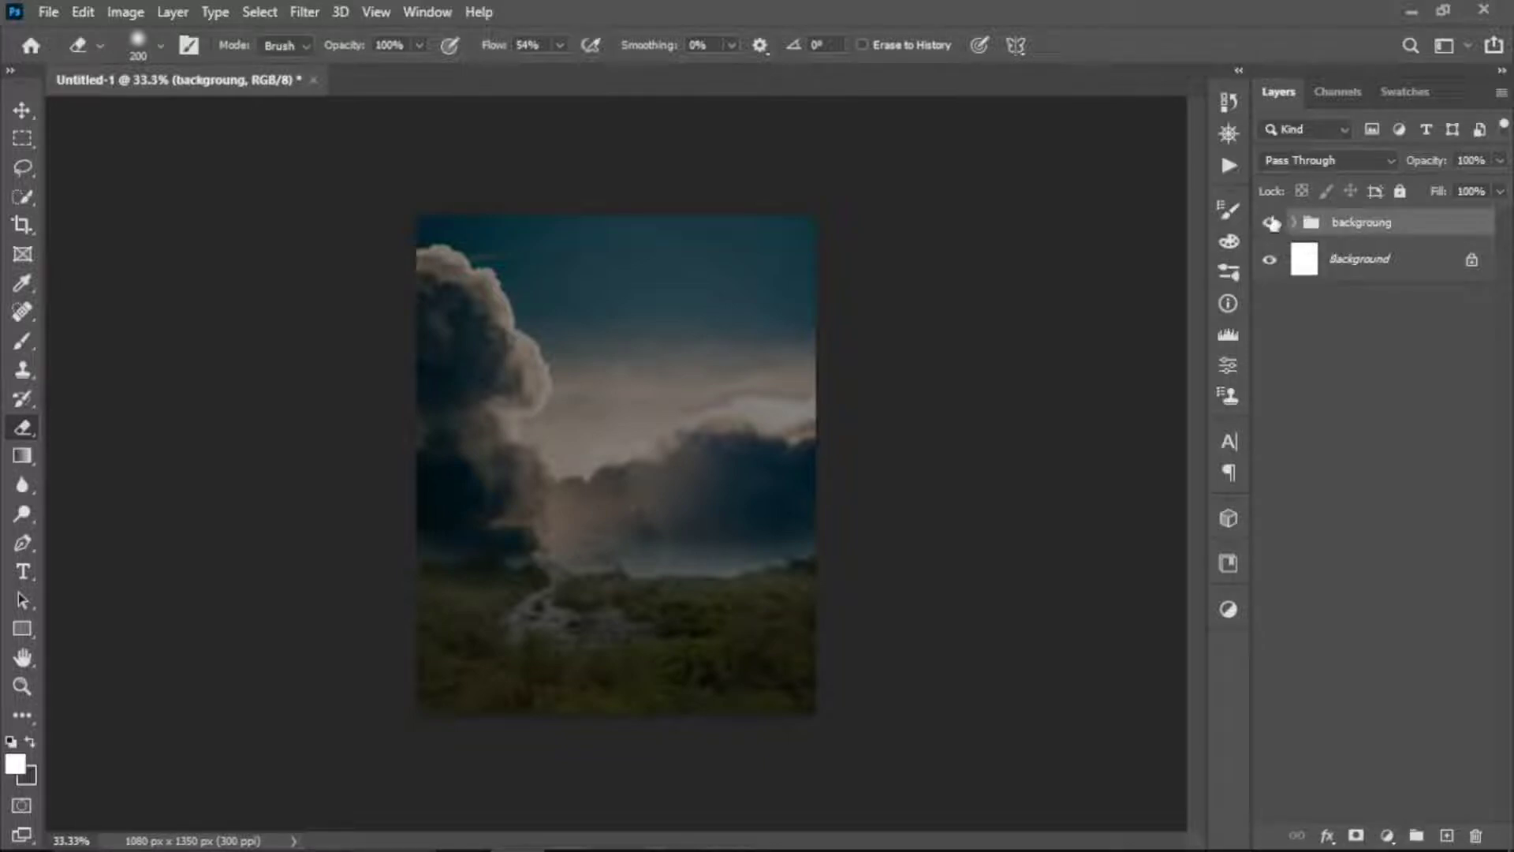
pyautogui.click(1271, 223)
# - Place the stone tower PNG above the group, scaled to about 40% and centred
pyautogui.click(567, 833)
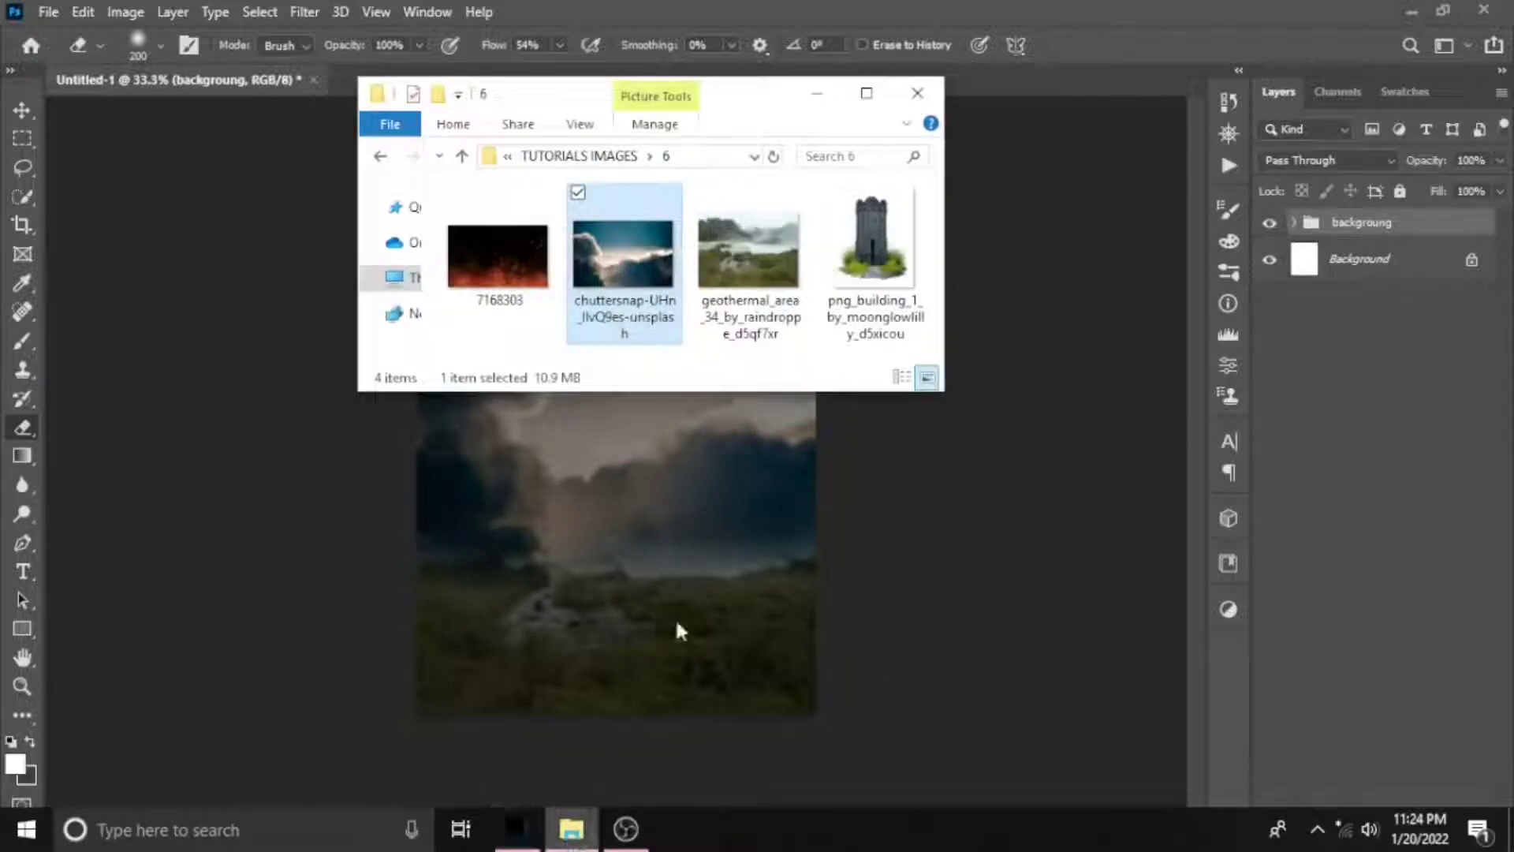
pyautogui.moveTo(873, 268); pyautogui.dragTo(665, 489)
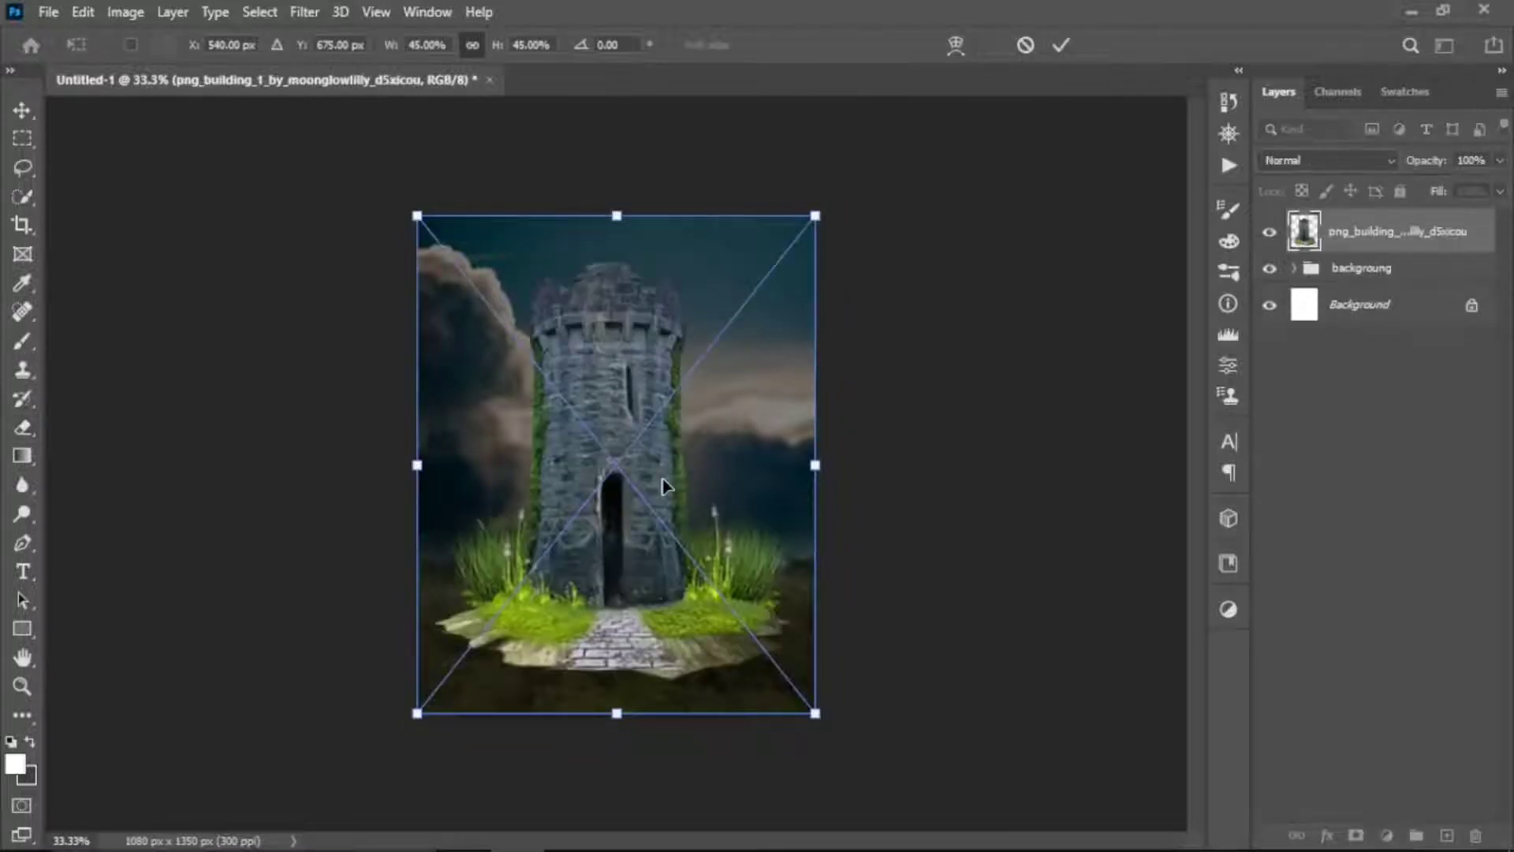
pyautogui.moveTo(814, 714); pyautogui.dragTo(763, 636)
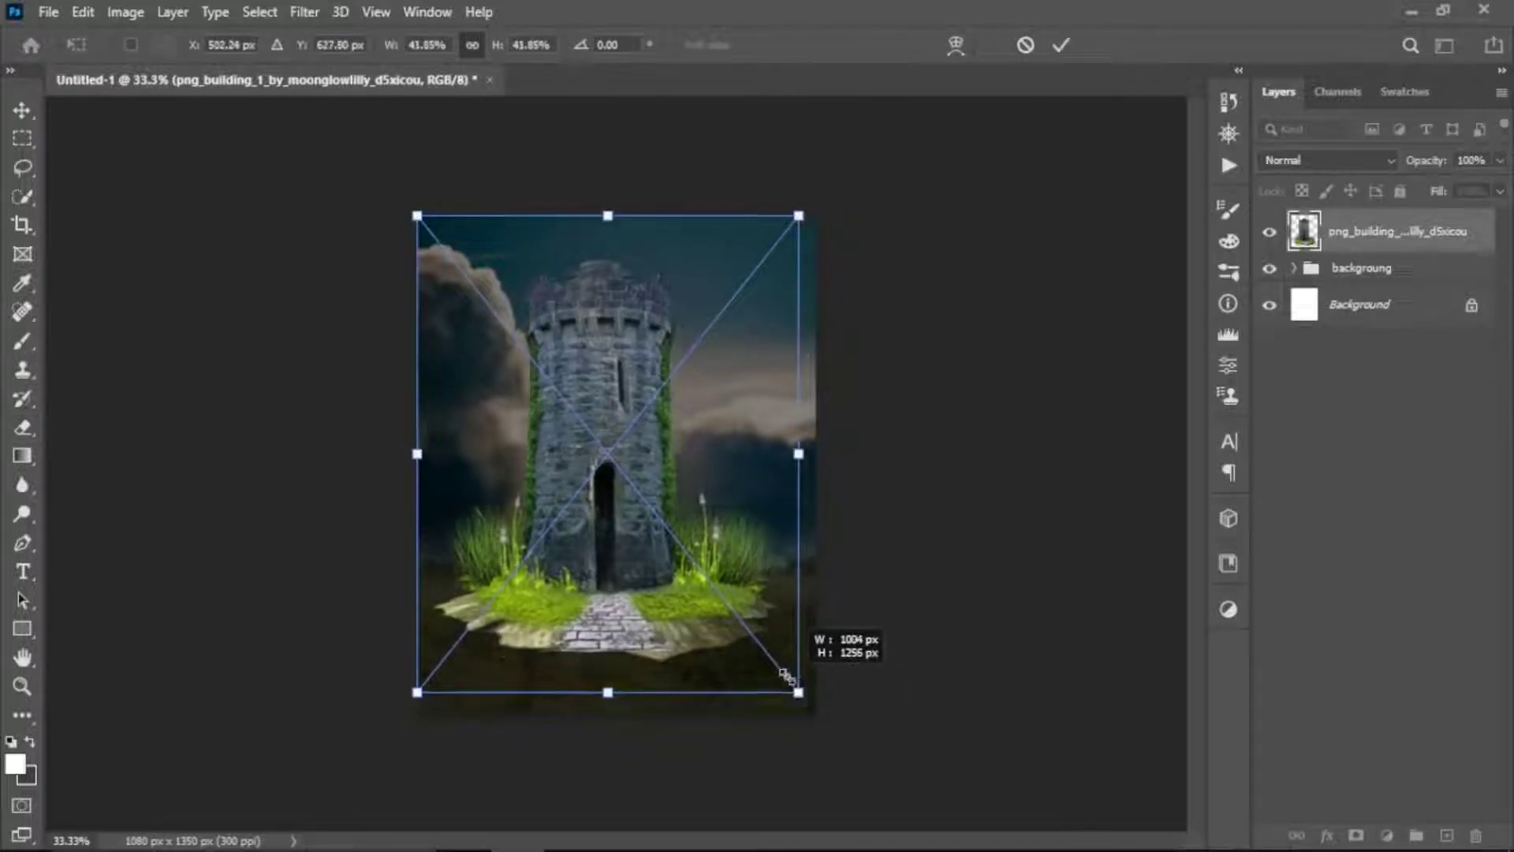
pyautogui.moveTo(690, 566)
pyautogui.mouseDown()
pyautogui.moveTo(699, 591)
pyautogui.moveTo(737, 471)
pyautogui.mouseUp()
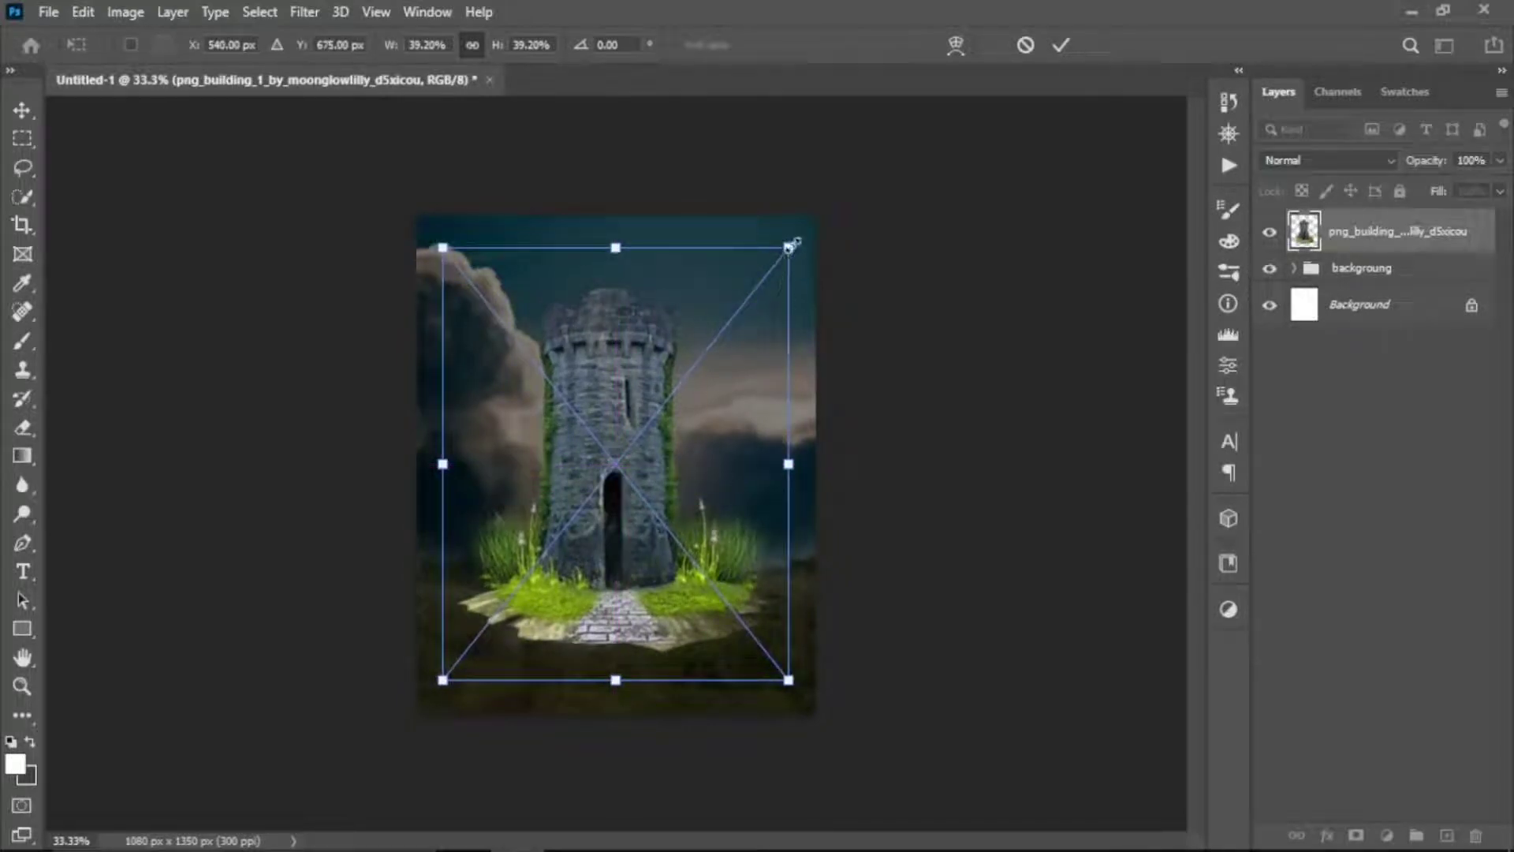
pyautogui.moveTo(788, 247); pyautogui.dragTo(795, 238)
pyautogui.moveTo(784, 297); pyautogui.dragTo(754, 363)
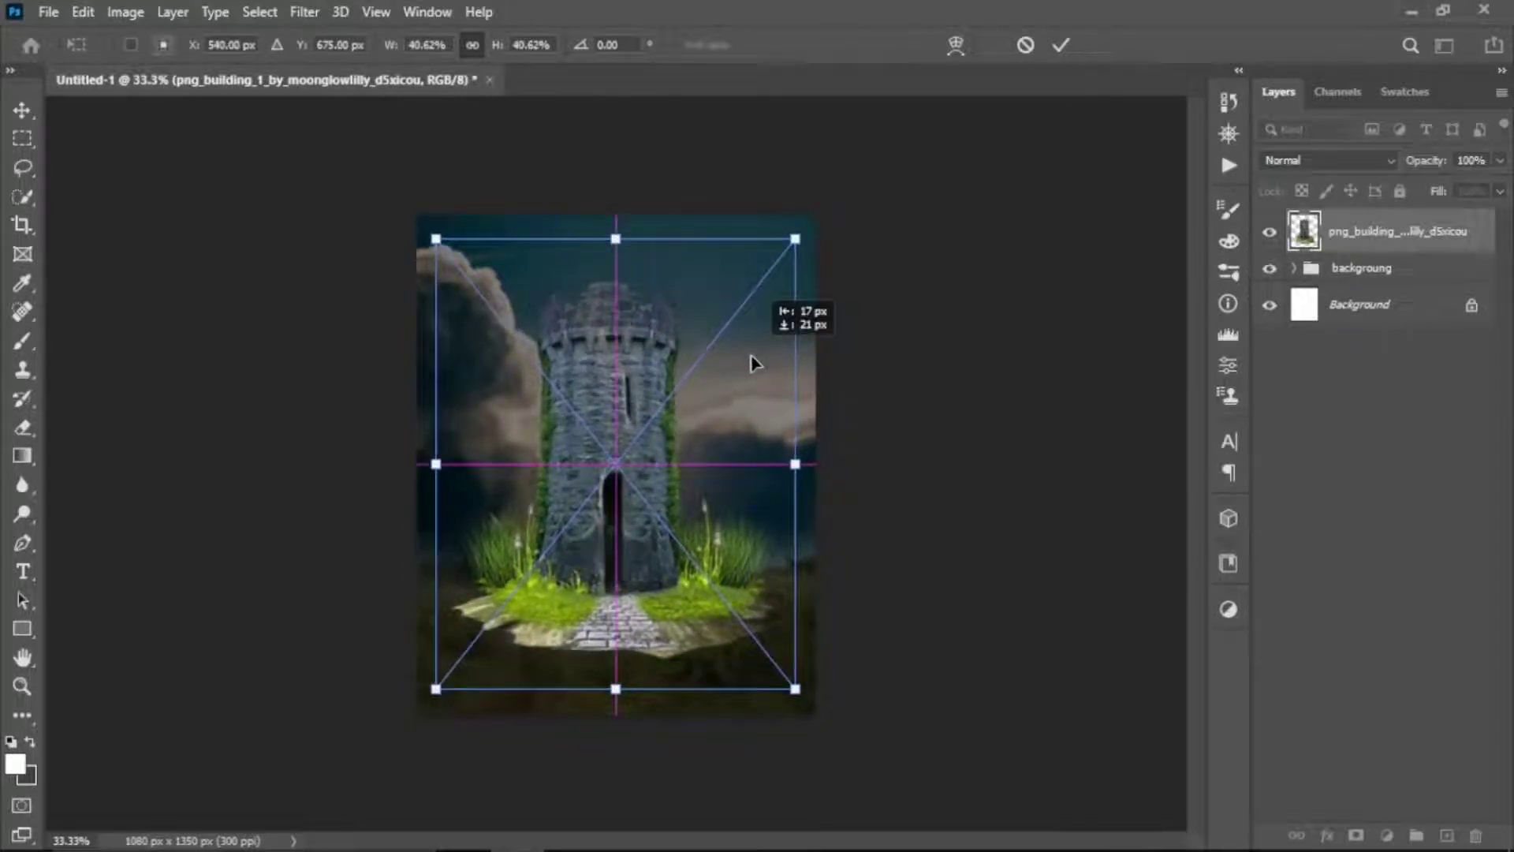
pyautogui.click(1062, 45)
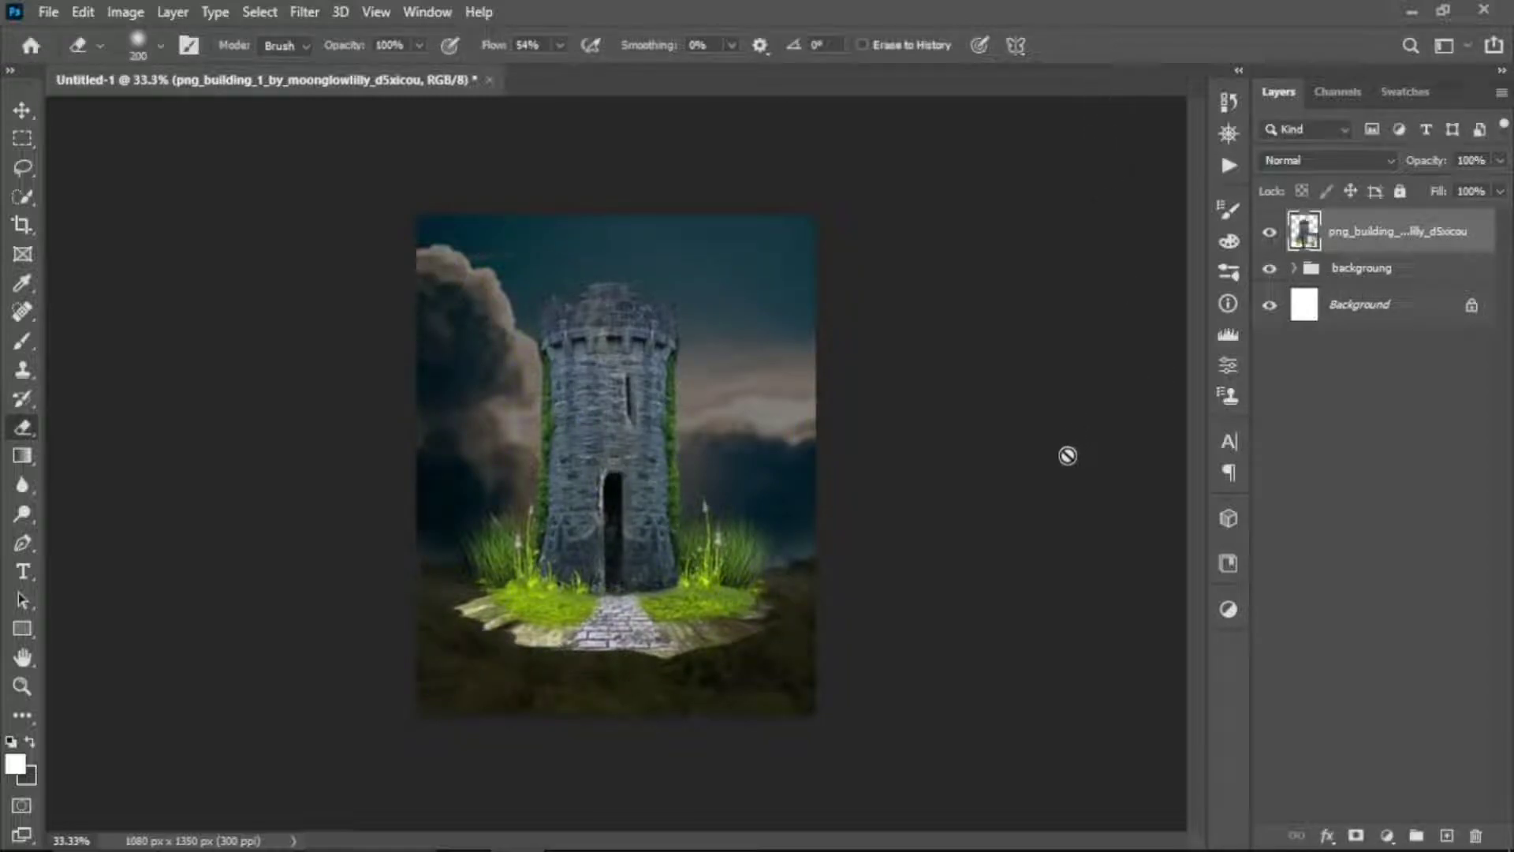
# - Nudge the tower two steps right with the arrow keys
pyautogui.press('v')
pyautogui.press('Right')
pyautogui.press('Right')
pyautogui.press('Right')
pyautogui.press('Right')
pyautogui.press('Right')
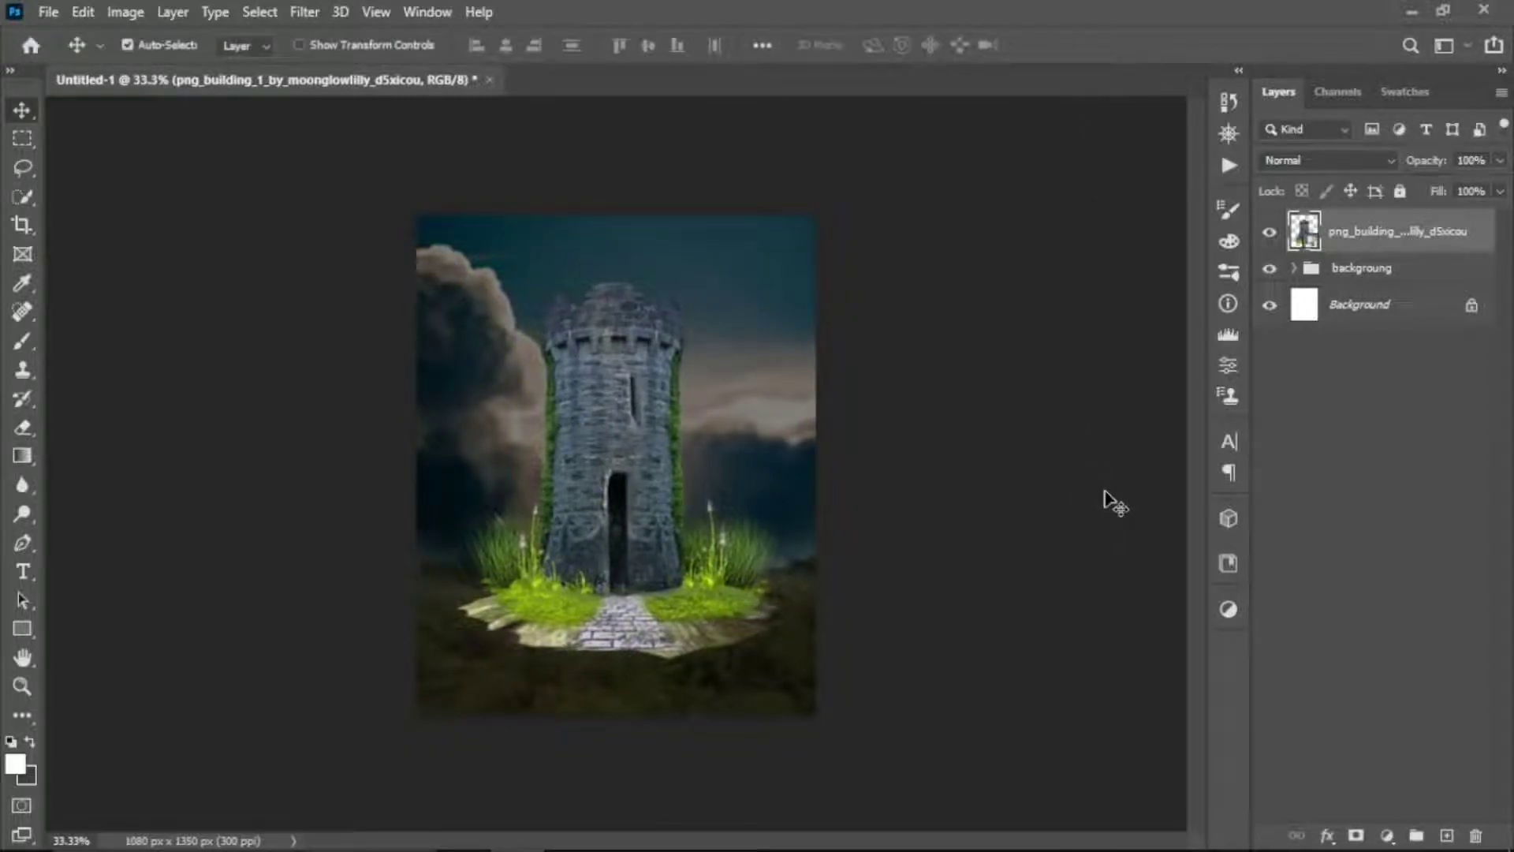
pyautogui.press('Right')
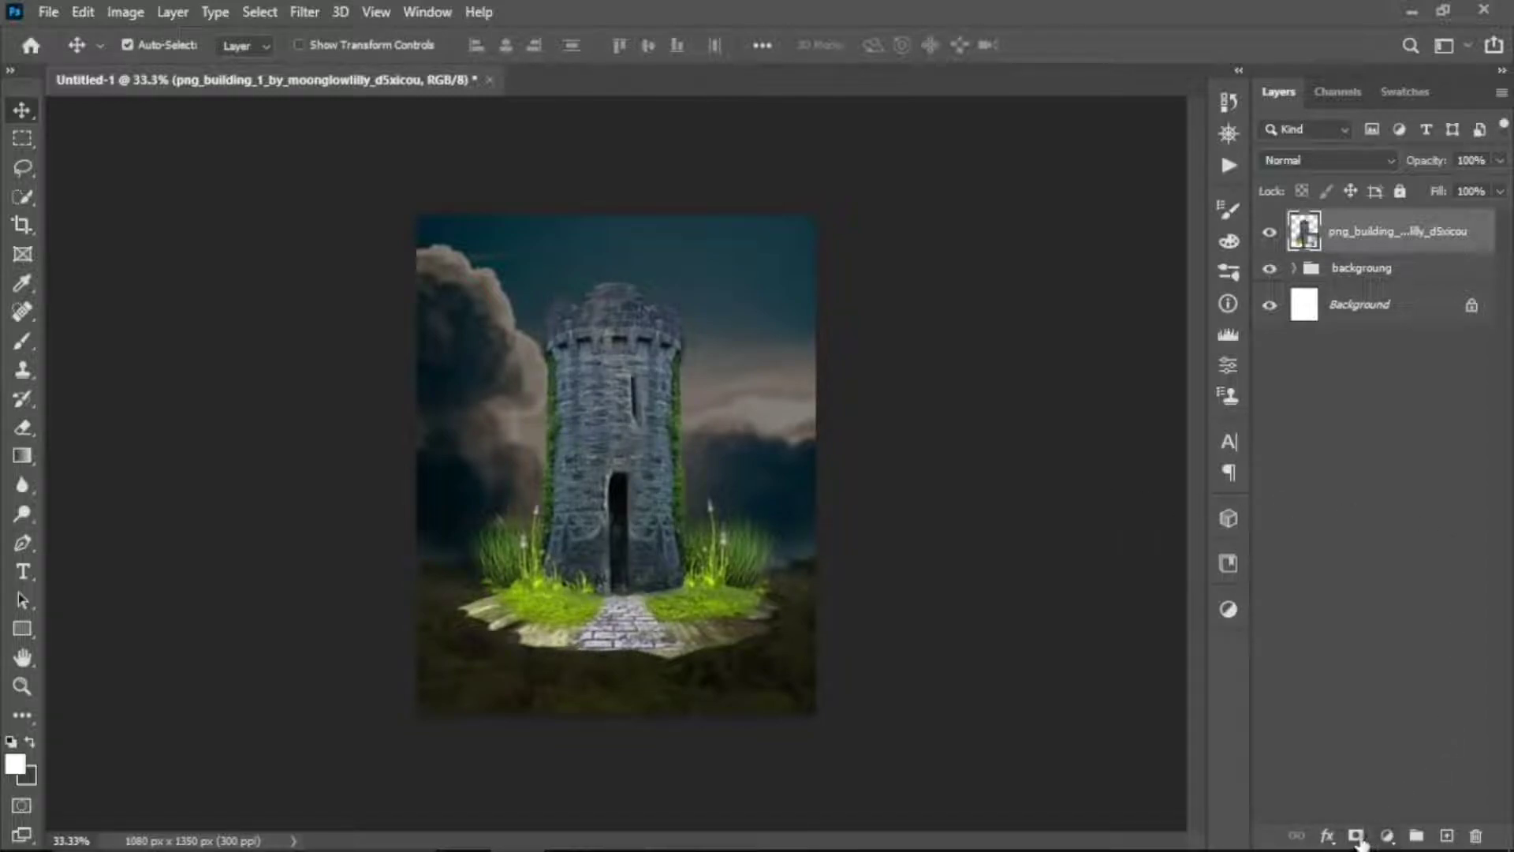
# - Mask the tower and paint black to fade its rocky base into the ground
pyautogui.click(1356, 835)
pyautogui.press('x')
pyautogui.press('e')
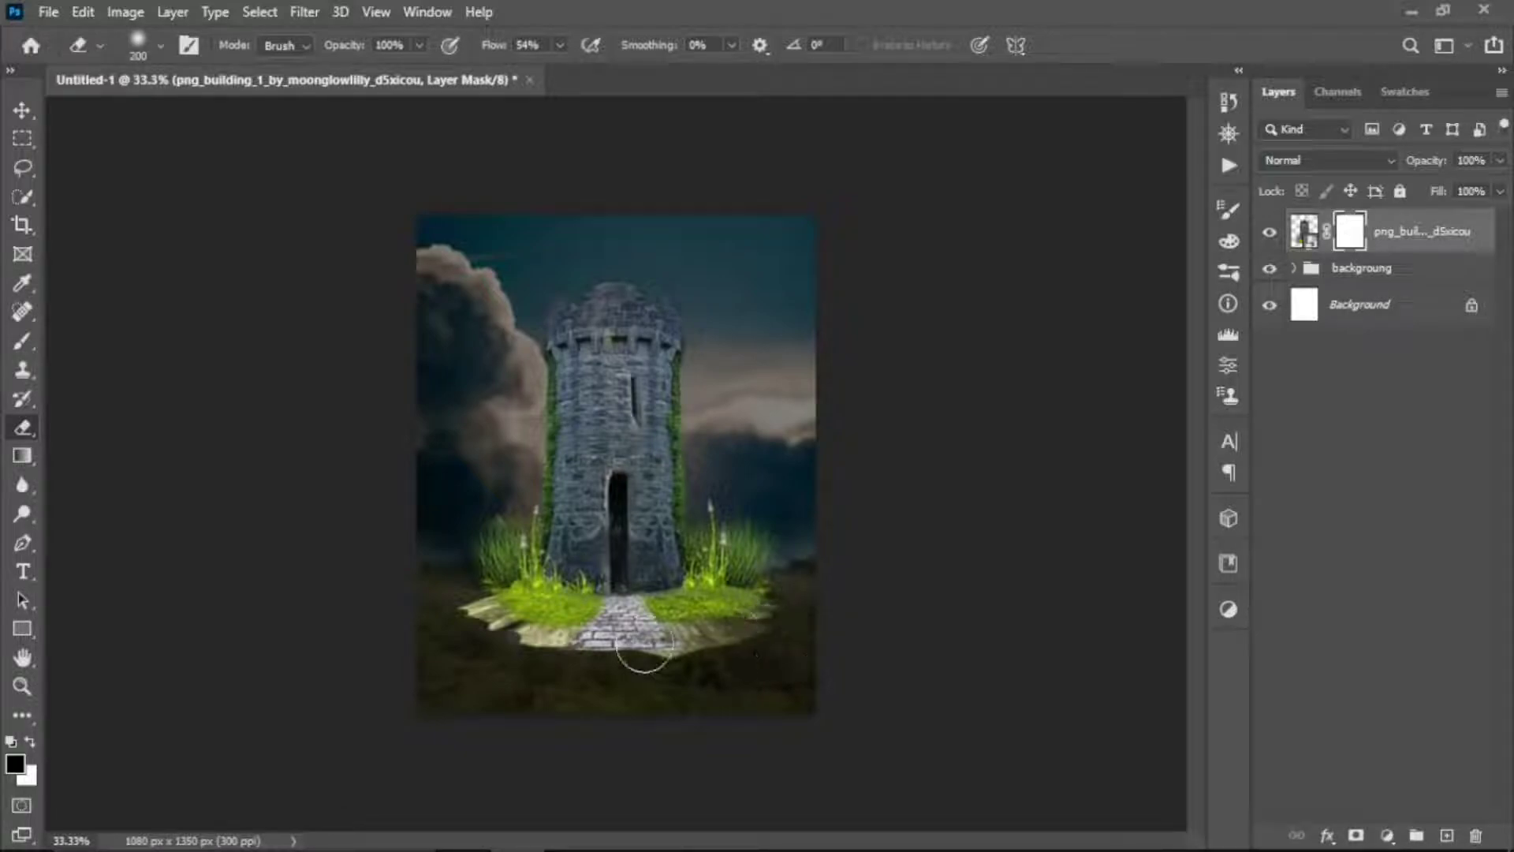
pyautogui.moveTo(789, 639)
pyautogui.mouseDown()
pyautogui.moveTo(605, 675)
pyautogui.moveTo(733, 666)
pyautogui.moveTo(531, 665)
pyautogui.moveTo(447, 629)
pyautogui.moveTo(511, 662)
pyautogui.moveTo(631, 673)
pyautogui.moveTo(802, 632)
pyautogui.moveTo(599, 675)
pyautogui.moveTo(507, 666)
pyautogui.moveTo(463, 629)
pyautogui.moveTo(507, 659)
pyautogui.moveTo(598, 680)
pyautogui.moveTo(797, 622)
pyautogui.moveTo(693, 665)
pyautogui.mouseUp()
# - Convert the tower to a smart object and darken it with a clipped Levels 3 at output white 99
pyautogui.rightClick(1399, 227)
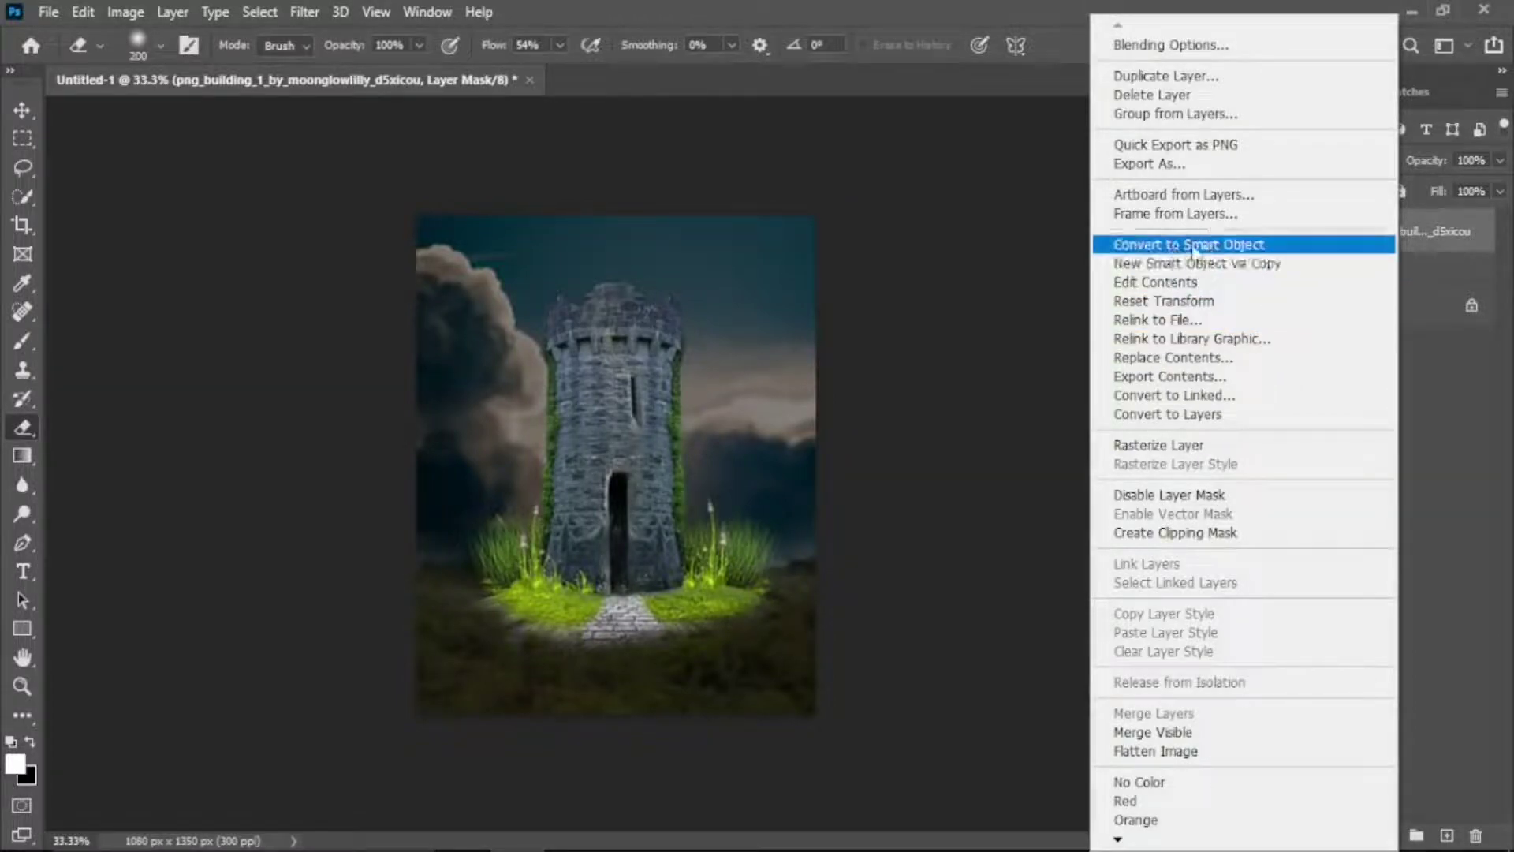
pyautogui.click(1171, 243)
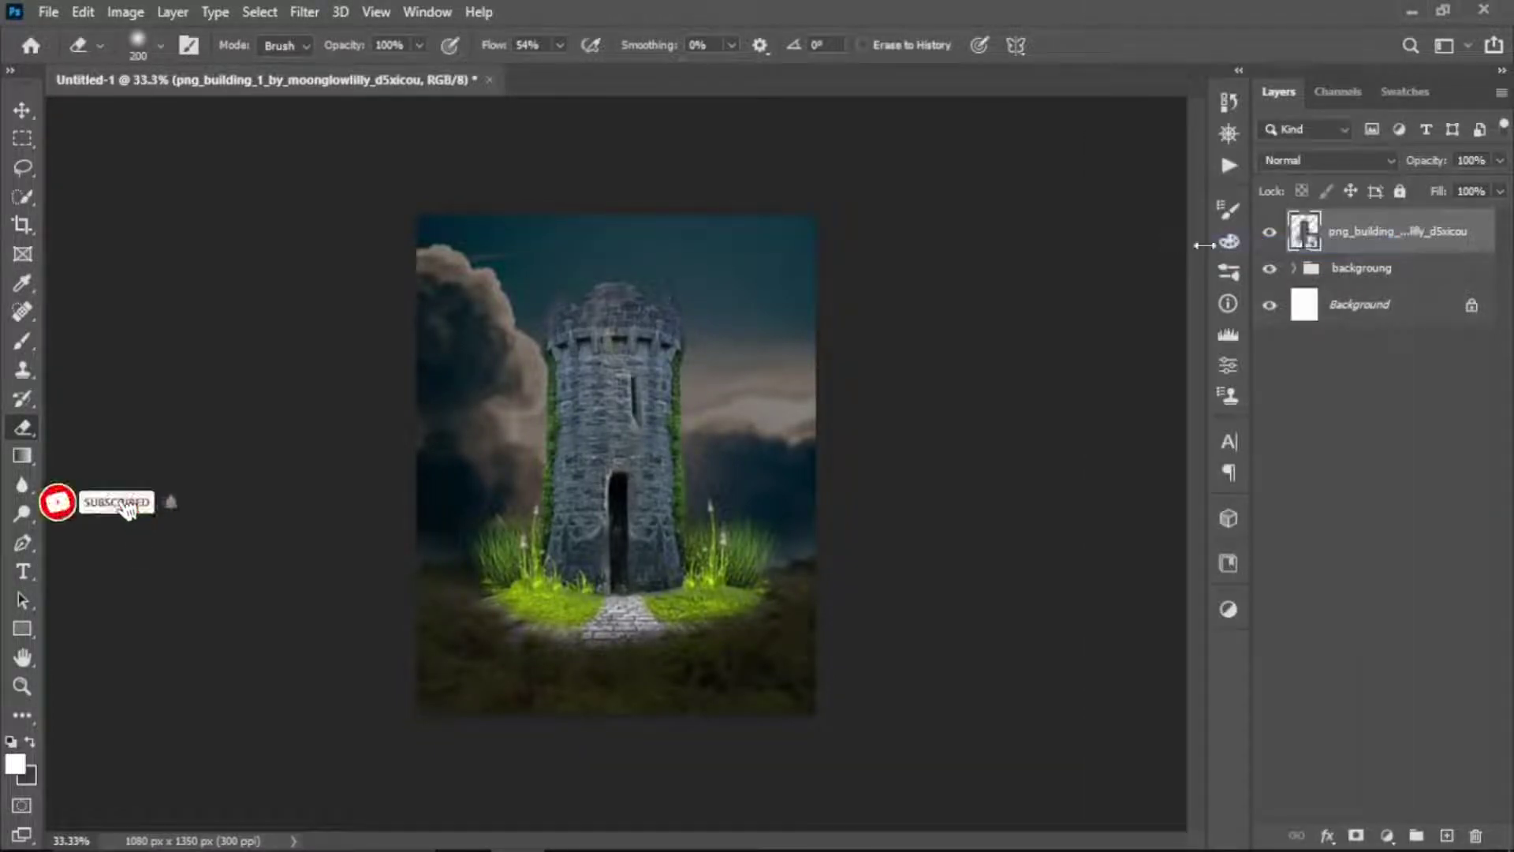
pyautogui.click(1388, 837)
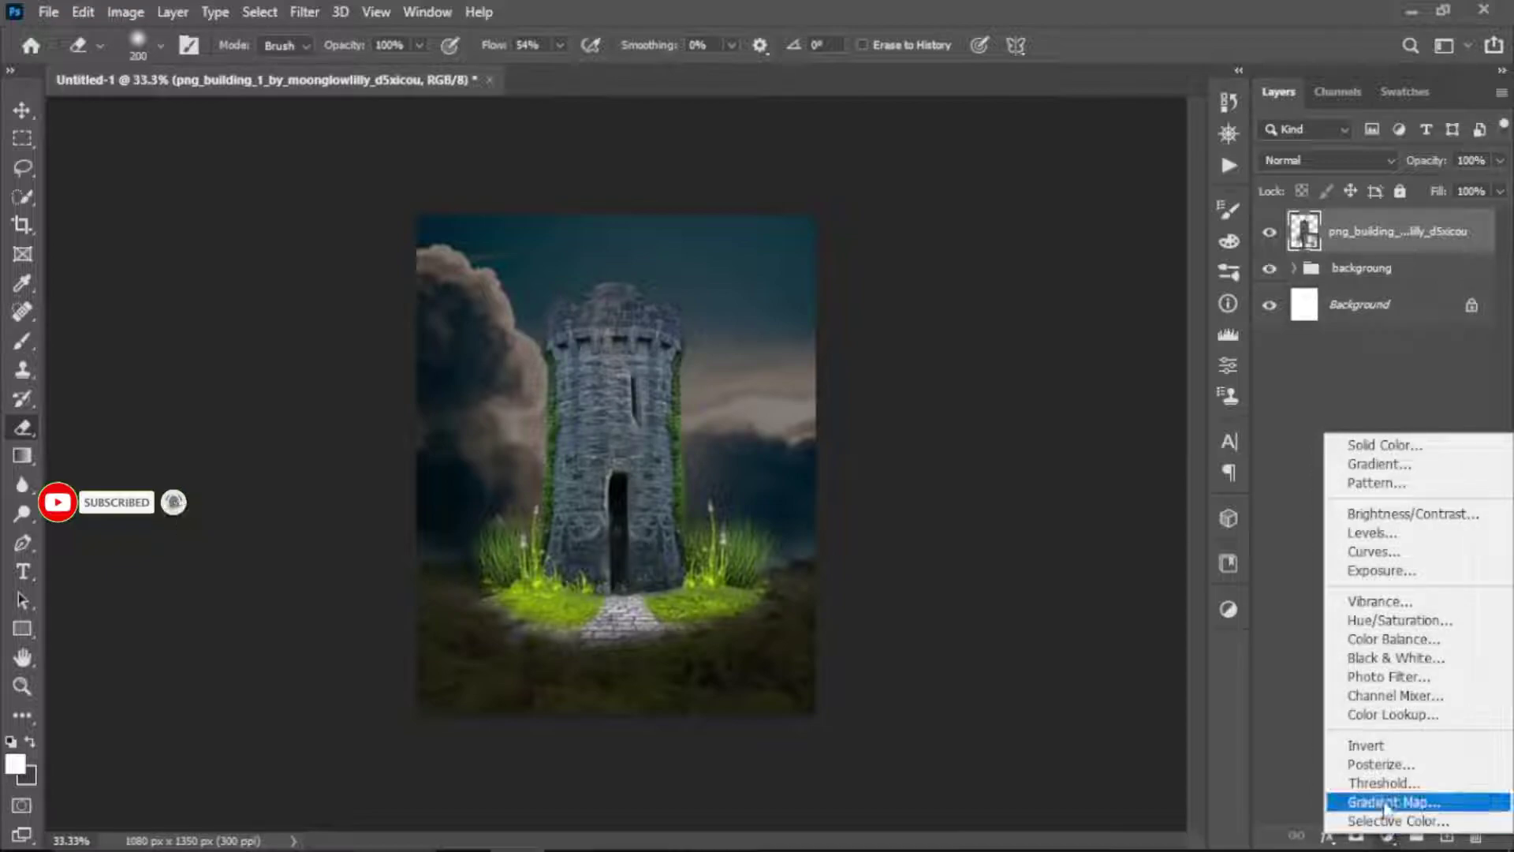
pyautogui.click(1362, 530)
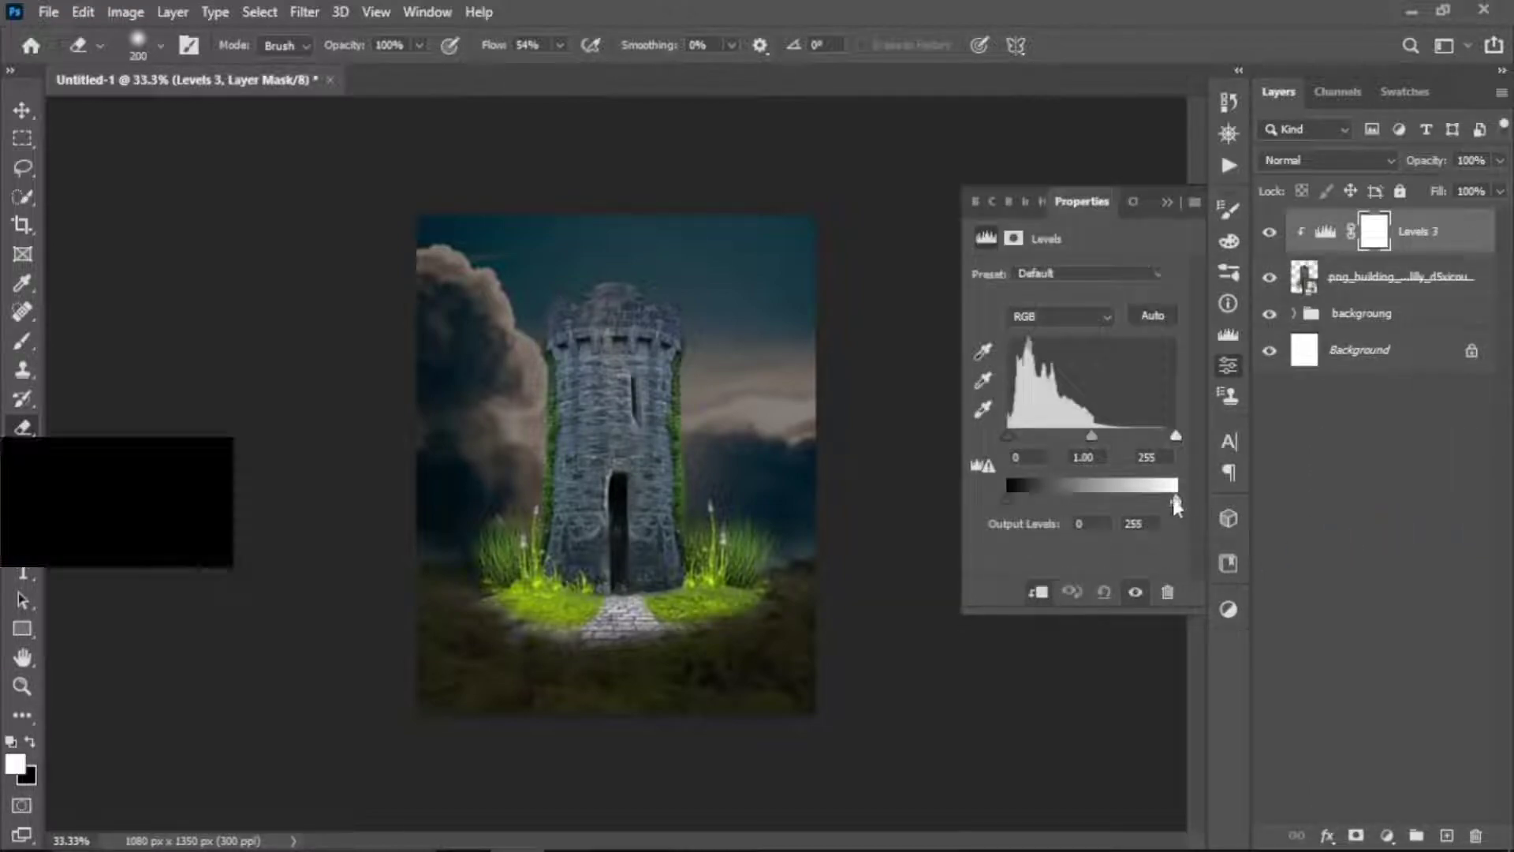
pyautogui.moveTo(1176, 501); pyautogui.dragTo(1074, 514)
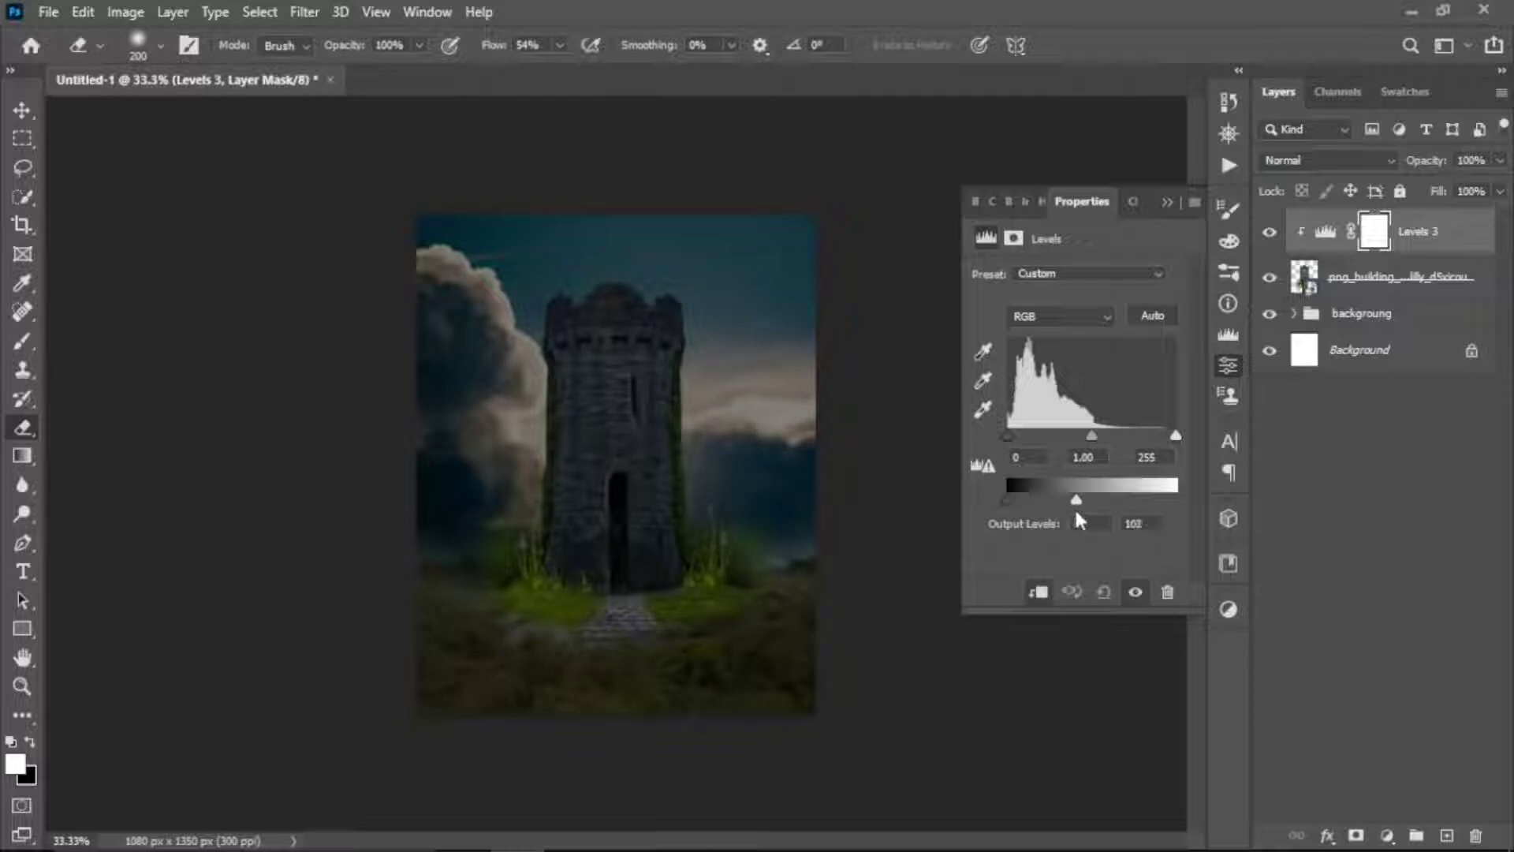
pyautogui.moveTo(1074, 514); pyautogui.dragTo(1071, 514)
pyautogui.click(1167, 202)
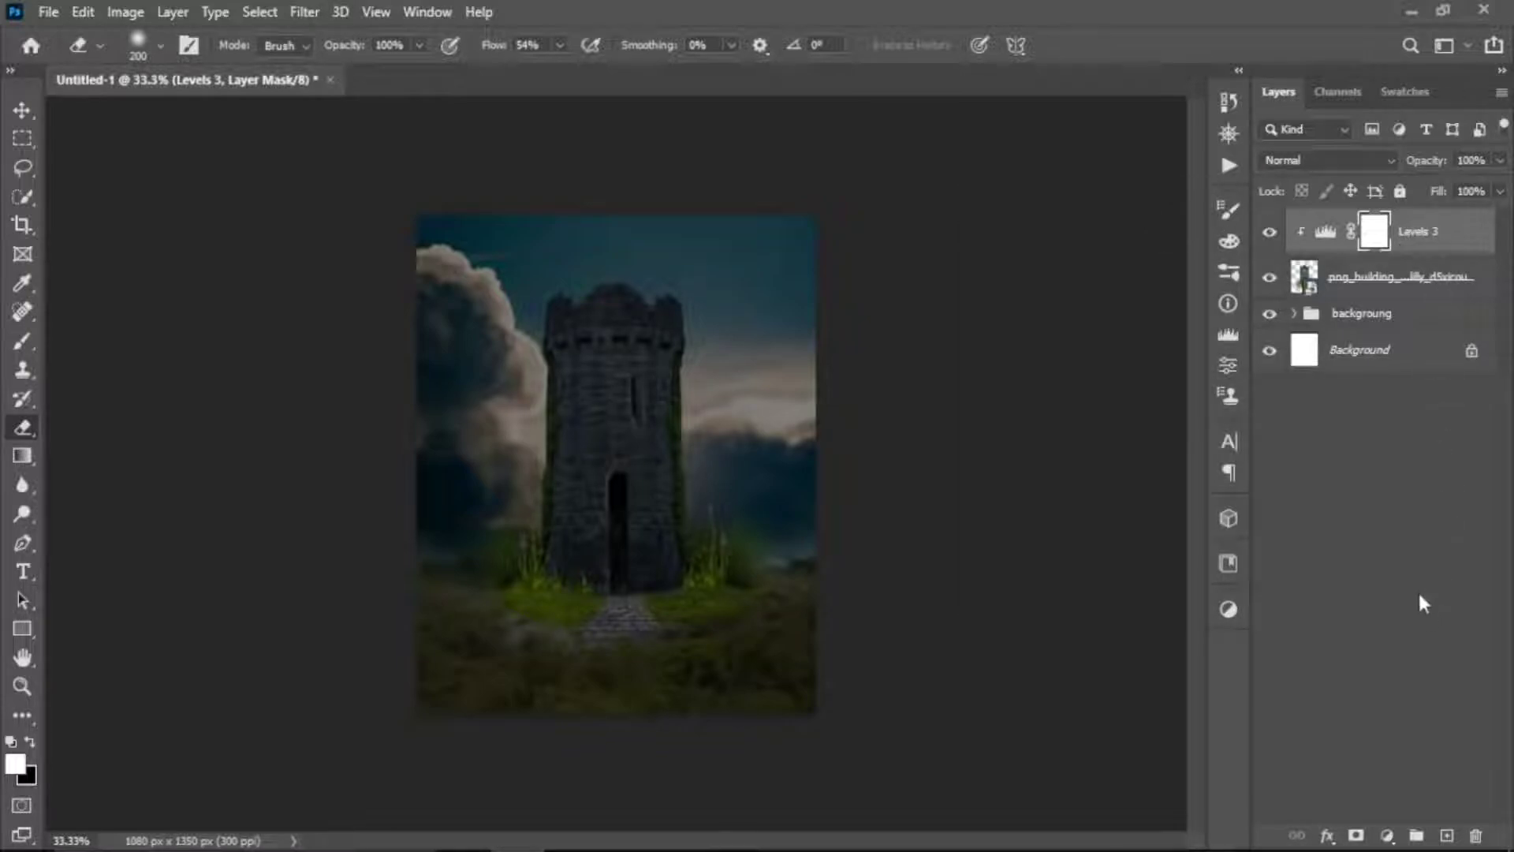
pyautogui.click(1403, 294)
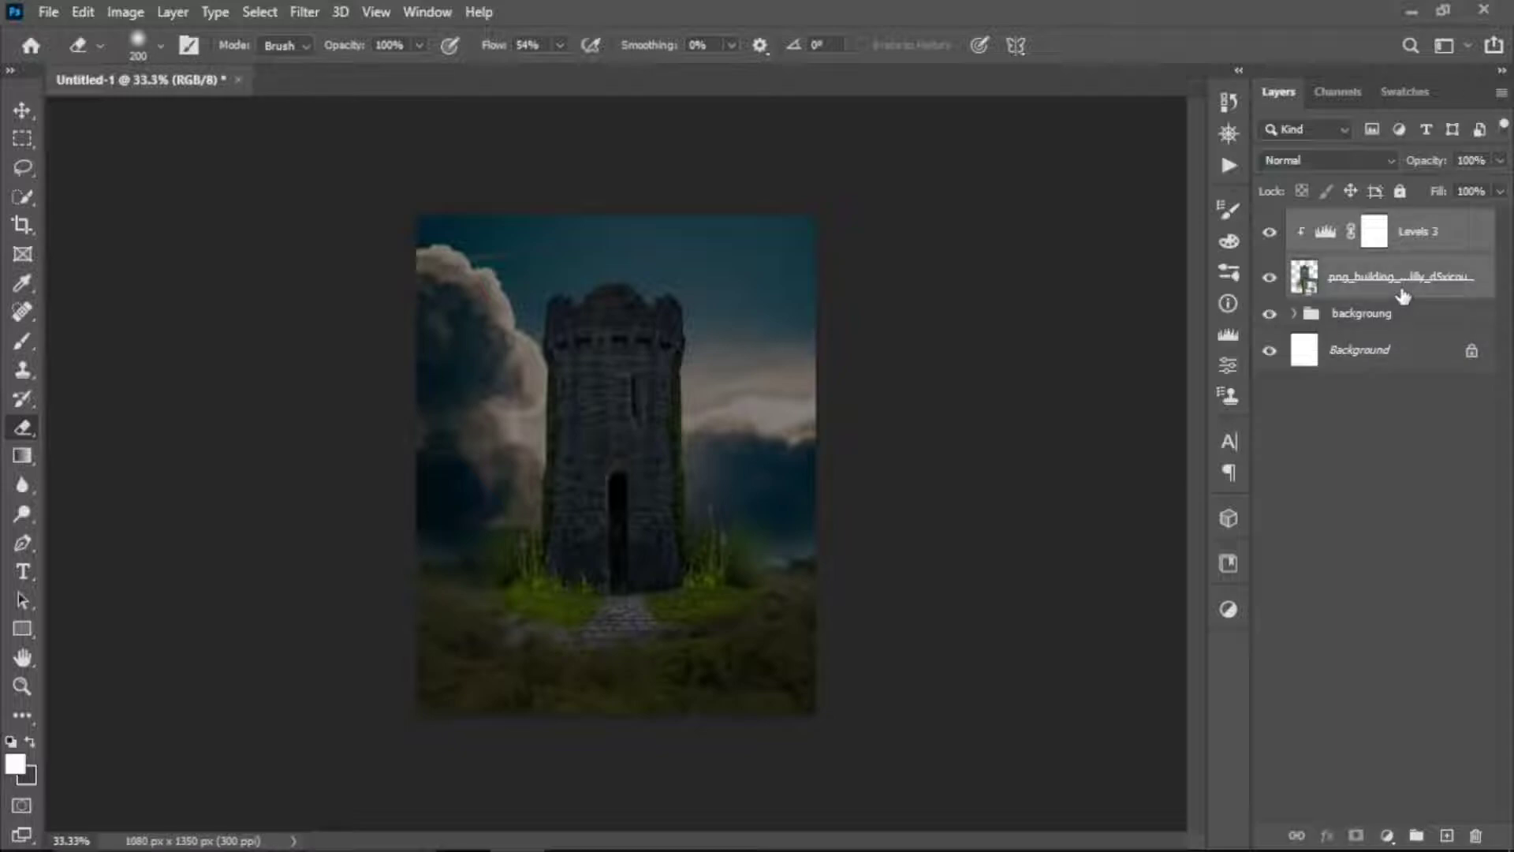
# - Group the tower and its Levels adjustment into a group named 'building'
pyautogui.hotkey('ctrl', 'g')
pyautogui.doubleClick(1350, 223)
pyautogui.write('building')
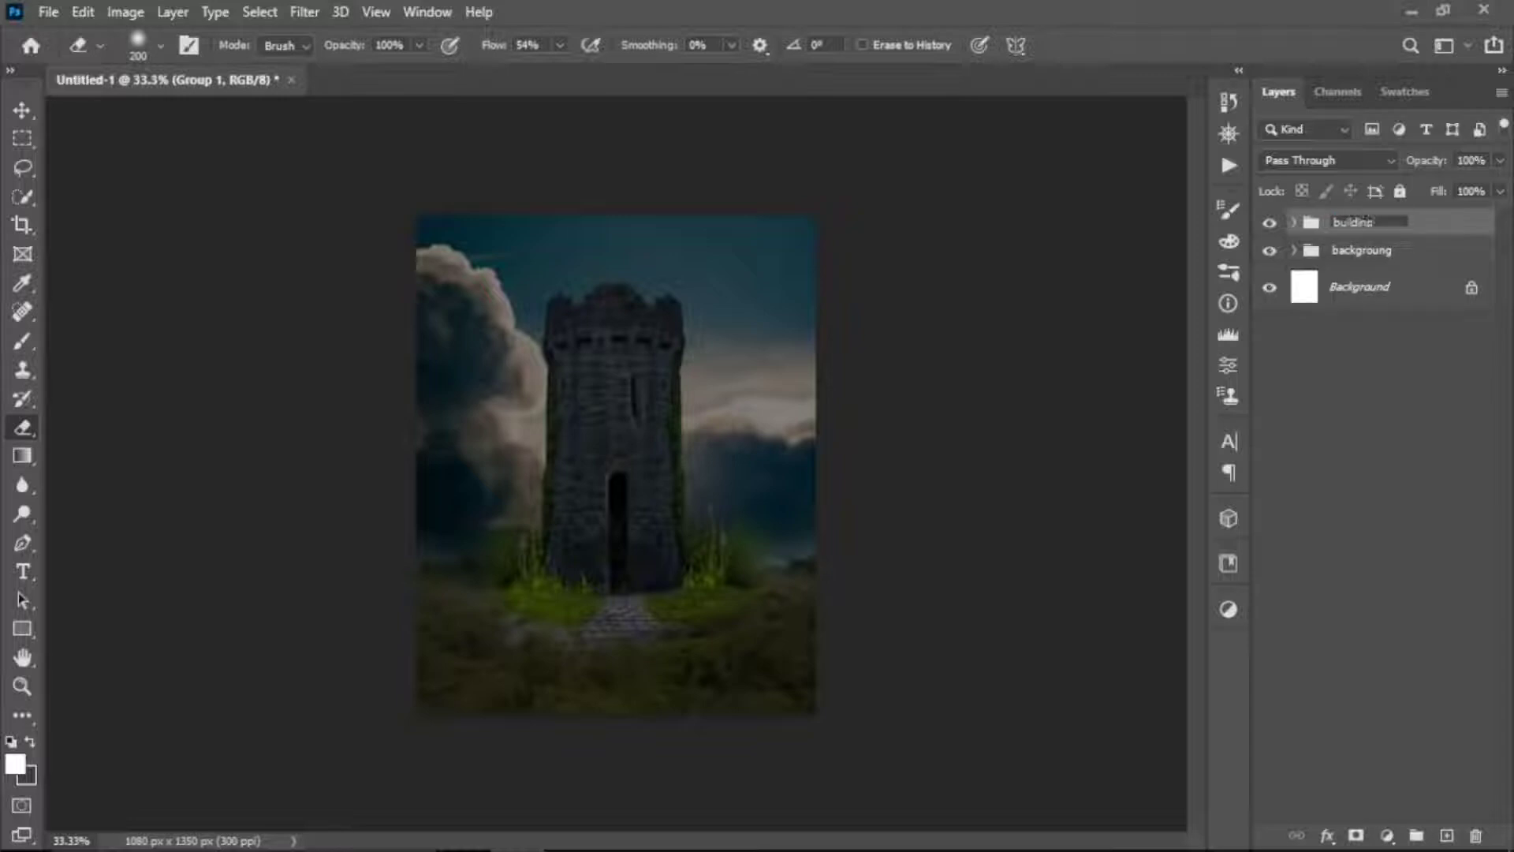
pyautogui.press('Return')
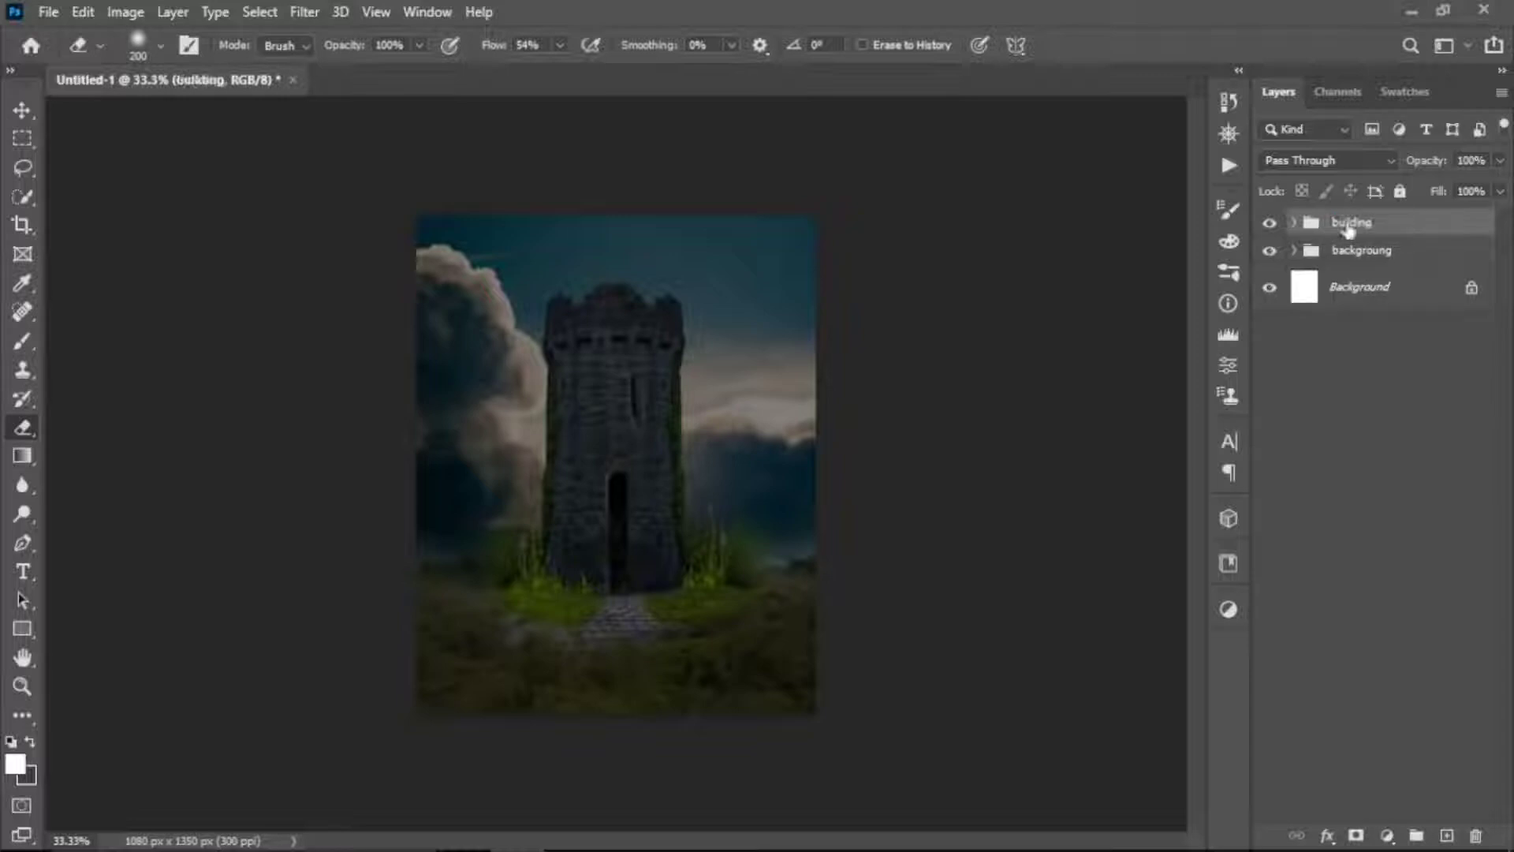
# - Add an unclipped Levels 4 above the group with output white lowered to 143
pyautogui.click(1389, 834)
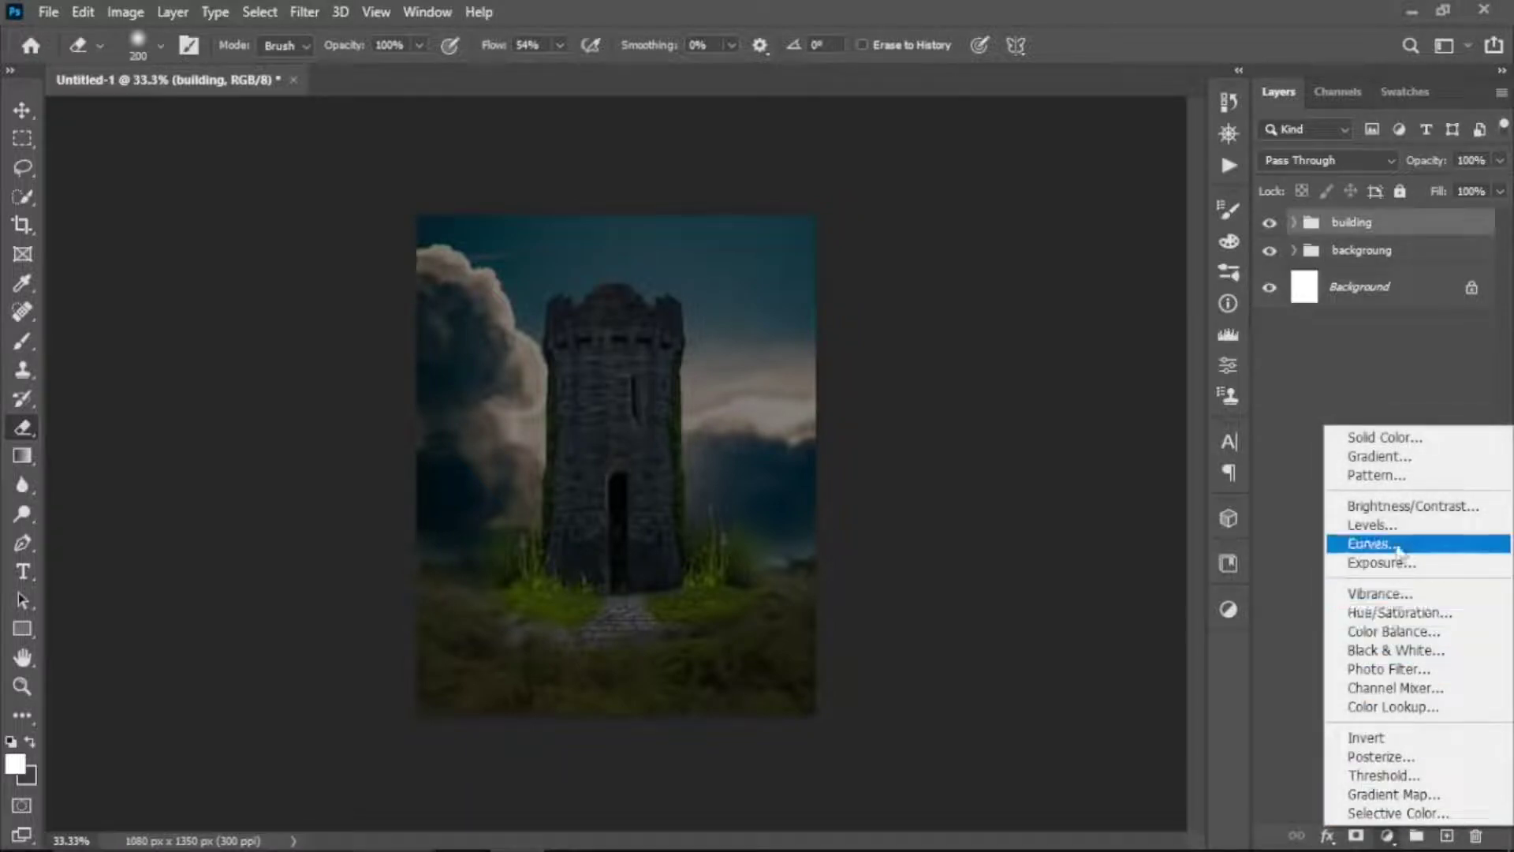
pyautogui.click(1395, 523)
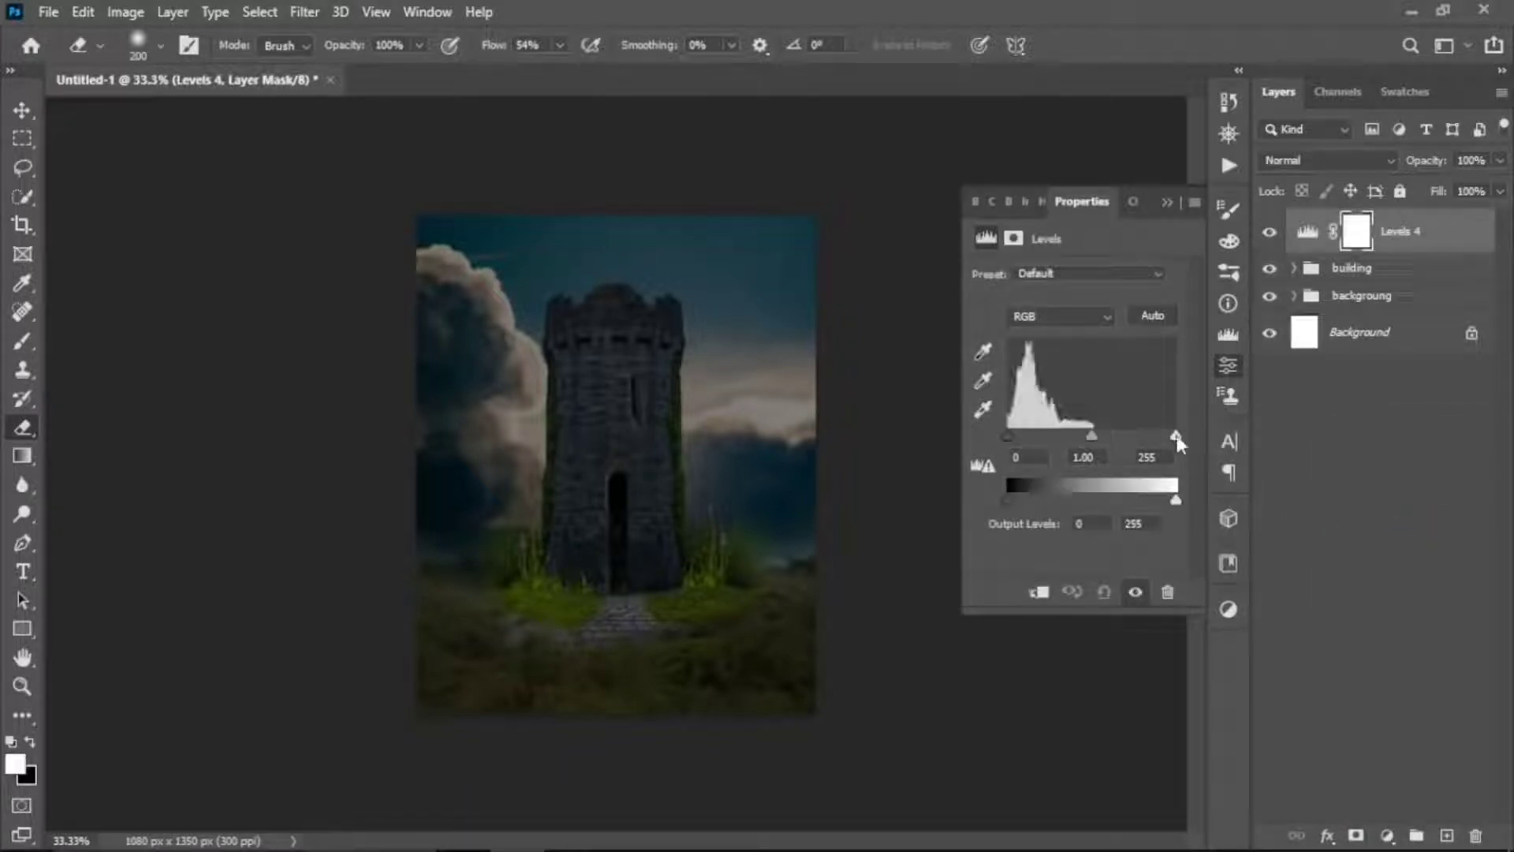
pyautogui.moveTo(1175, 500); pyautogui.dragTo(1108, 515)
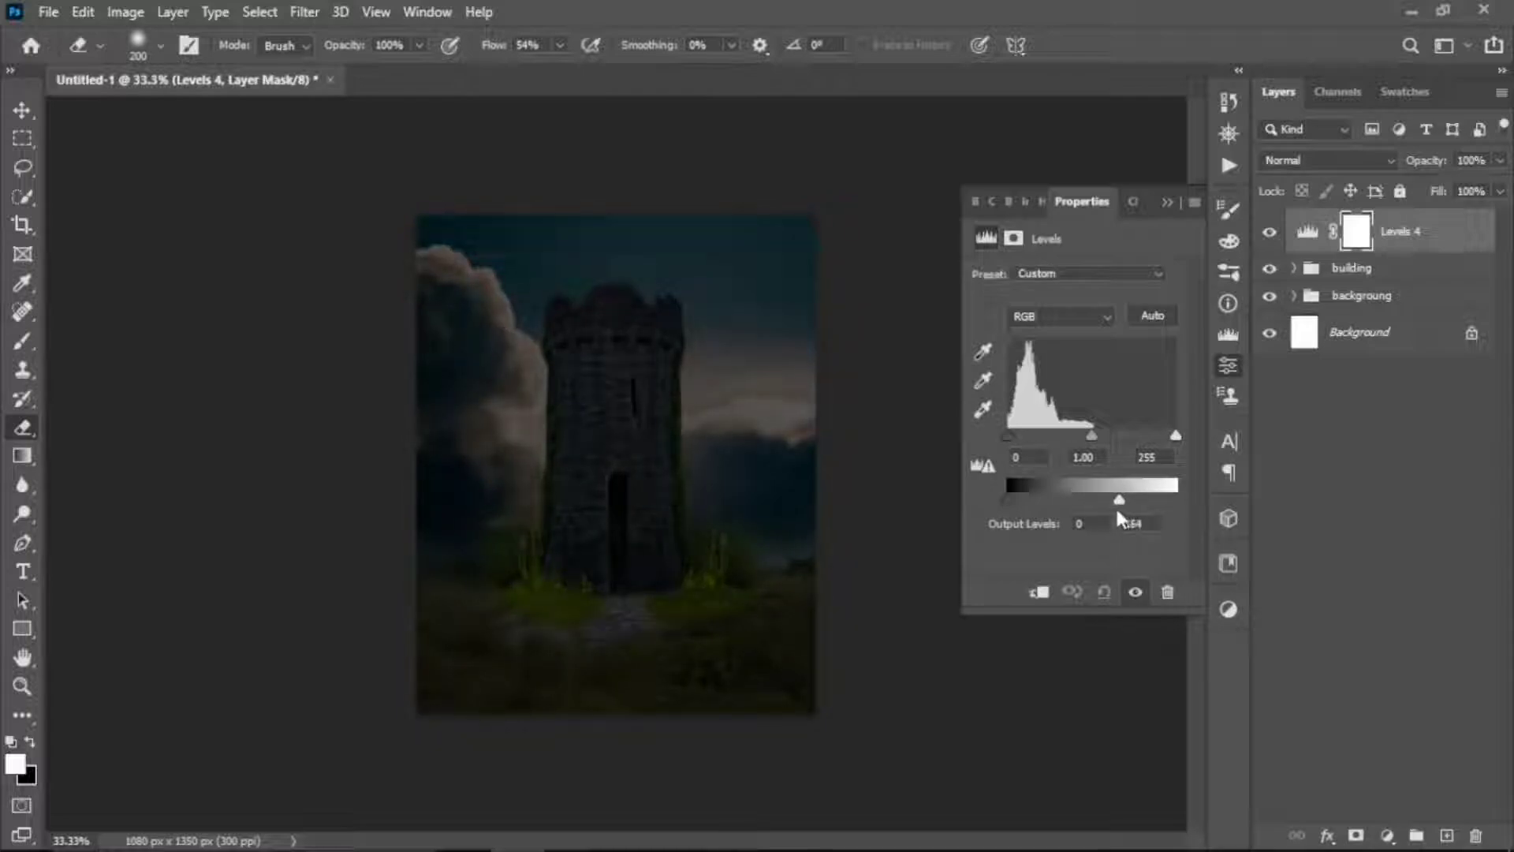
pyautogui.moveTo(1115, 508); pyautogui.dragTo(1109, 503)
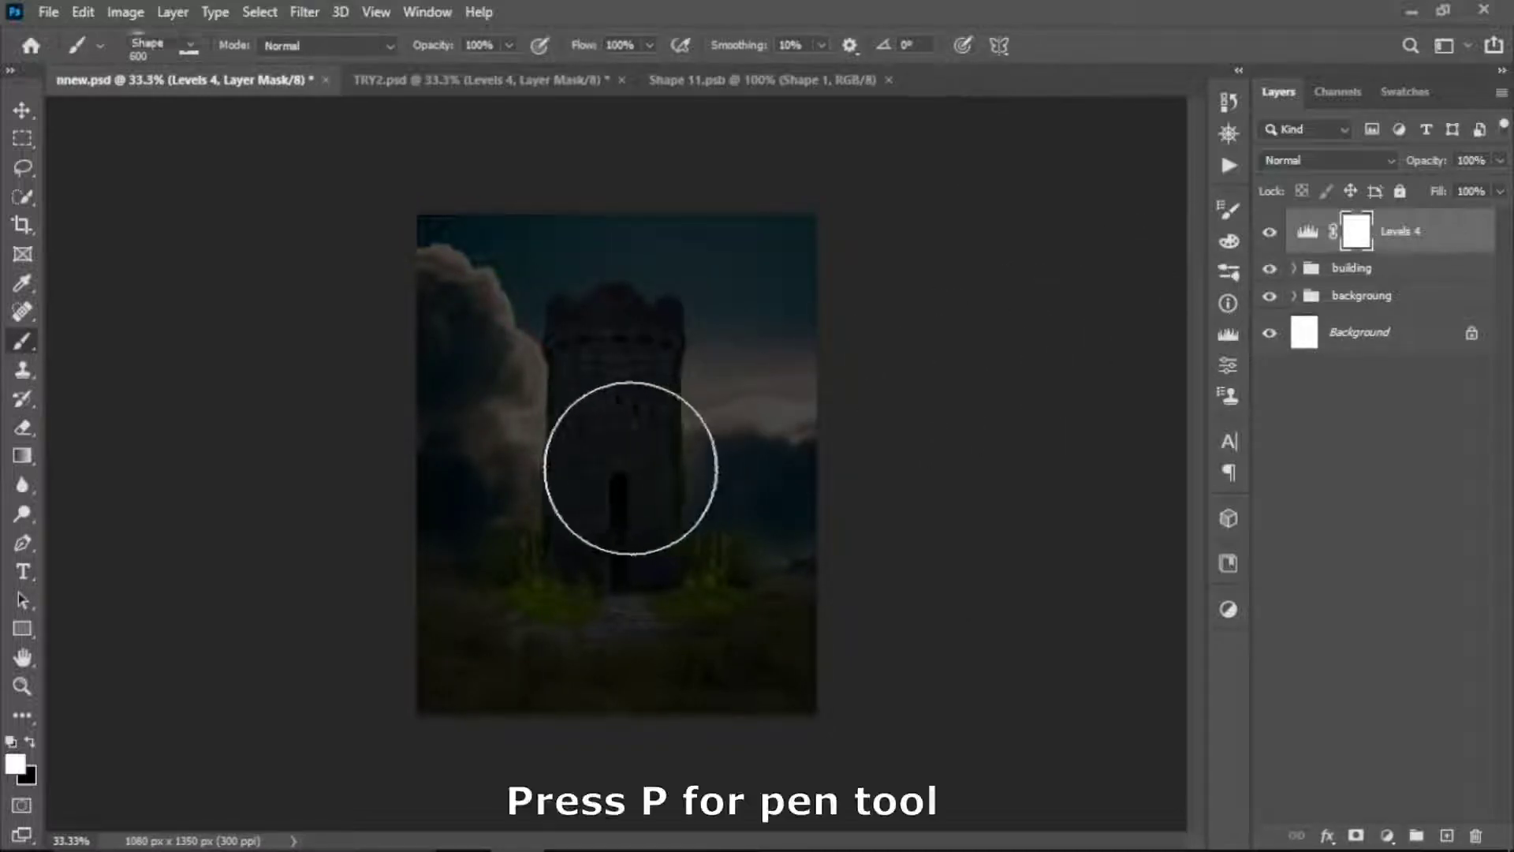
# - Set the Pen tool to Shape mode with an orange ff8500 fill
pyautogui.press('p')
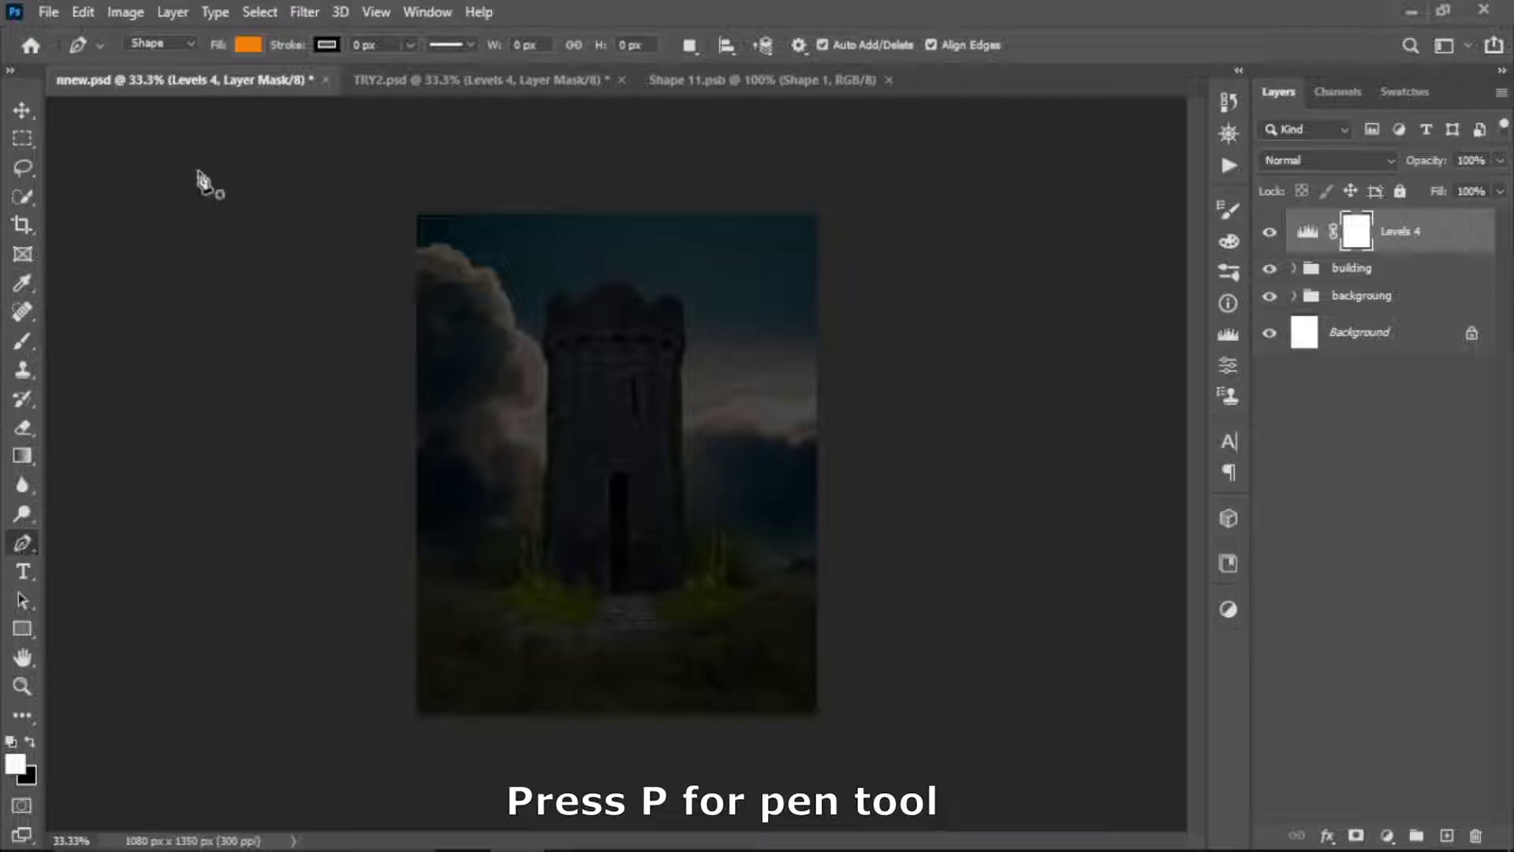
pyautogui.click(246, 46)
pyautogui.click(386, 88)
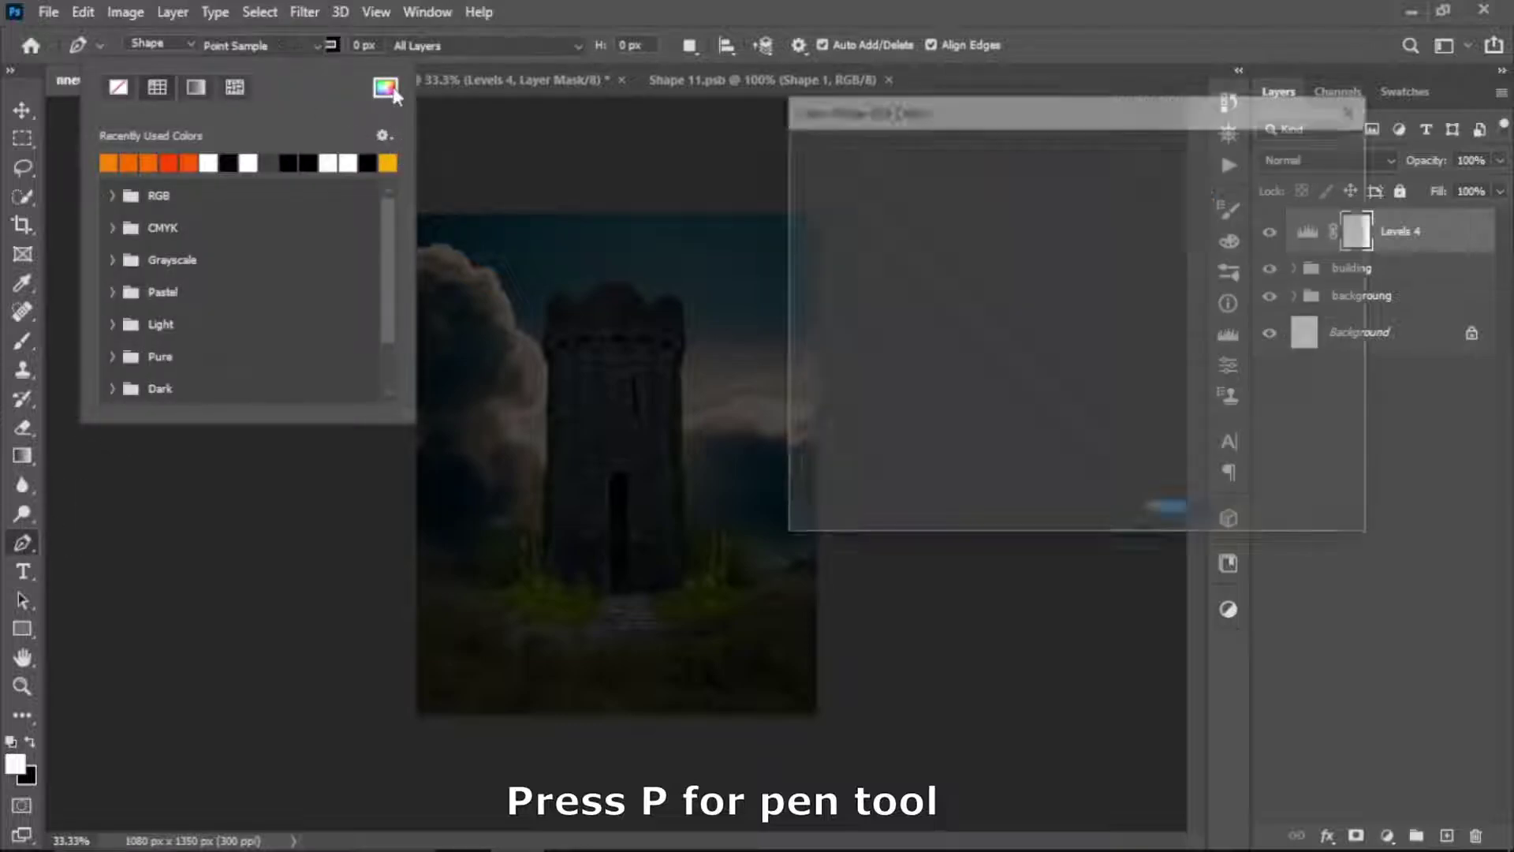
pyautogui.click(1196, 516)
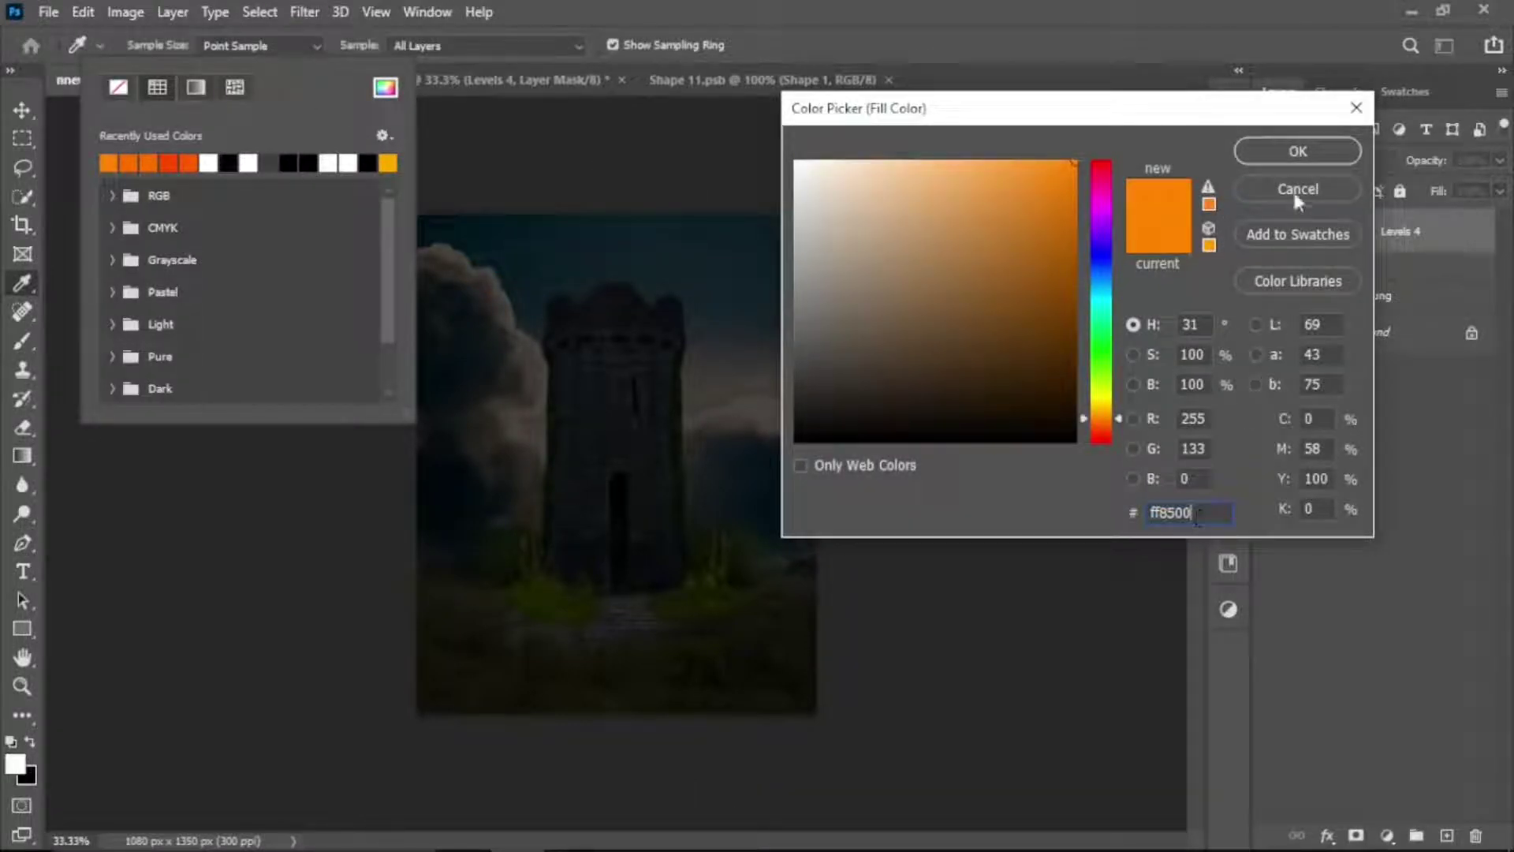
pyautogui.click(1297, 150)
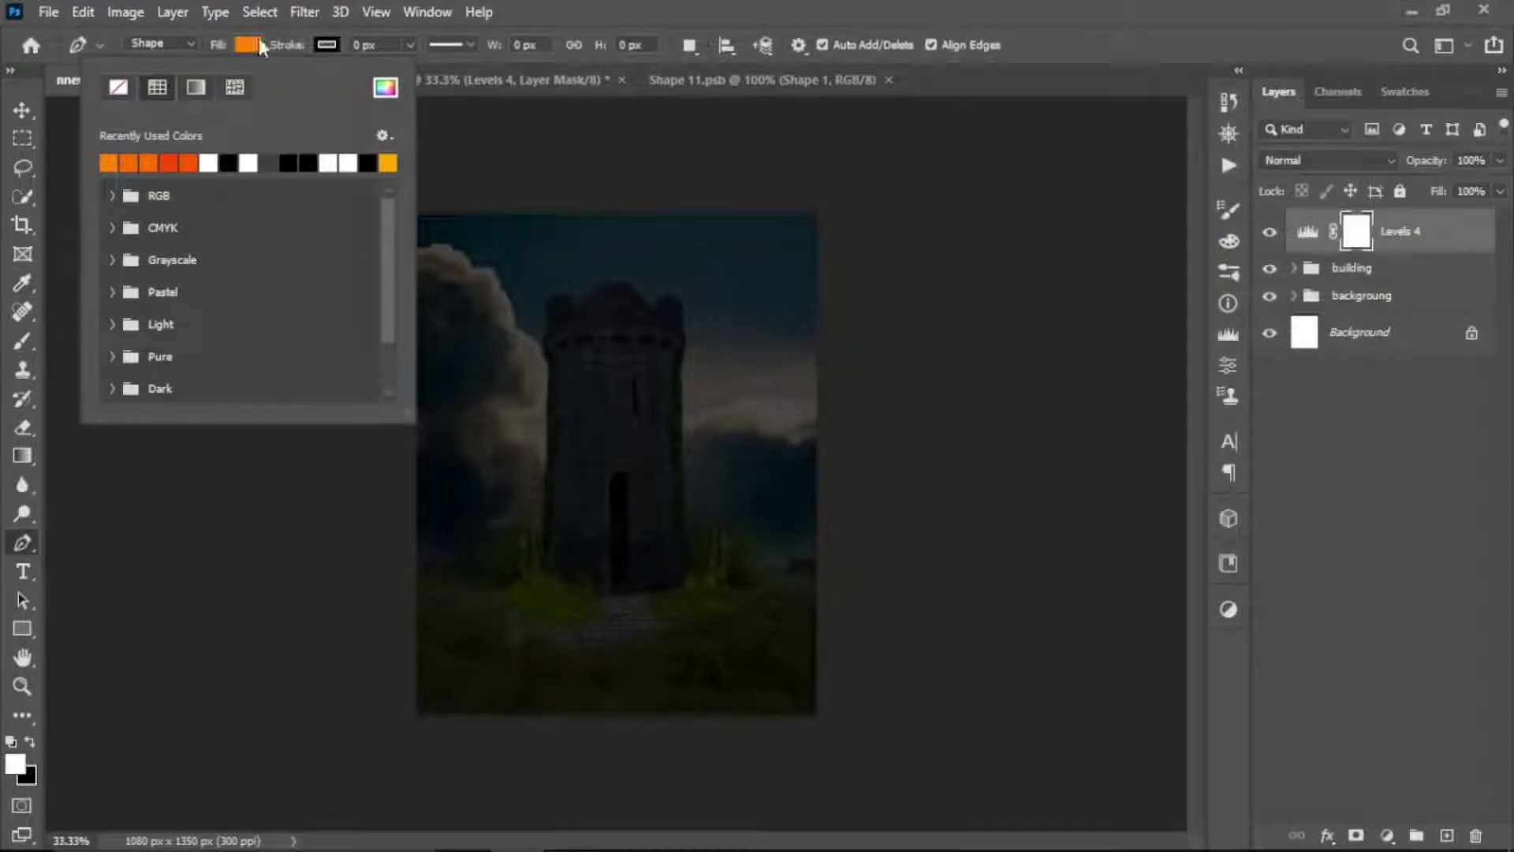
pyautogui.click(217, 48)
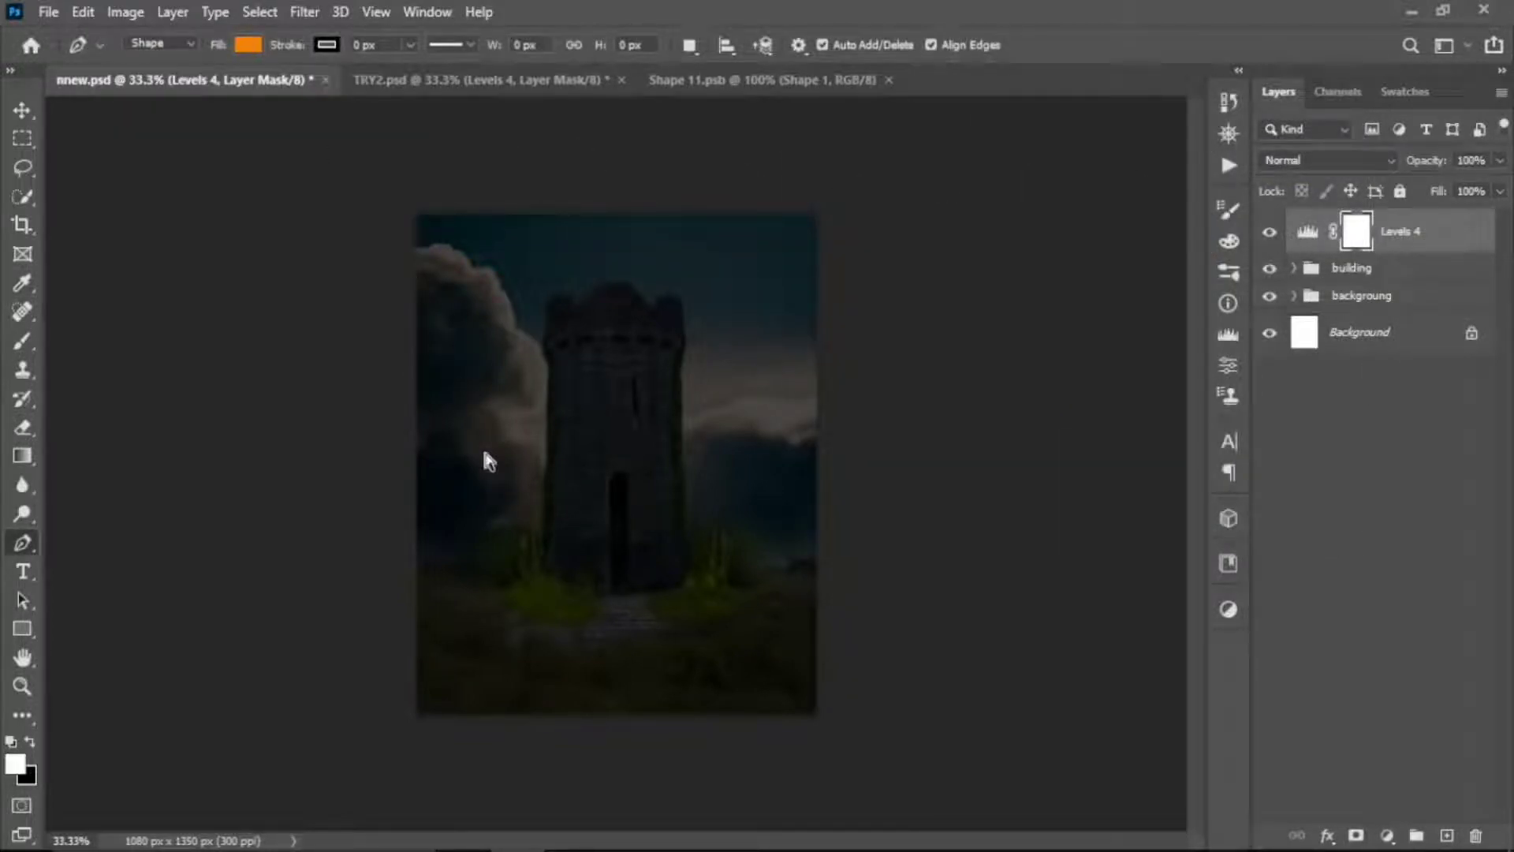
# - At 100% zoom, trace a four-corner orange shape over the doorway, about 61 × 329 px
pyautogui.hotkey('ctrl', '+')
pyautogui.hotkey('ctrl', '+')
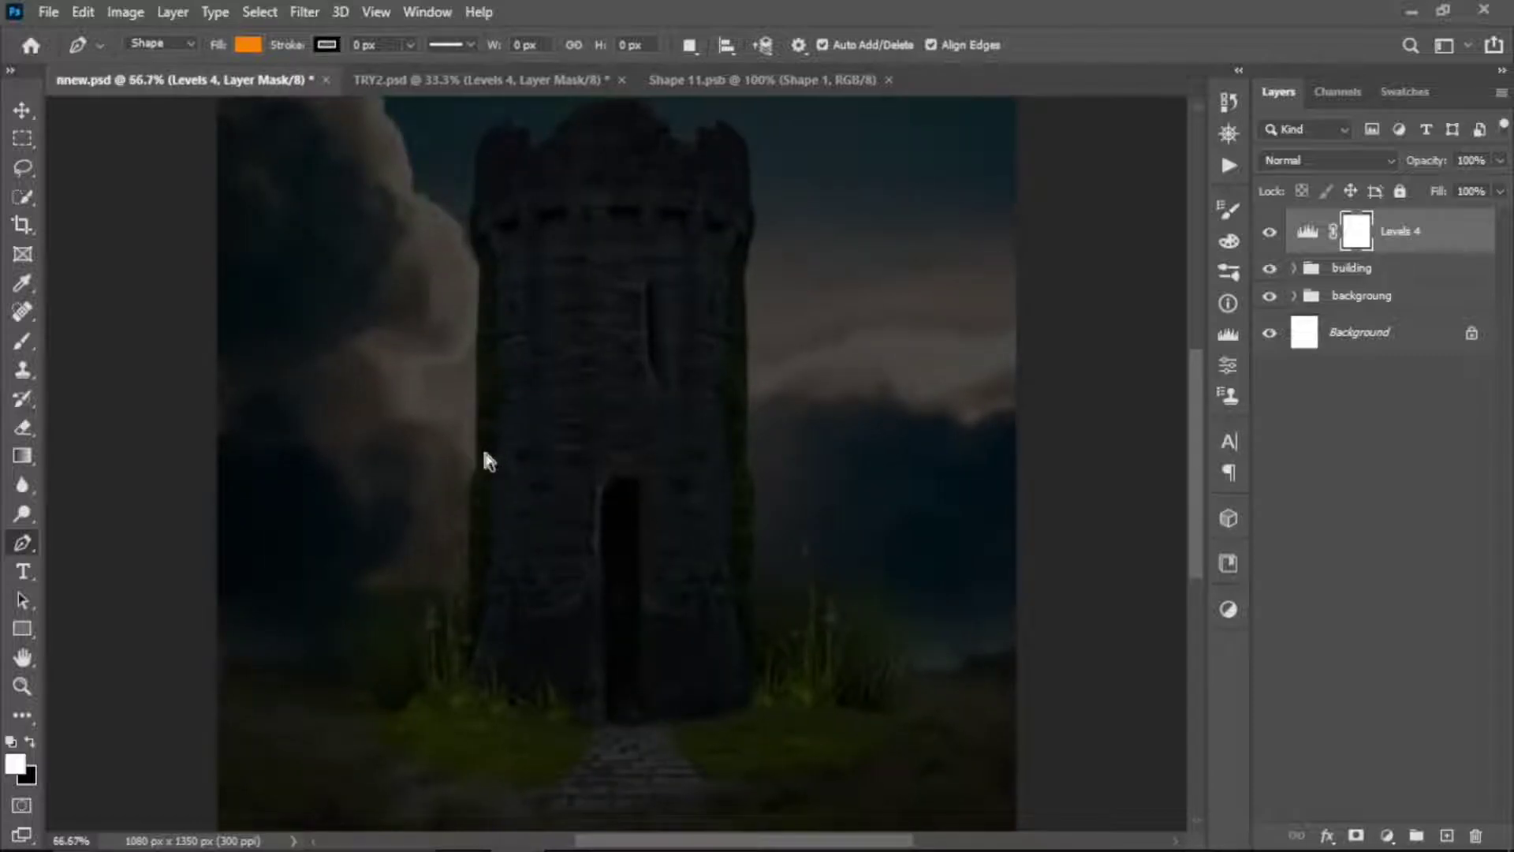
pyautogui.hotkey('ctrl', '+')
pyautogui.moveTo(676, 474); pyautogui.dragTo(693, 313)
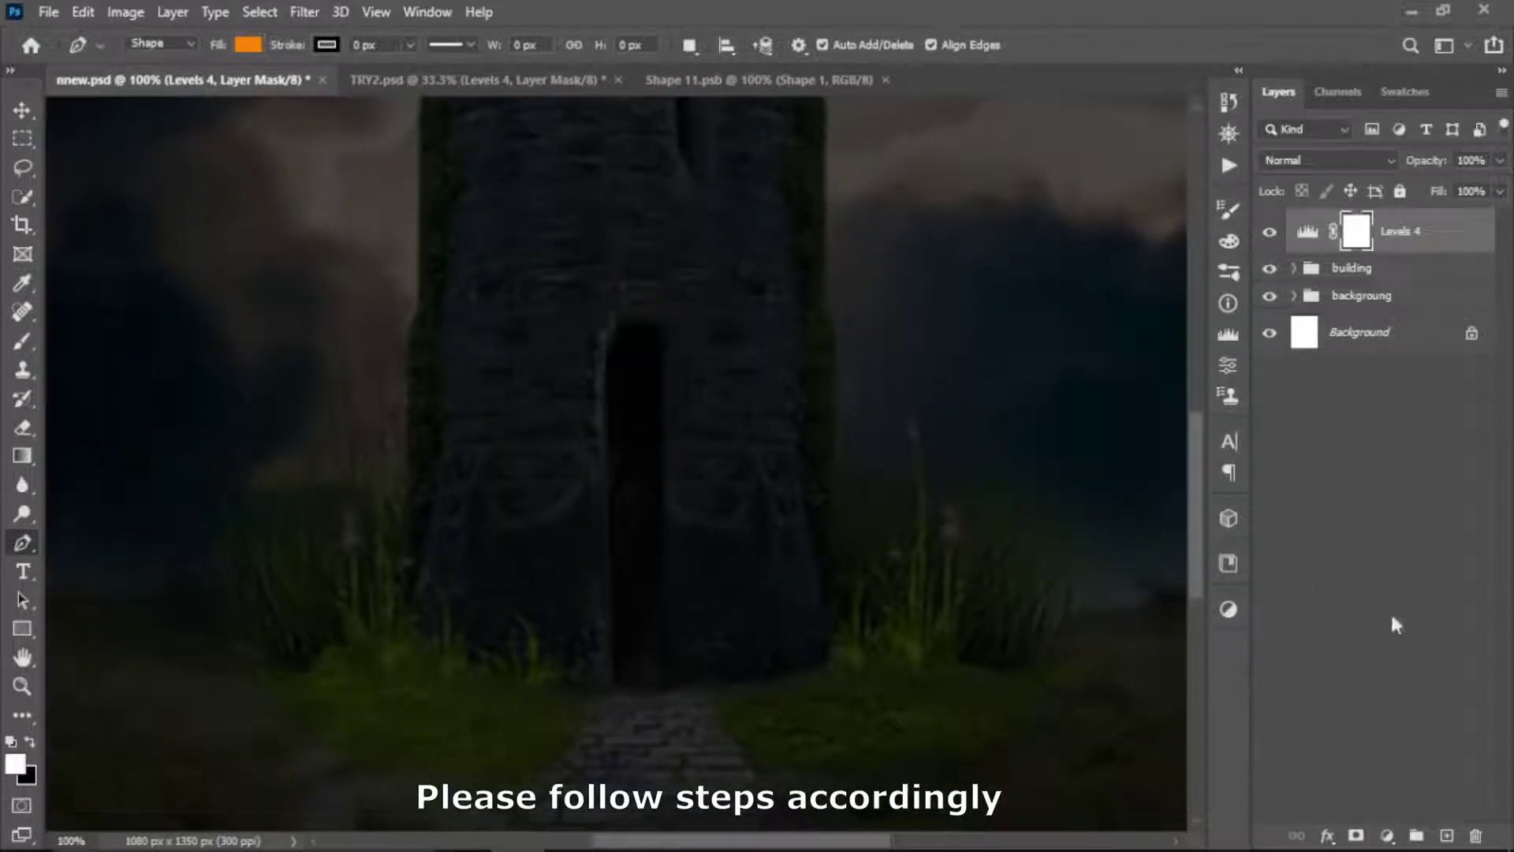
pyautogui.click(1447, 838)
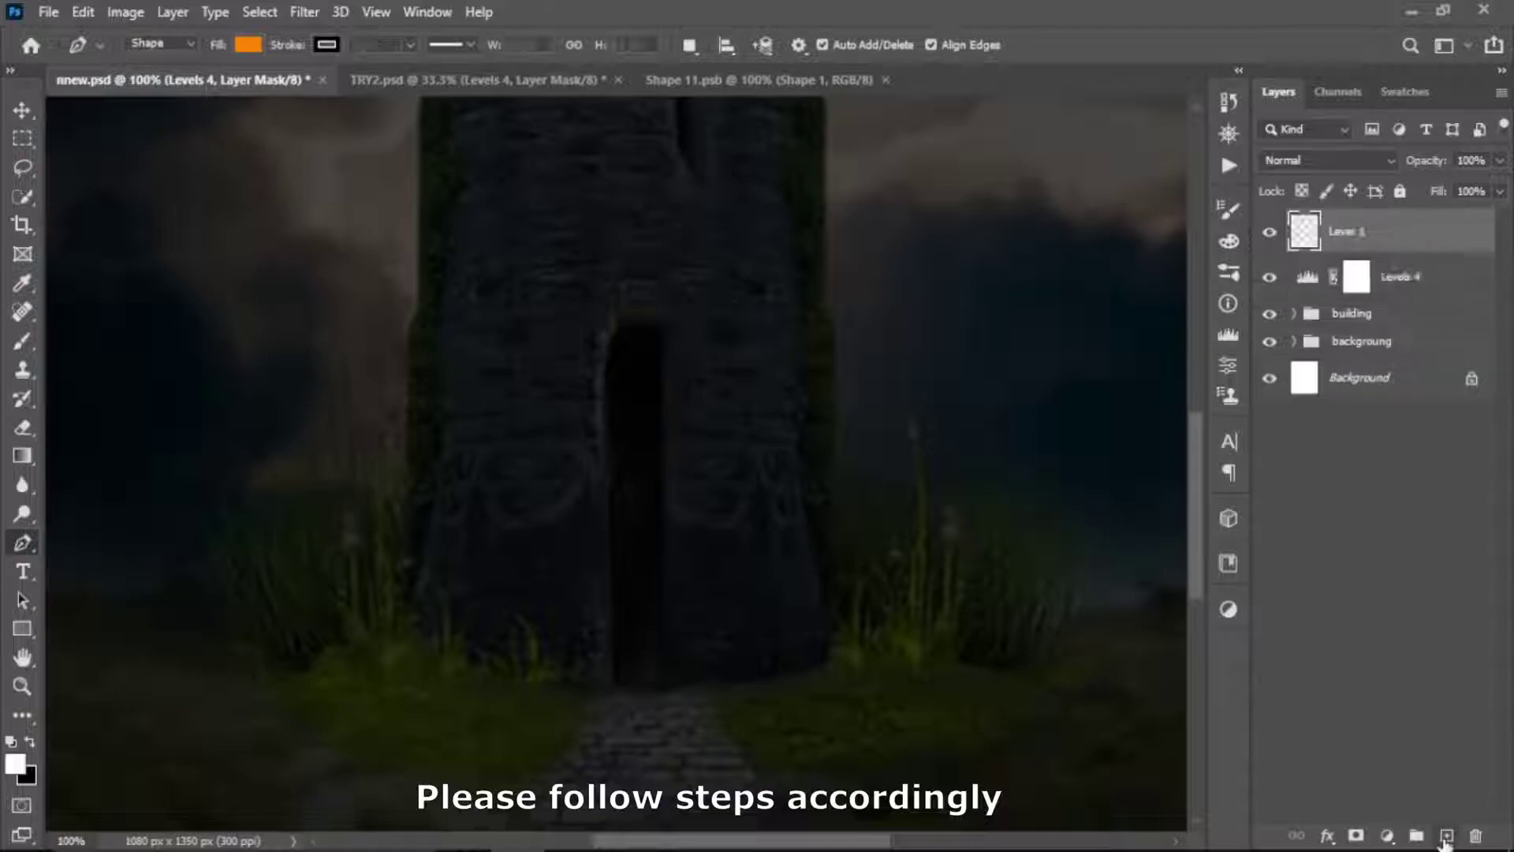
pyautogui.click(604, 330)
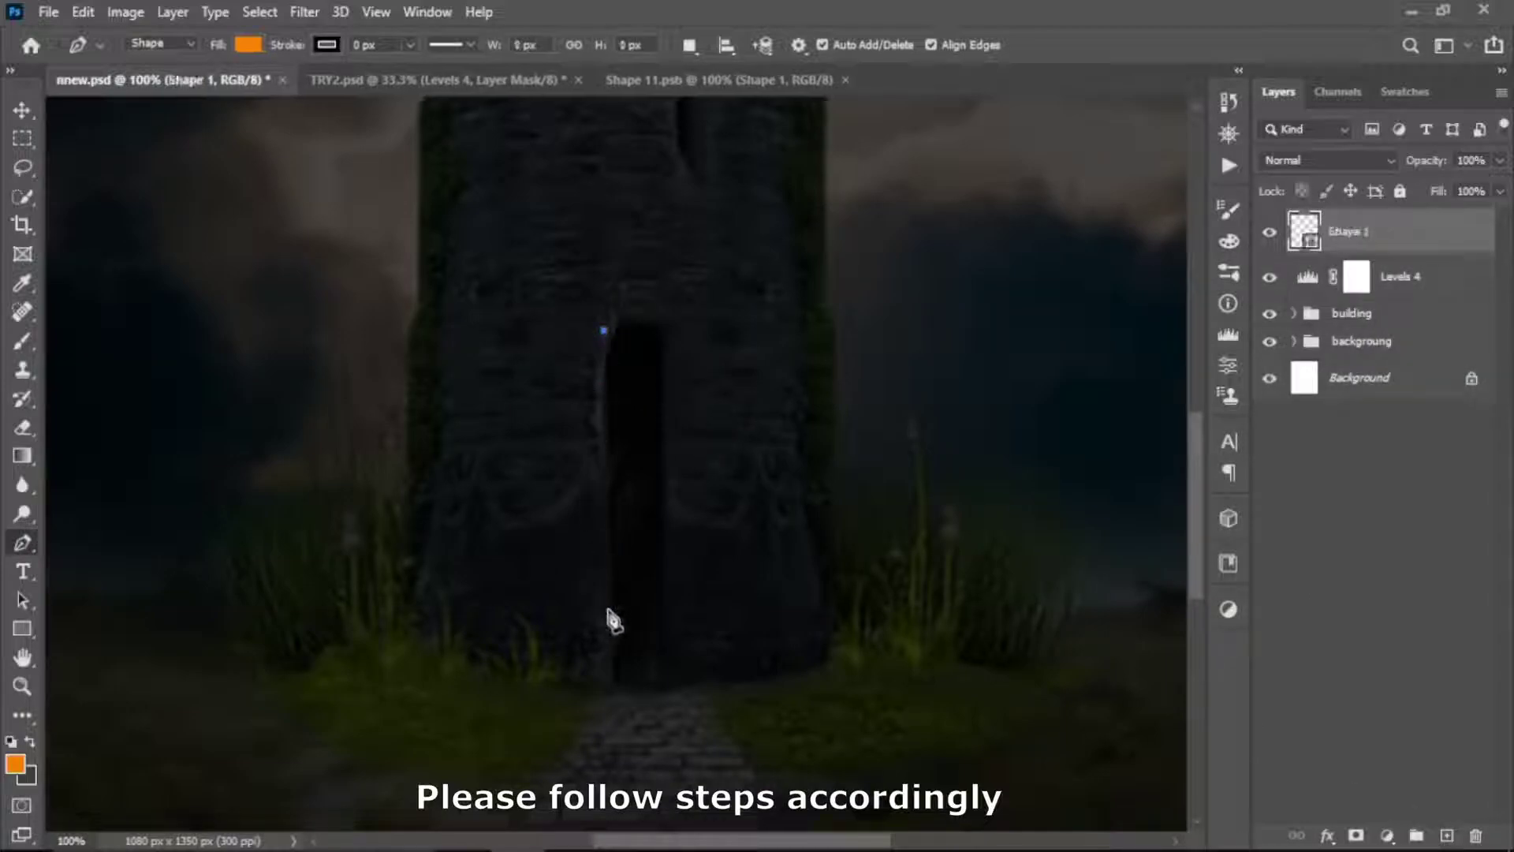
pyautogui.click(612, 687)
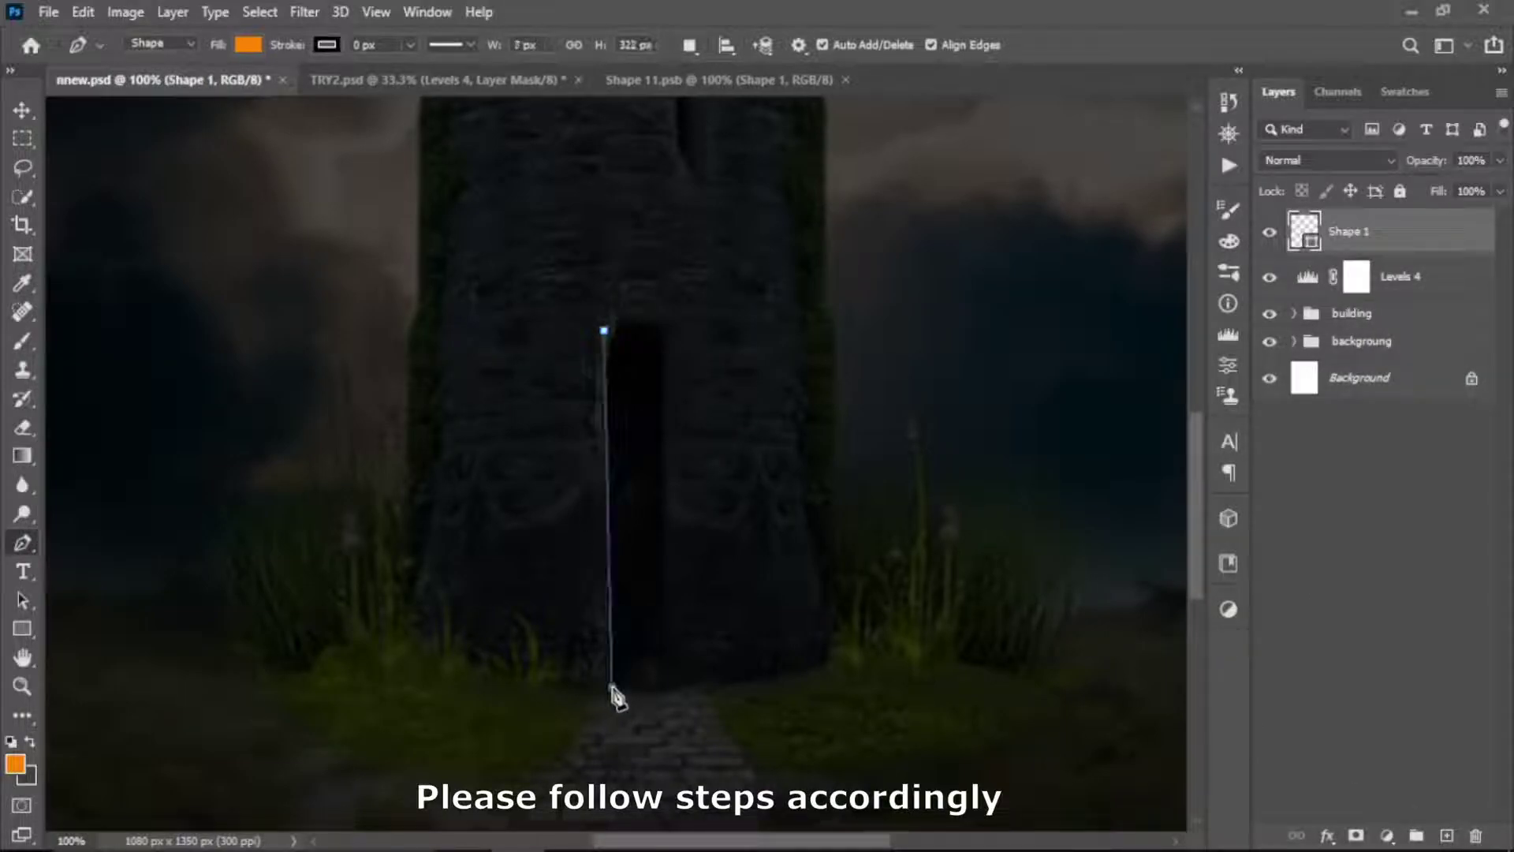
pyautogui.click(671, 688)
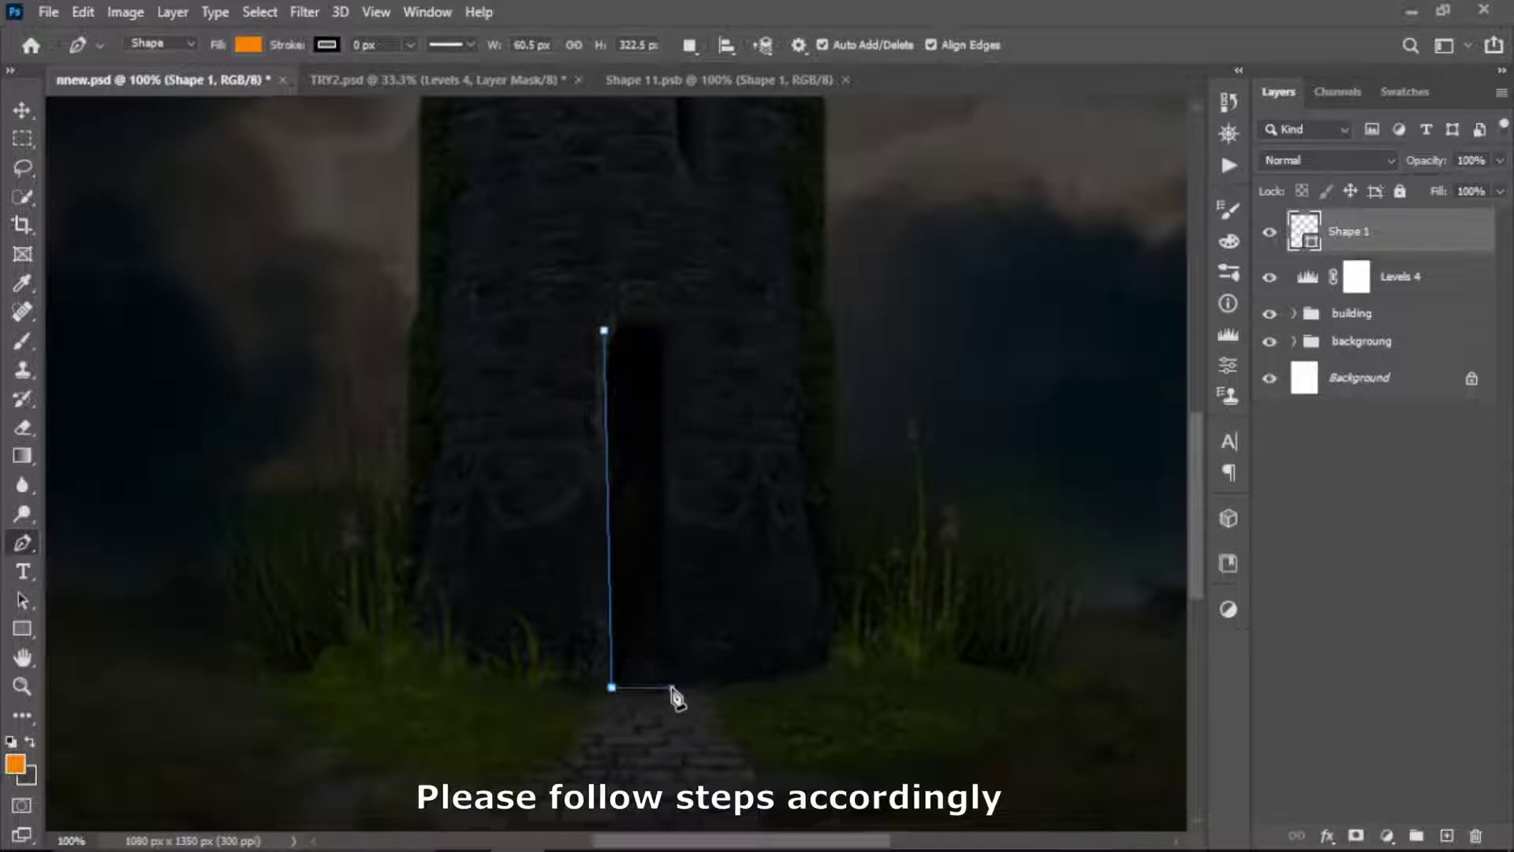
pyautogui.click(669, 327)
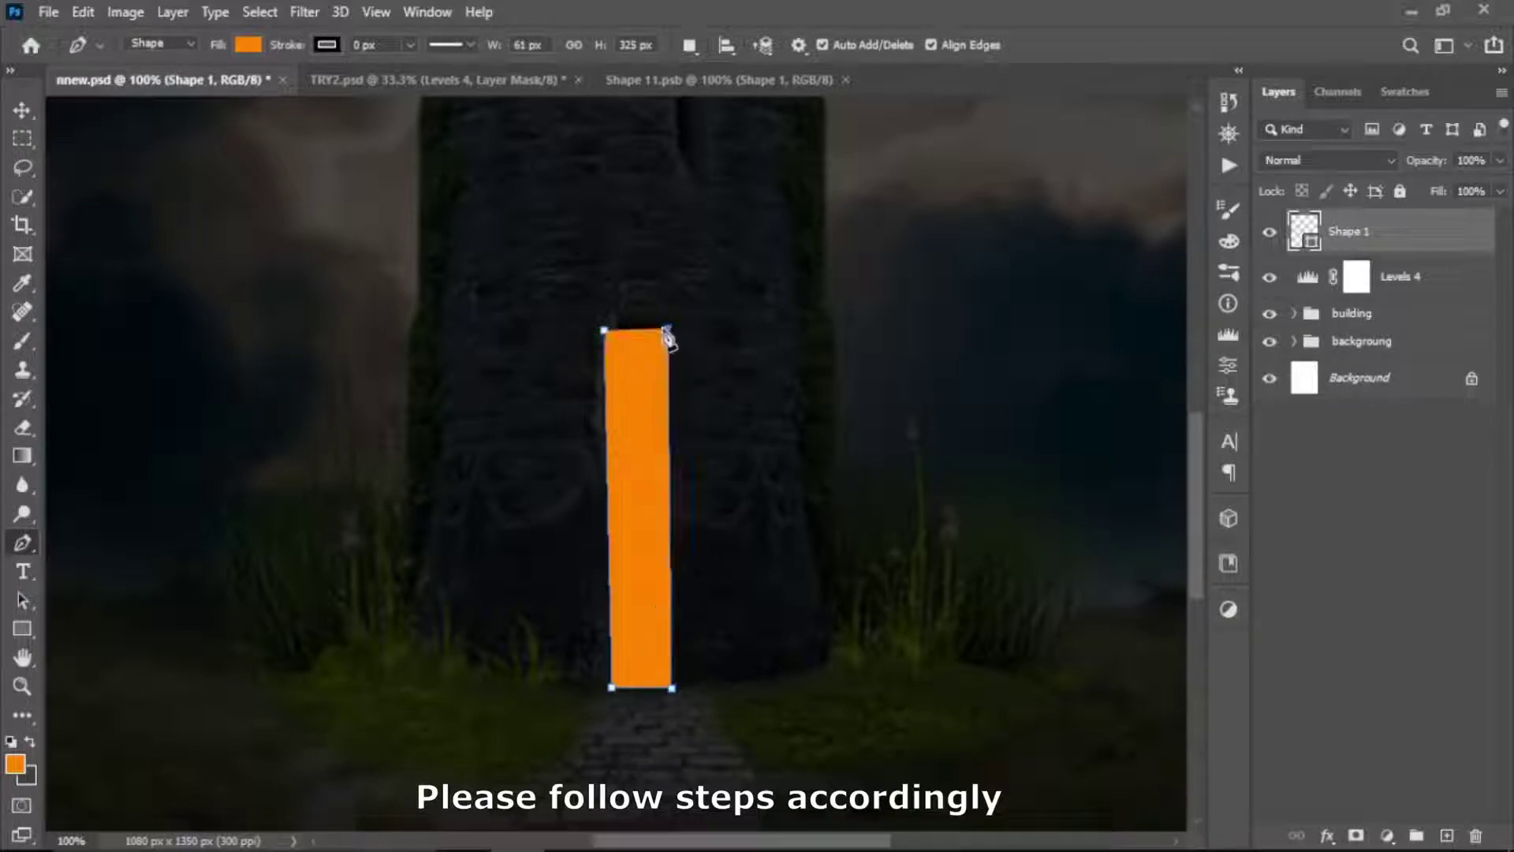
pyautogui.click(603, 325)
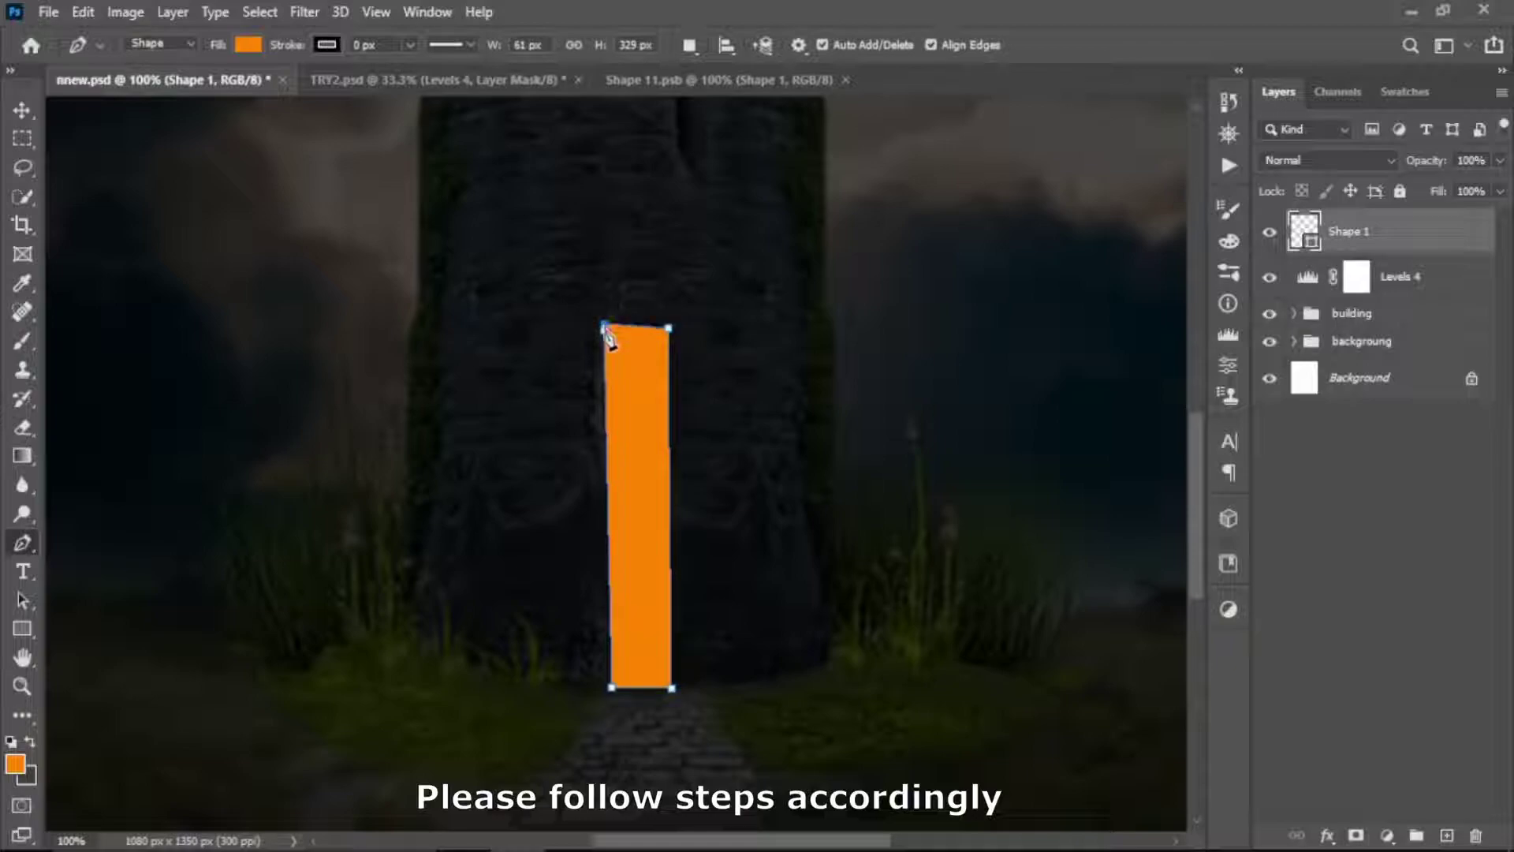
pyautogui.press('Return')
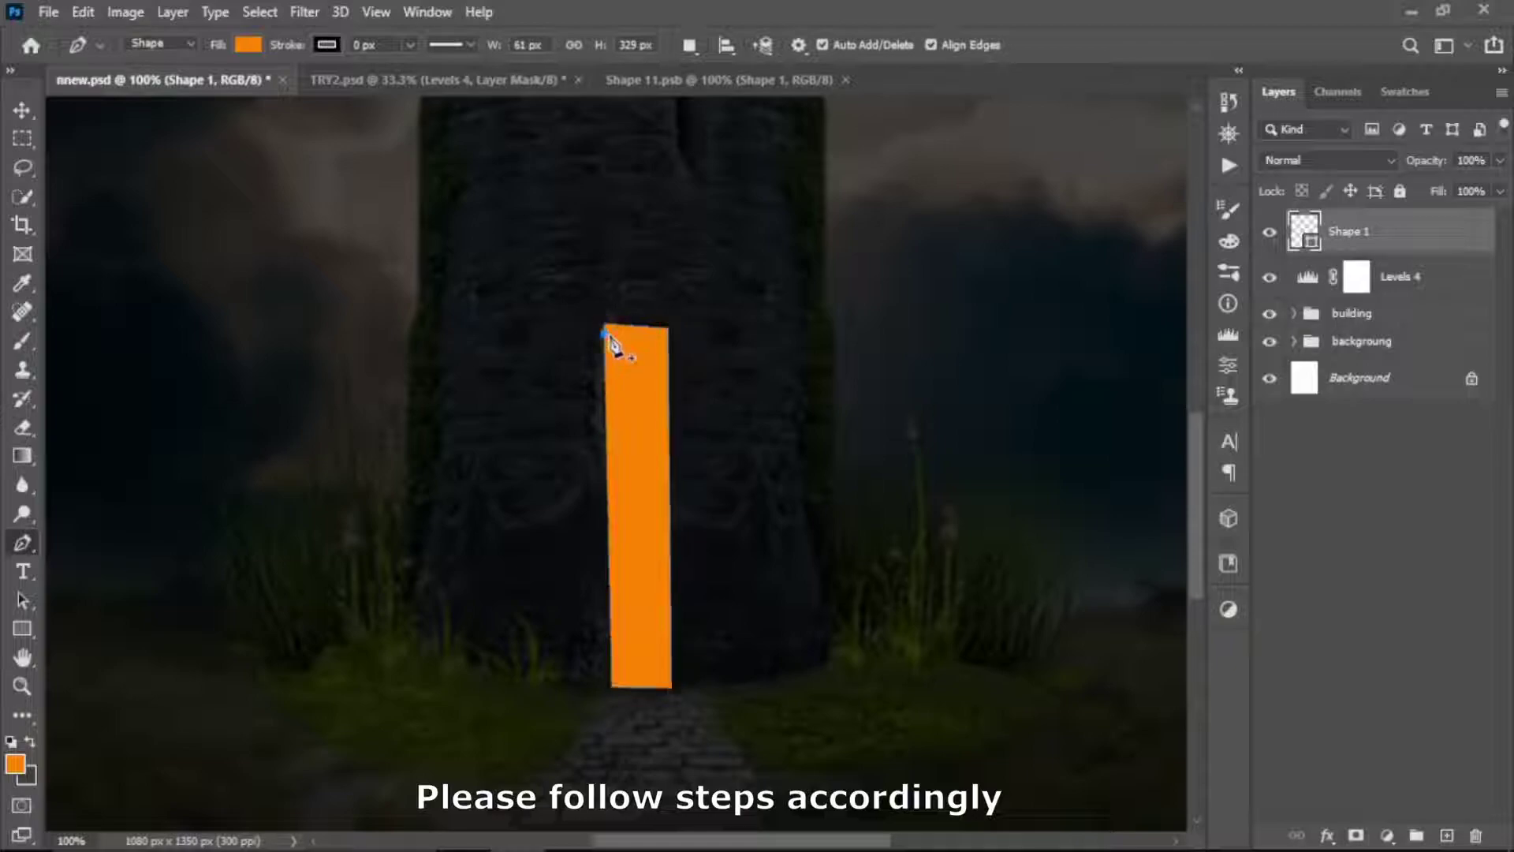
# - Mask Shape 1, erase its top and bottom edges with a soft eraser, then convert it to a smart object
pyautogui.press('e')
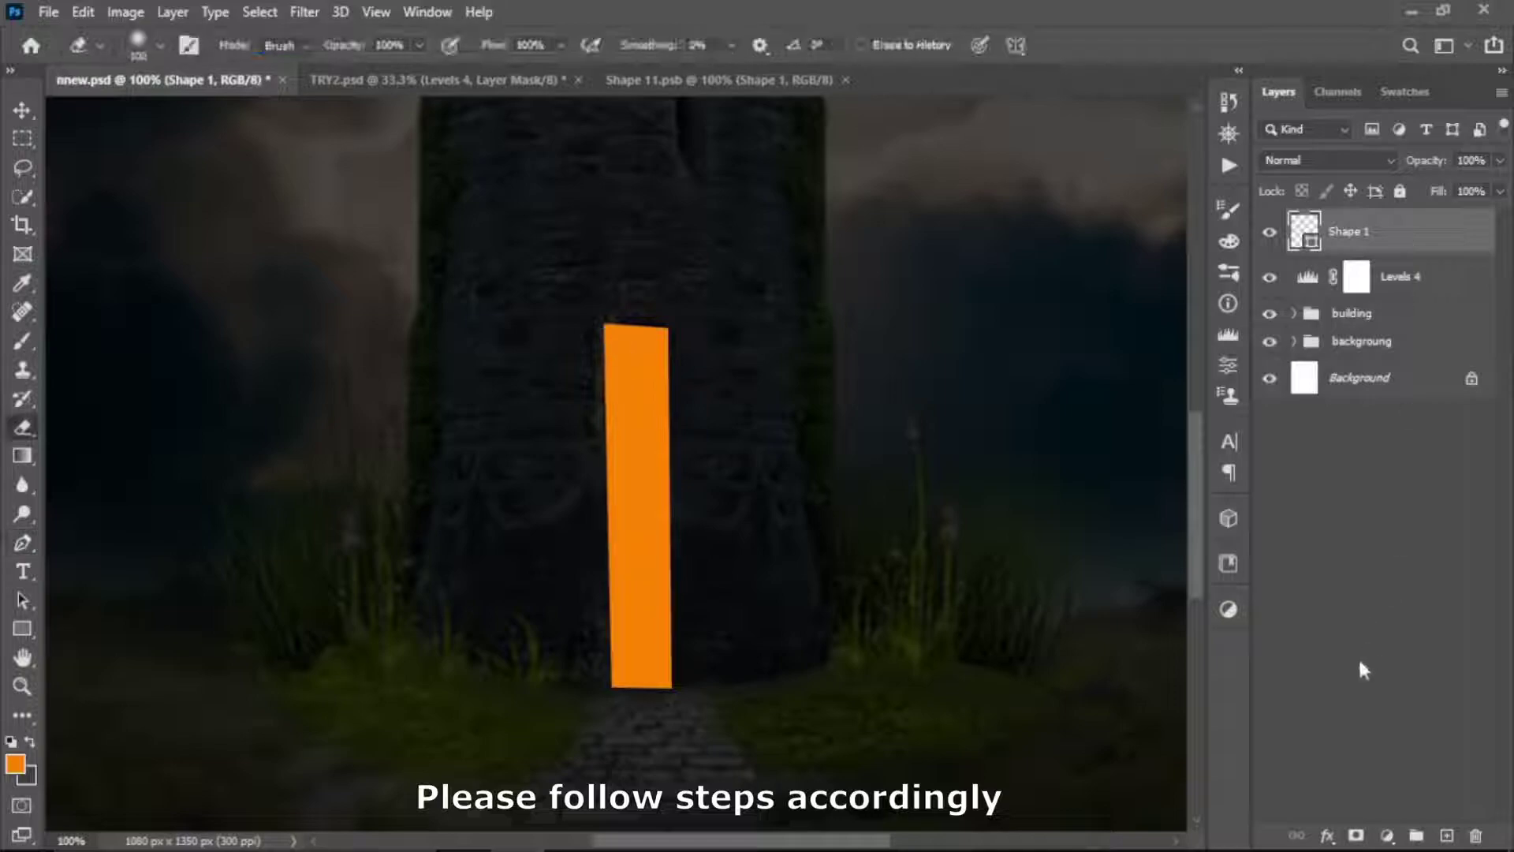
pyautogui.click(1355, 832)
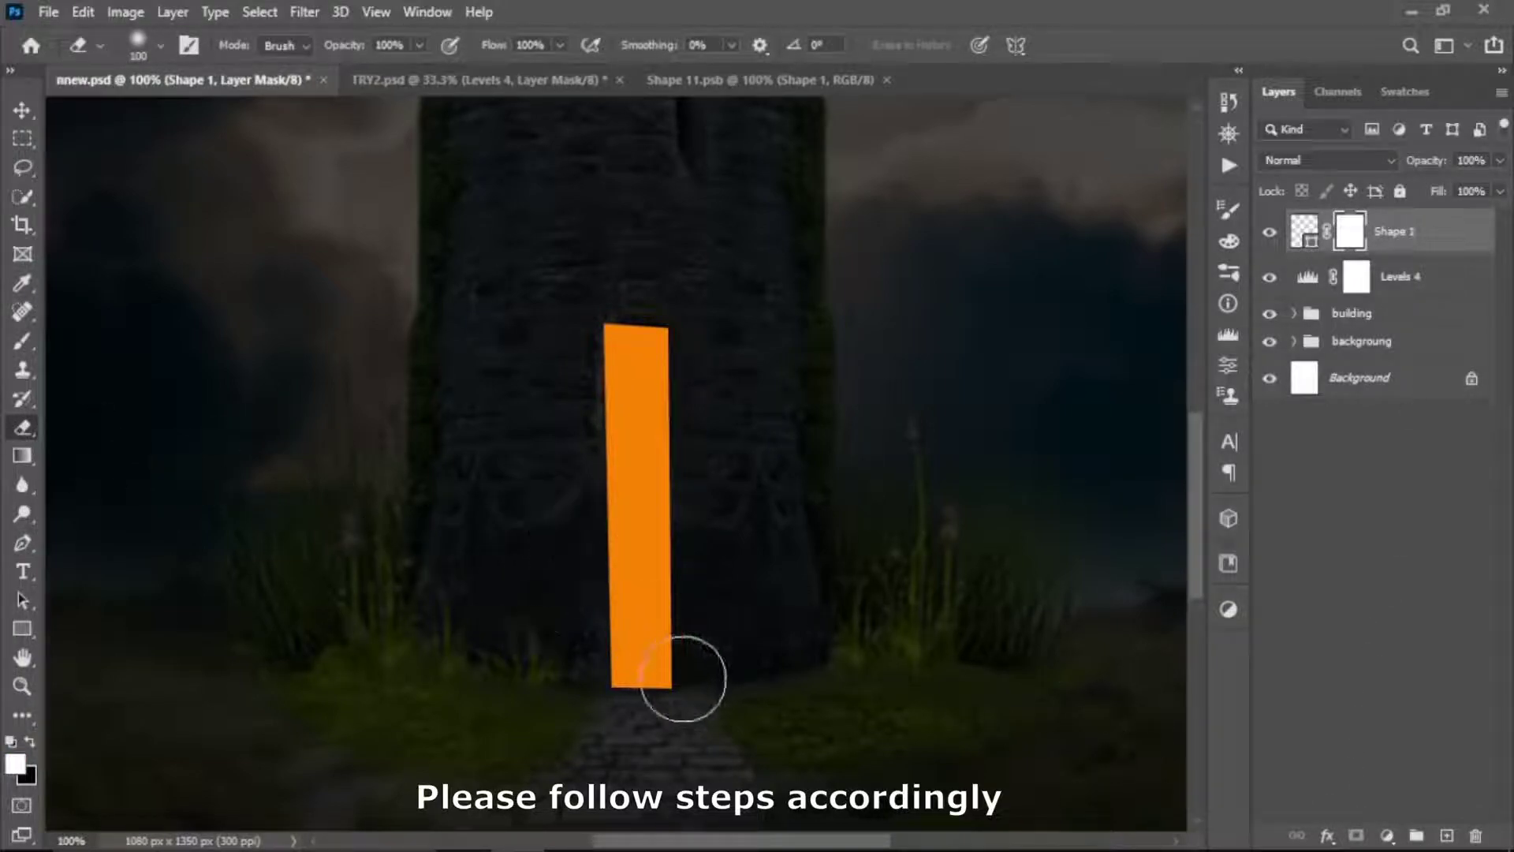
pyautogui.press('[')
pyautogui.press('[')
pyautogui.press('[')
pyautogui.press(']')
pyautogui.press(']')
pyautogui.press(']')
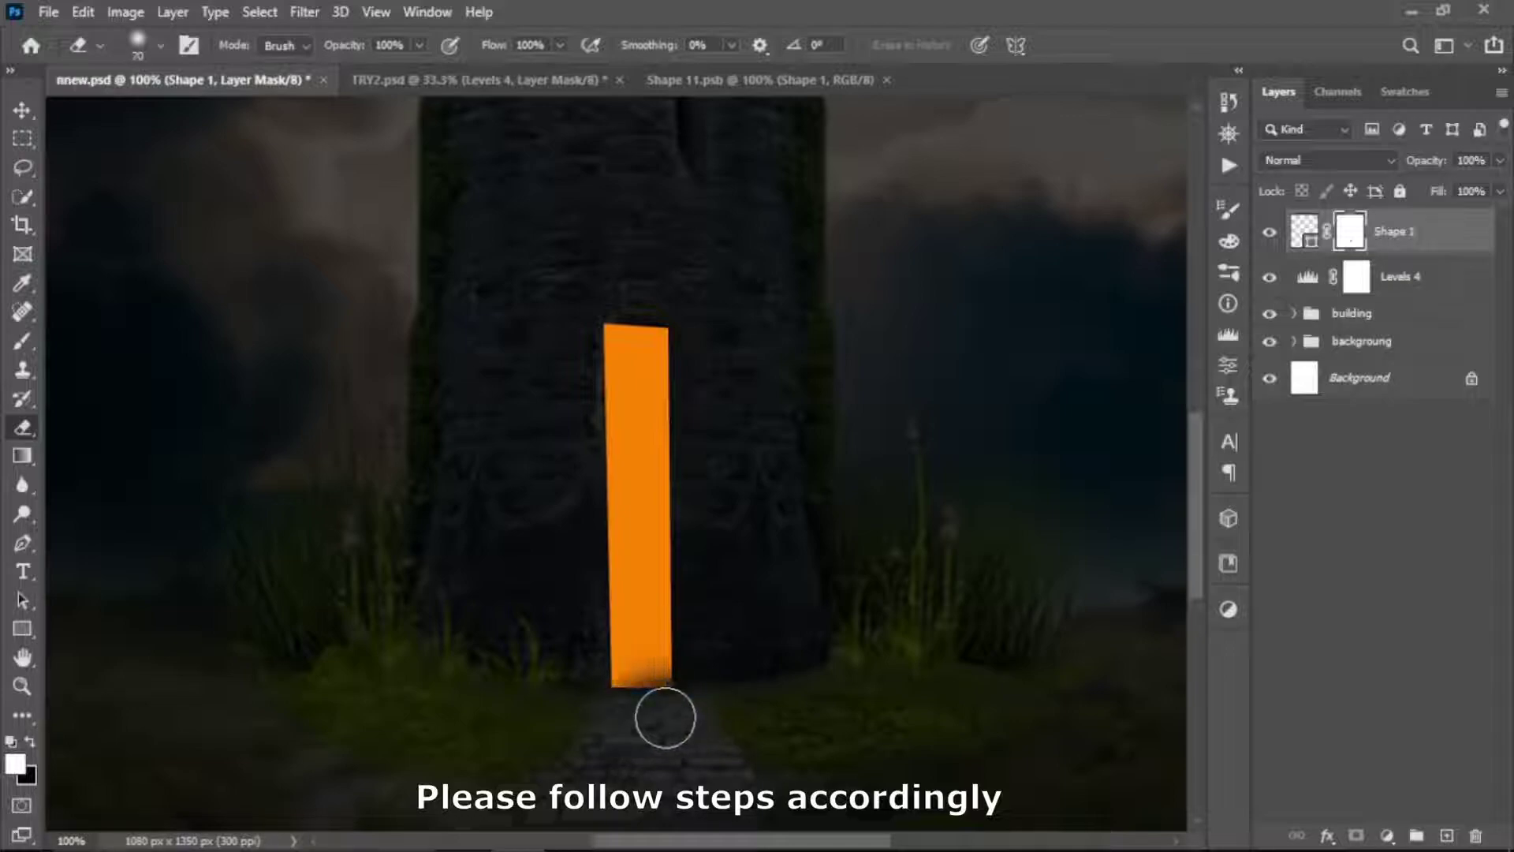
pyautogui.moveTo(663, 710)
pyautogui.mouseDown()
pyautogui.moveTo(592, 717)
pyautogui.moveTo(702, 713)
pyautogui.moveTo(604, 713)
pyautogui.moveTo(645, 716)
pyautogui.moveTo(666, 693)
pyautogui.moveTo(614, 690)
pyautogui.mouseUp()
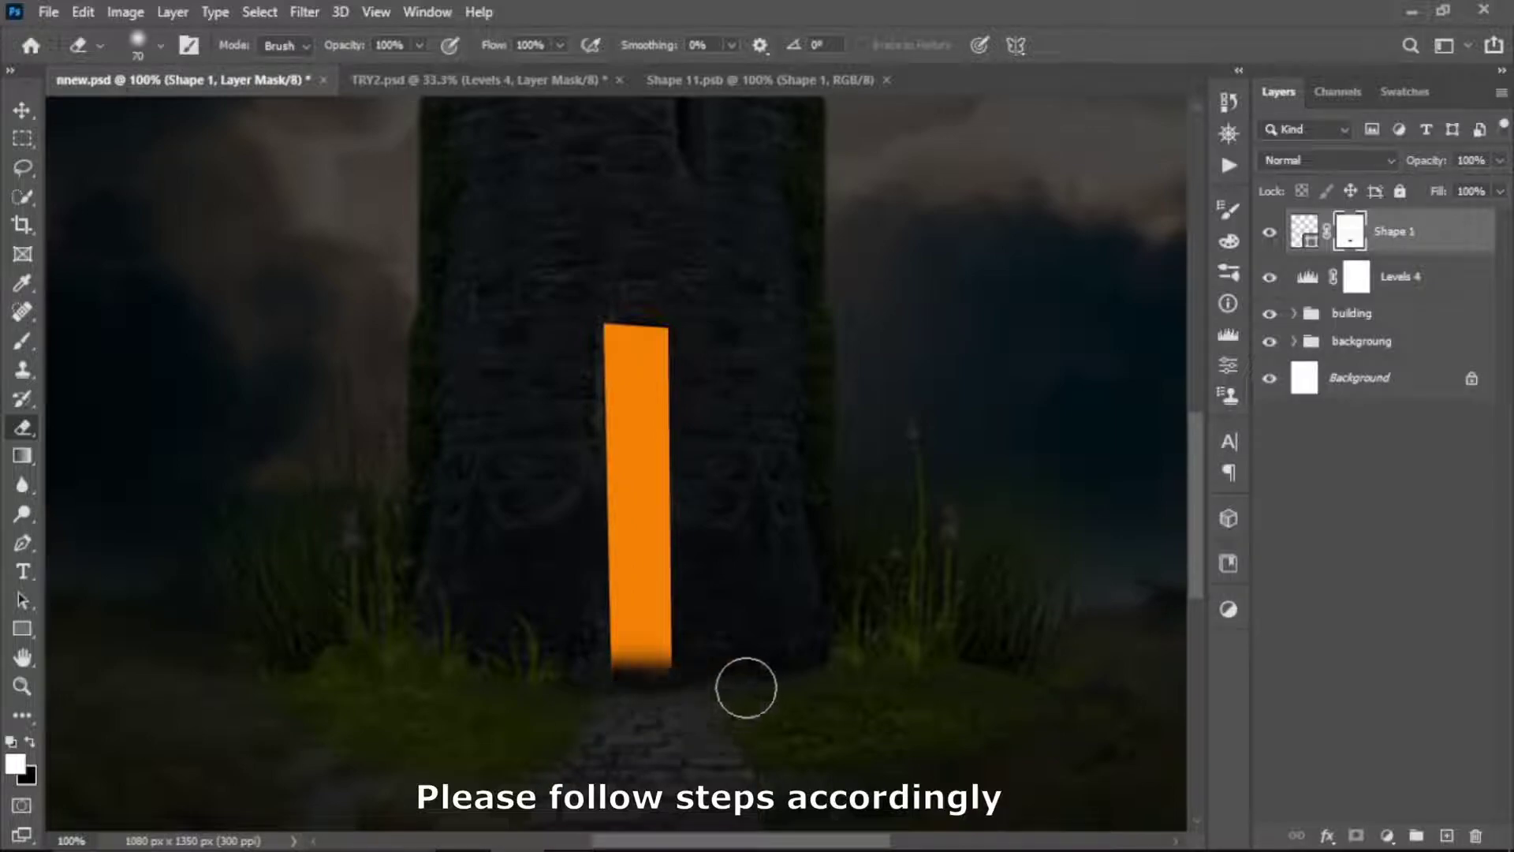
pyautogui.press(']')
pyautogui.press(']')
pyautogui.press(']')
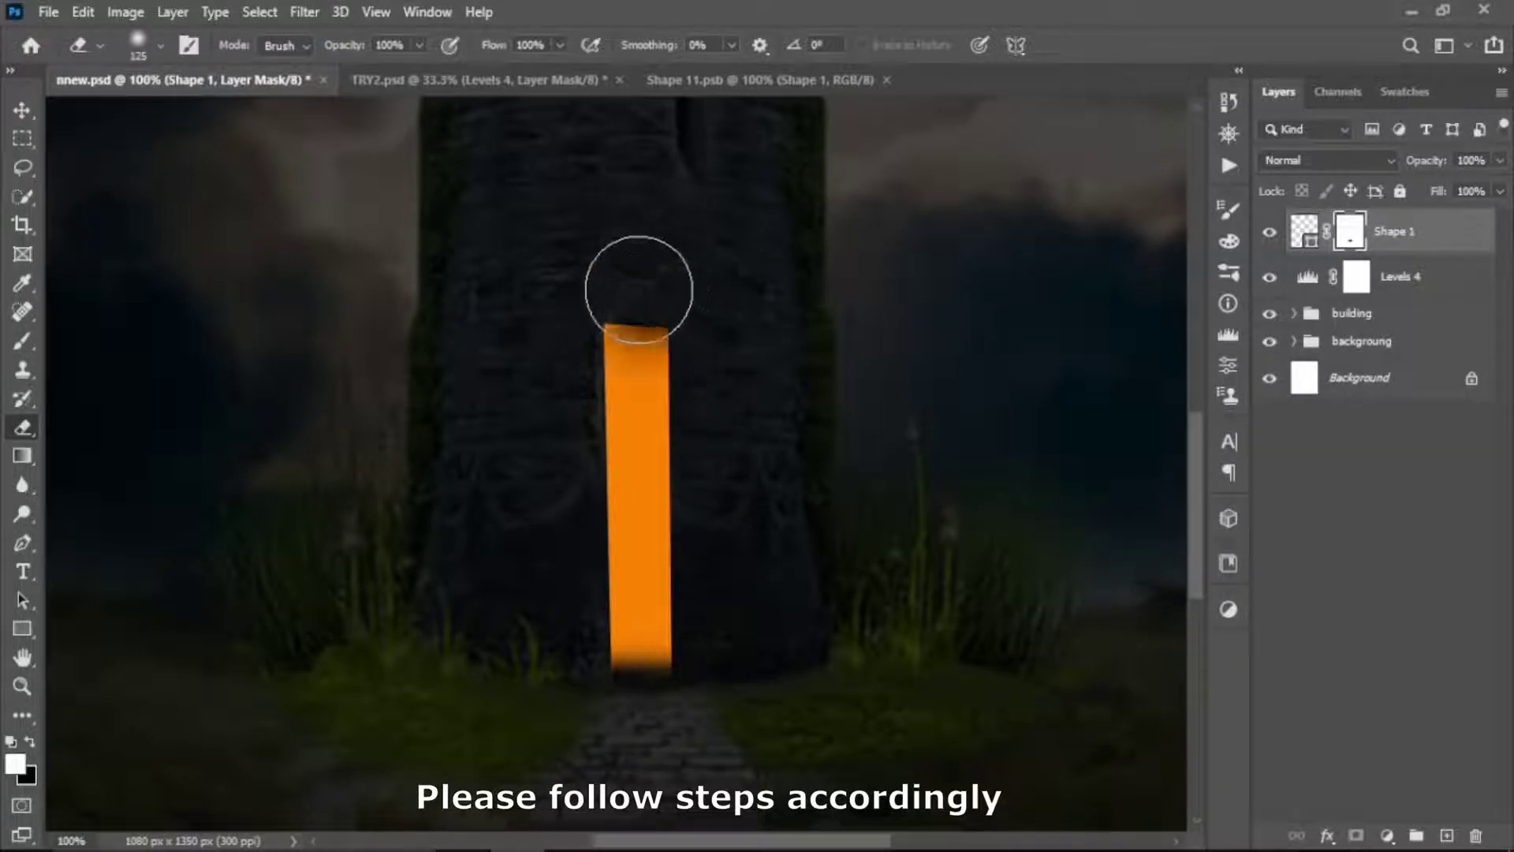
pyautogui.moveTo(639, 278)
pyautogui.mouseDown()
pyautogui.moveTo(584, 287)
pyautogui.moveTo(679, 294)
pyautogui.moveTo(587, 295)
pyautogui.mouseUp()
pyautogui.press('[')
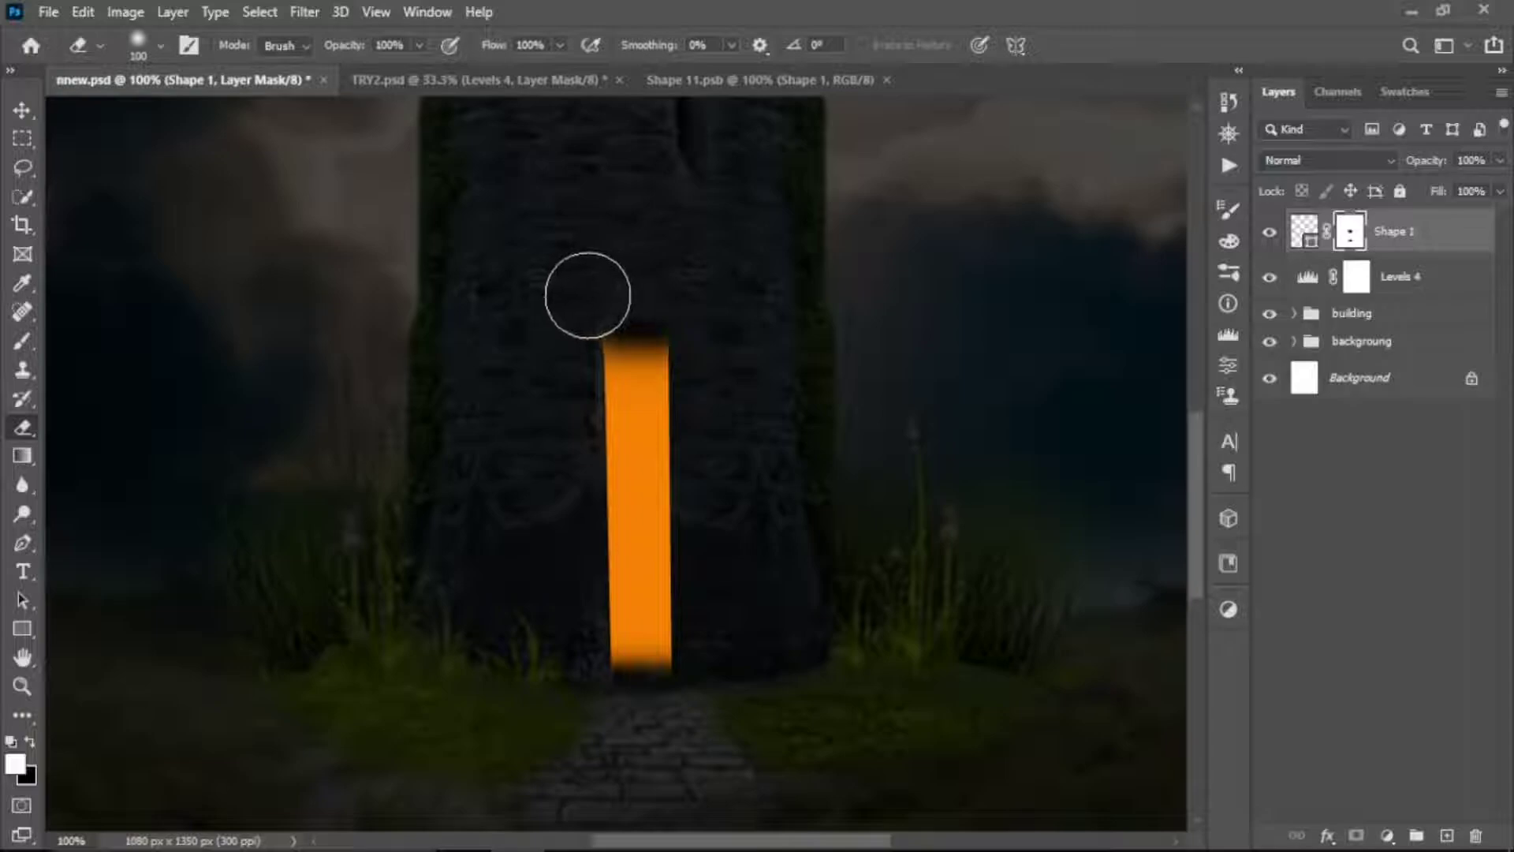
pyautogui.rightClick(1410, 237)
pyautogui.click(1197, 307)
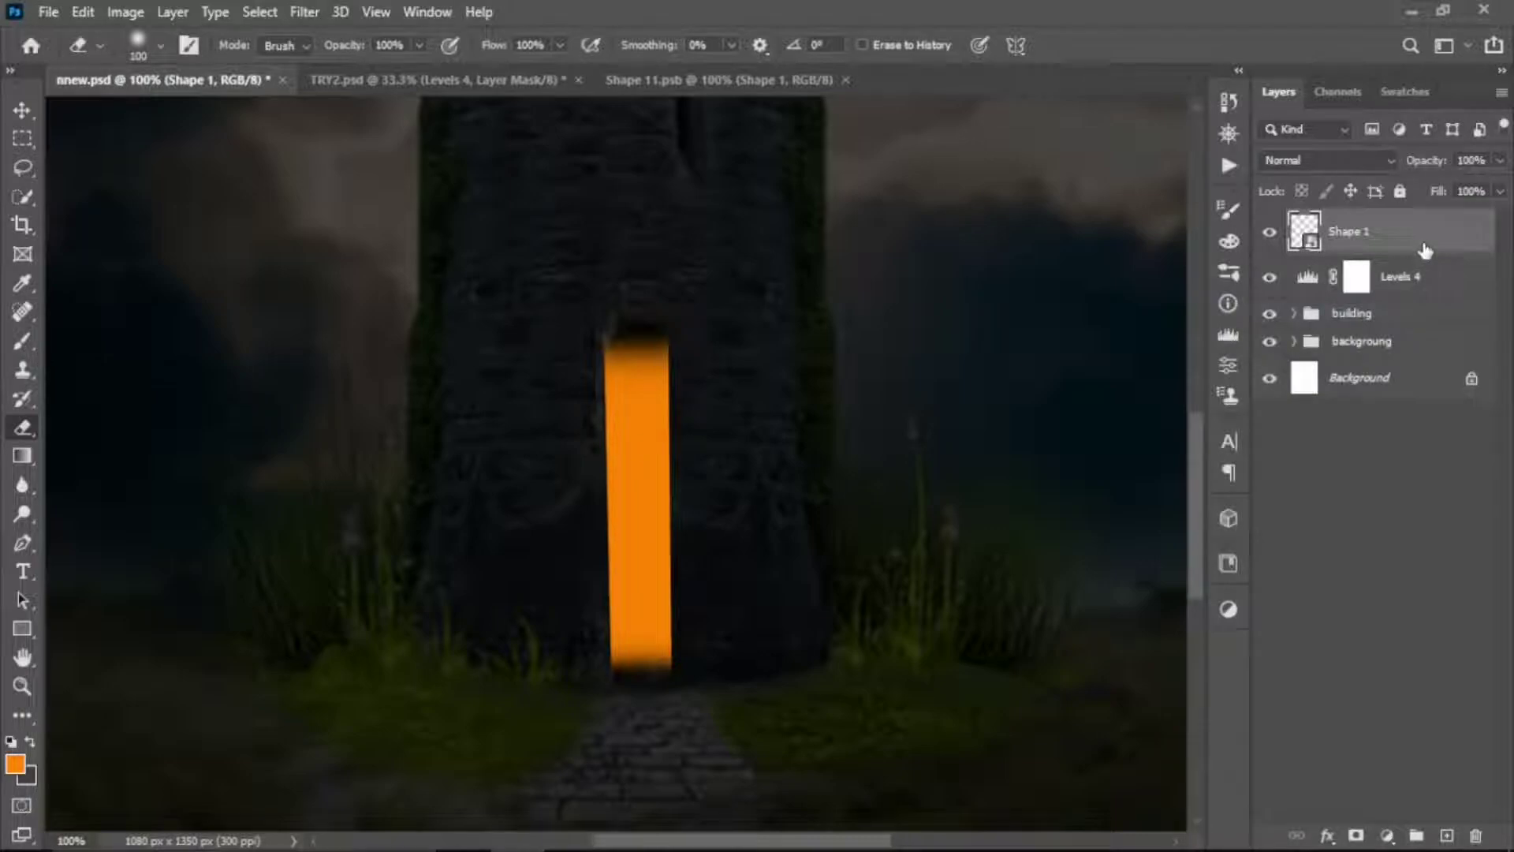
# - Duplicate Shape 1 and set the copy to Color Dodge for a bright yellow doorway glow
pyautogui.hotkey('ctrl', 'j')
pyautogui.click(1351, 161)
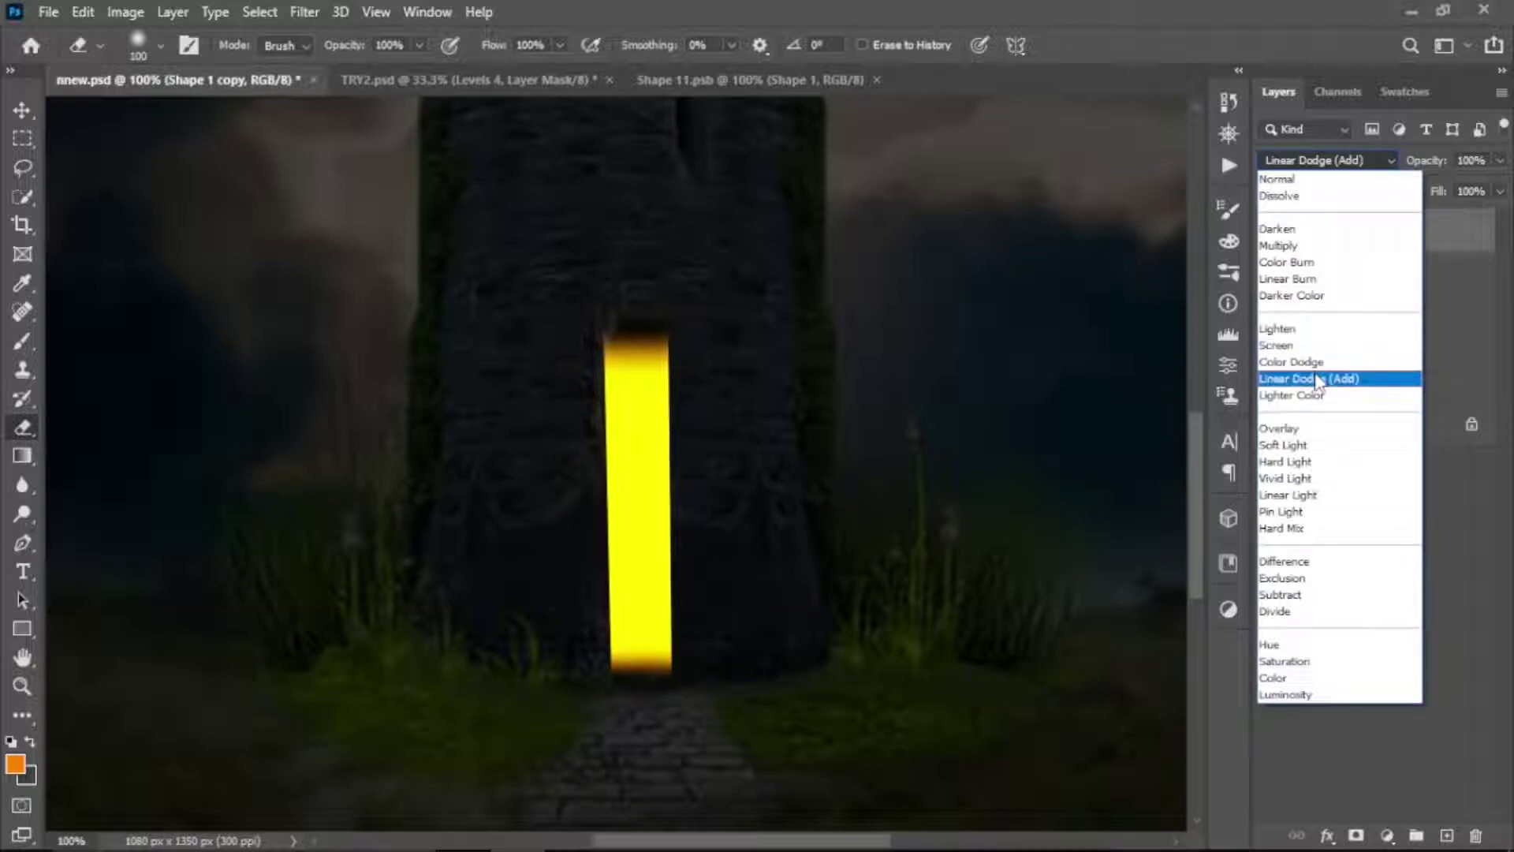
pyautogui.click(1316, 363)
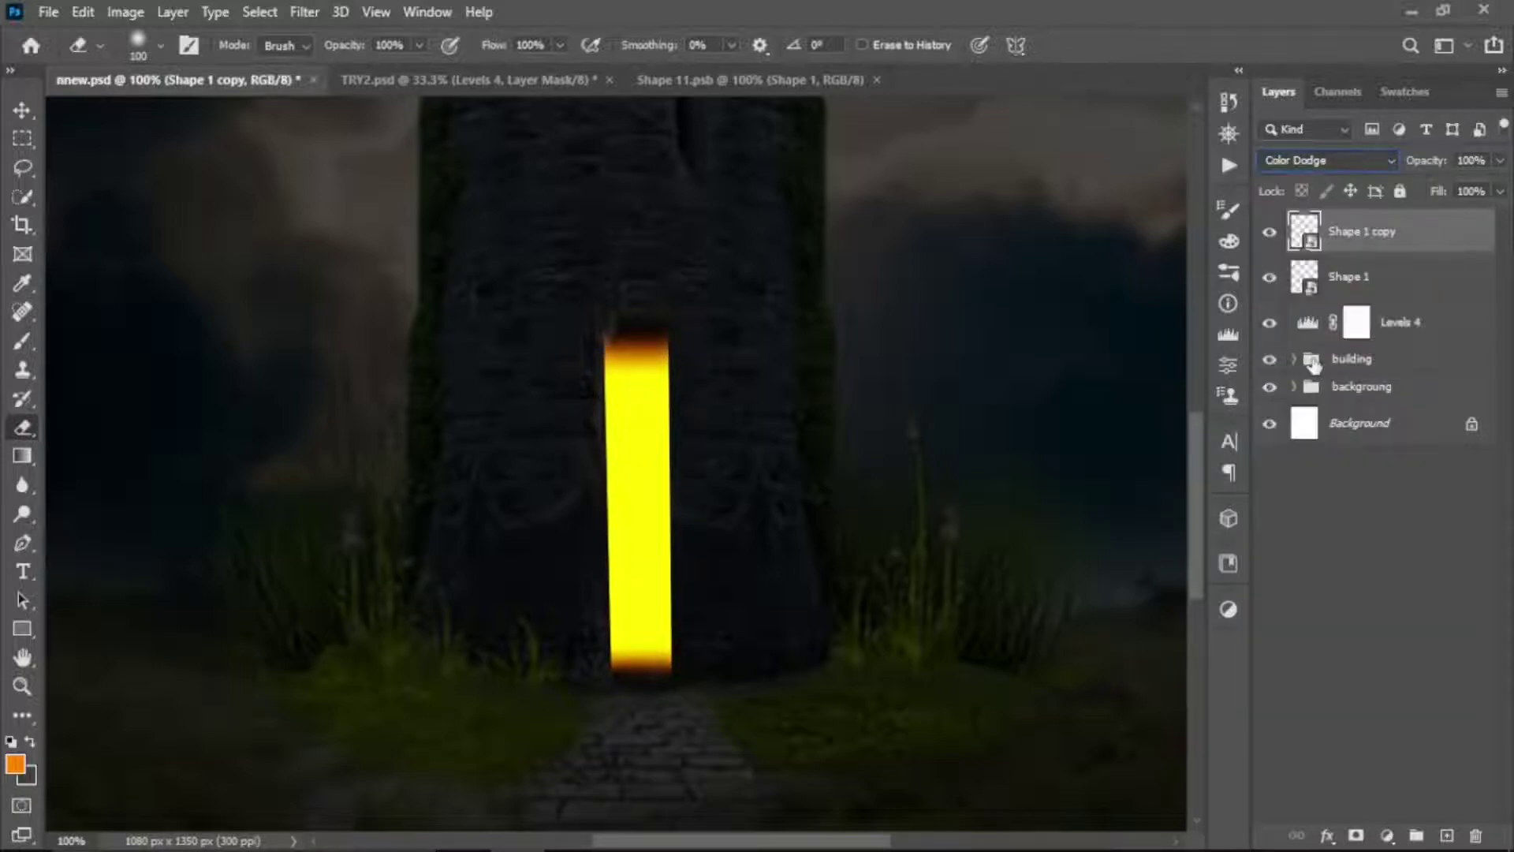
pyautogui.click(308, 12)
pyautogui.moveTo(317, 295)
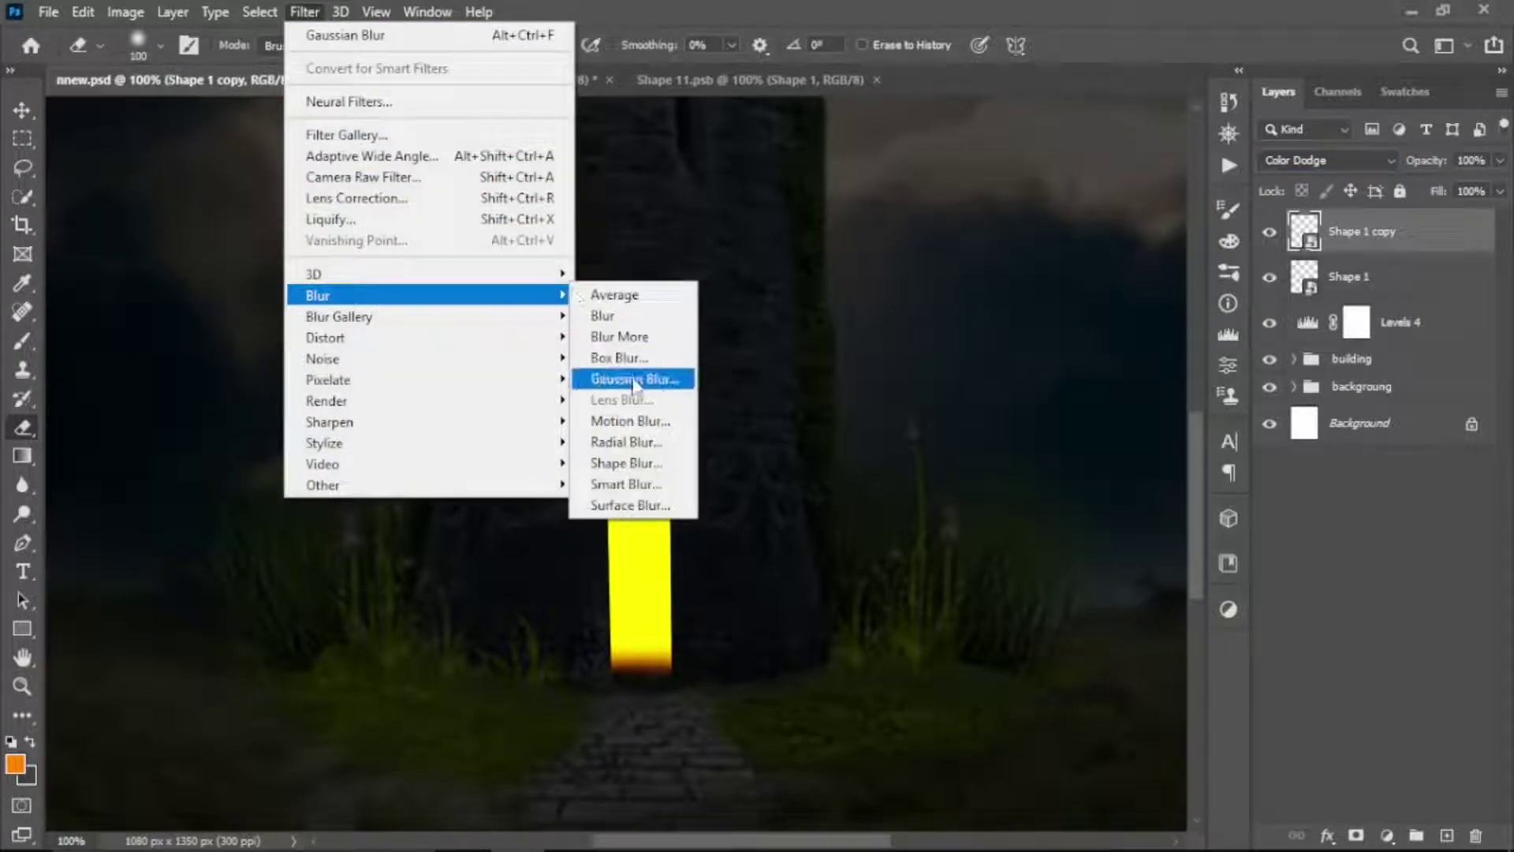
# - Blur Shape 1 copy with a 6.4 px Gaussian Blur
pyautogui.click(635, 379)
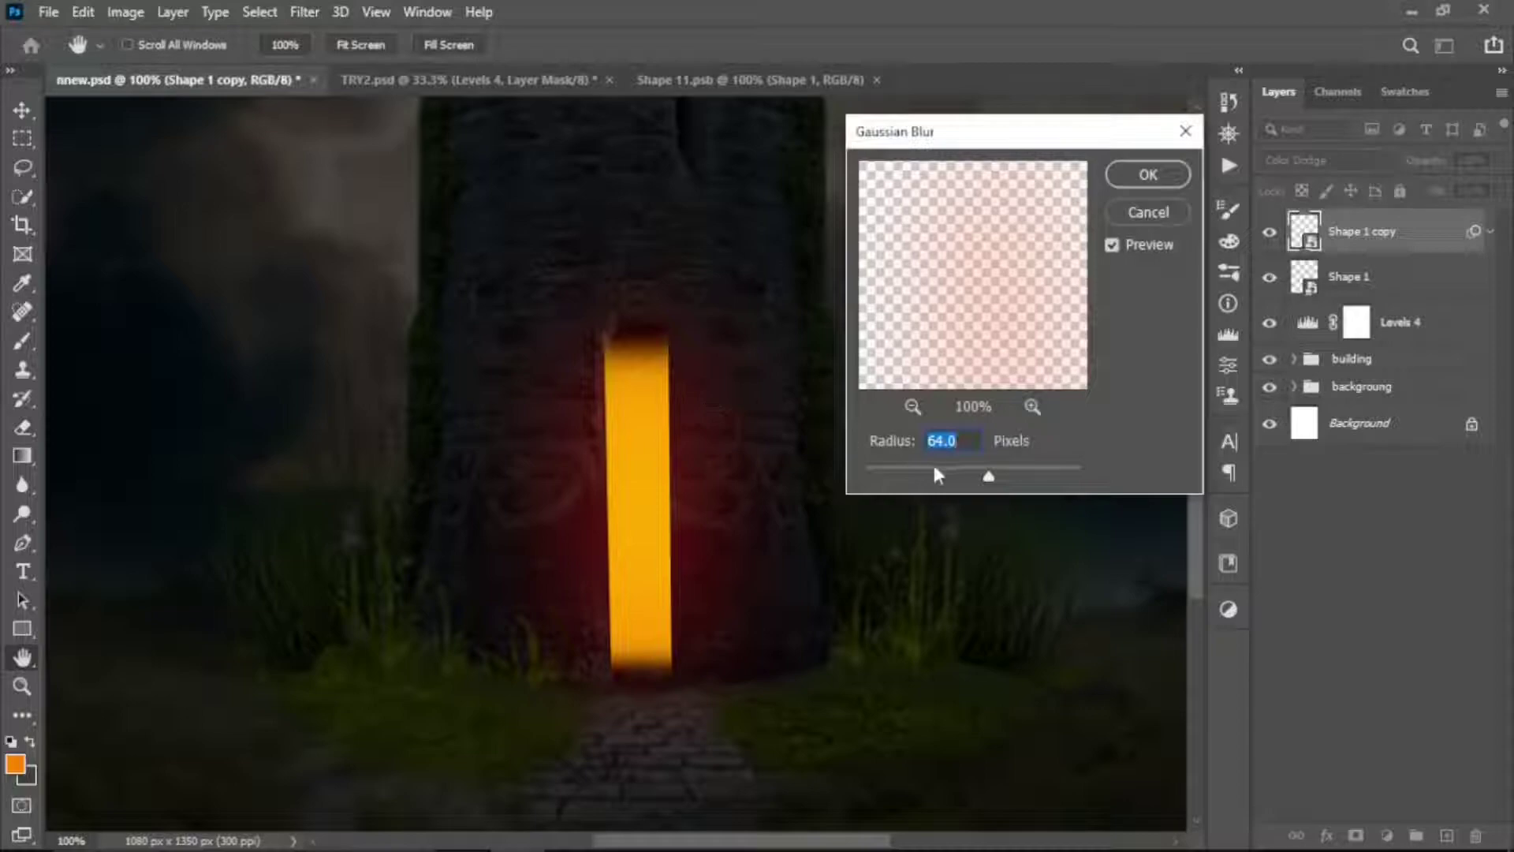
pyautogui.moveTo(935, 469); pyautogui.dragTo(907, 470)
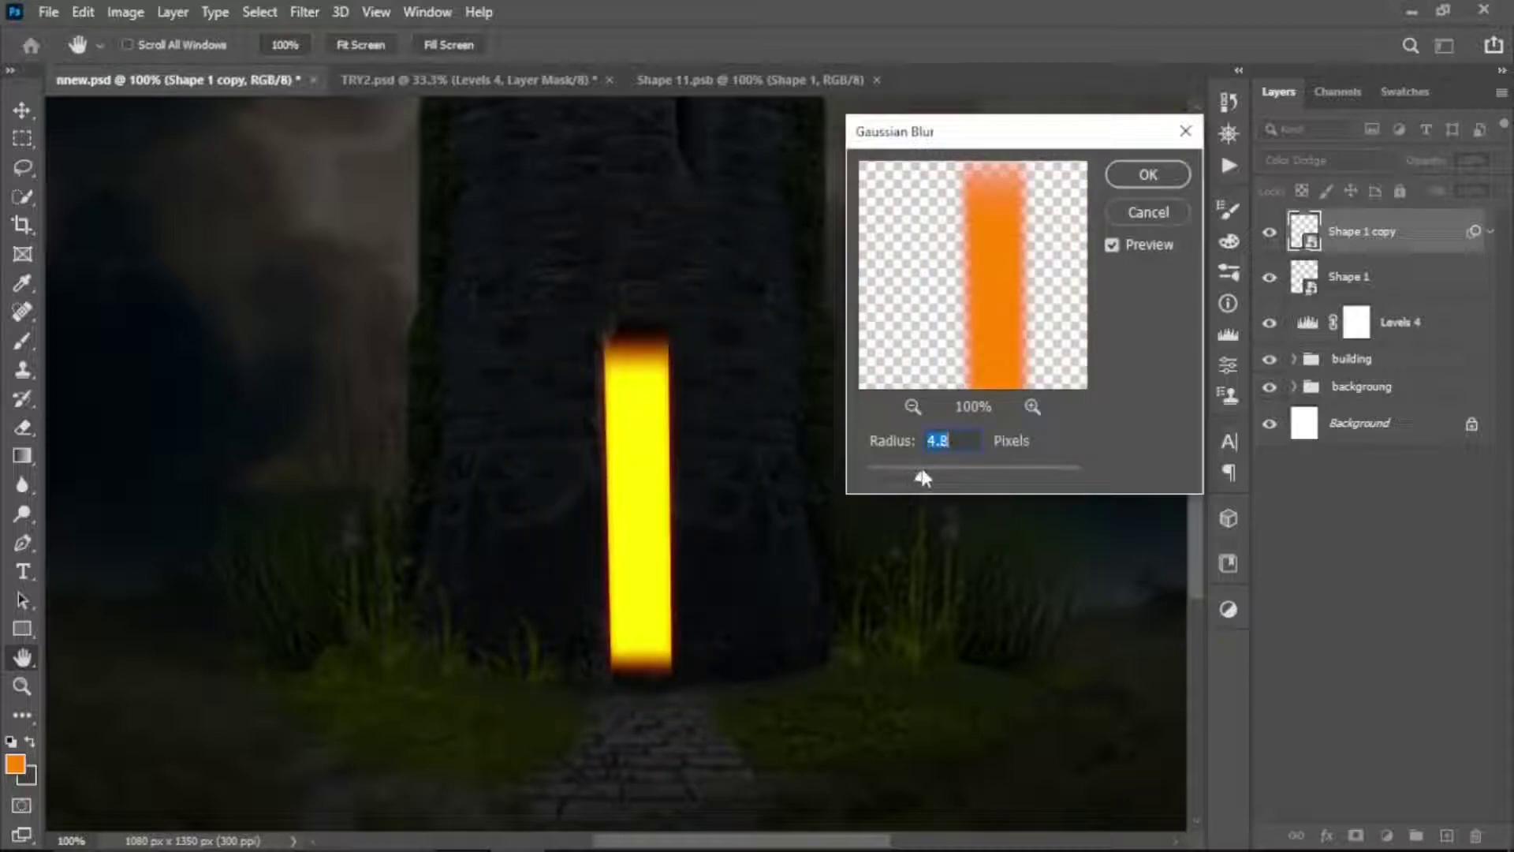
pyautogui.moveTo(929, 476); pyautogui.dragTo(934, 478)
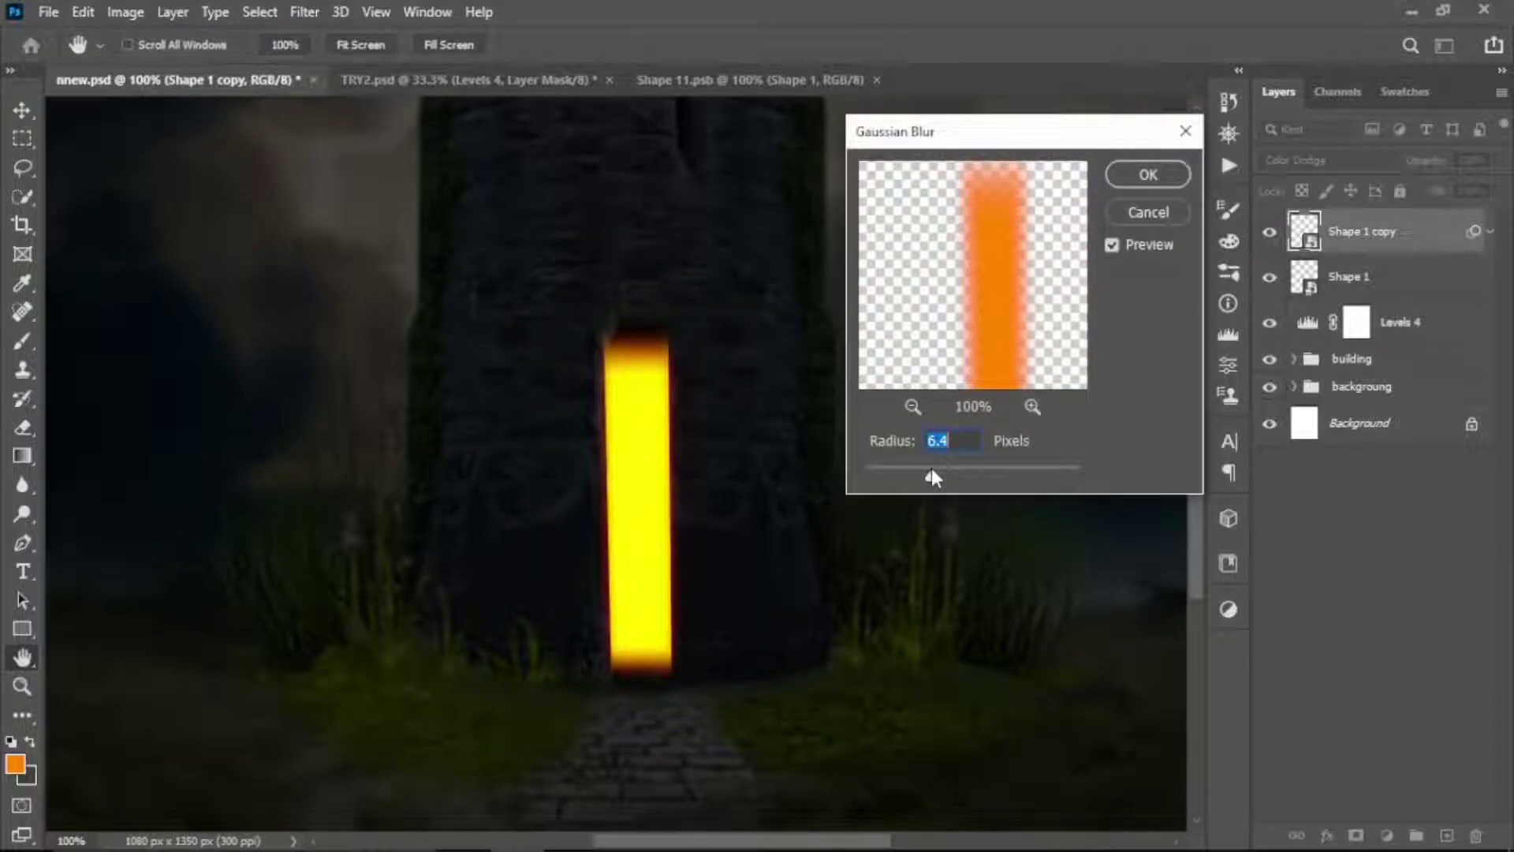
pyautogui.click(1147, 174)
# - Duplicate the blurred glow as Shape 1 copy 2 and add a 9.6 px Gaussian Blur
pyautogui.press('e')
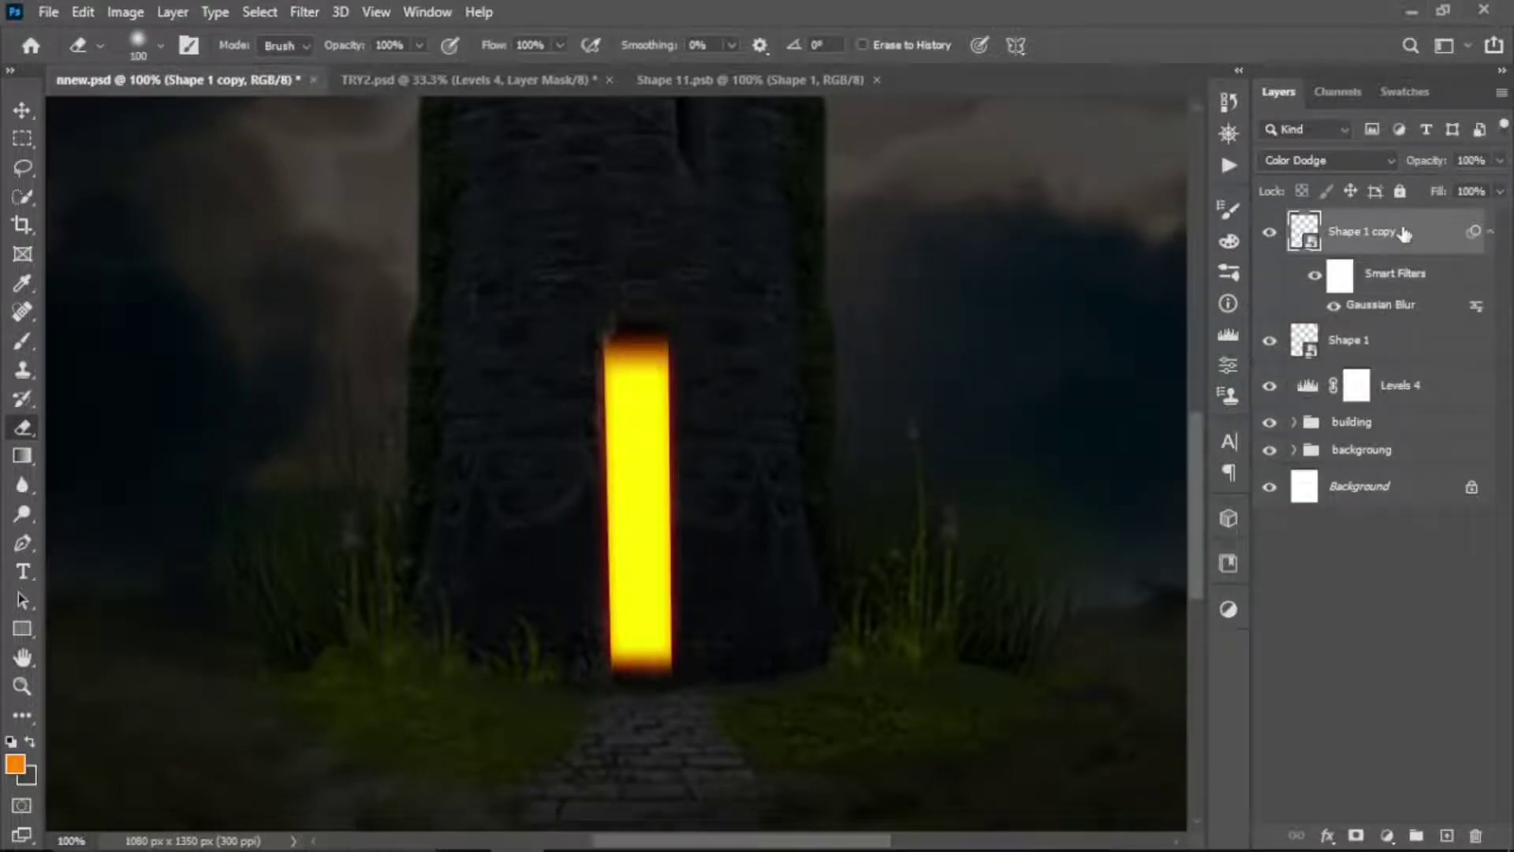
pyautogui.hotkey('ctrl', 'j')
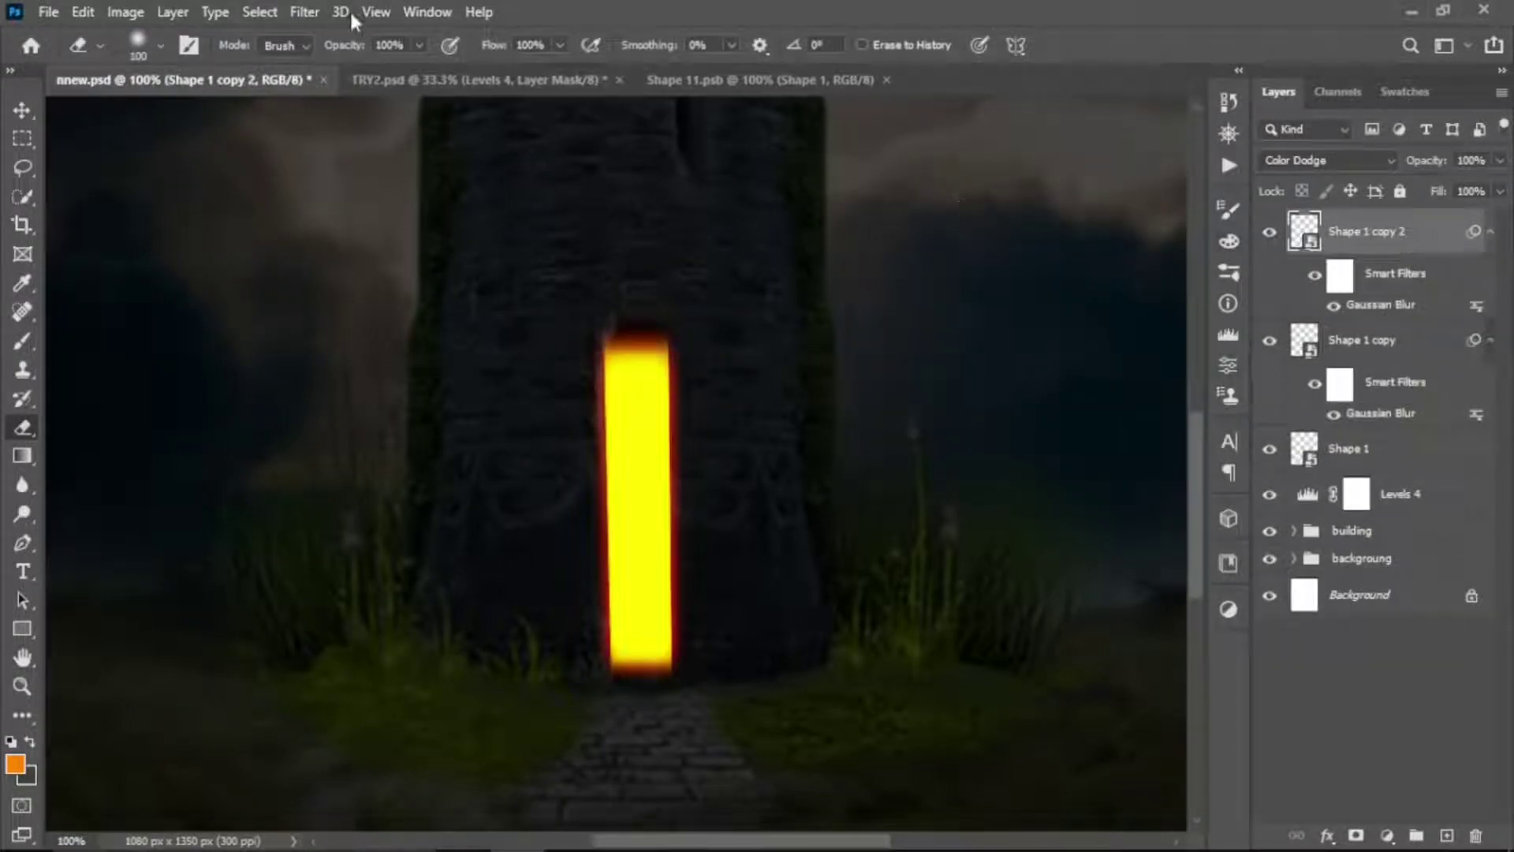
pyautogui.click(314, 11)
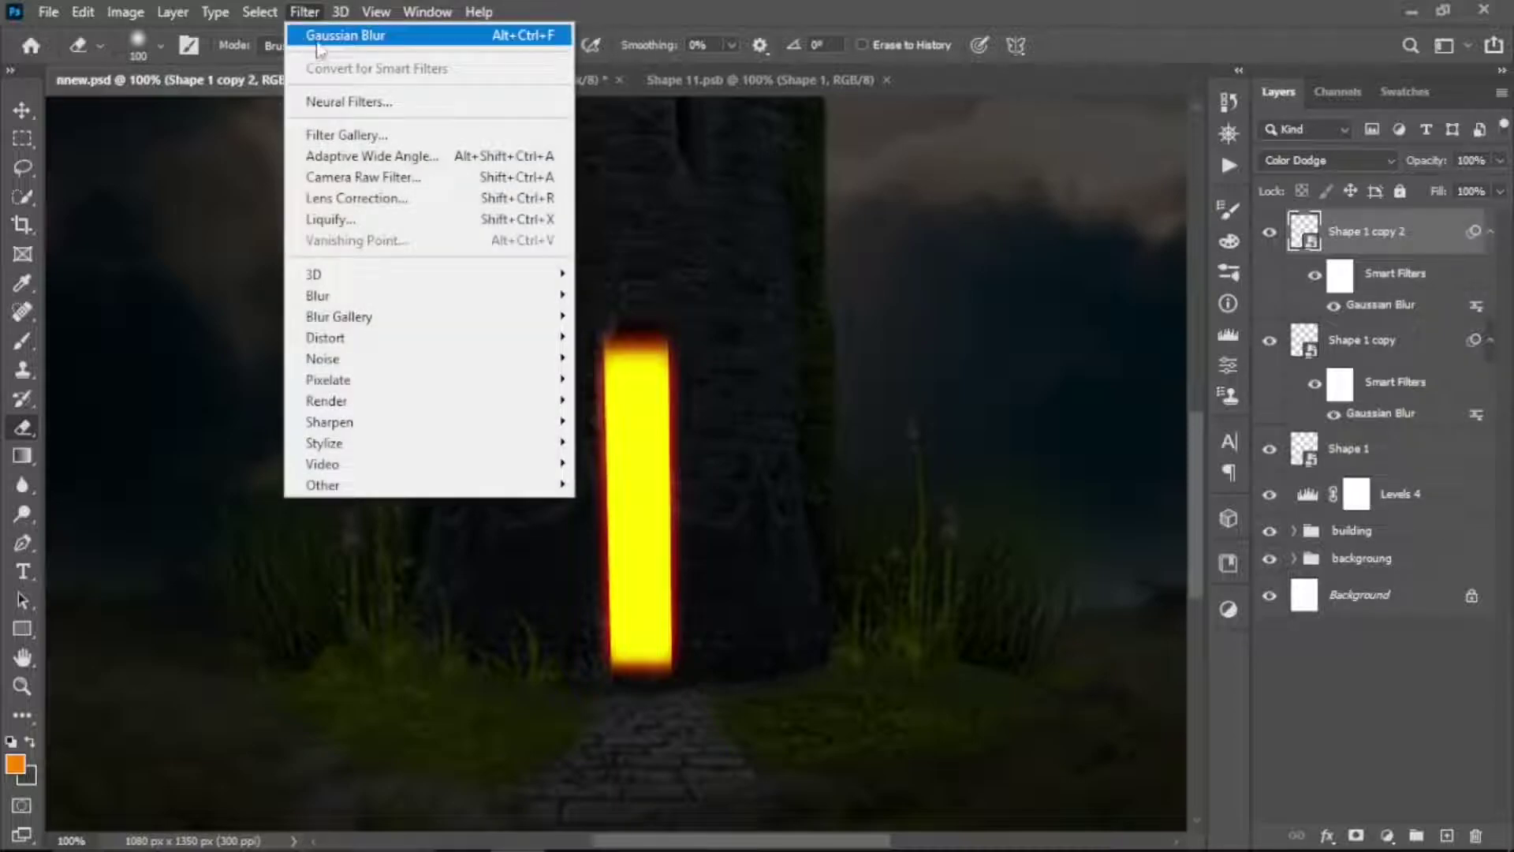
pyautogui.click(315, 36)
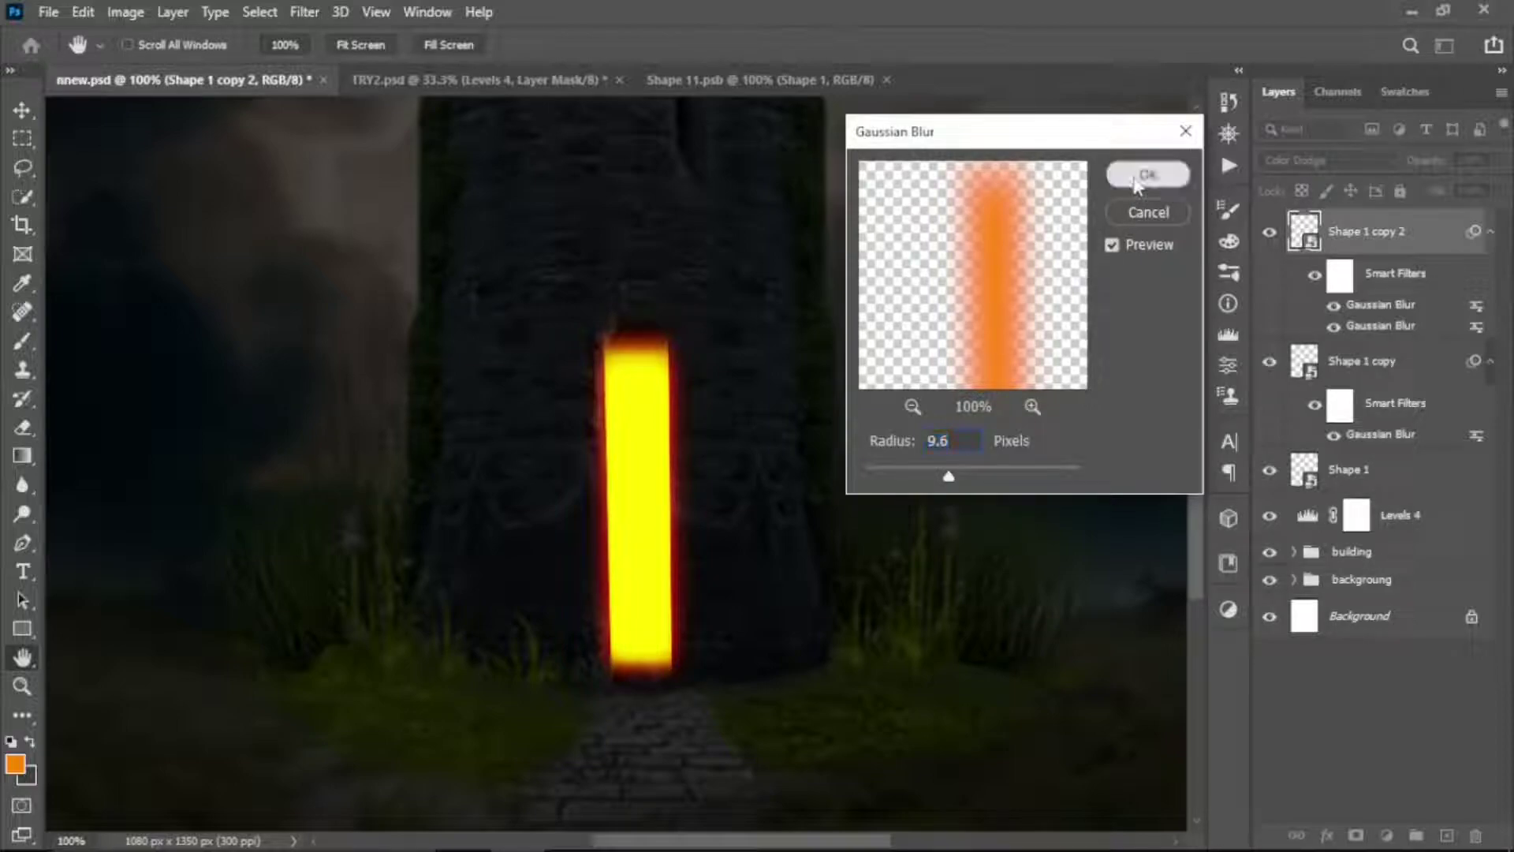
pyautogui.click(1136, 174)
# - On a new Layer 1, paint one large soft #ff8500 brush dab over the doorway
pyautogui.press('b')
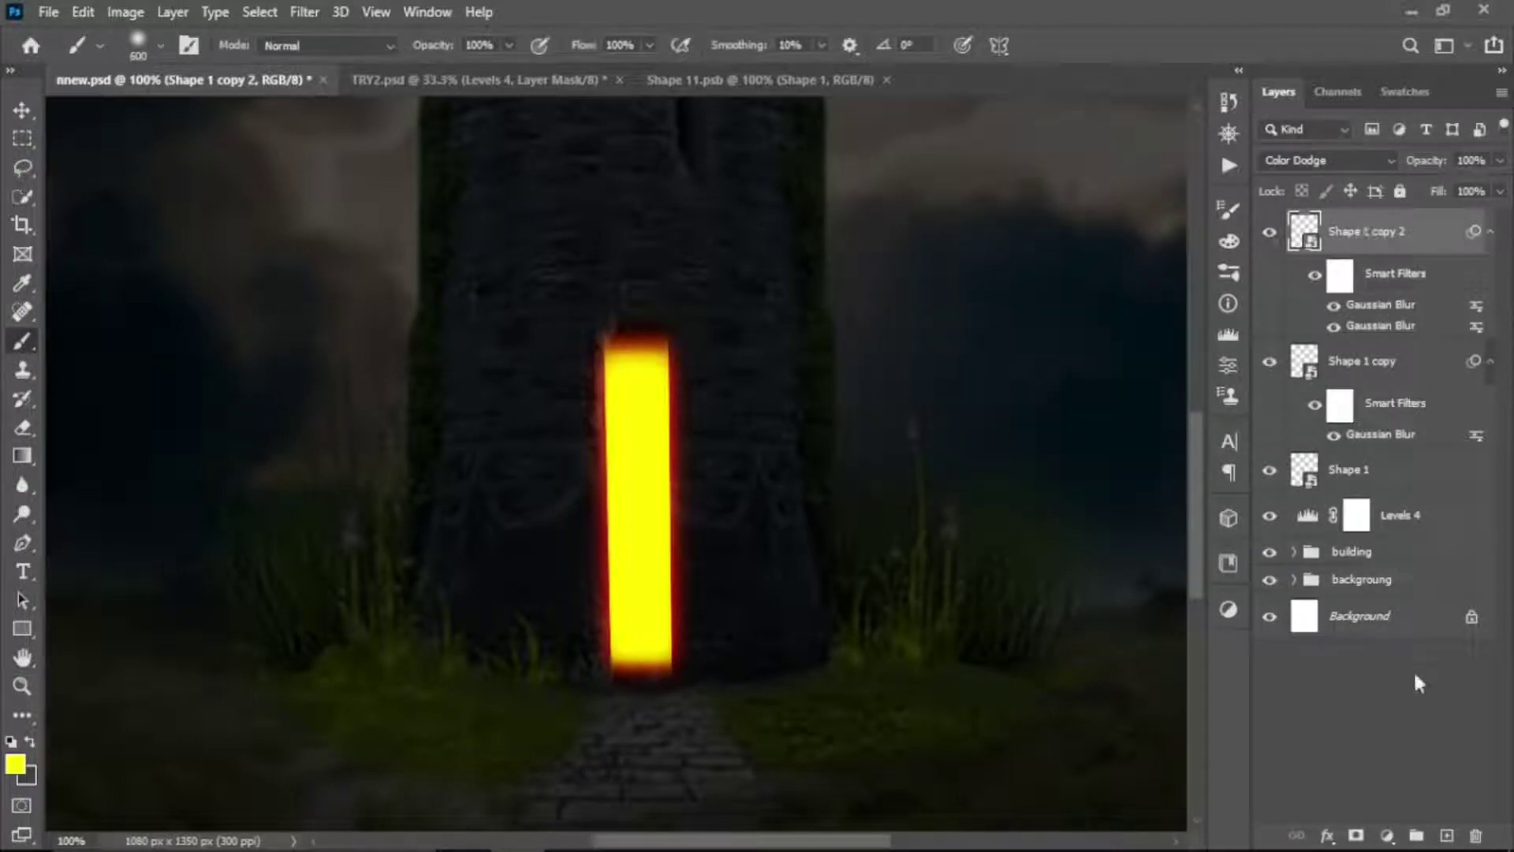
pyautogui.click(1446, 835)
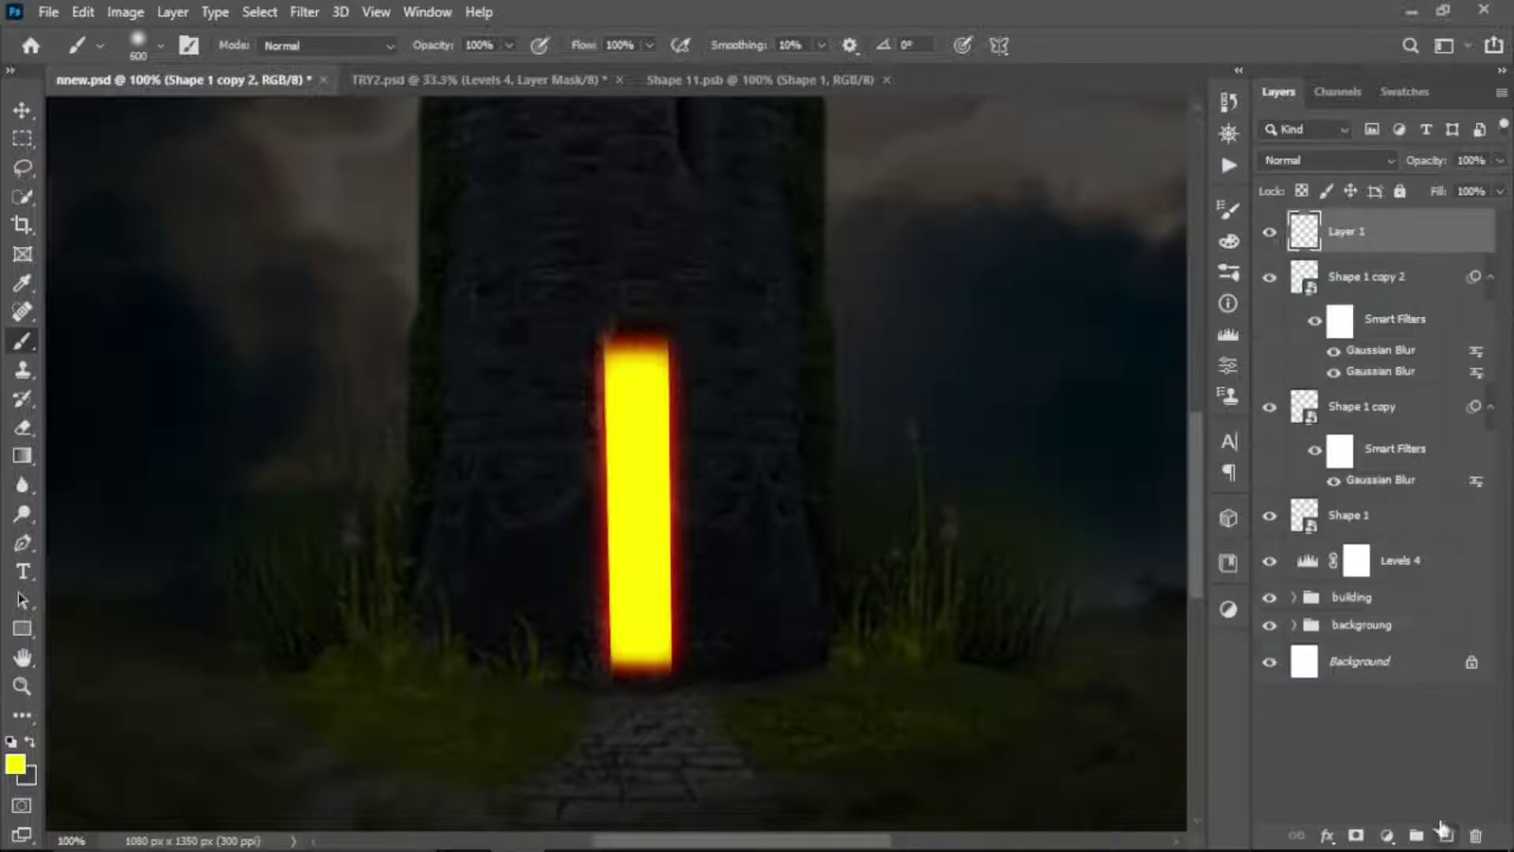
pyautogui.click(15, 765)
pyautogui.rightClick(1209, 511)
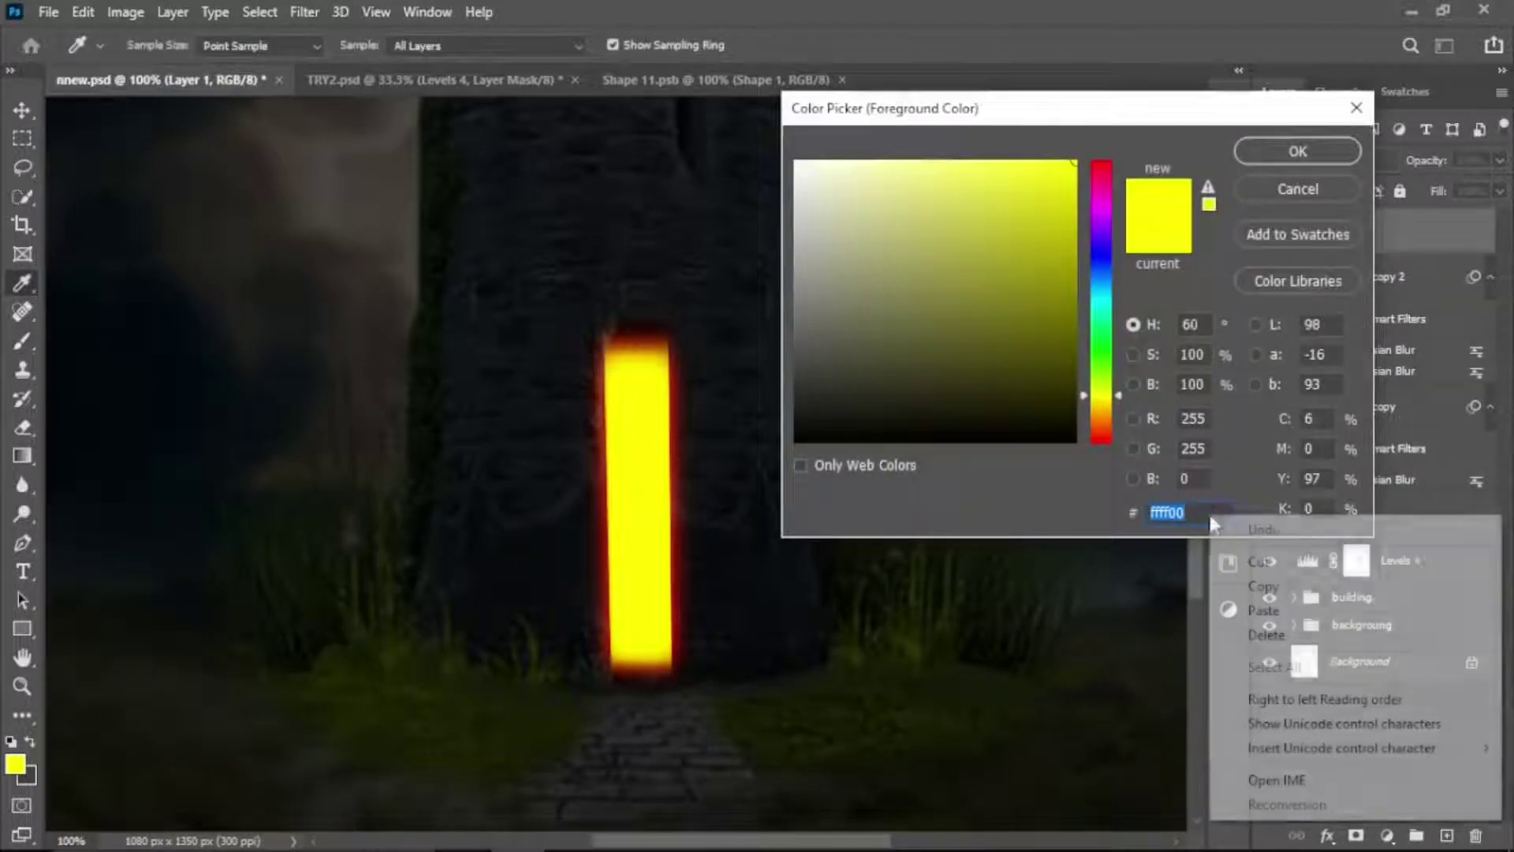
pyautogui.click(1266, 608)
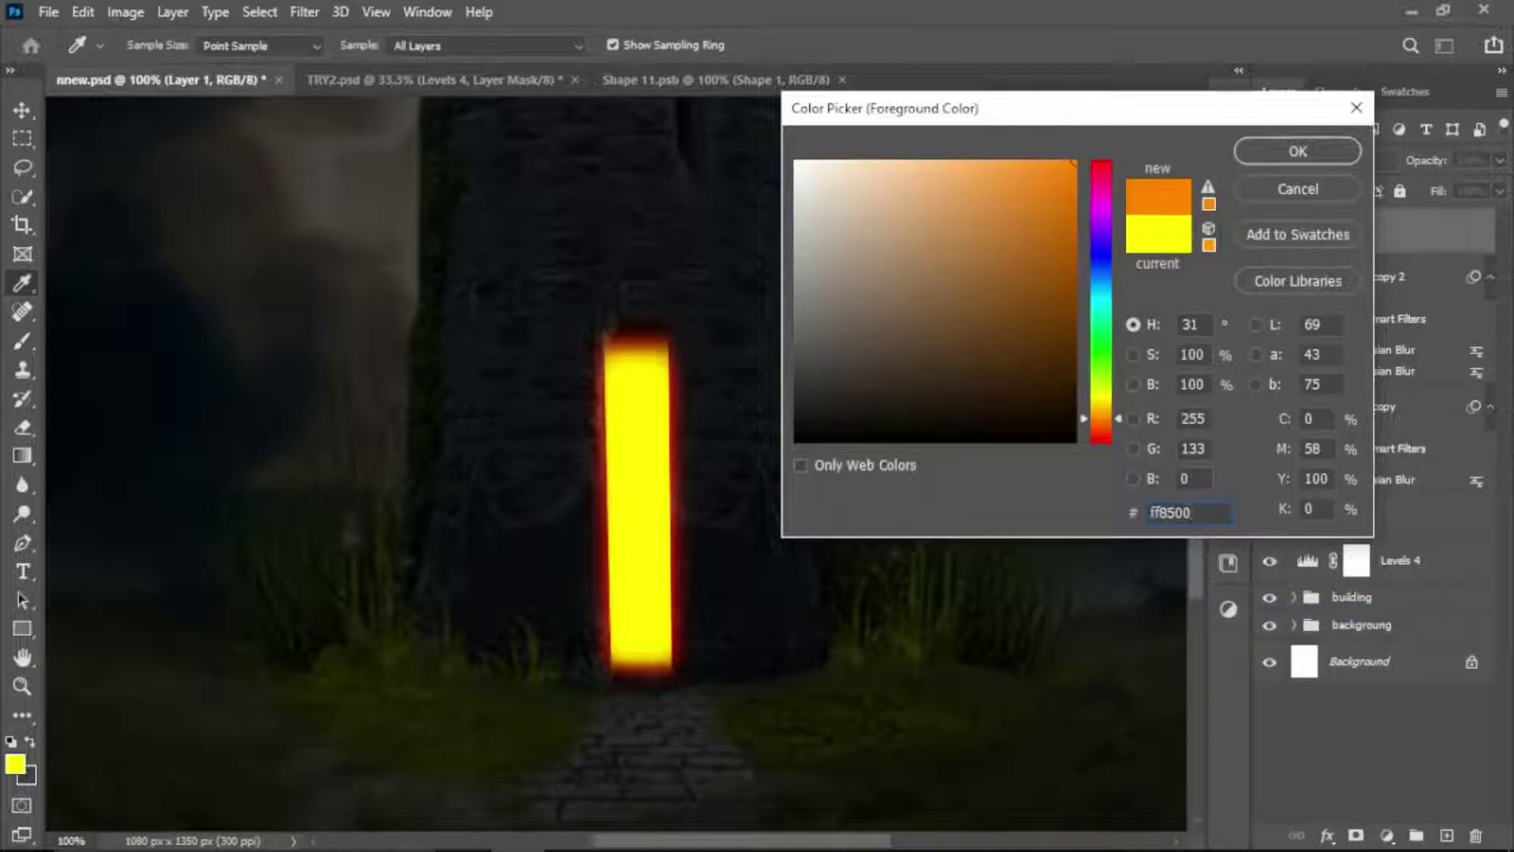
pyautogui.click(1292, 150)
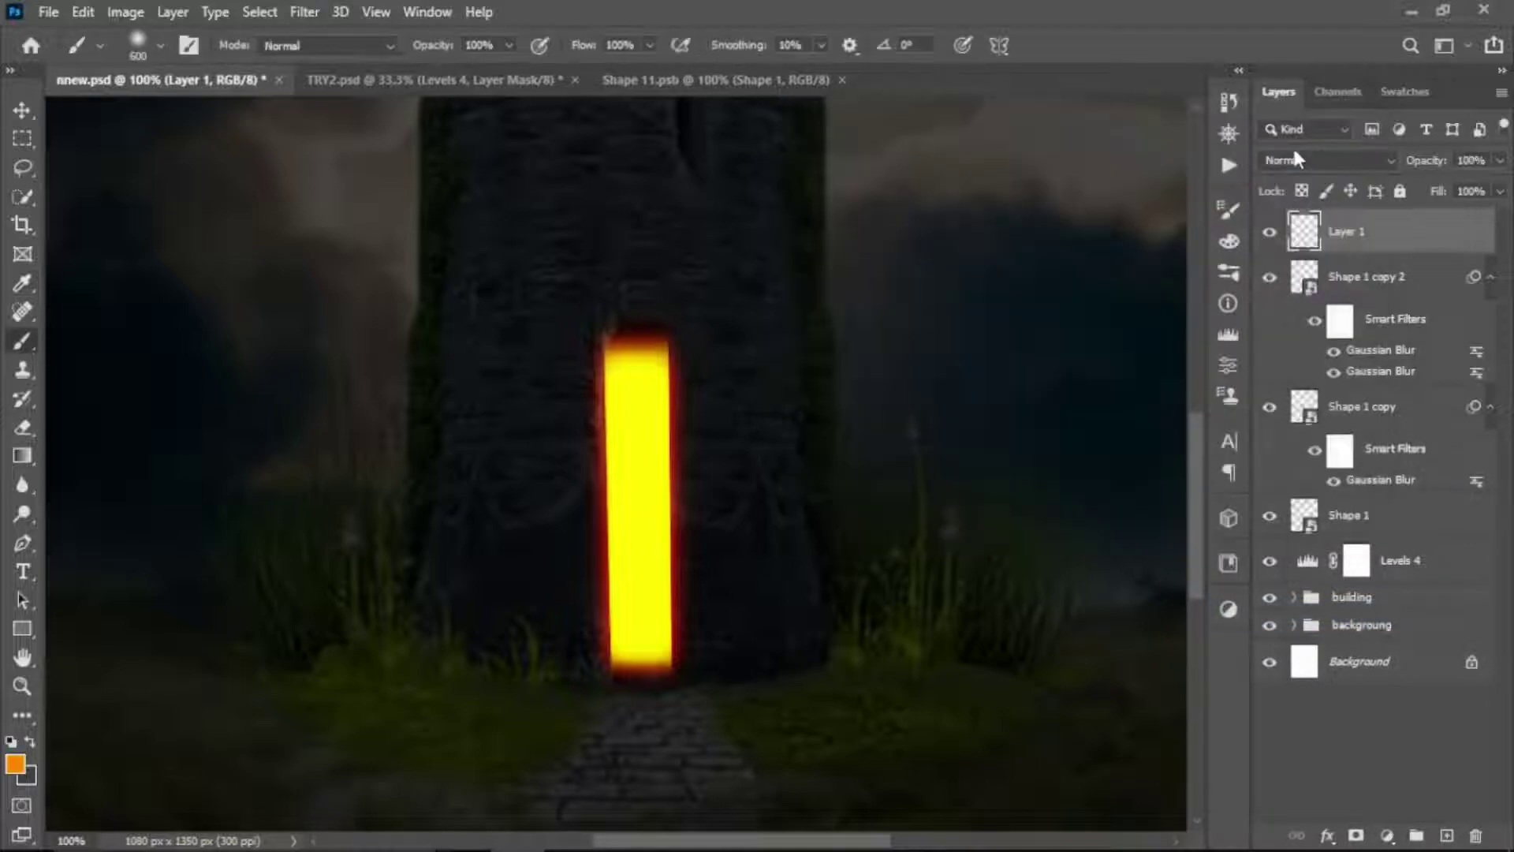
pyautogui.press('b')
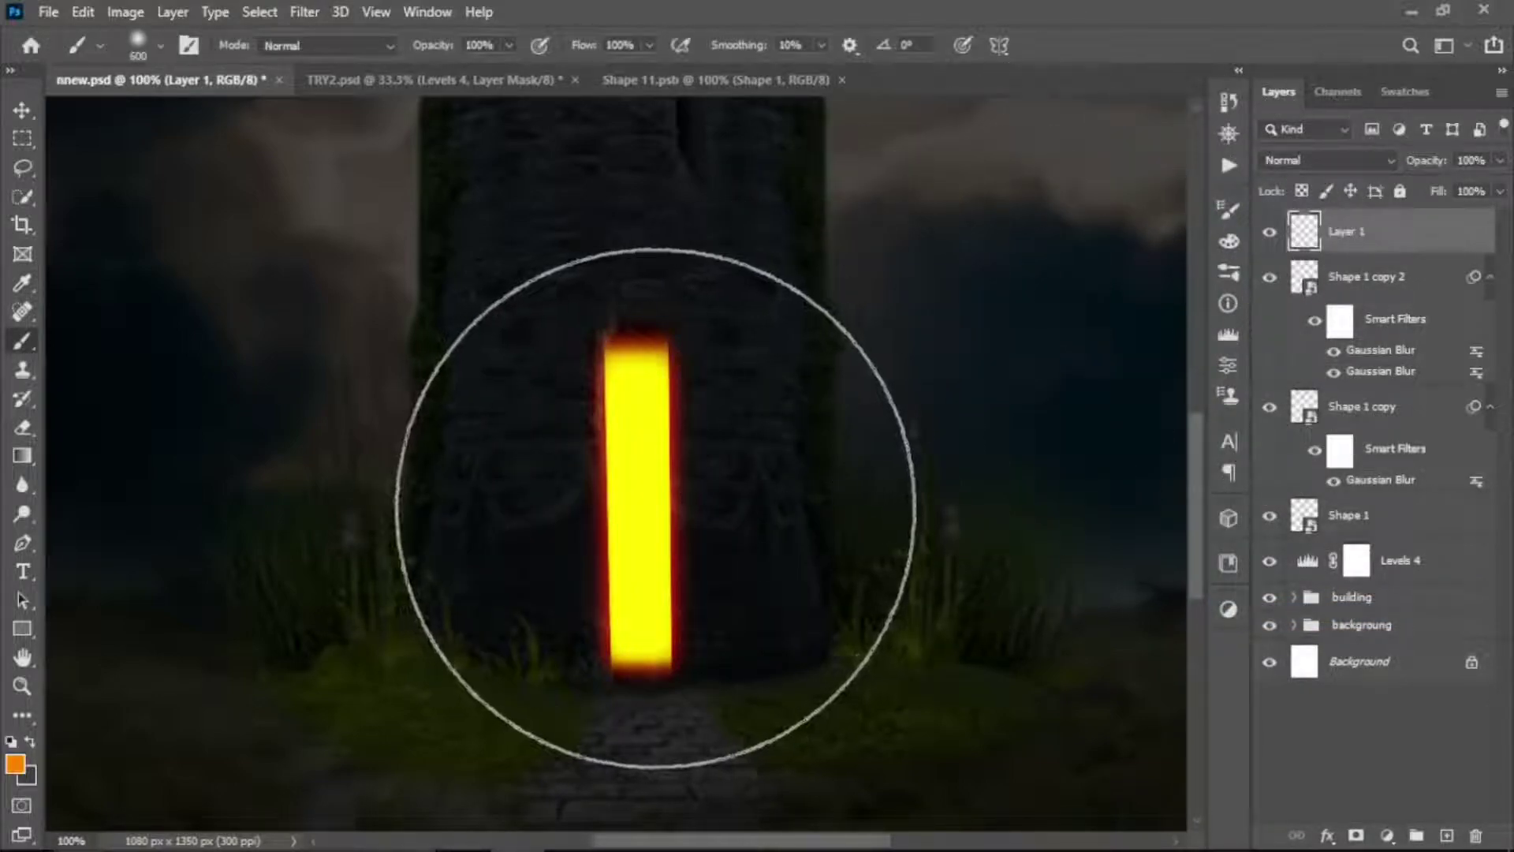
pyautogui.click(650, 492)
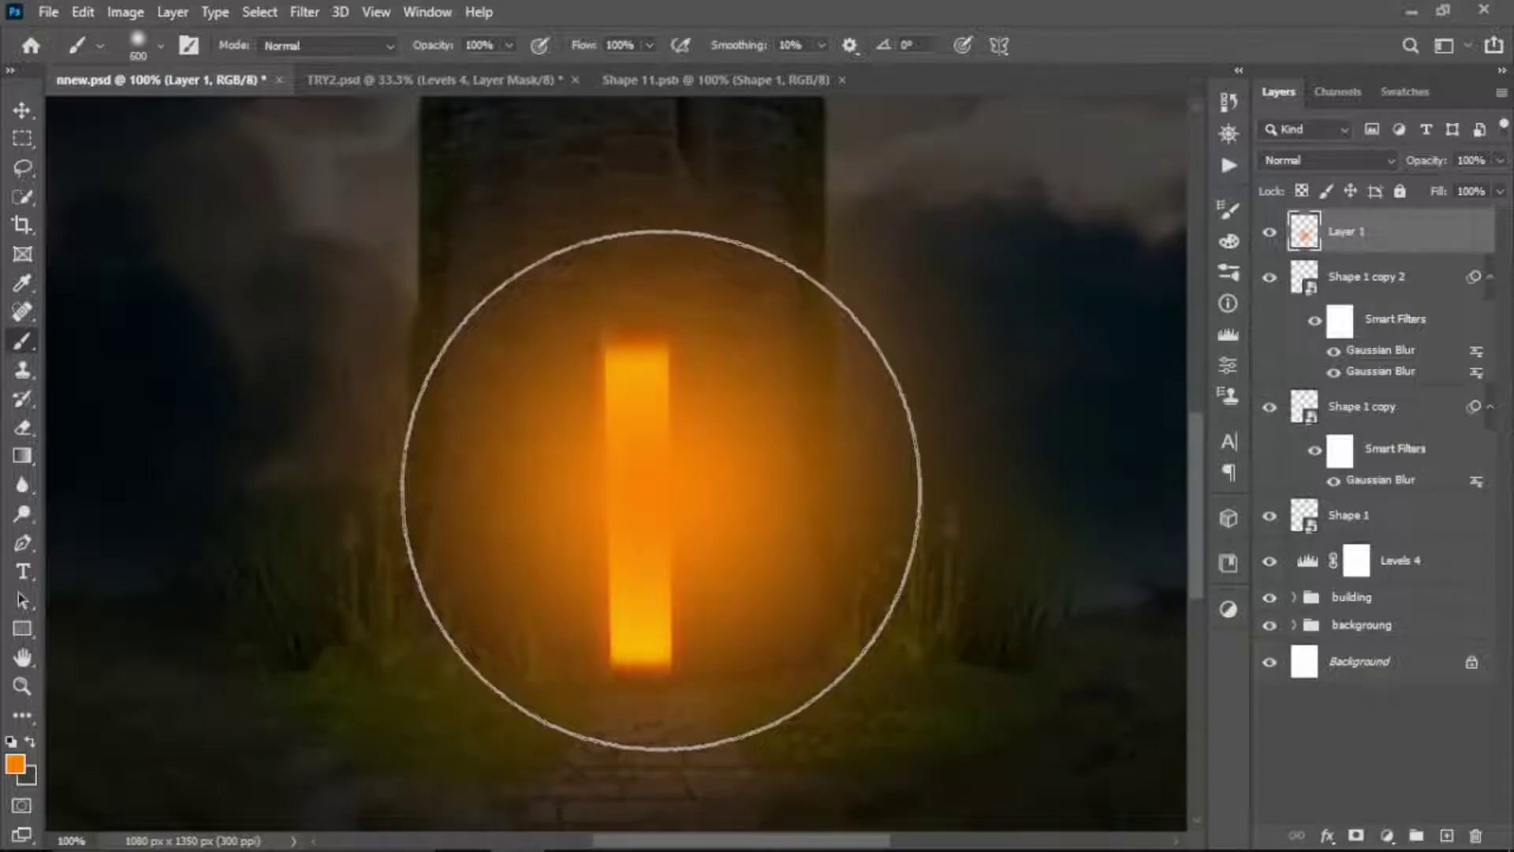
# - Set Layer 1 to Vivid Light blending at 42% opacity
pyautogui.click(1388, 161)
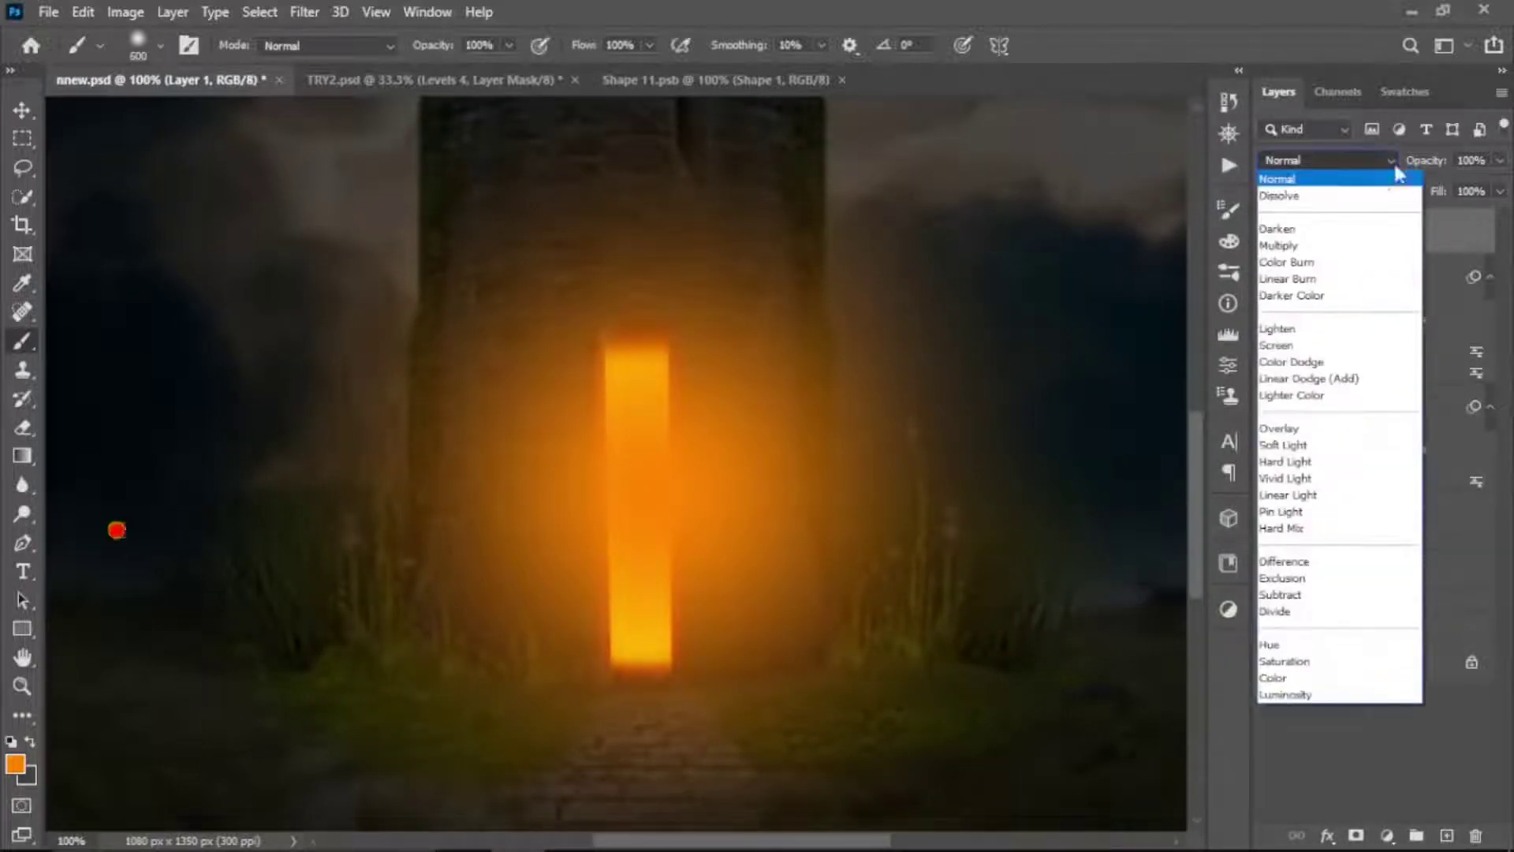
pyautogui.click(1299, 479)
pyautogui.click(1499, 190)
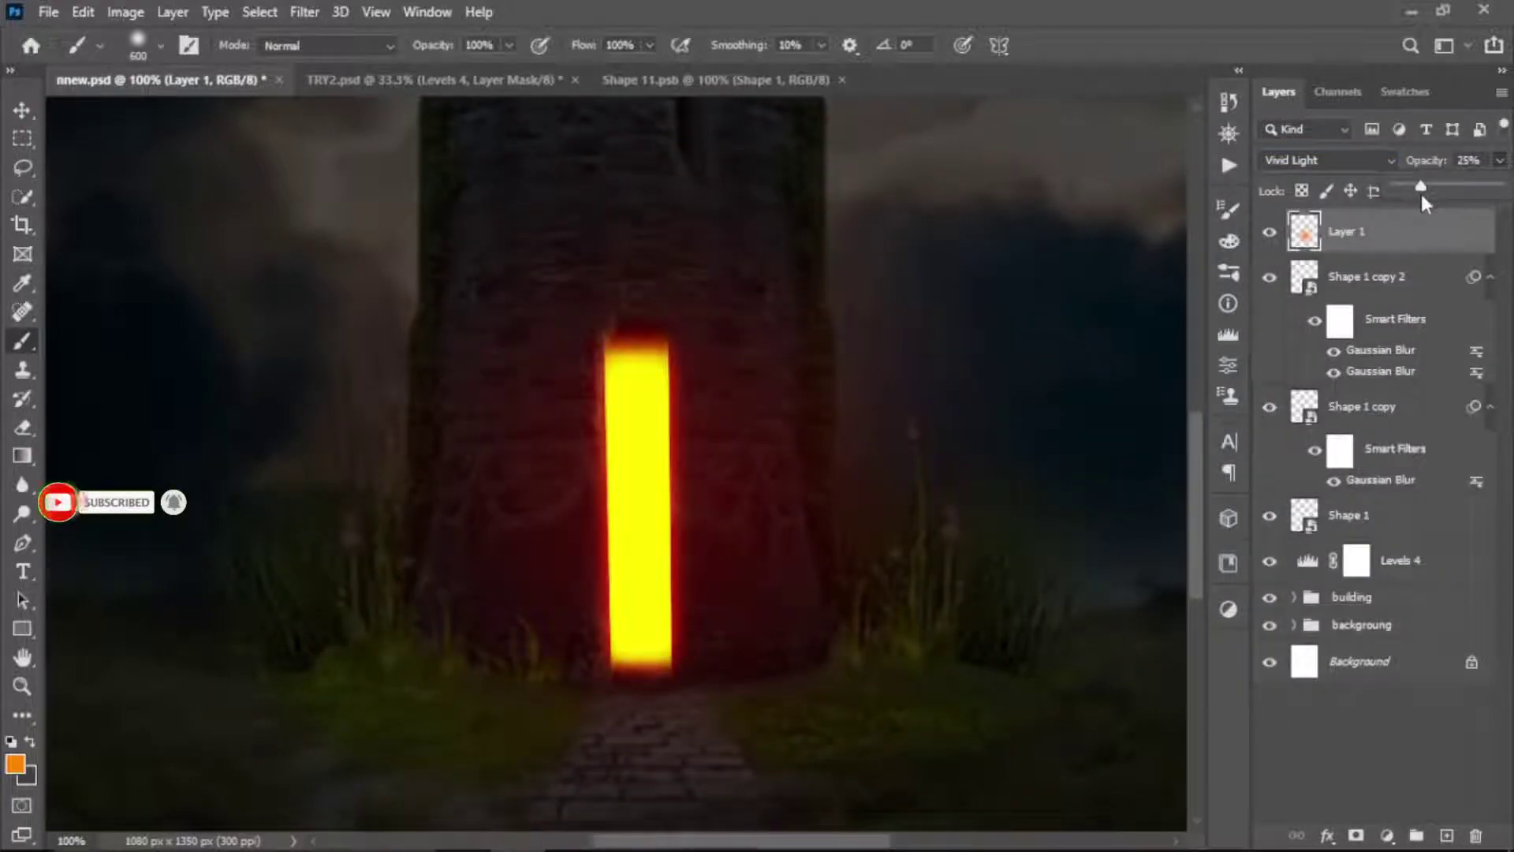
pyautogui.moveTo(1421, 190); pyautogui.dragTo(1431, 192)
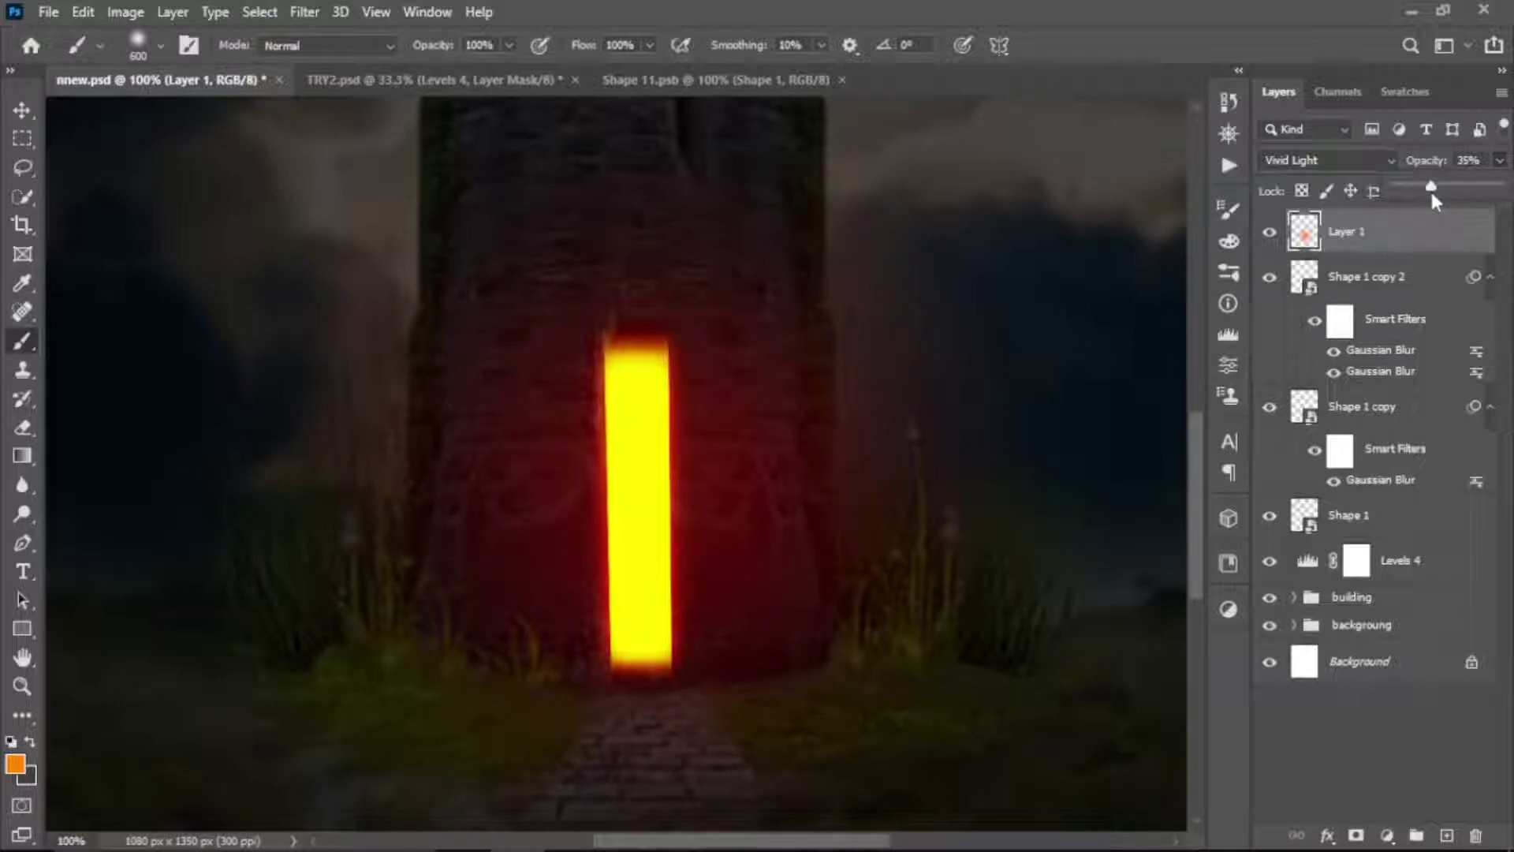
pyautogui.click(1434, 199)
pyautogui.hotkey('ctrl', '-')
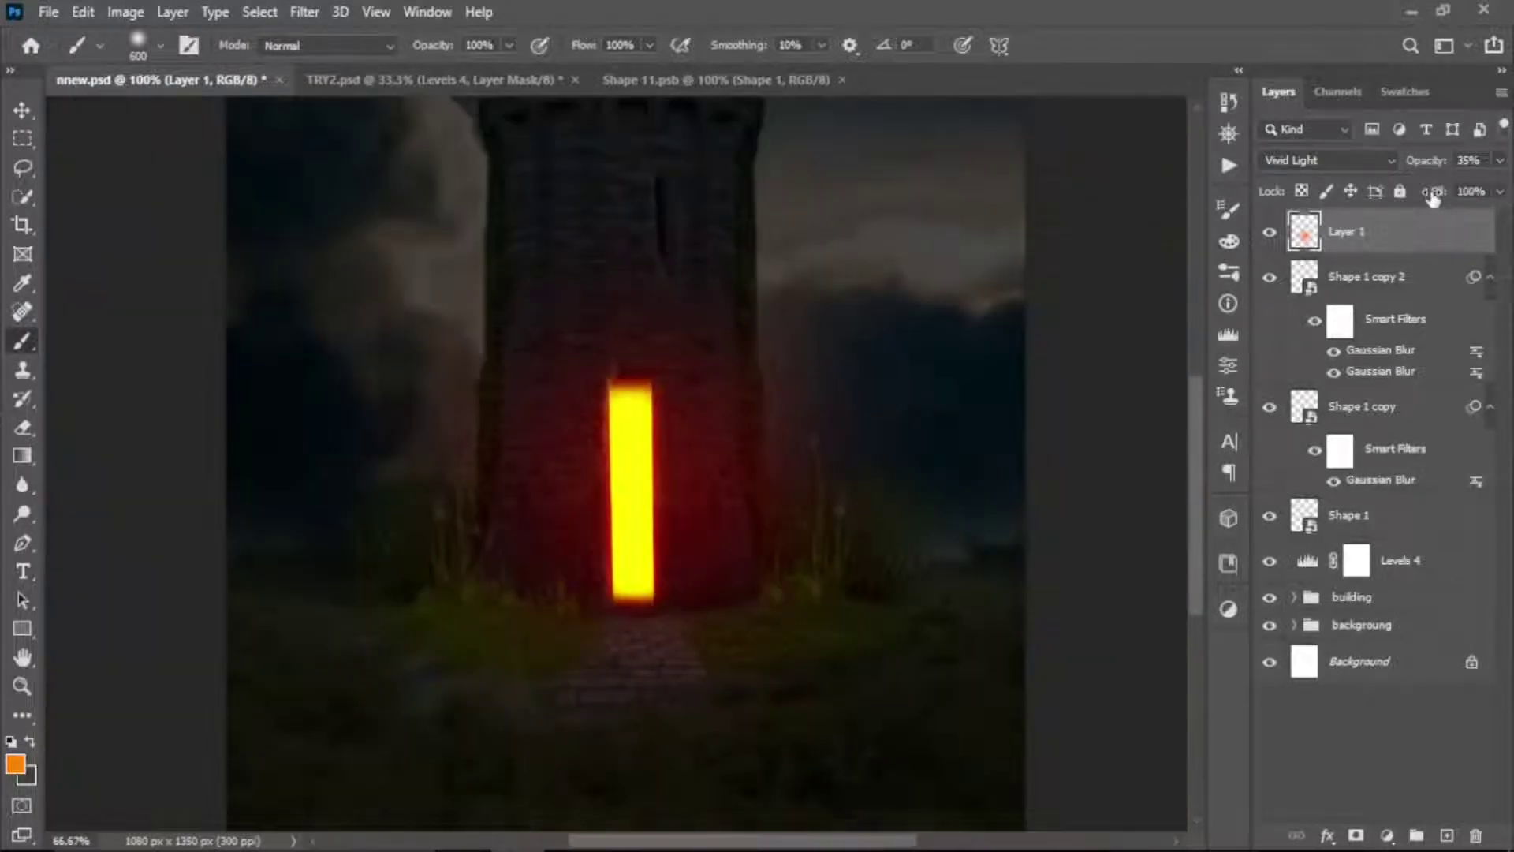
pyautogui.hotkey('ctrl', '-')
pyautogui.hotkey('ctrl', '-')
pyautogui.hotkey('ctrl', '+')
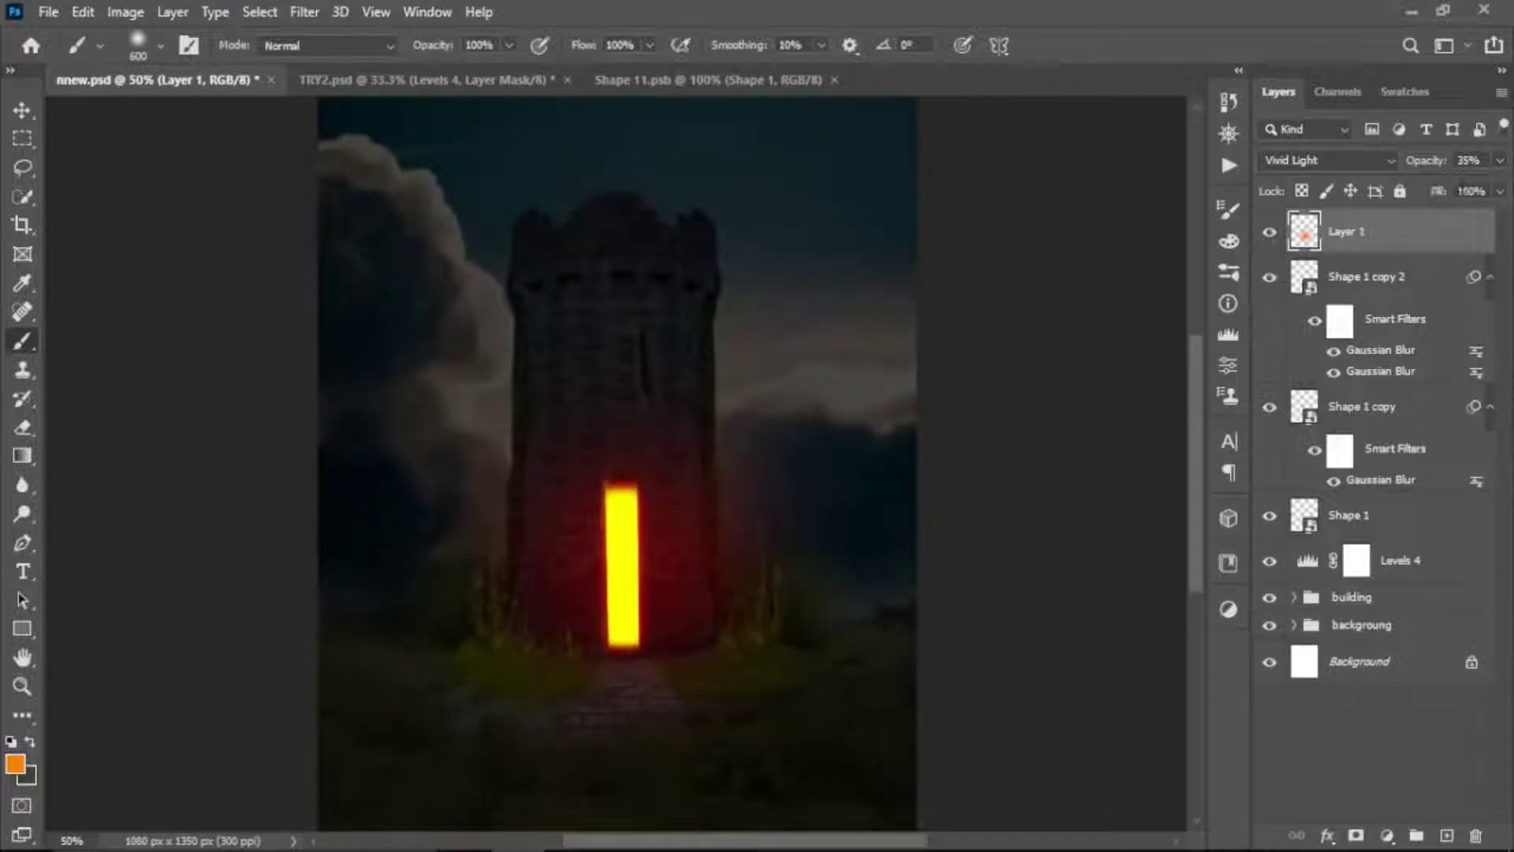
pyautogui.click(1499, 161)
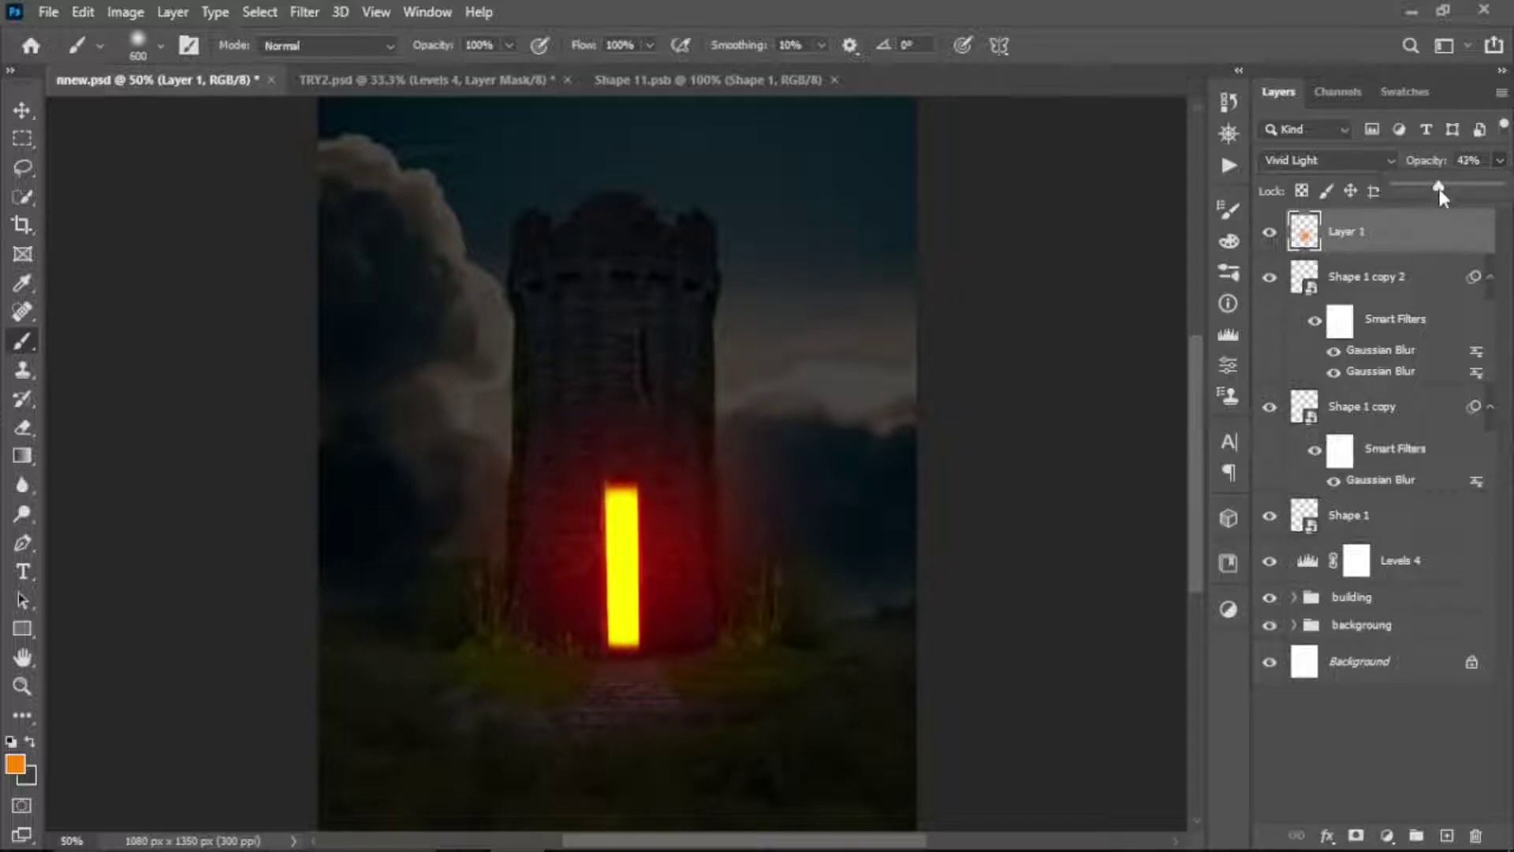
pyautogui.click(1402, 244)
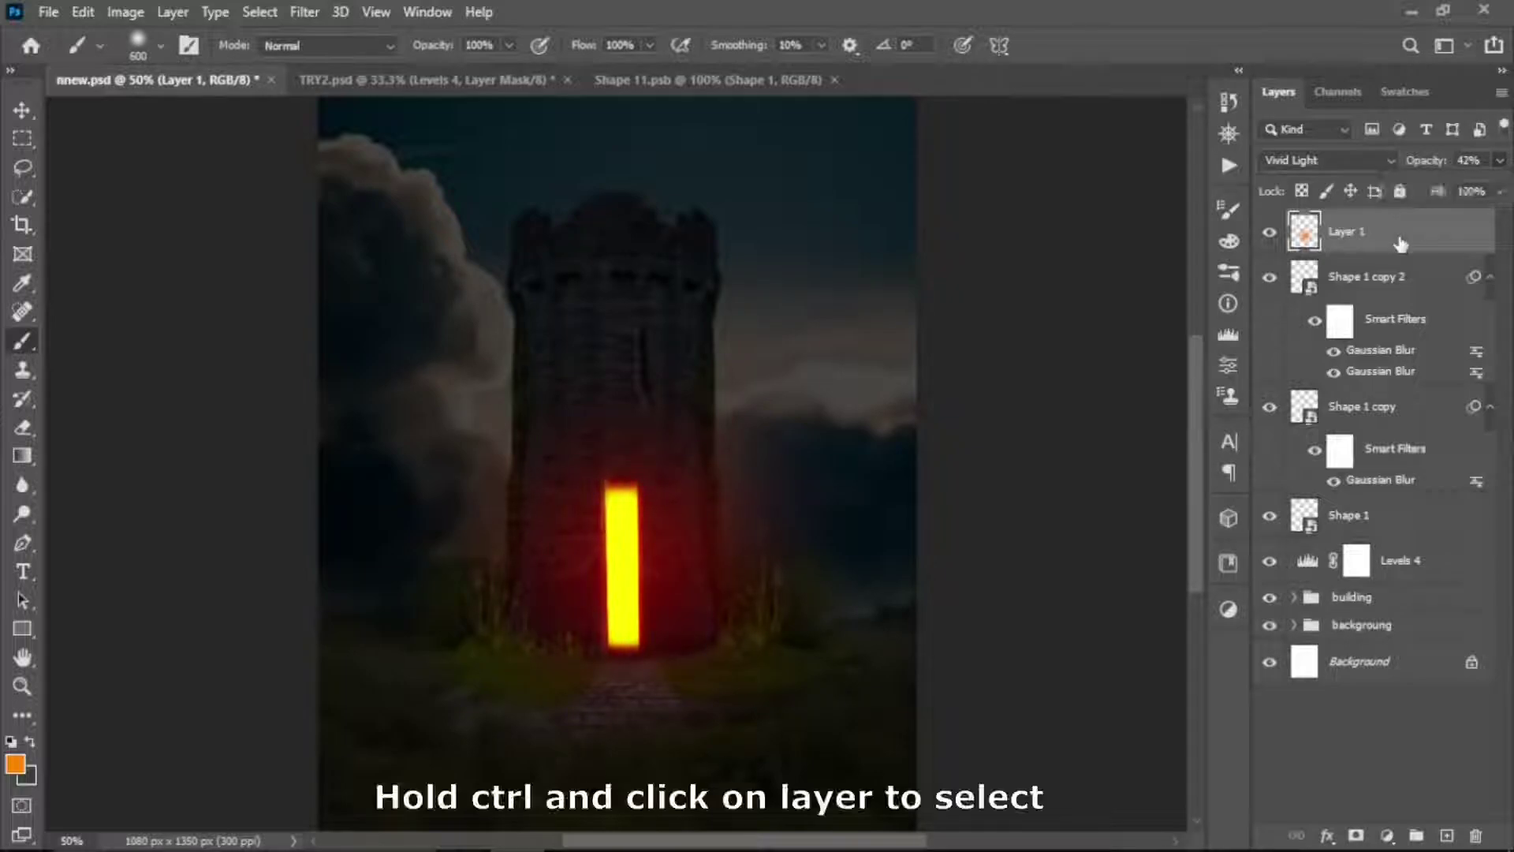
# - Group Layer 1 through Shape 1 as 'glow 1' and add an empty Layer 2 above it
pyautogui.keyDown('shift'); pyautogui.click(1405, 516); pyautogui.keyUp('shift')
pyautogui.hotkey('ctrl', 'g')
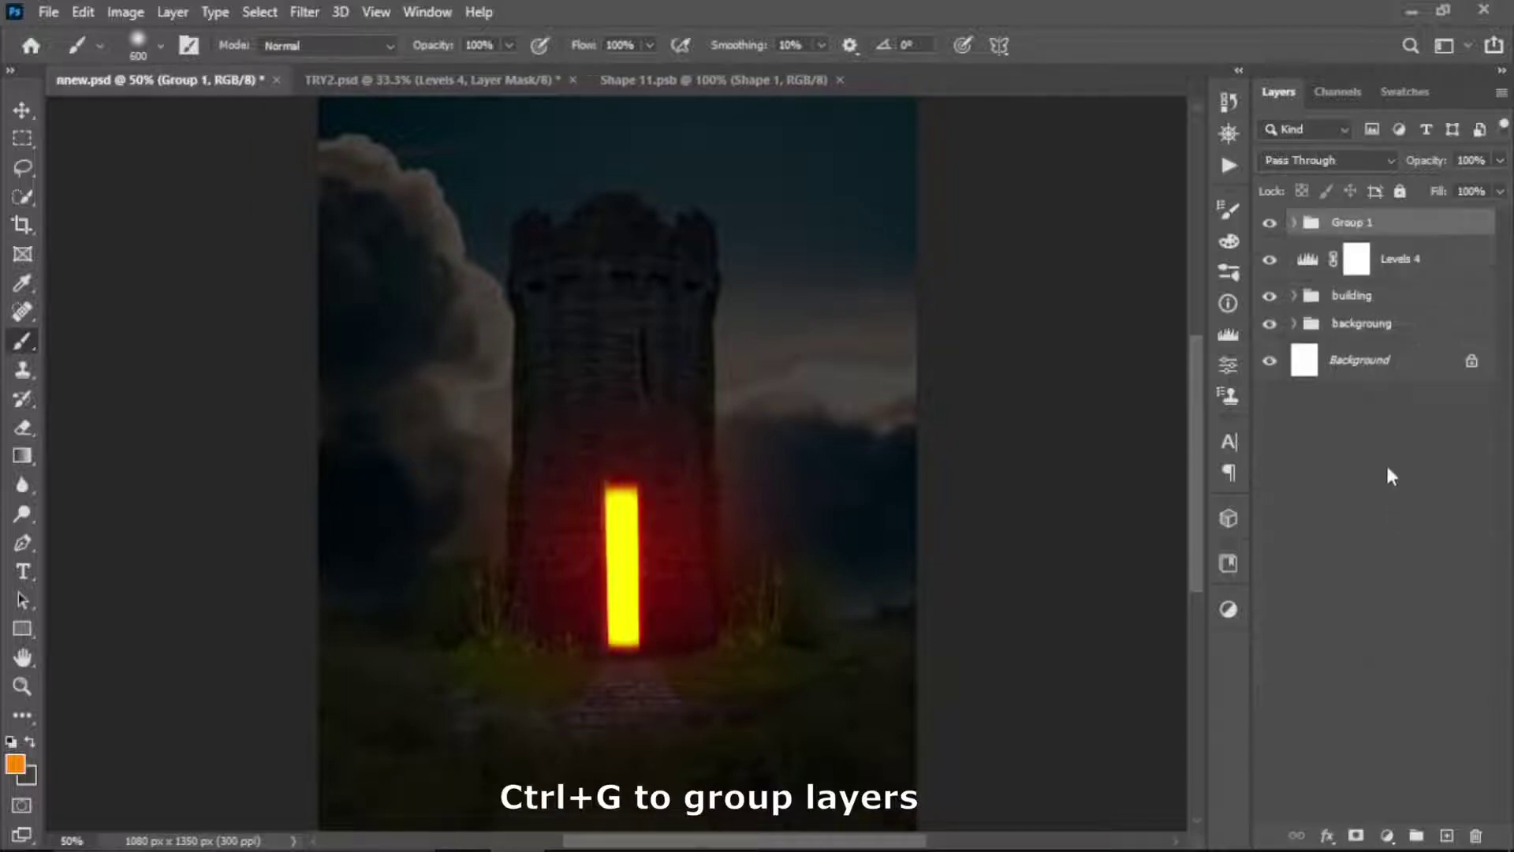
pyautogui.doubleClick(1365, 223)
pyautogui.write('glow')
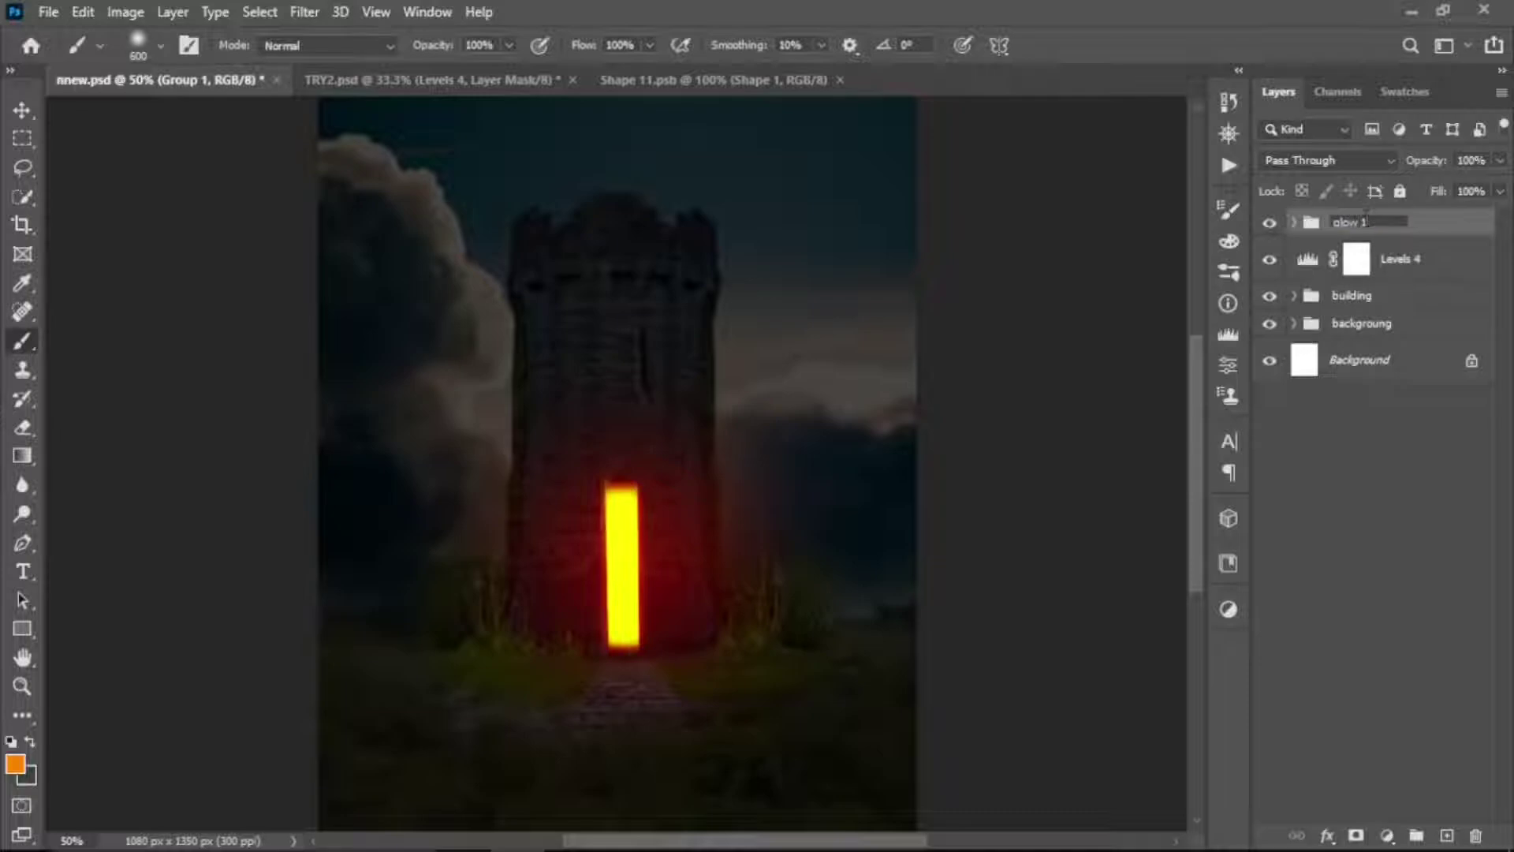
pyautogui.press('Return')
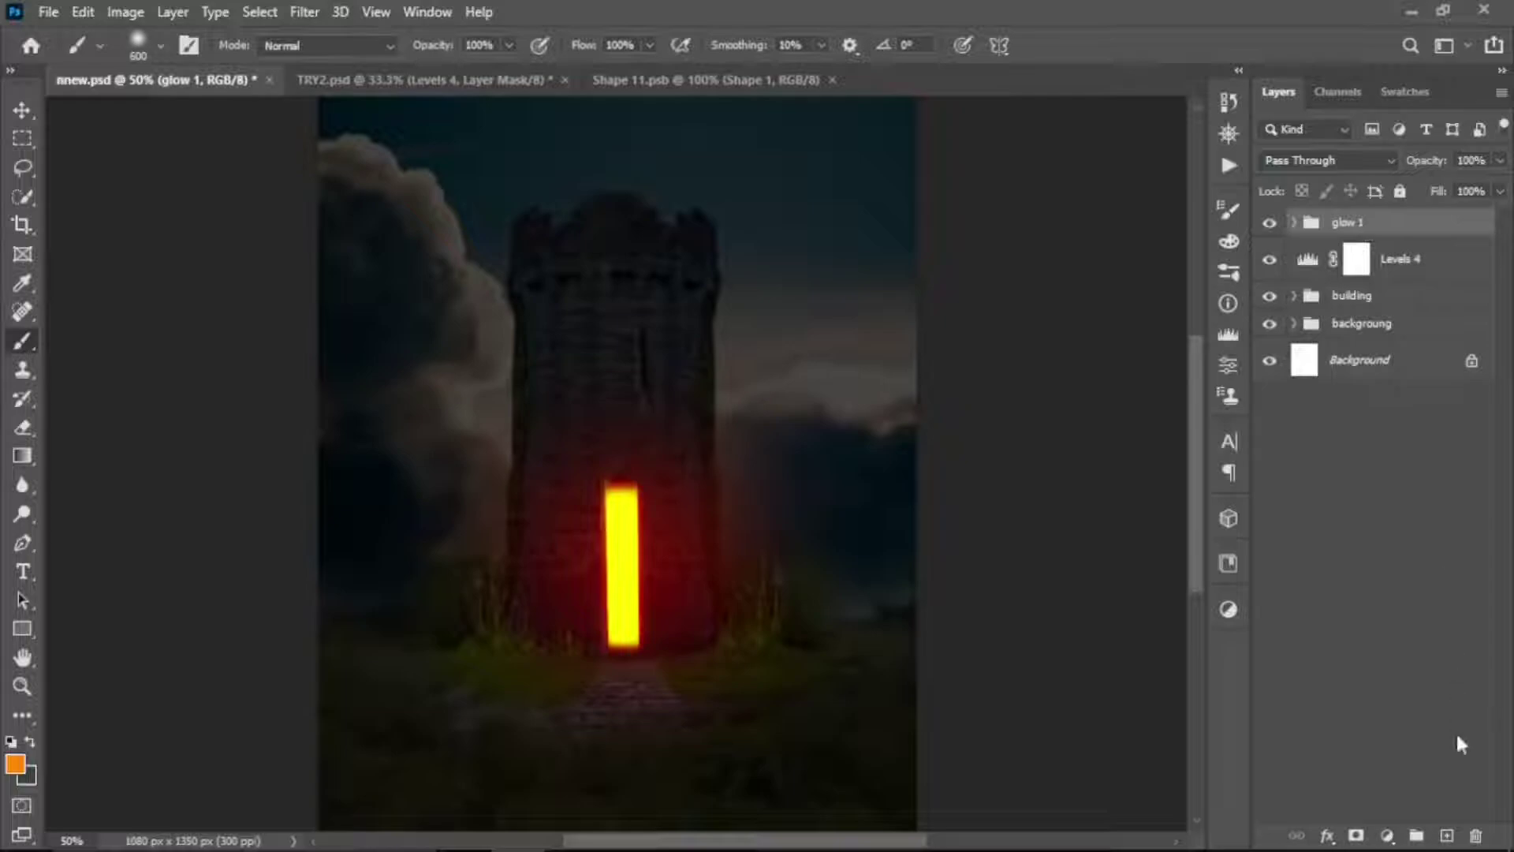
pyautogui.click(1447, 836)
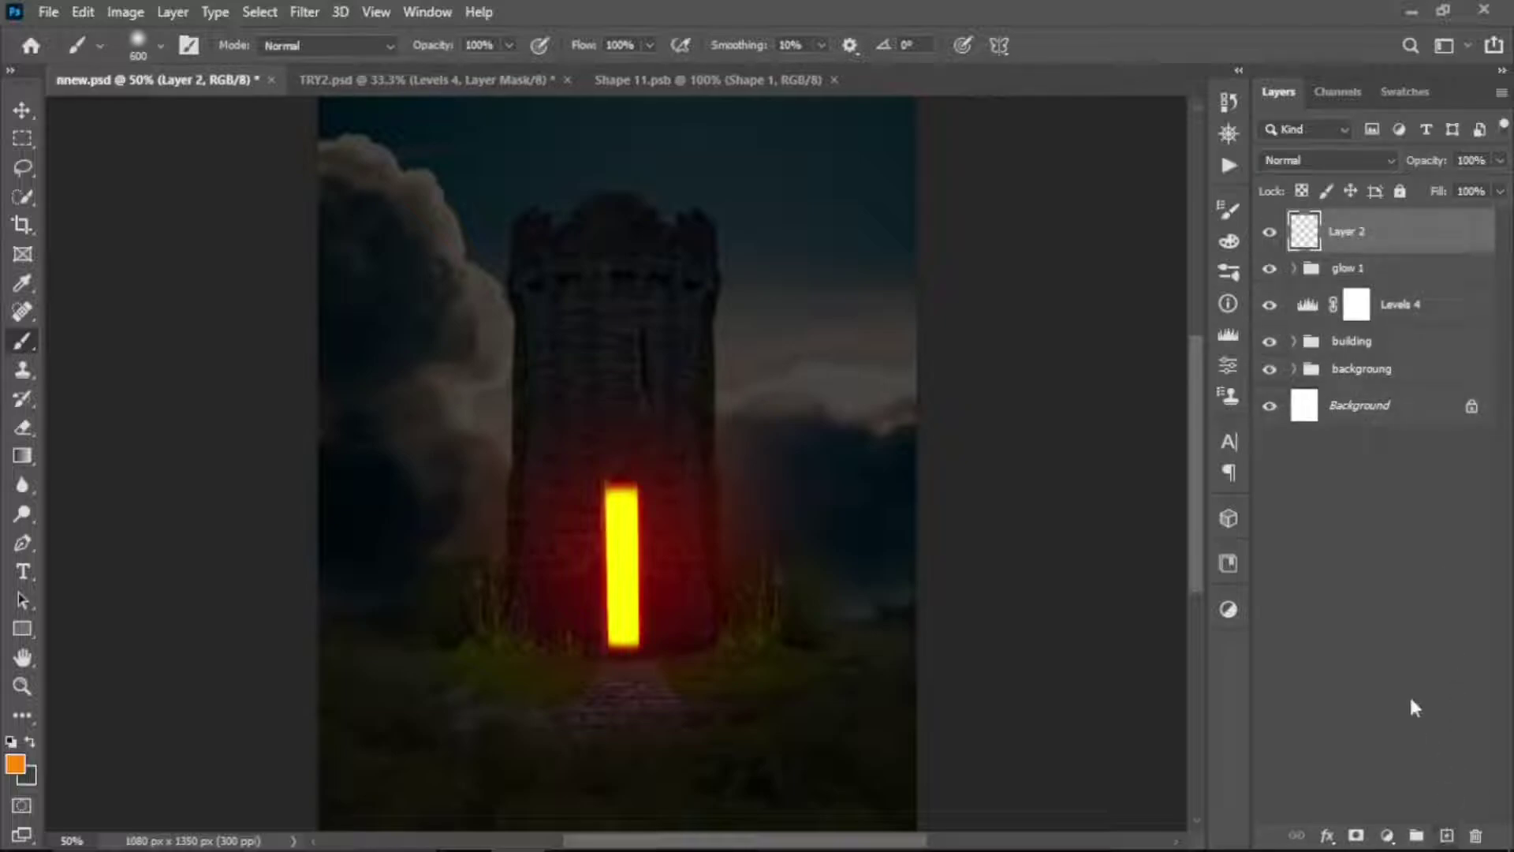
# - Draw a 17 × 112 px orange window-slit shape, Shape 2, on the upper tower and make it a smart object
pyautogui.press('p')
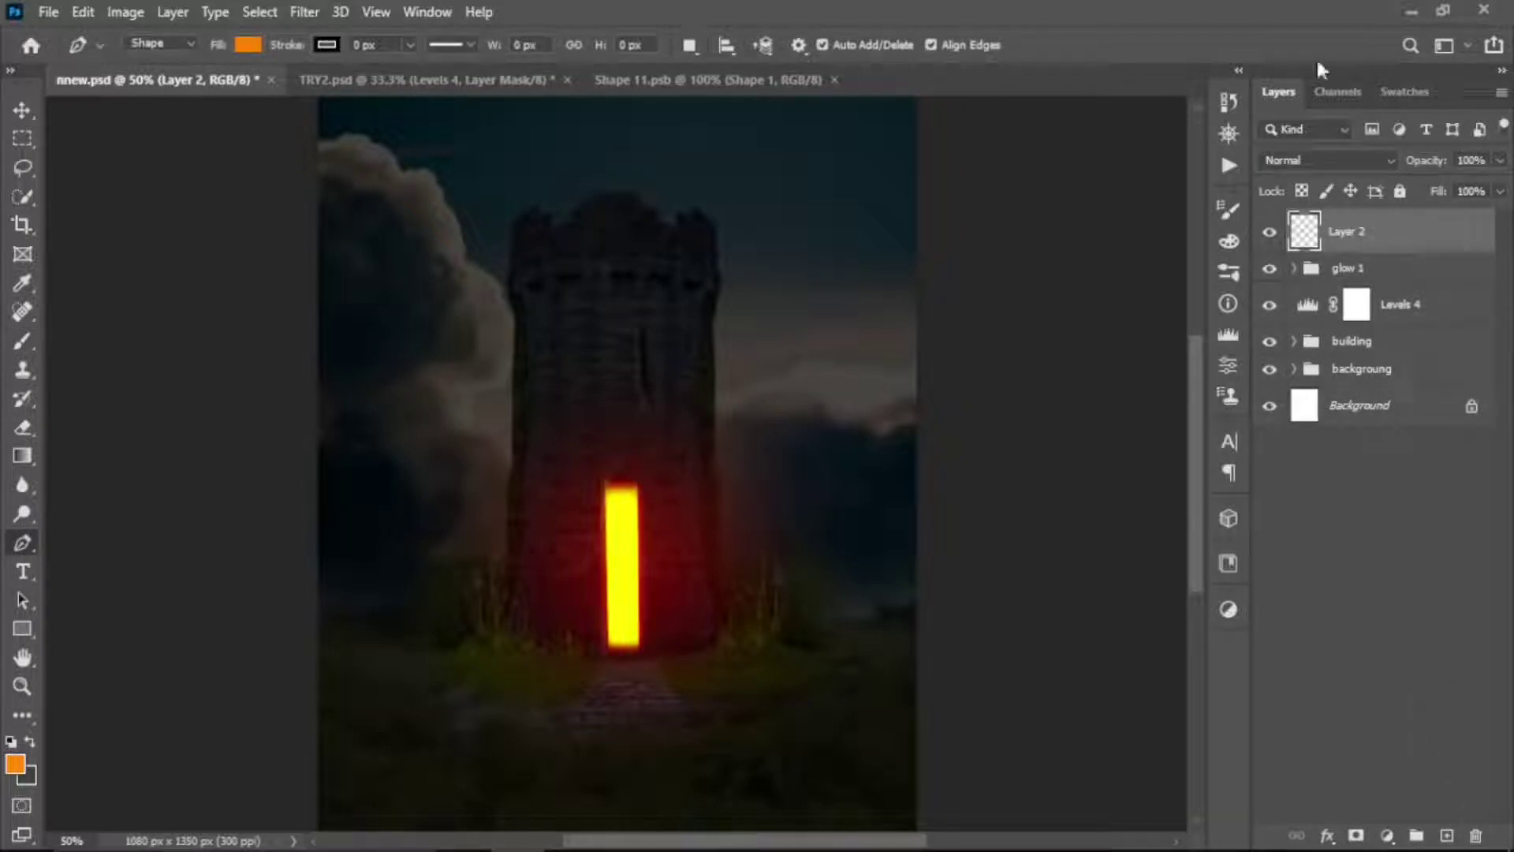
pyautogui.hotkey('ctrl', '+')
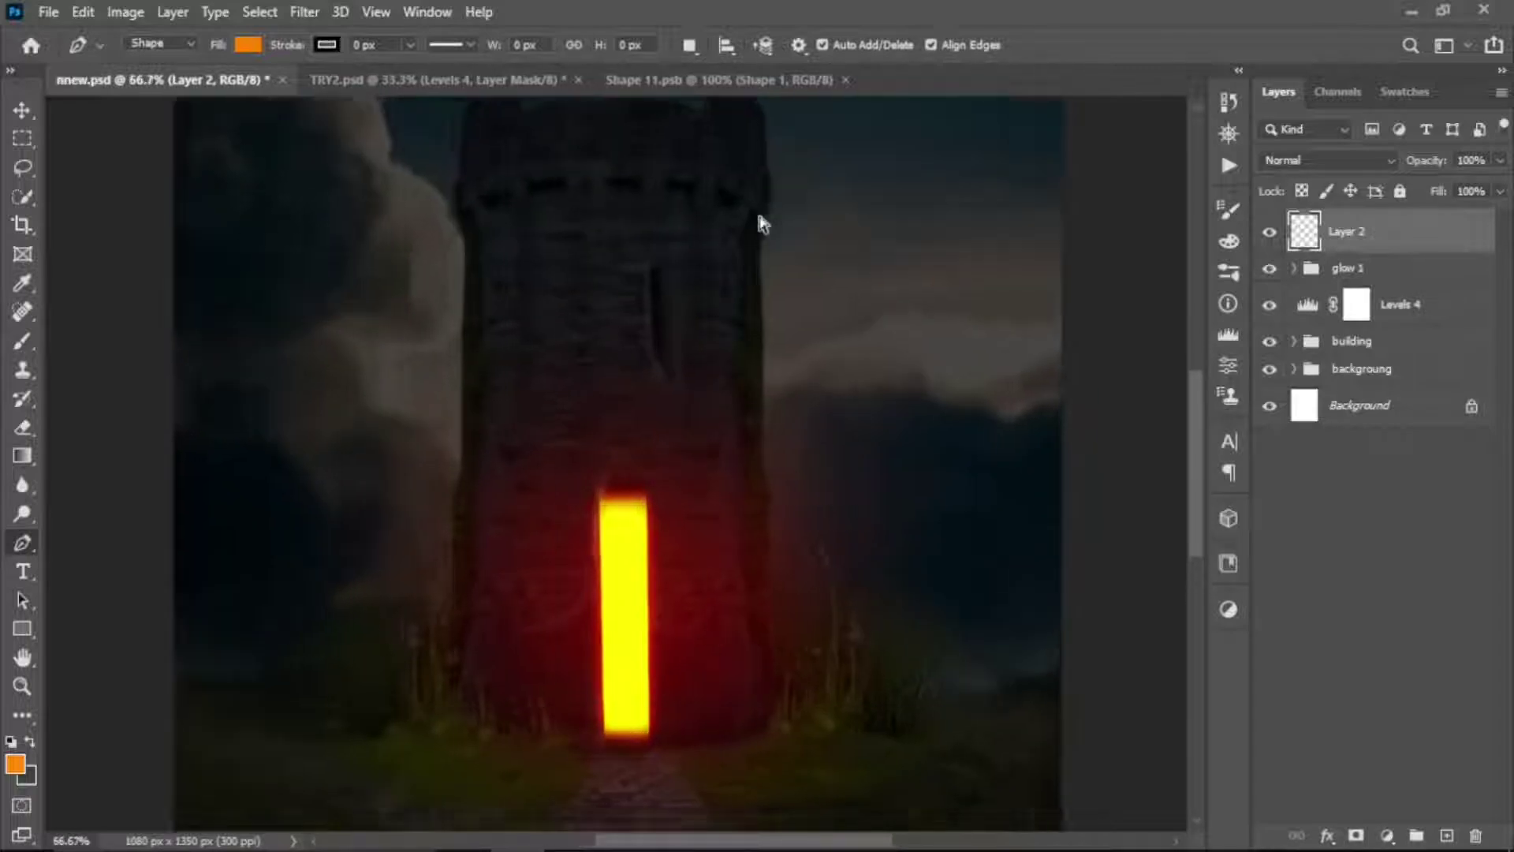
pyautogui.hotkey('ctrl', '+')
pyautogui.moveTo(732, 272); pyautogui.dragTo(783, 532)
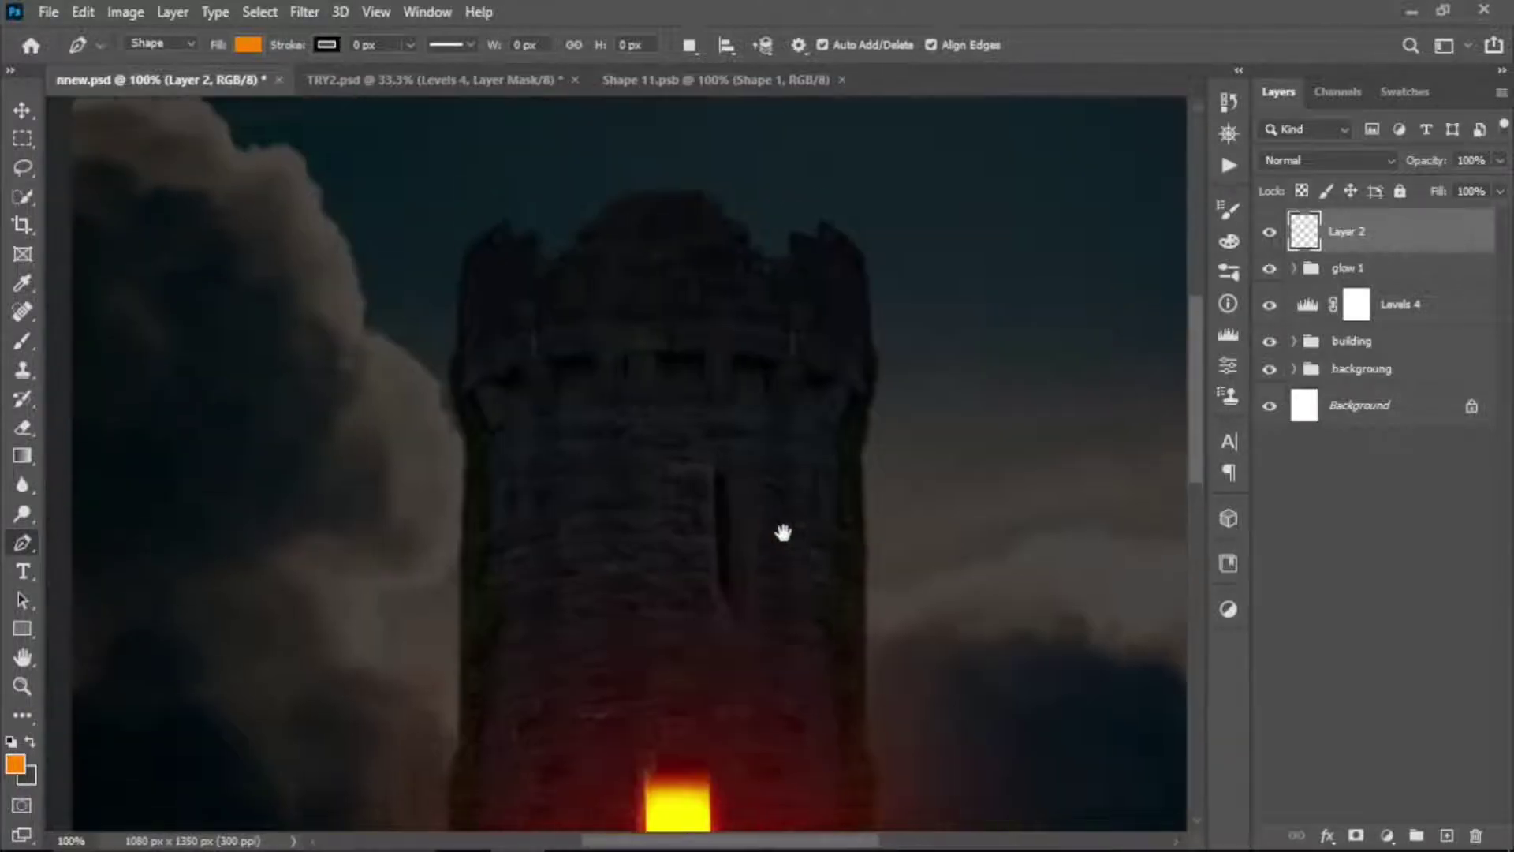
pyautogui.click(716, 510)
pyautogui.click(732, 521)
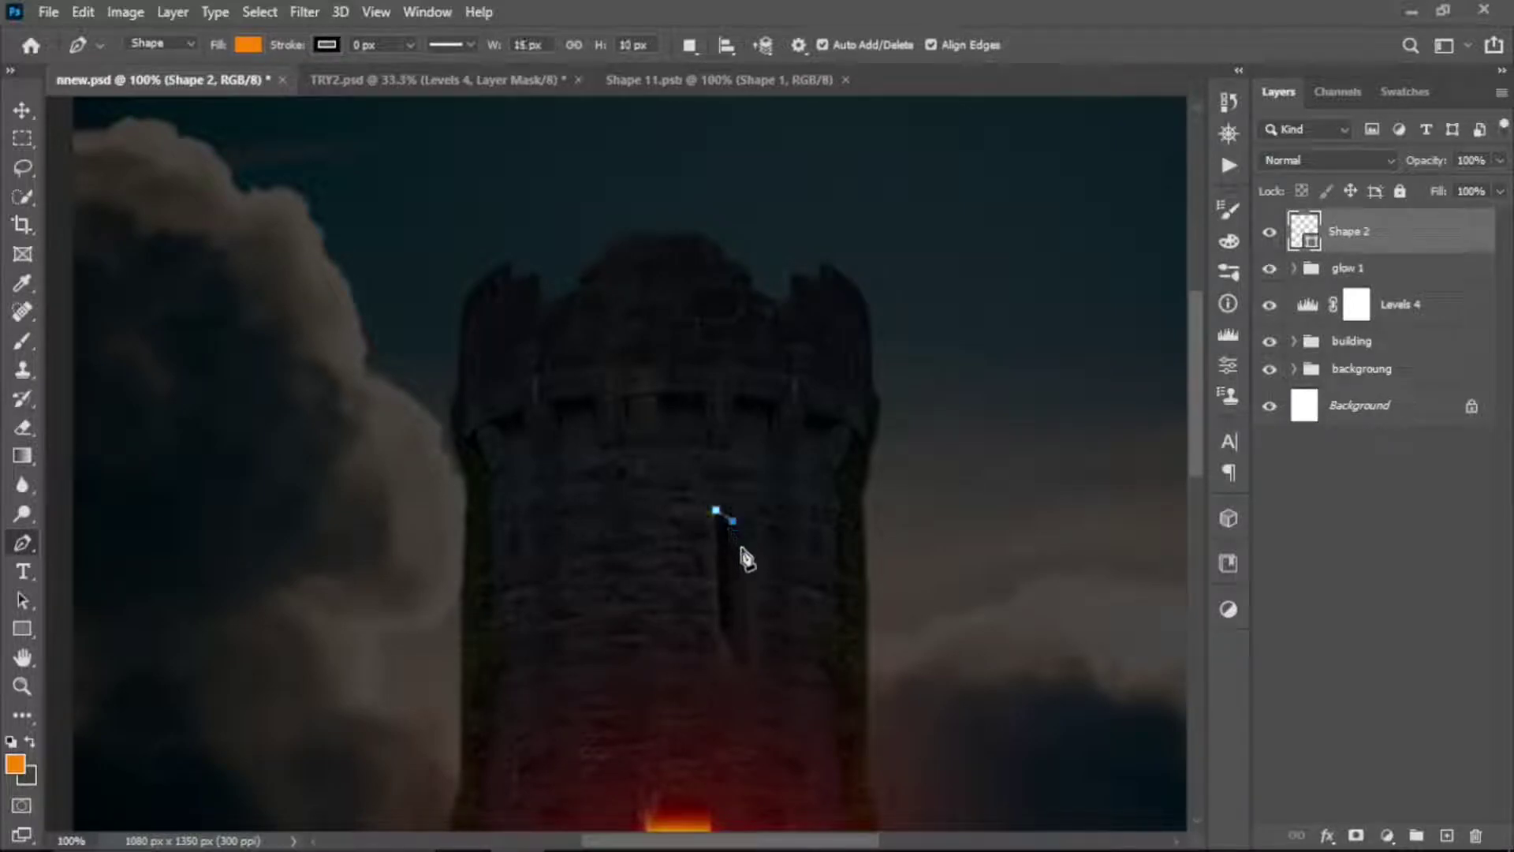
pyautogui.click(733, 633)
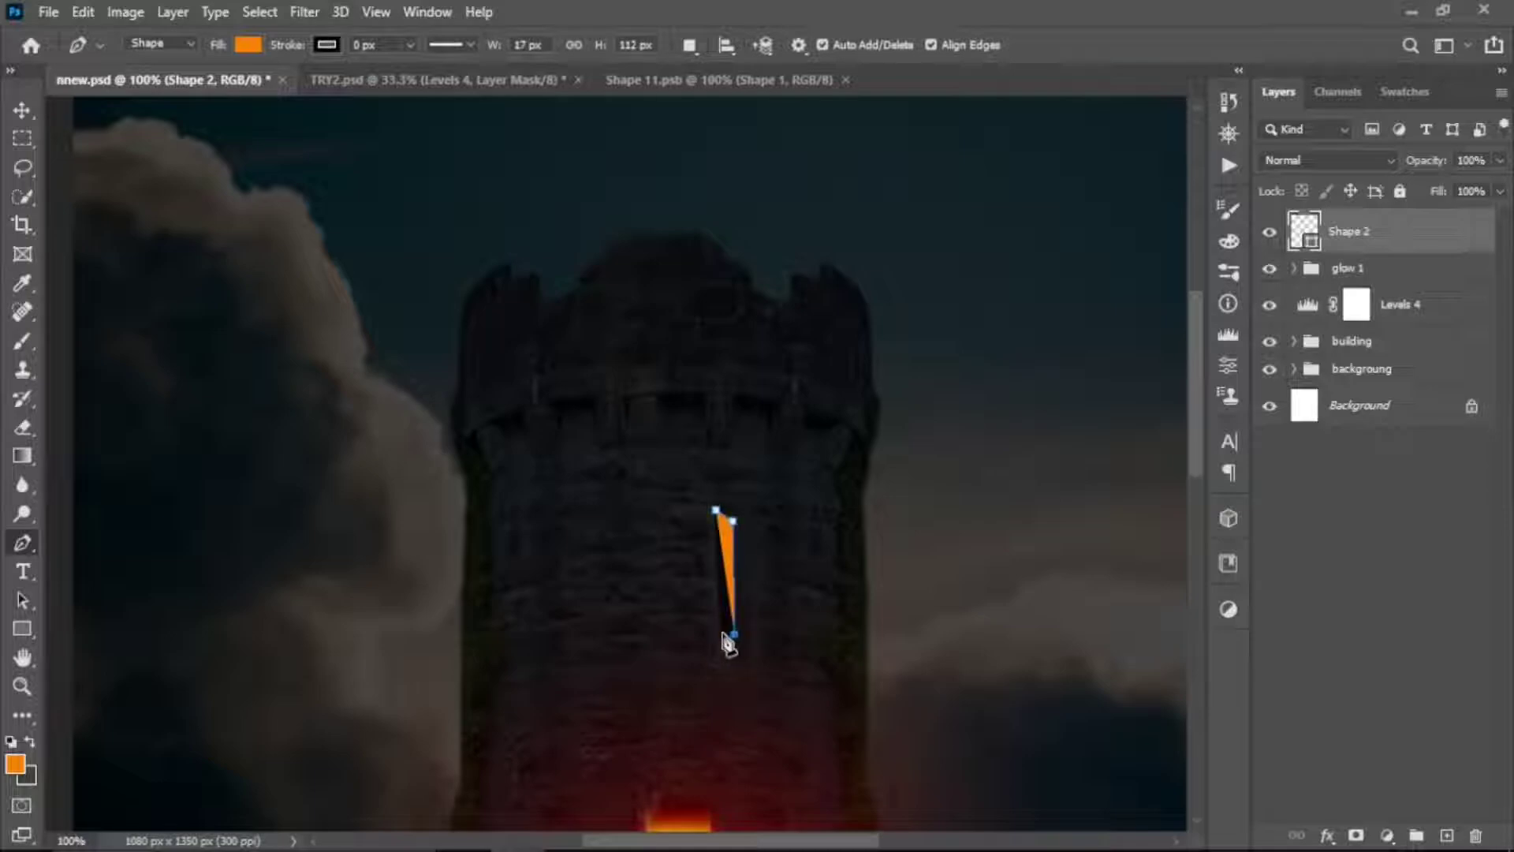
pyautogui.click(718, 633)
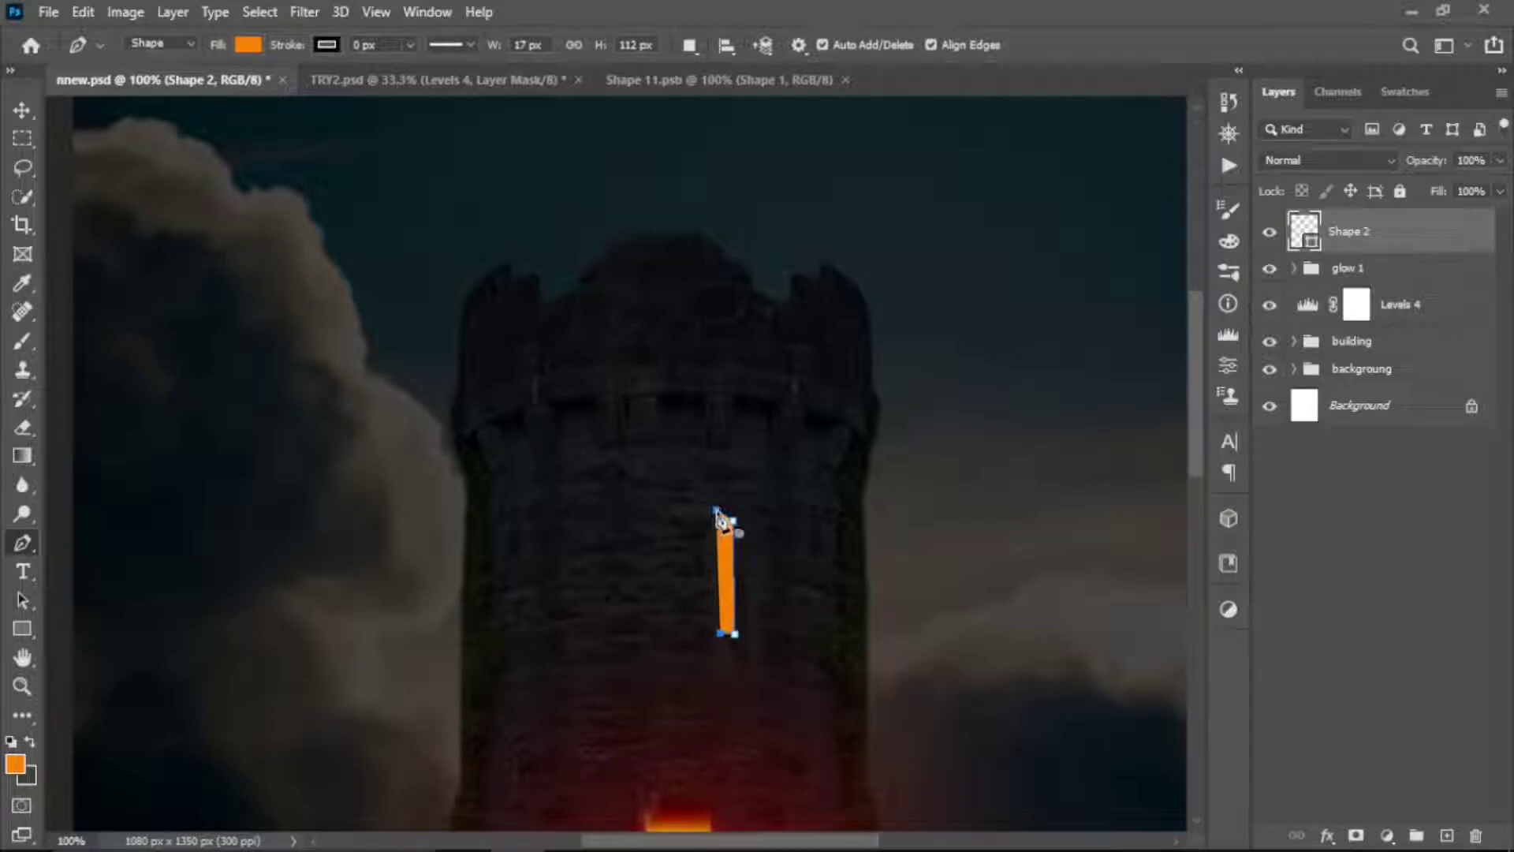
pyautogui.click(717, 511)
pyautogui.press('Return')
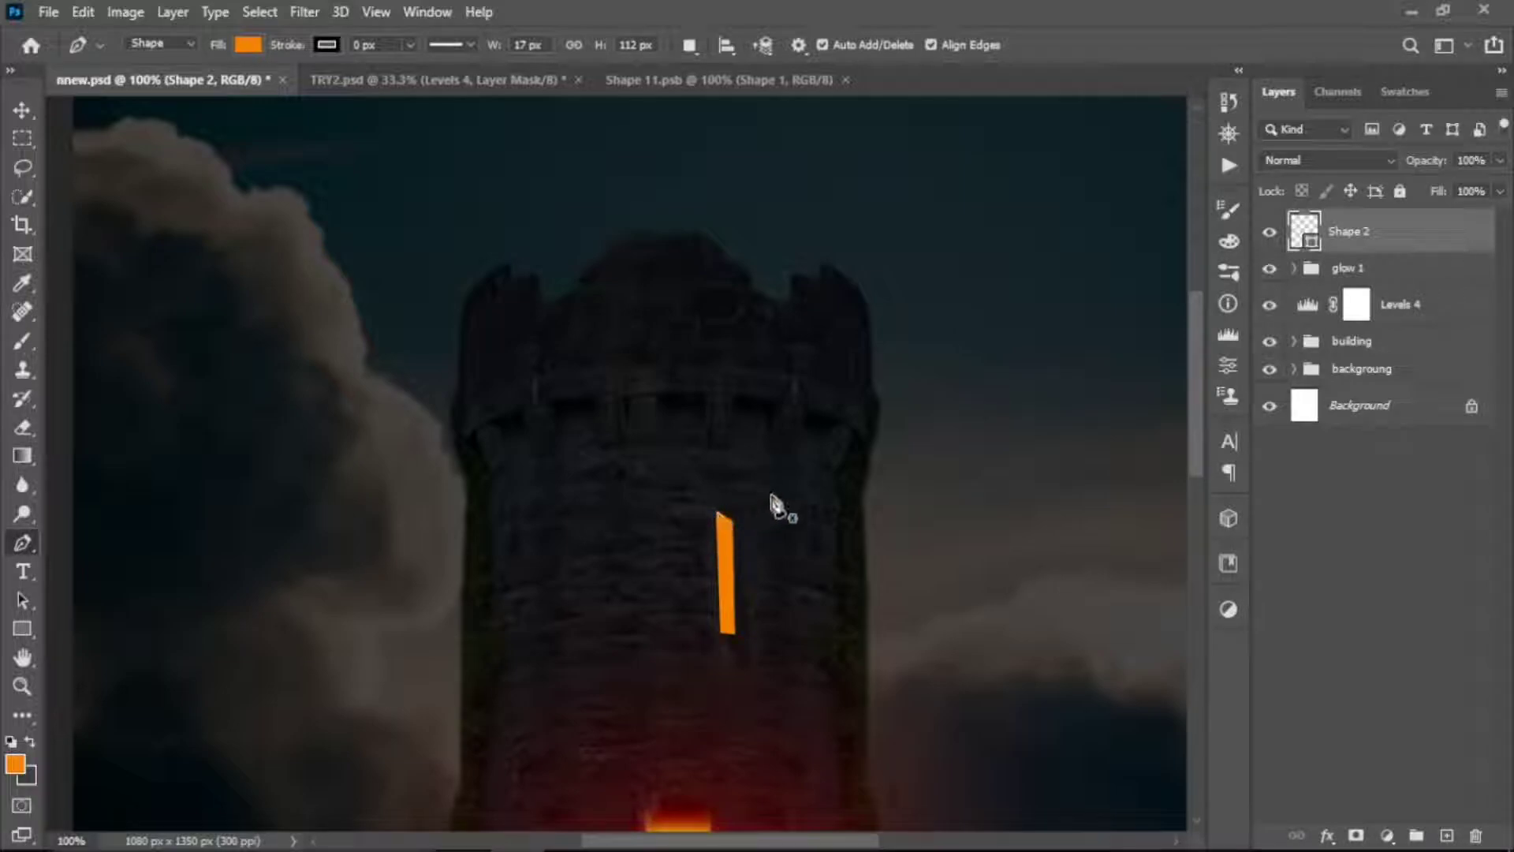
pyautogui.rightClick(1352, 242)
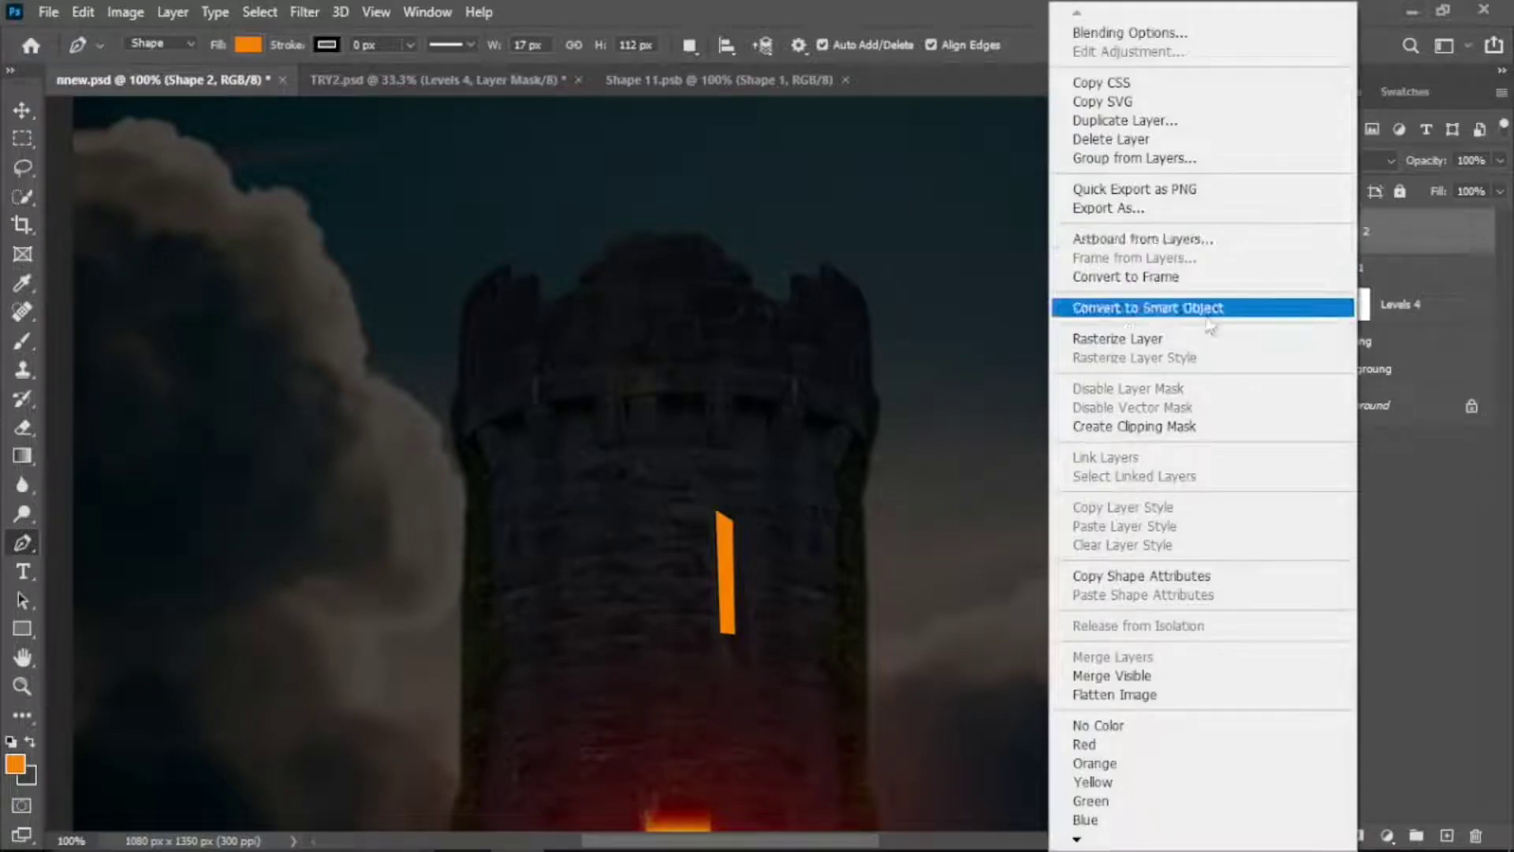
pyautogui.click(1199, 307)
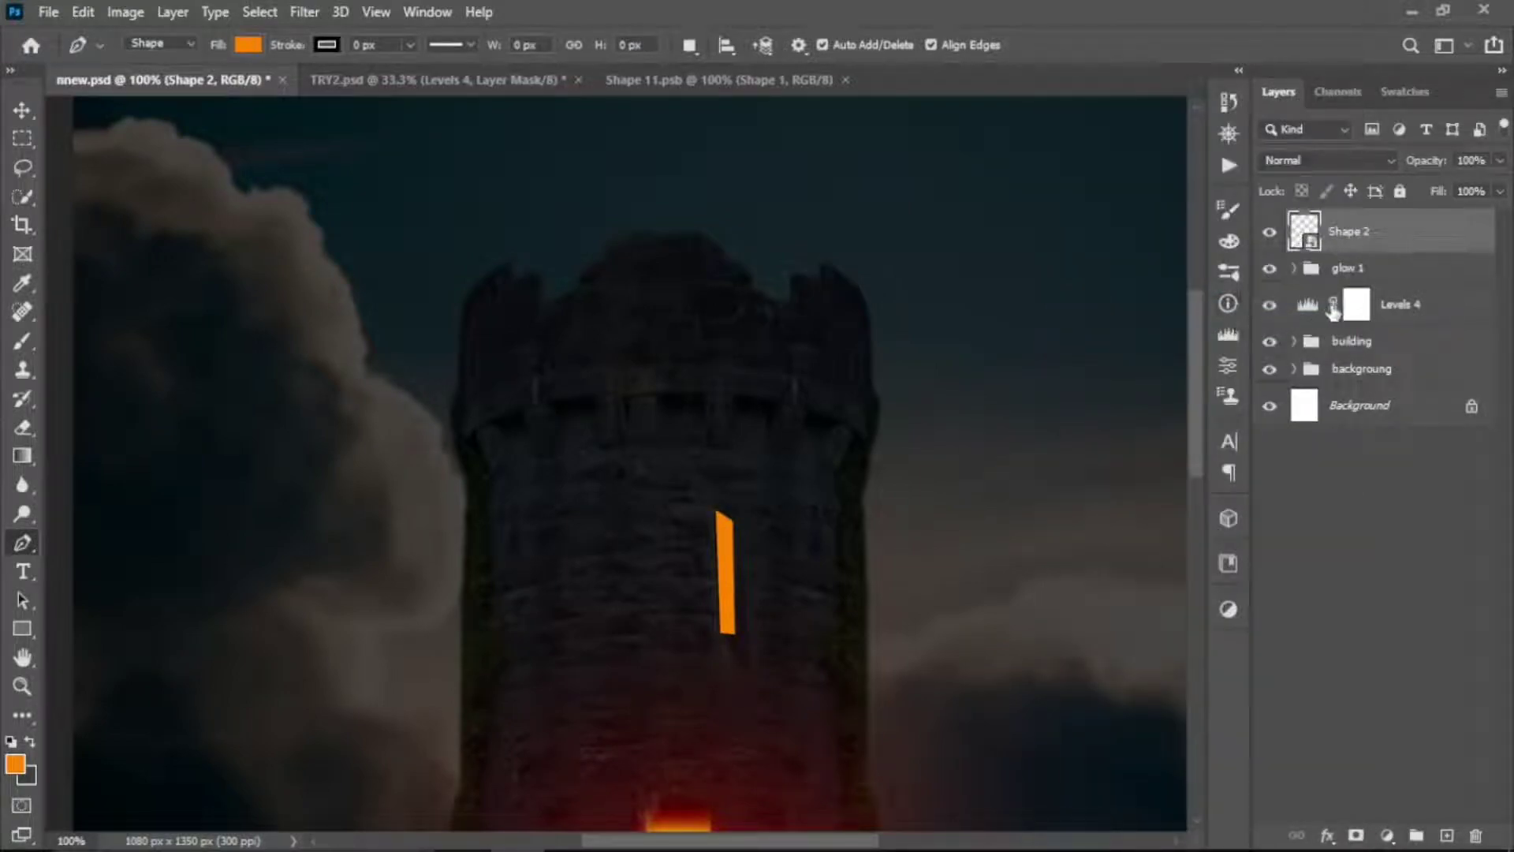
# - Duplicate Shape 2, set the copy to Color Dodge, and give it a 3.0 px Gaussian Blur
pyautogui.hotkey('ctrl', 'j')
pyautogui.click(1329, 161)
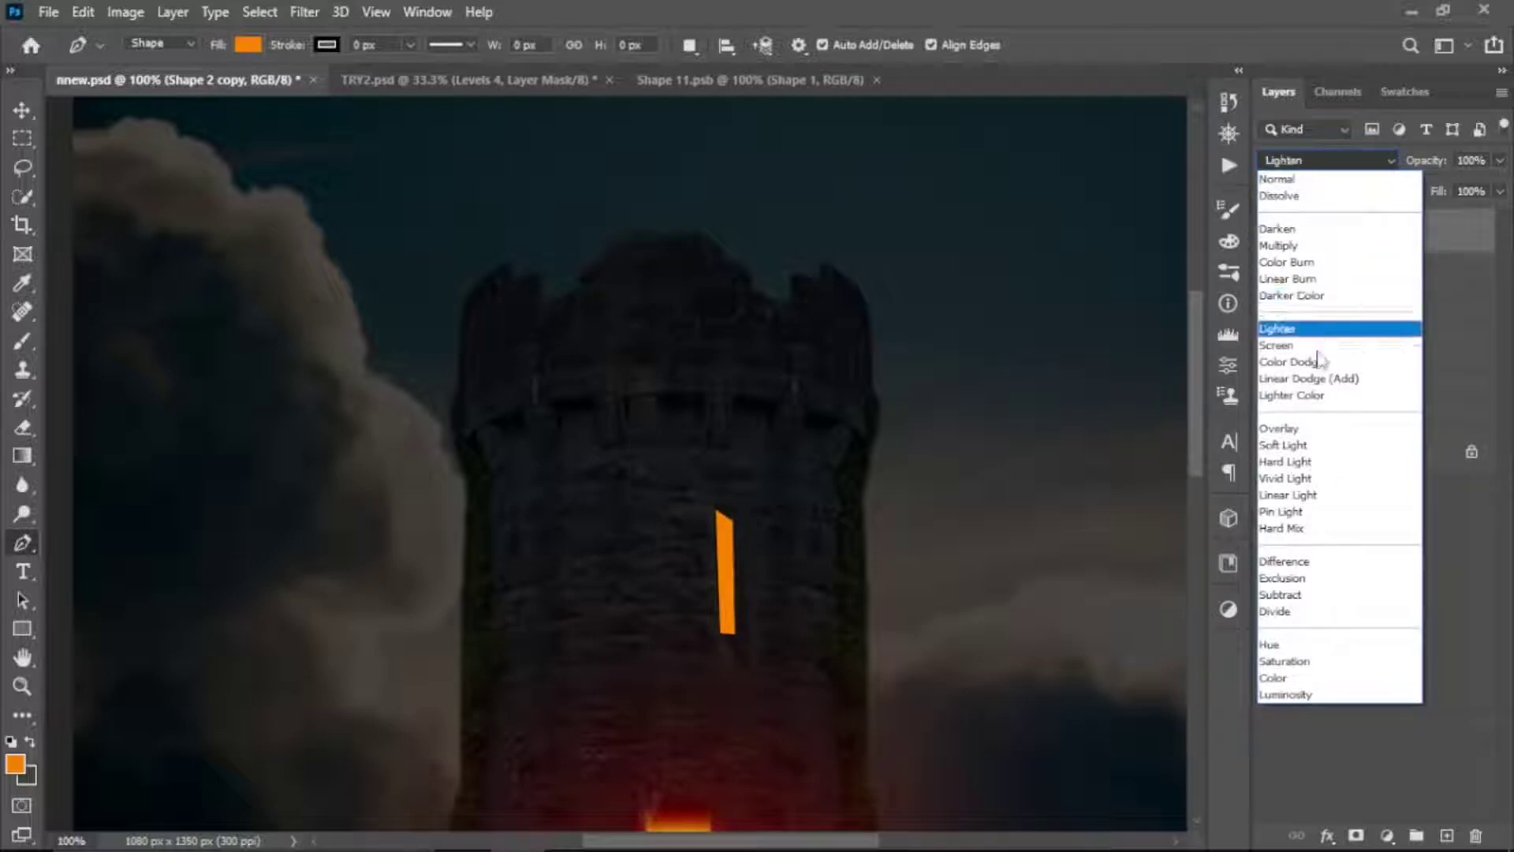
pyautogui.click(1313, 361)
pyautogui.click(304, 12)
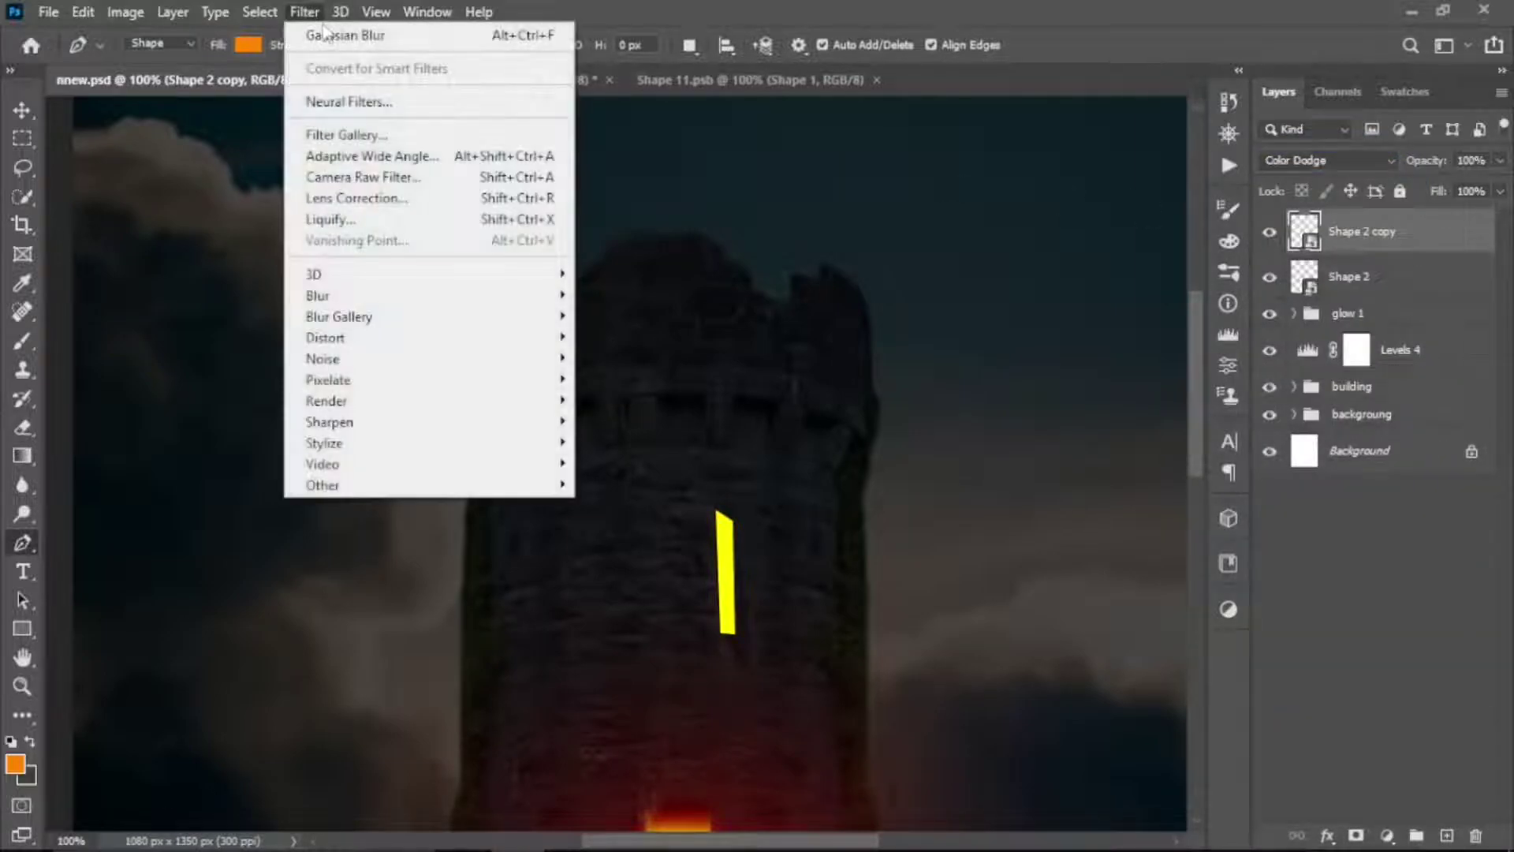
pyautogui.click(326, 34)
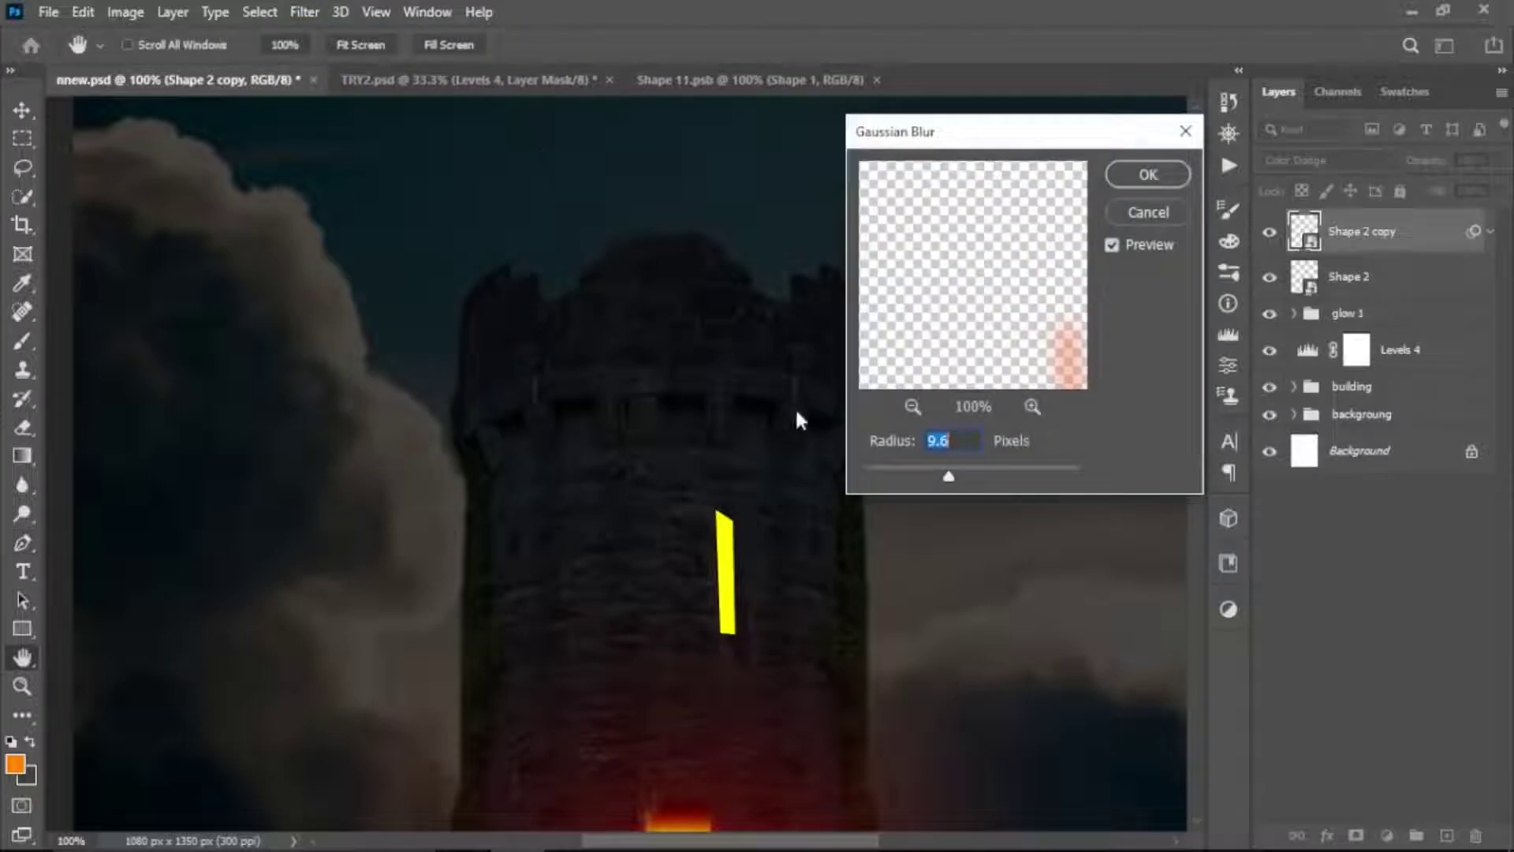
pyautogui.click(907, 469)
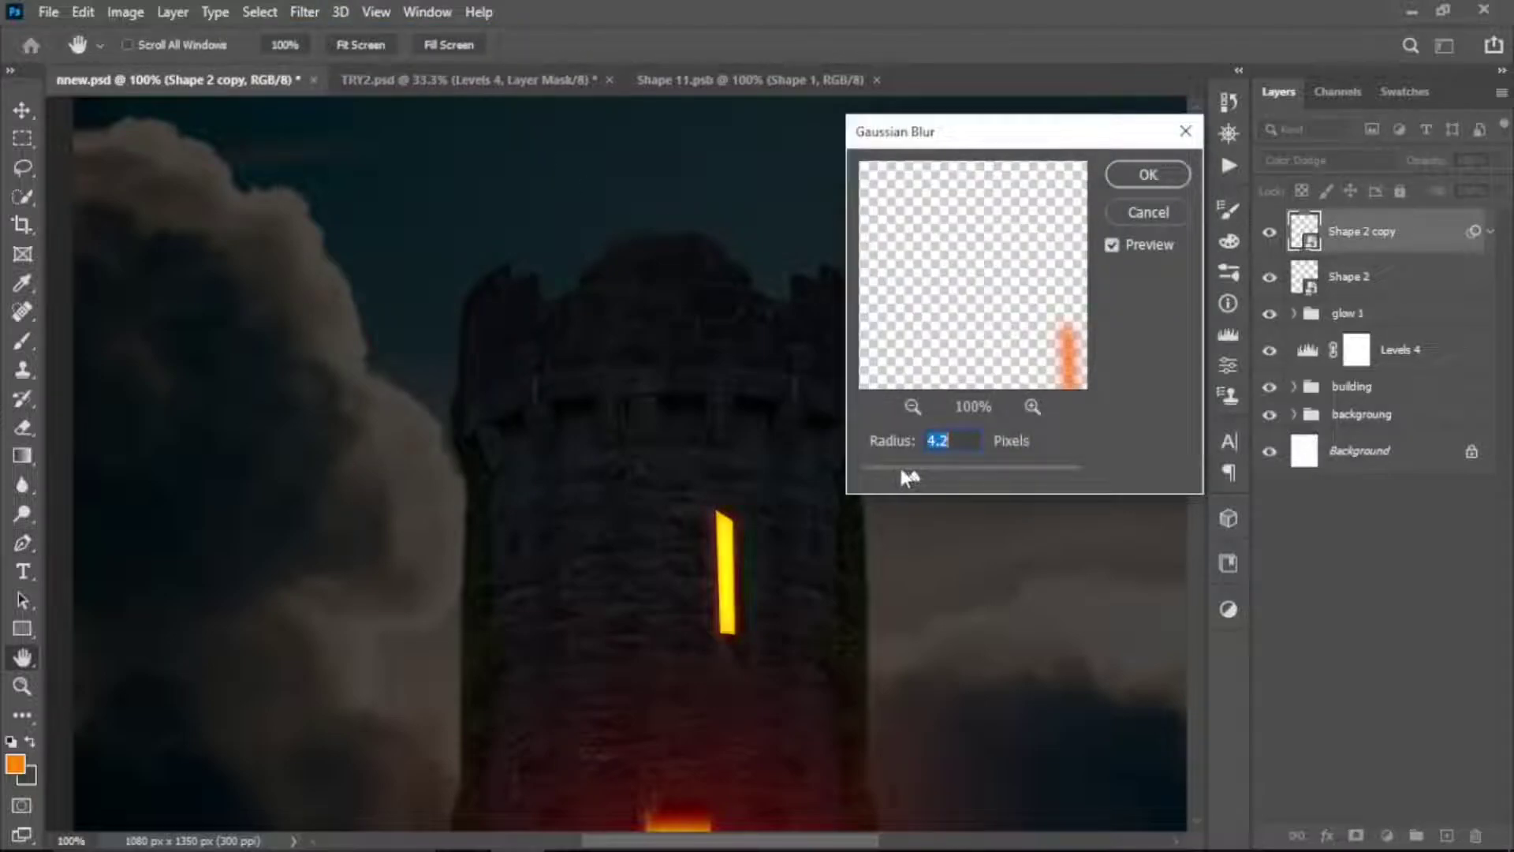
pyautogui.moveTo(904, 471); pyautogui.dragTo(912, 472)
pyautogui.click(1180, 180)
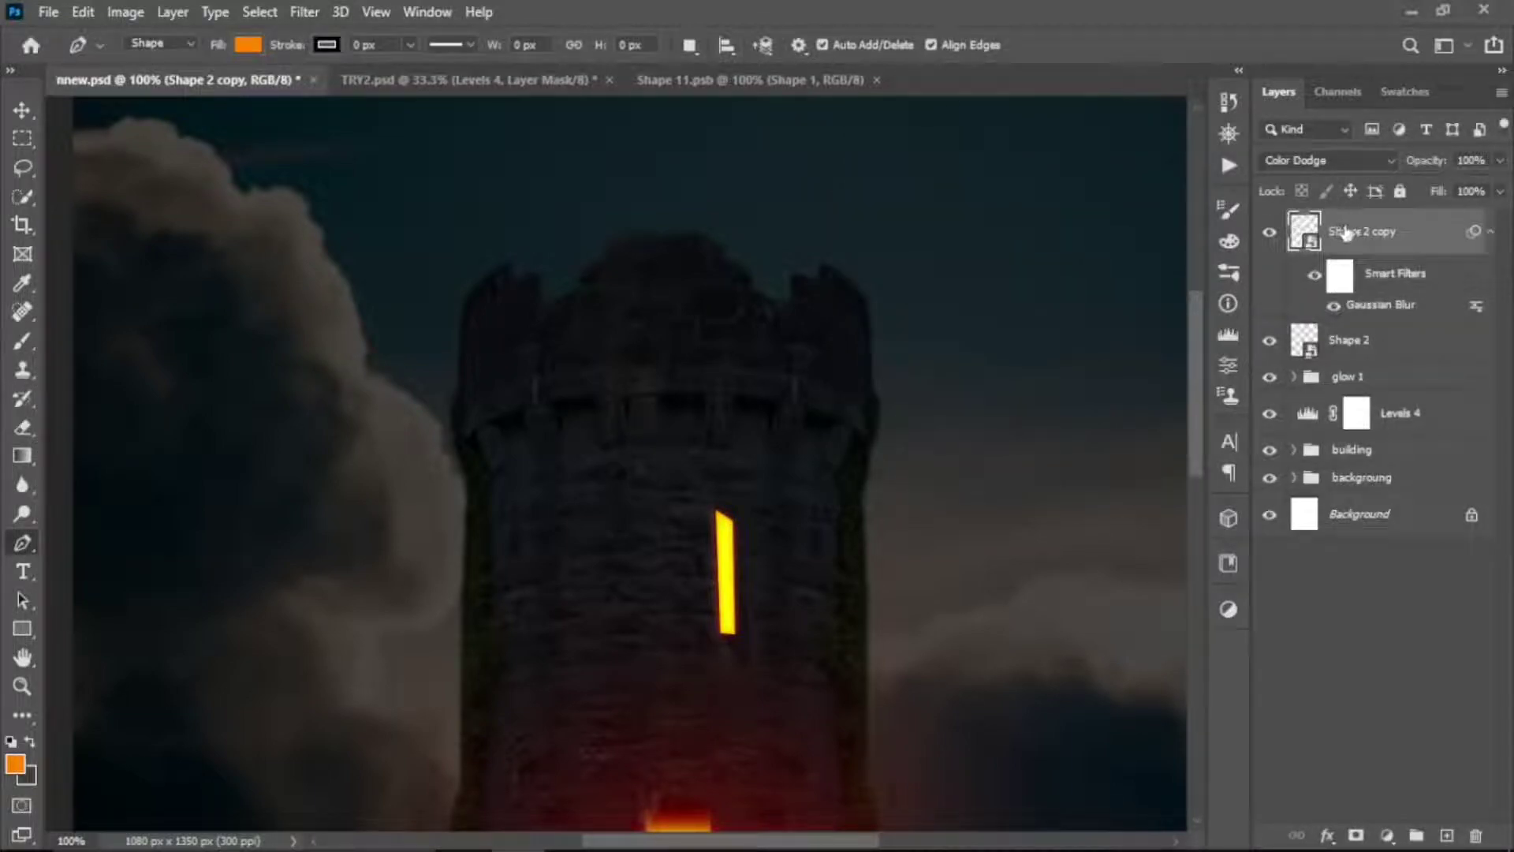
# - Duplicate the blurred slit copy and apply a stronger 5.2 px Gaussian Blur
pyautogui.hotkey('ctrl', 'j')
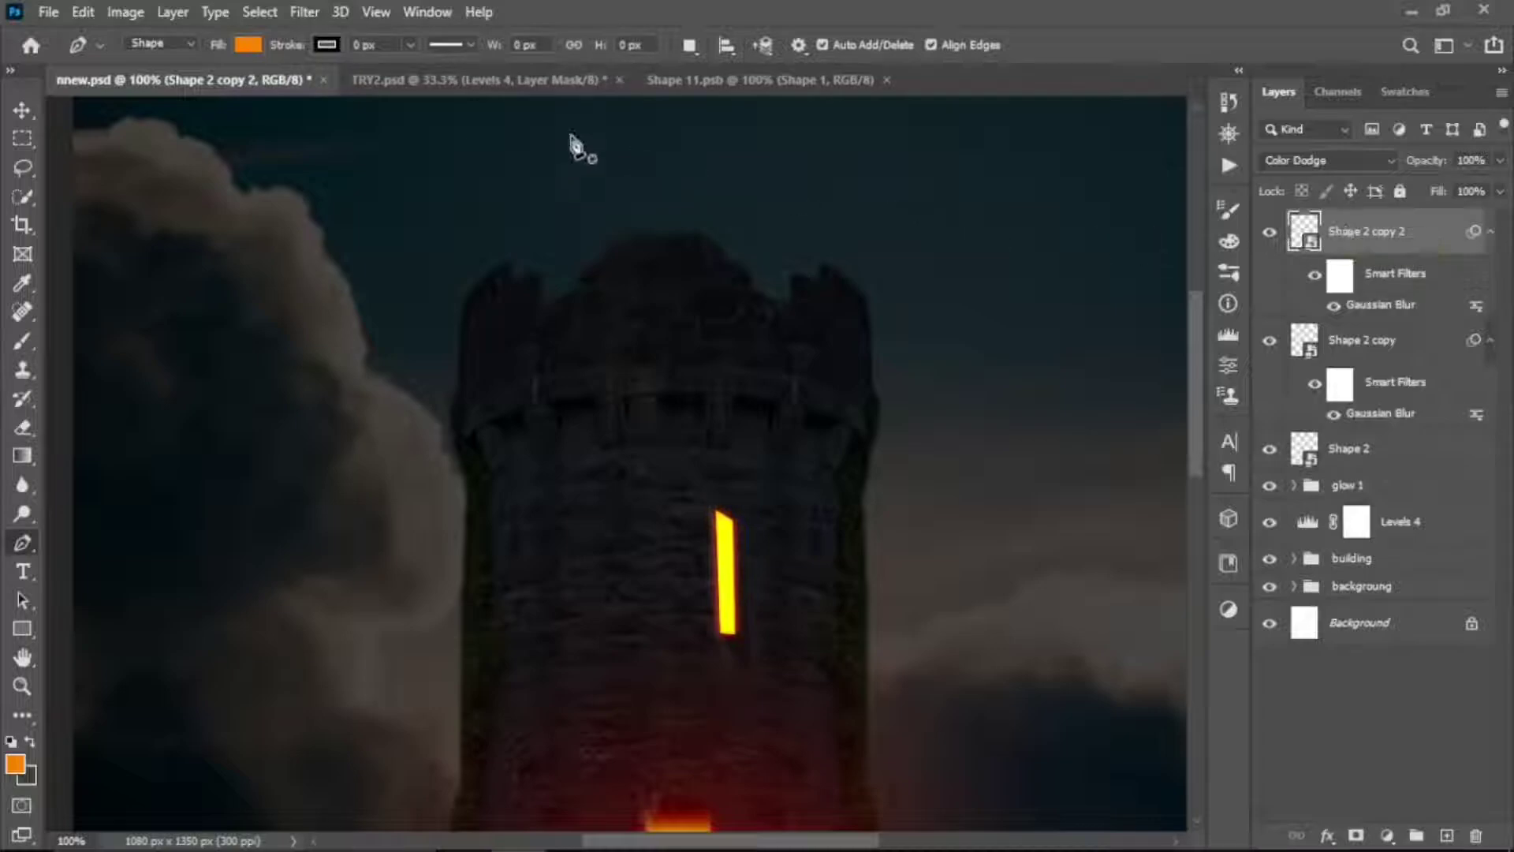
pyautogui.click(318, 16)
pyautogui.click(339, 38)
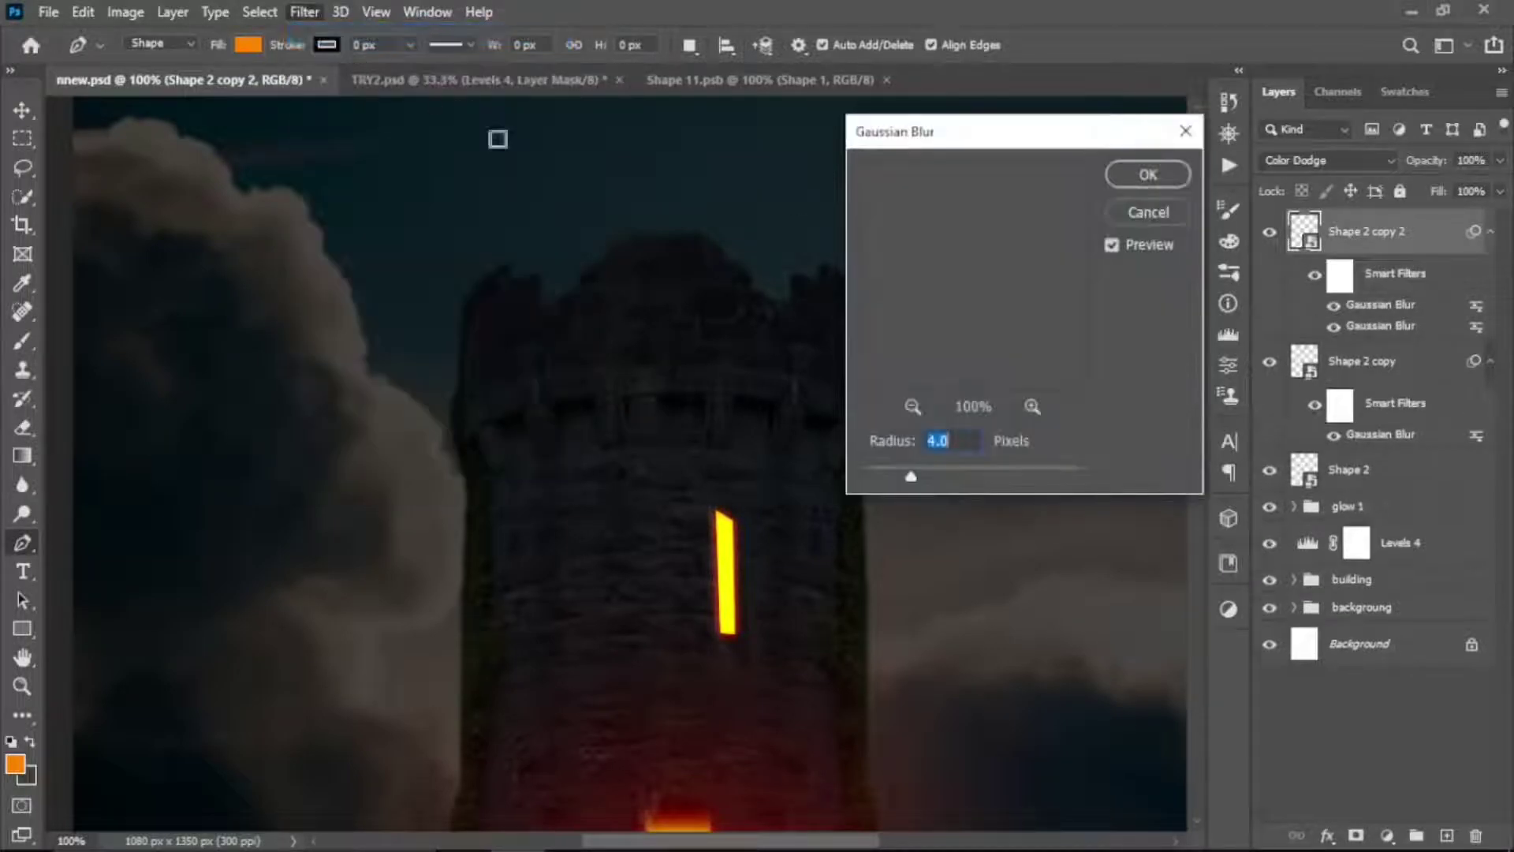
pyautogui.moveTo(919, 479); pyautogui.dragTo(928, 480)
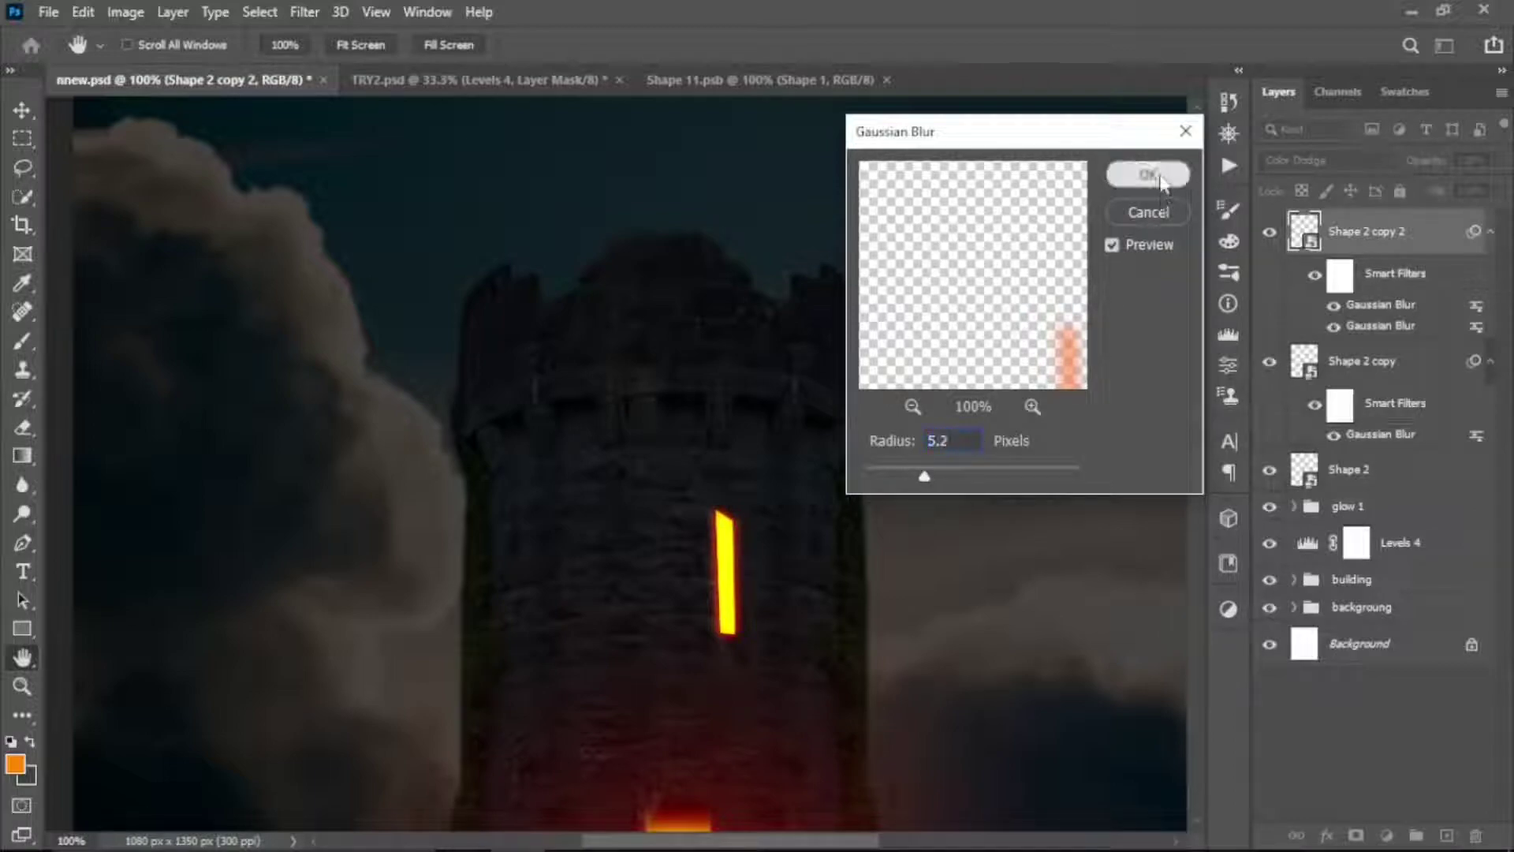
pyautogui.click(1158, 177)
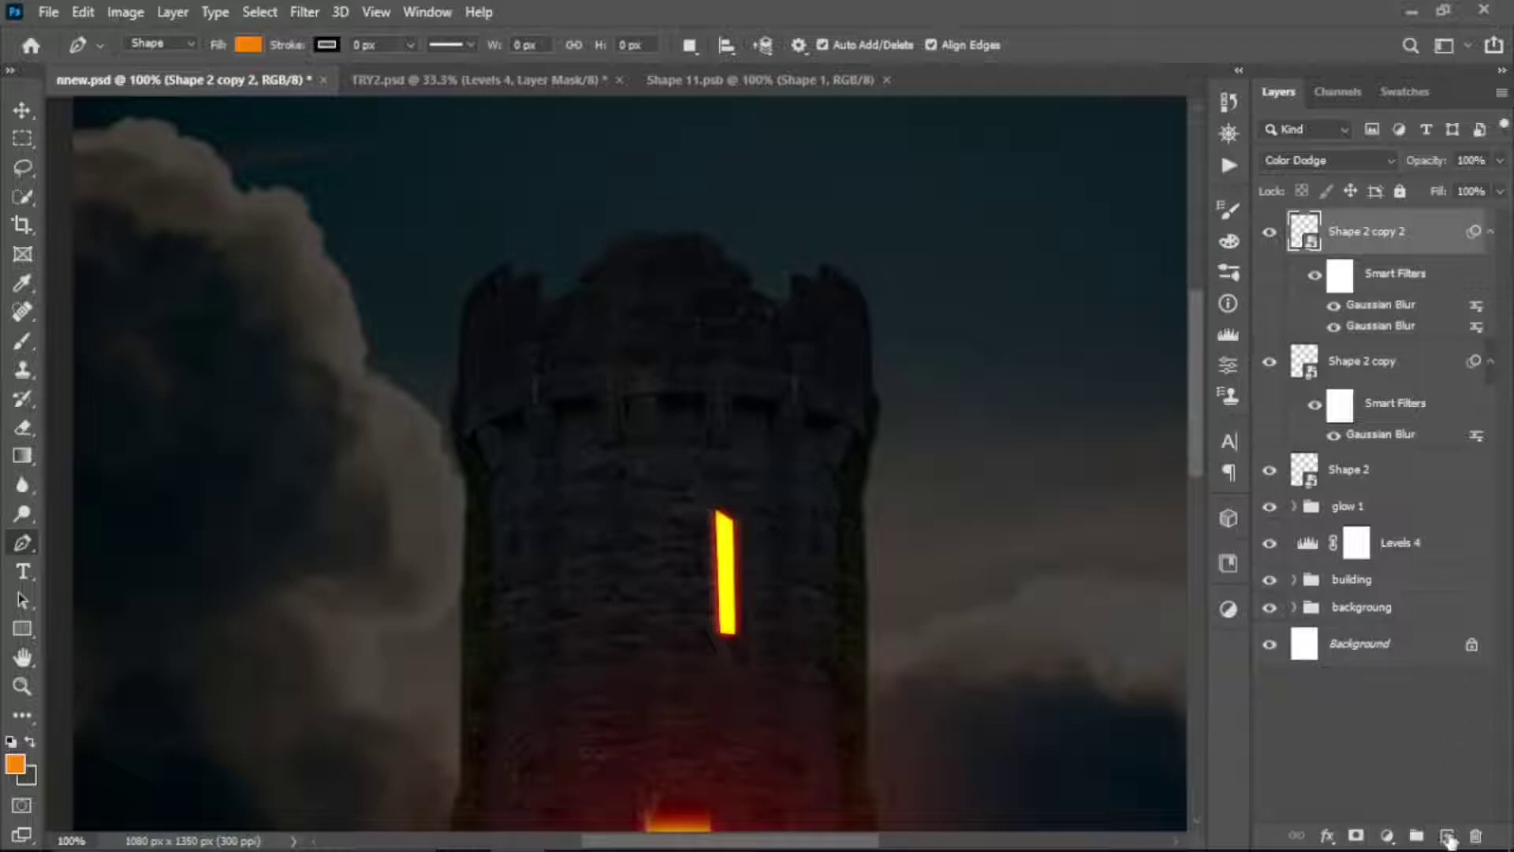
# - Add a new empty Layer 2 on top set to Vivid Light
pyautogui.click(1446, 836)
pyautogui.click(1303, 161)
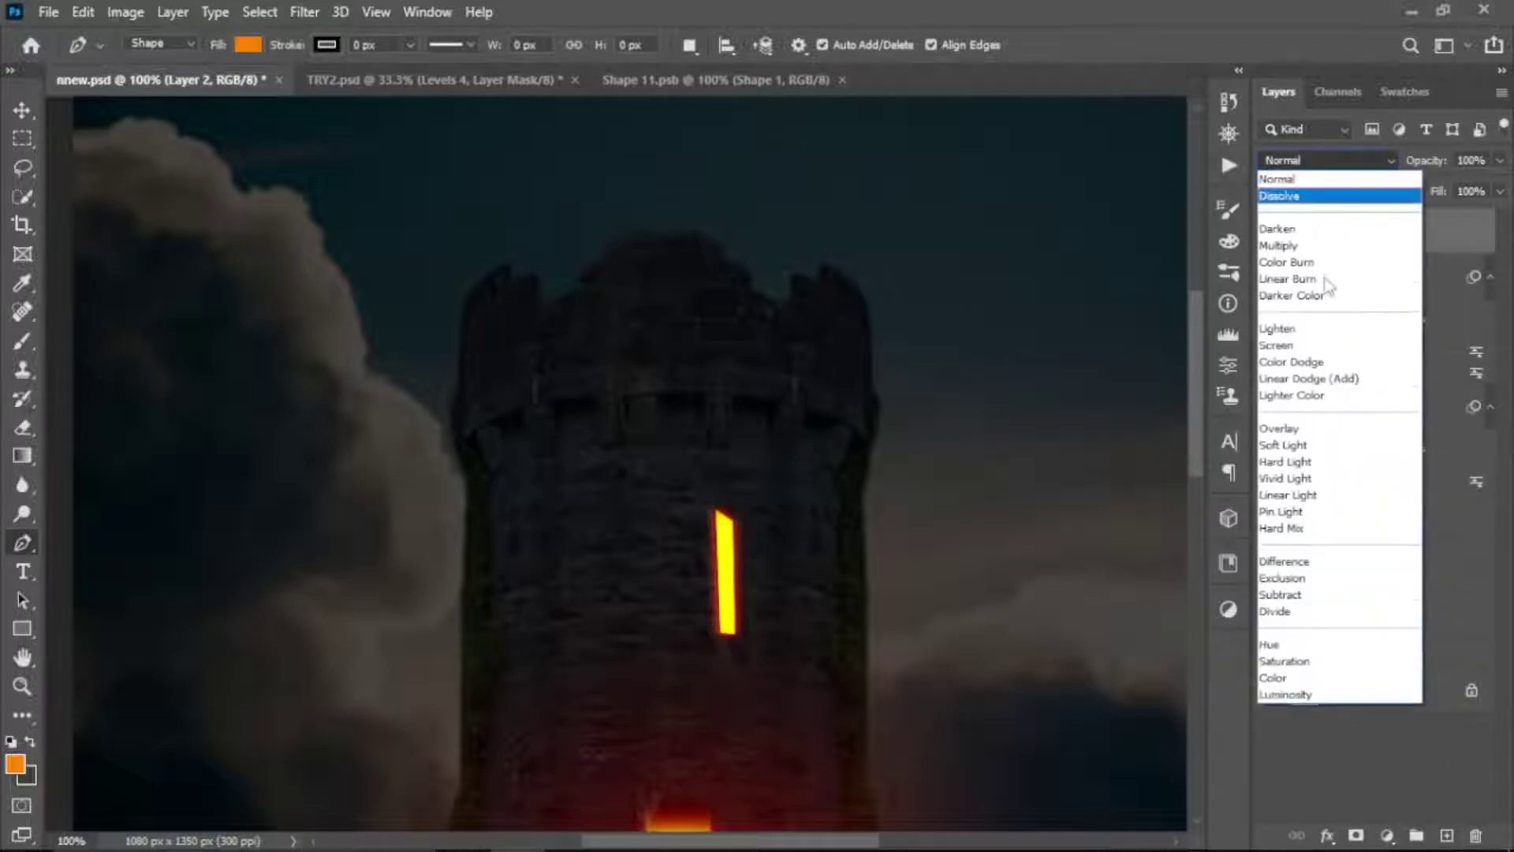
pyautogui.click(1301, 485)
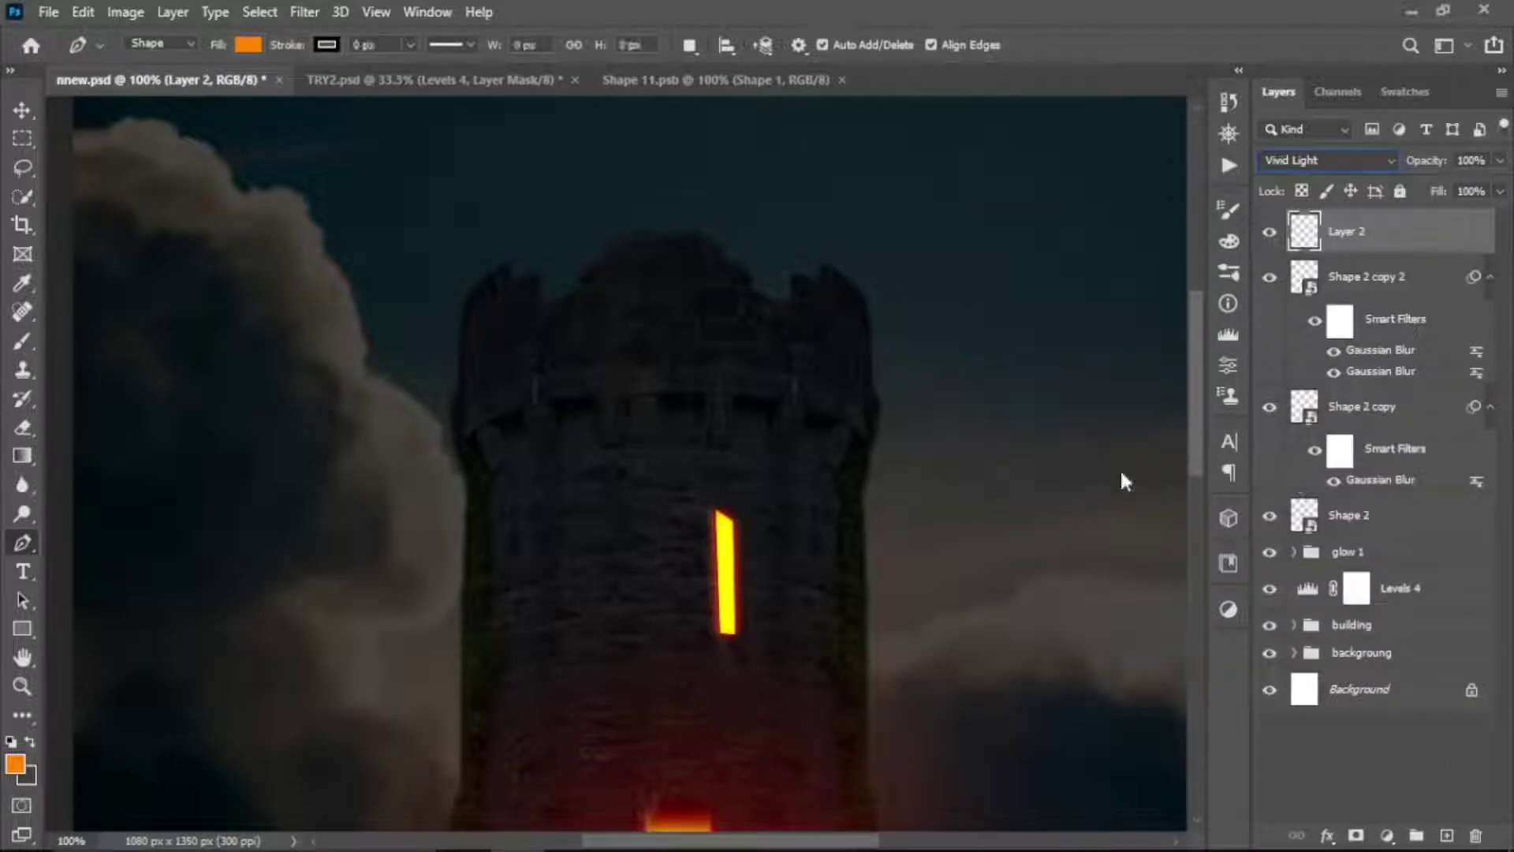
# - Paint a red glow near the window slit with a 250 px brush and lower the layer's opacity
pyautogui.press('b')
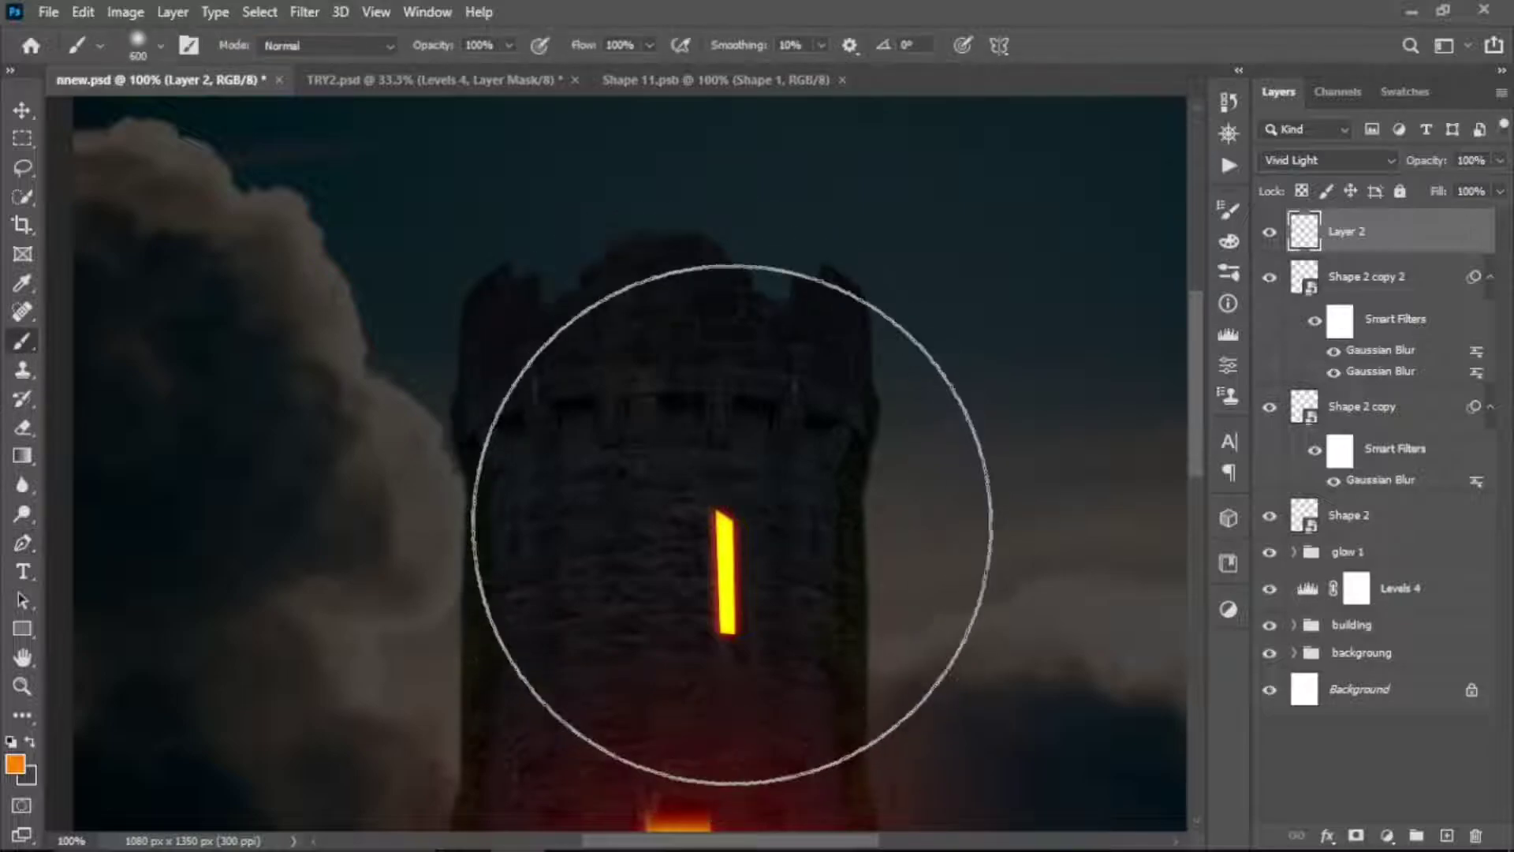
pyautogui.press('[')
pyautogui.press('[')
pyautogui.press('[')
pyautogui.press('[')
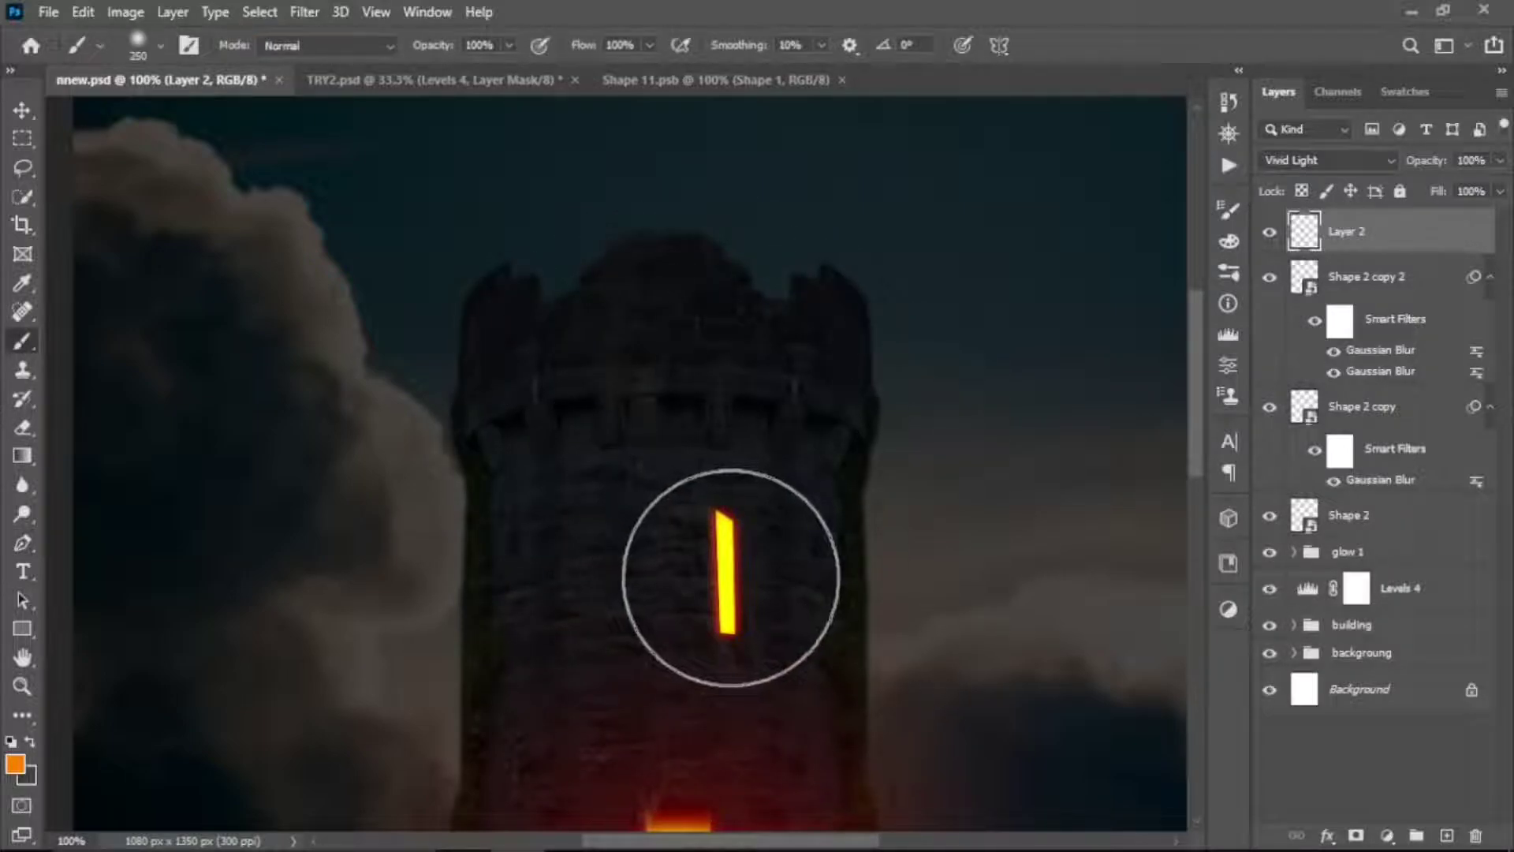
pyautogui.click(728, 572)
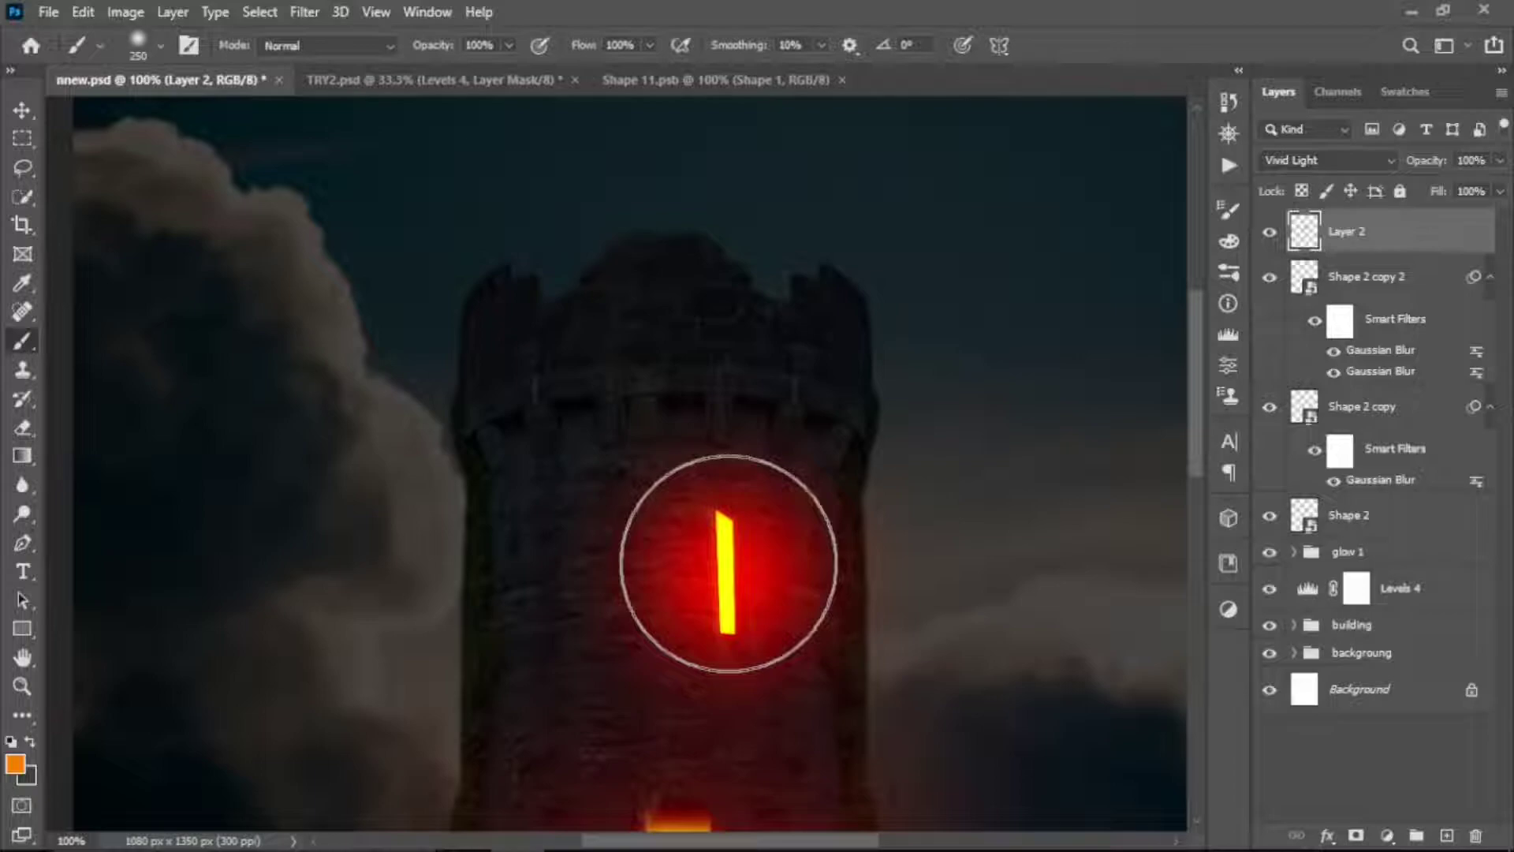
pyautogui.click(1500, 164)
pyautogui.moveTo(1499, 170); pyautogui.dragTo(1434, 191)
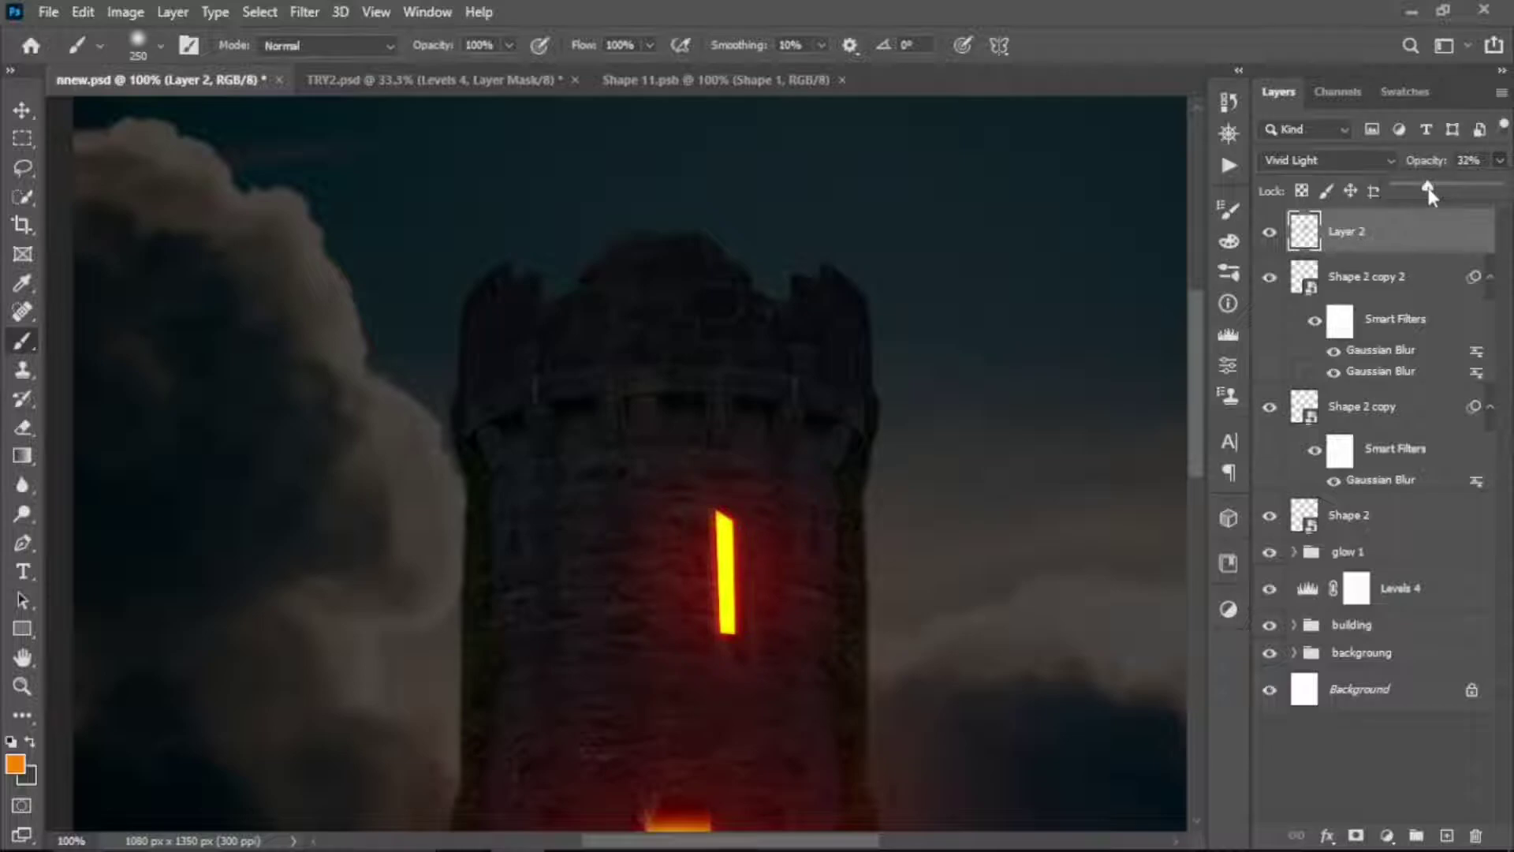
# - Paint red around the upper window slit with a smaller brush, settling the layer at 22% opacity
pyautogui.press('Return')
pyautogui.hotkey('ctrl', '-')
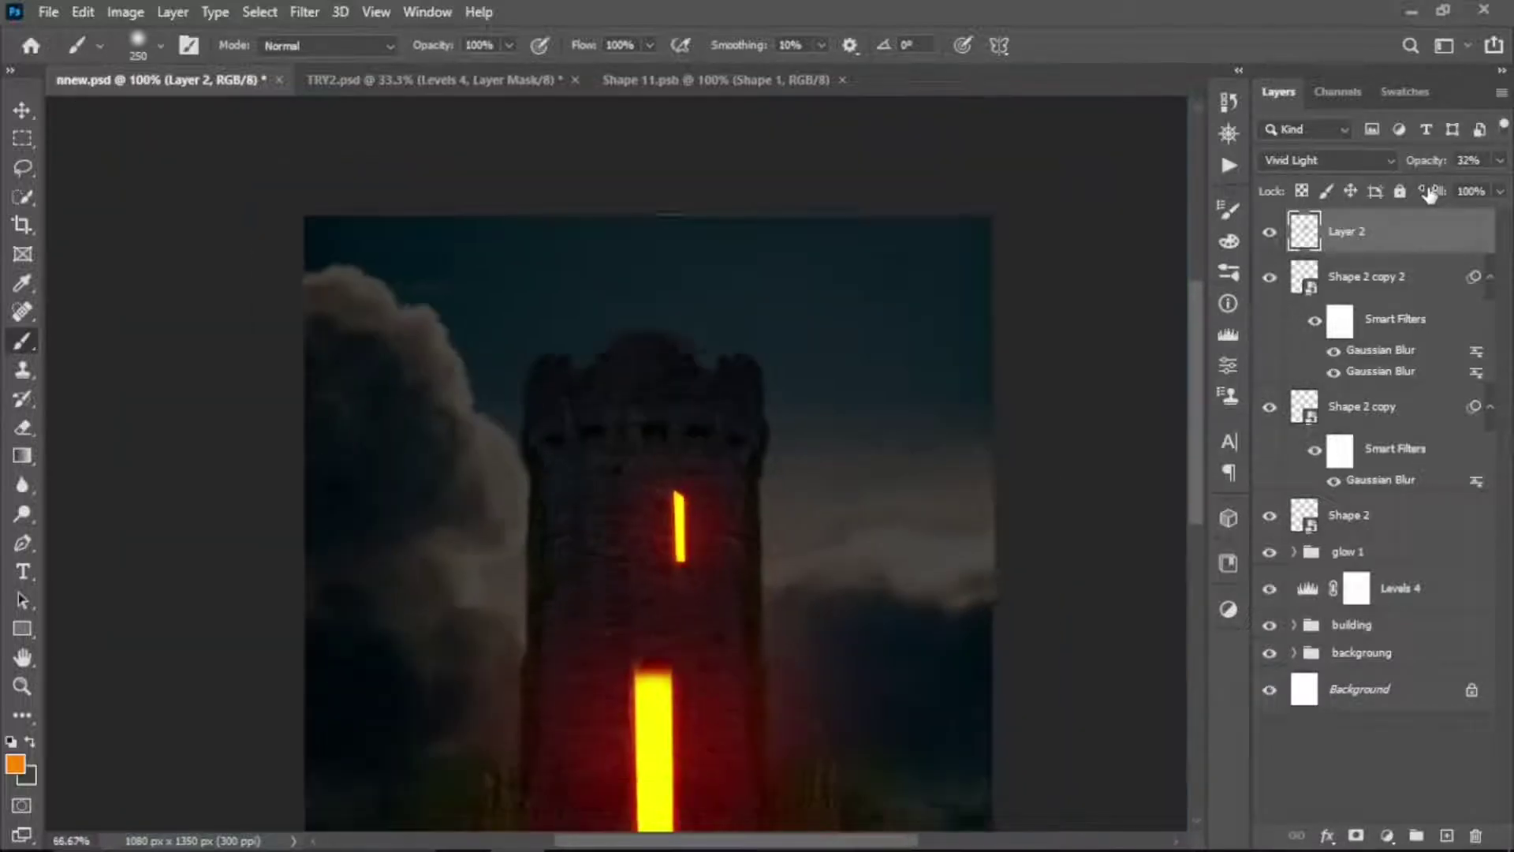
pyautogui.hotkey('ctrl', '-')
pyautogui.hotkey('ctrl', '+')
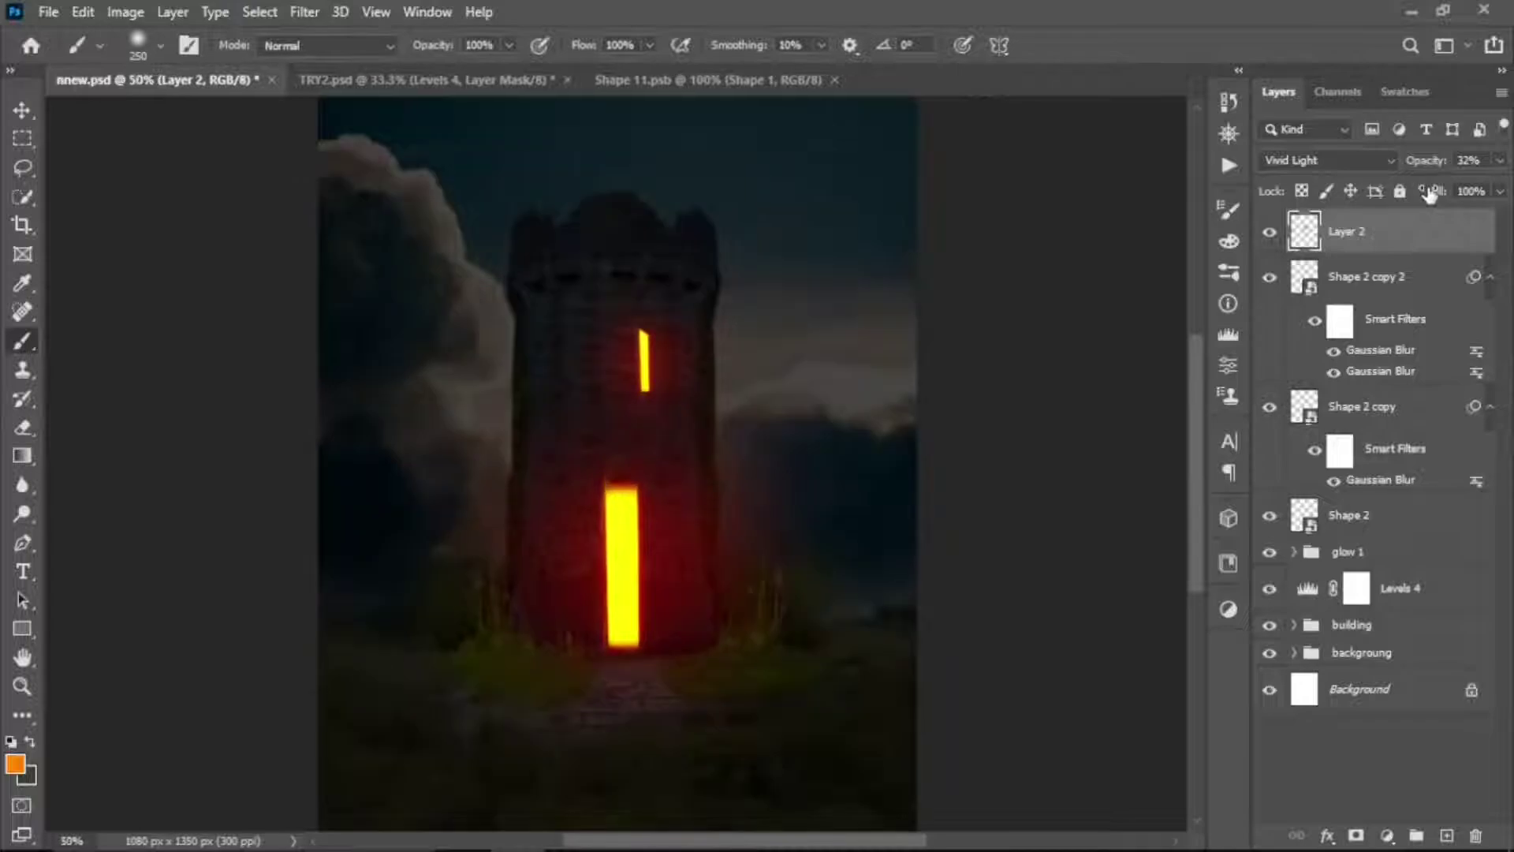
pyautogui.hotkey('ctrl', '+')
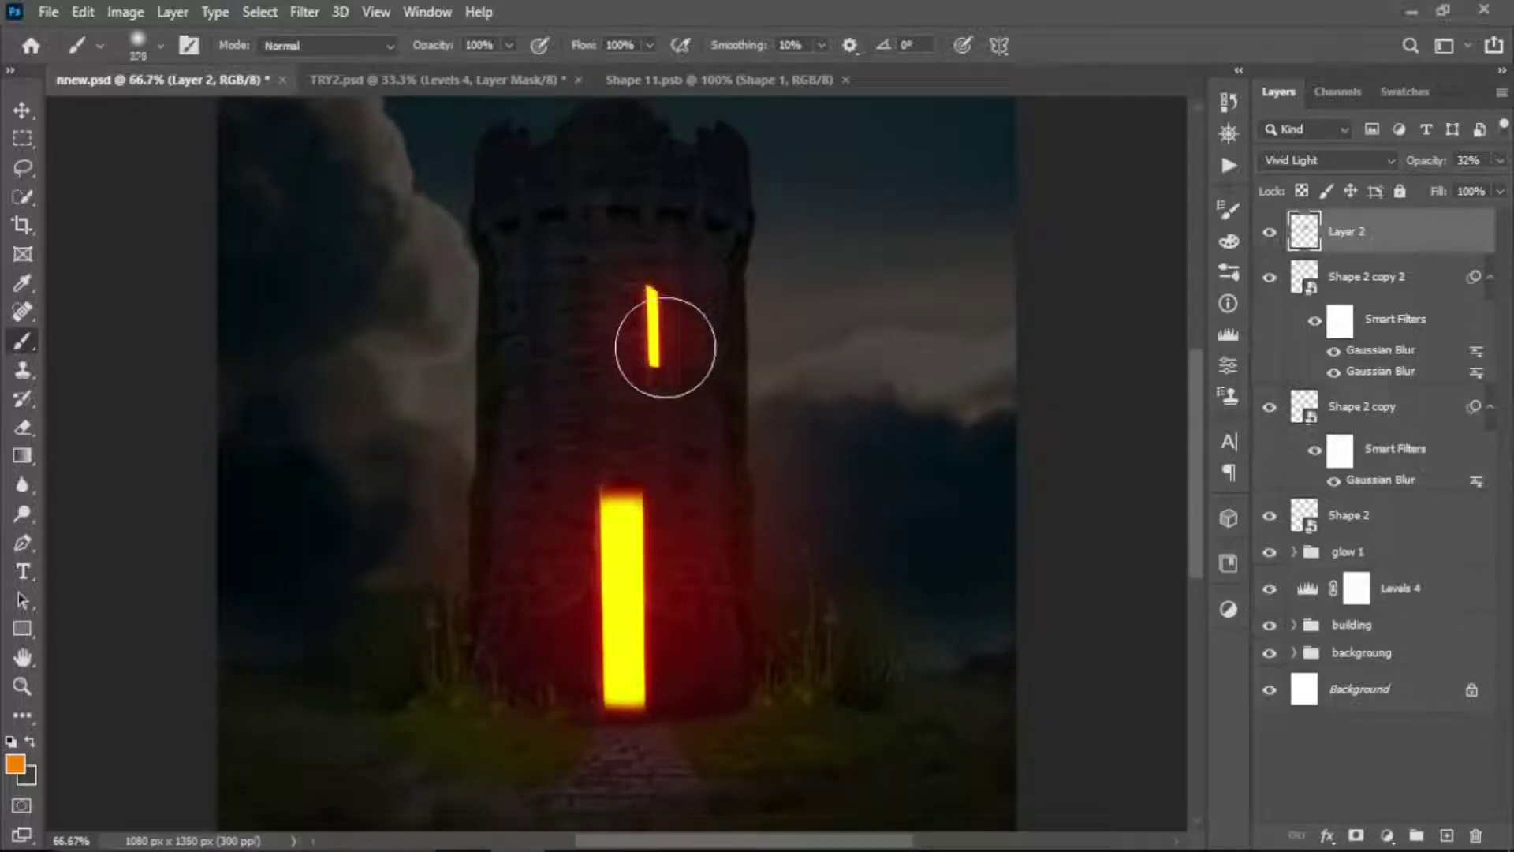
pyautogui.press('[')
pyautogui.press('[')
pyautogui.moveTo(653, 308); pyautogui.dragTo(647, 354)
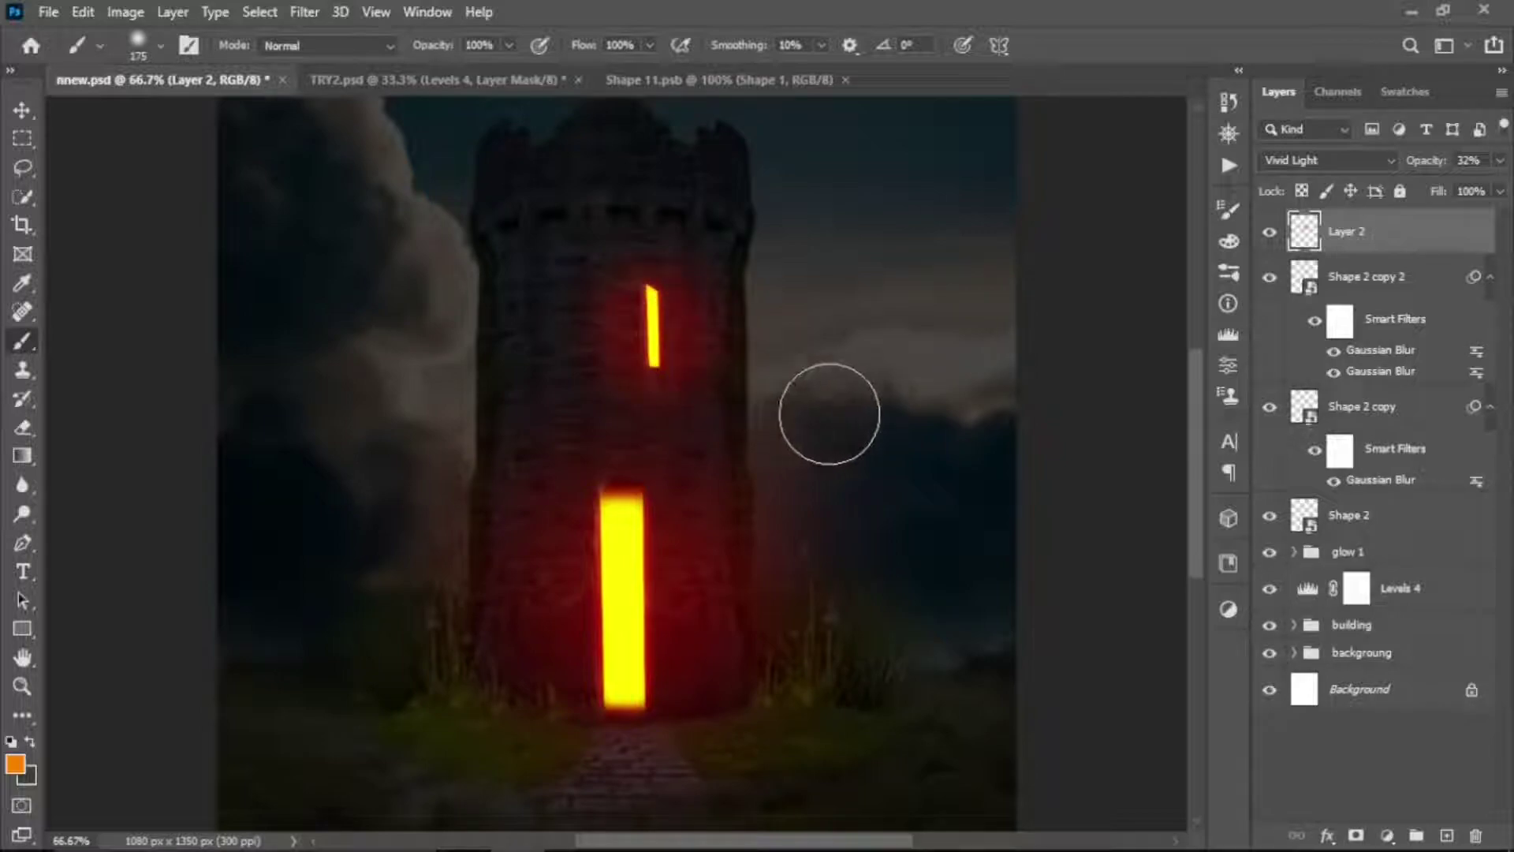
pyautogui.click(1500, 161)
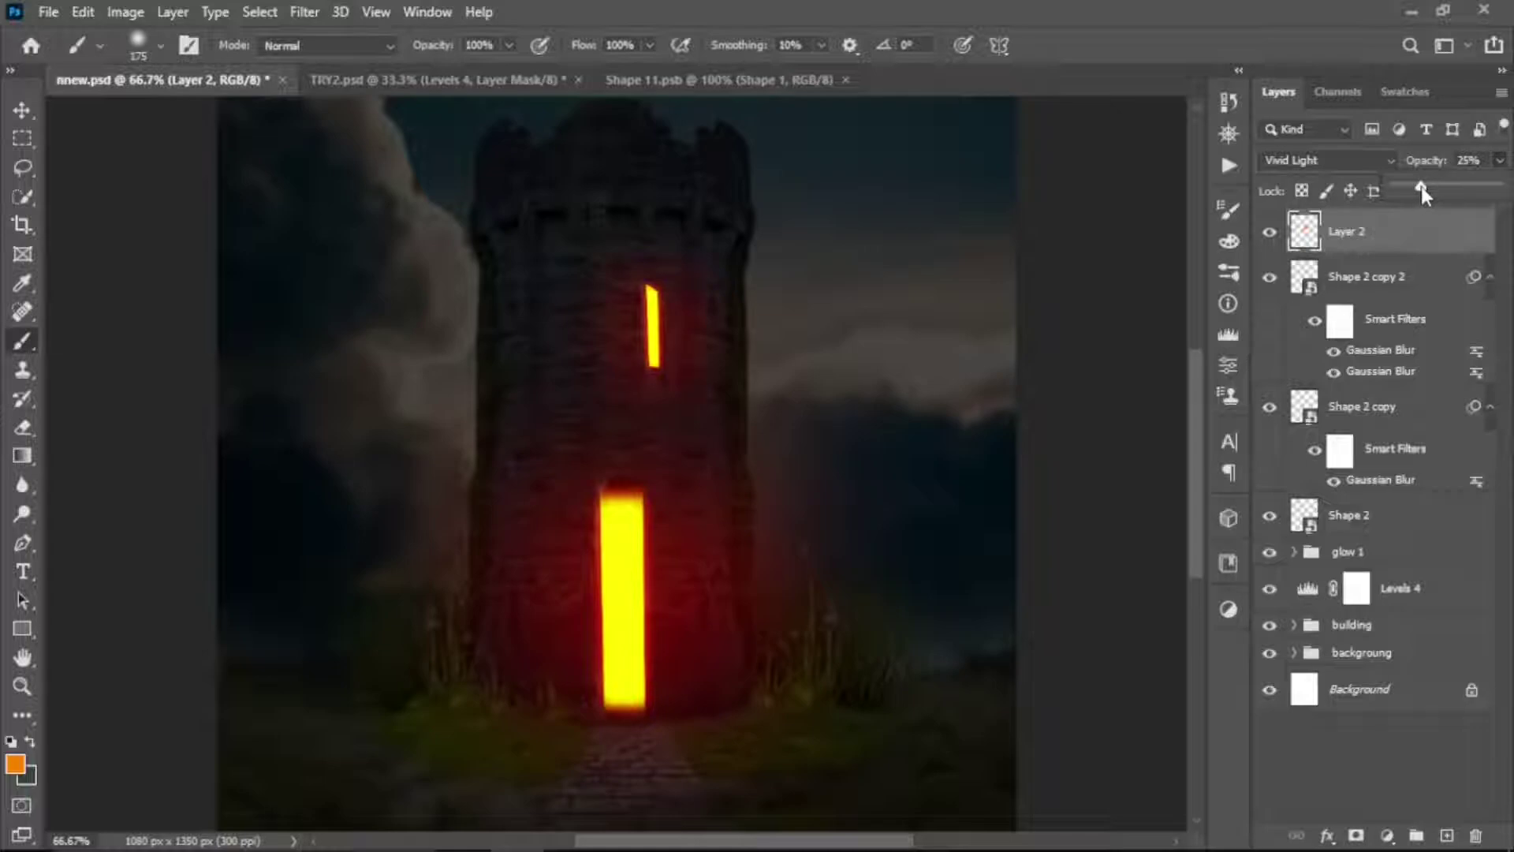
pyautogui.click(1449, 221)
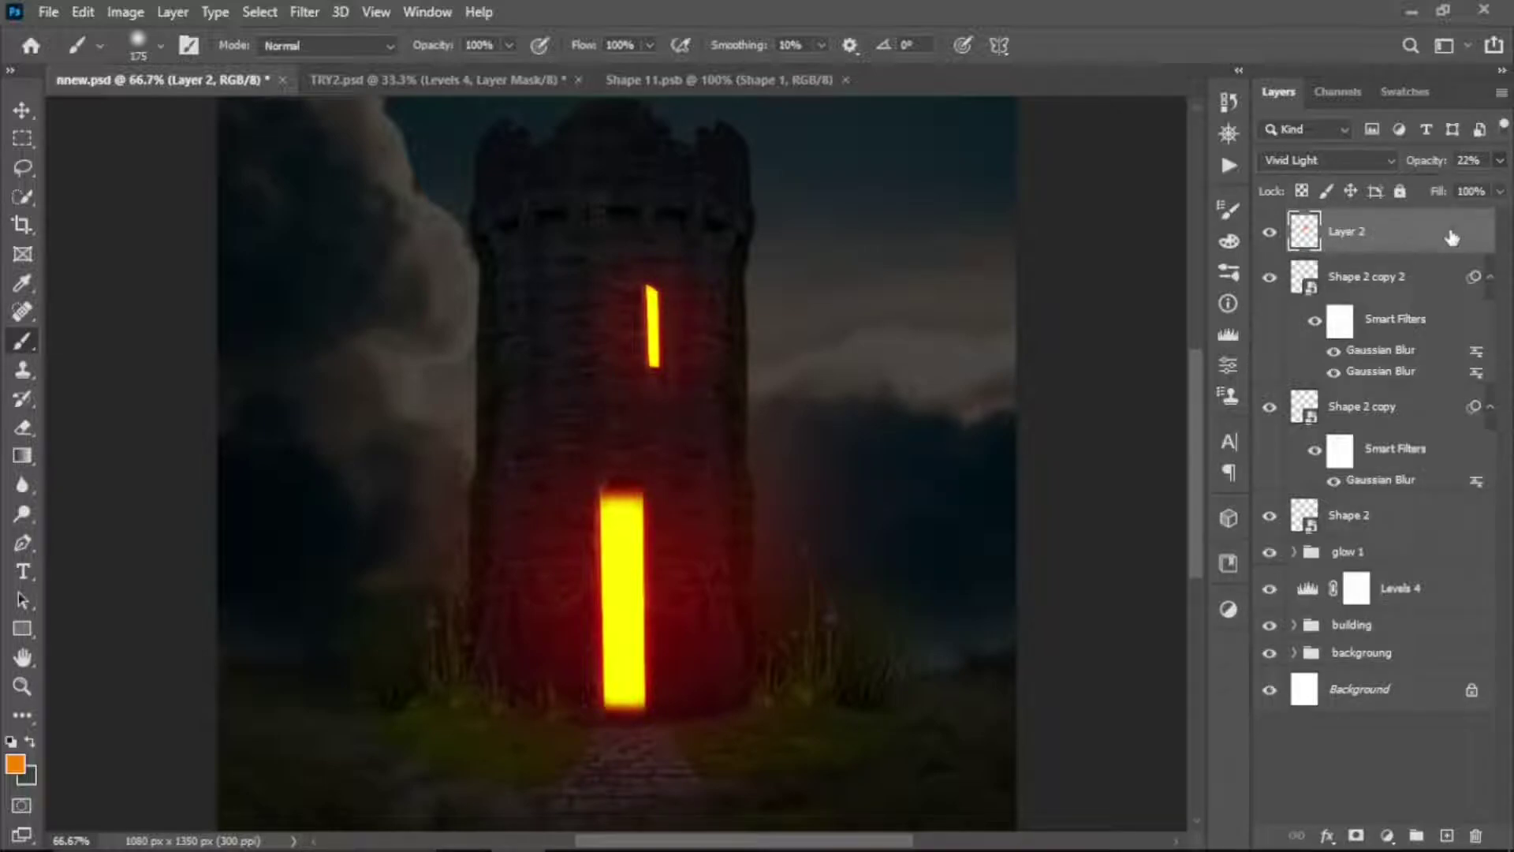
# - Group the window glow layers from Layer 2 to Shape 2 into a group named glow 2
pyautogui.keyDown('shift'); pyautogui.click(1407, 521); pyautogui.keyUp('shift')
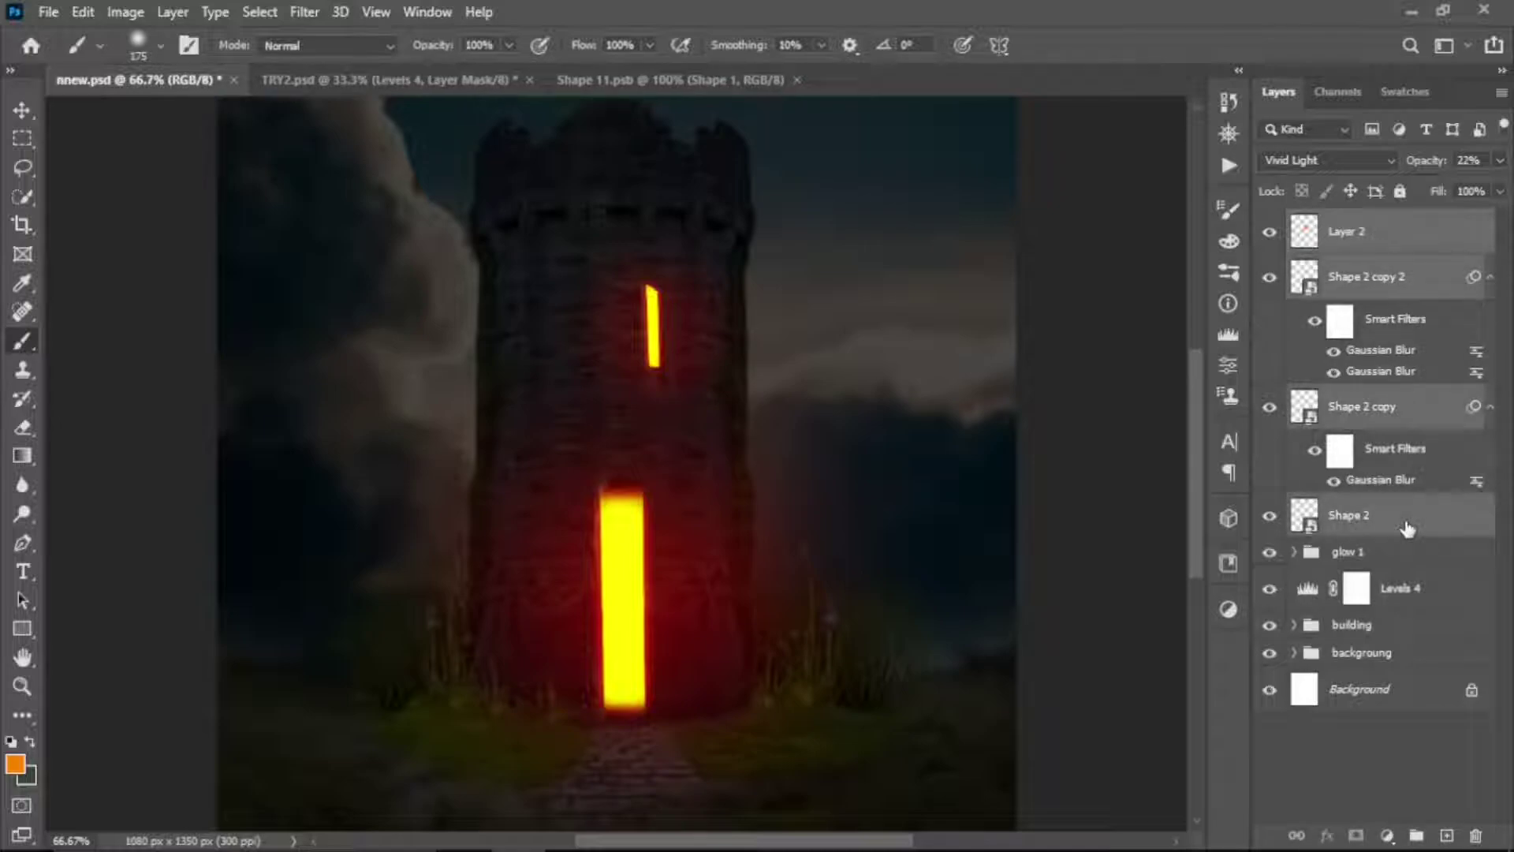
pyautogui.hotkey('ctrl', 'g')
pyautogui.doubleClick(1351, 224)
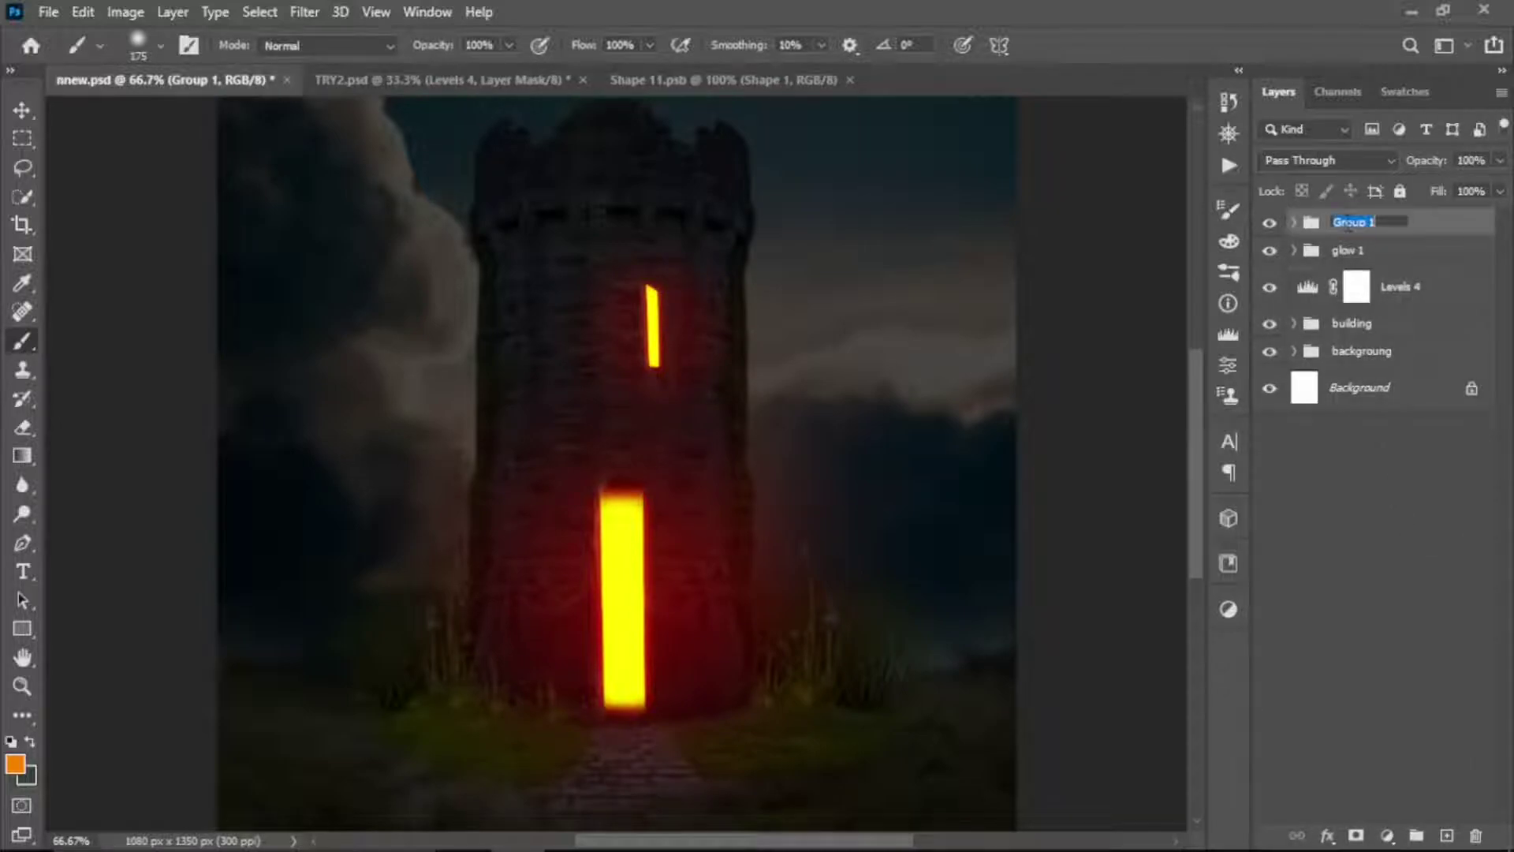
pyautogui.write('d')
pyautogui.press('Return')
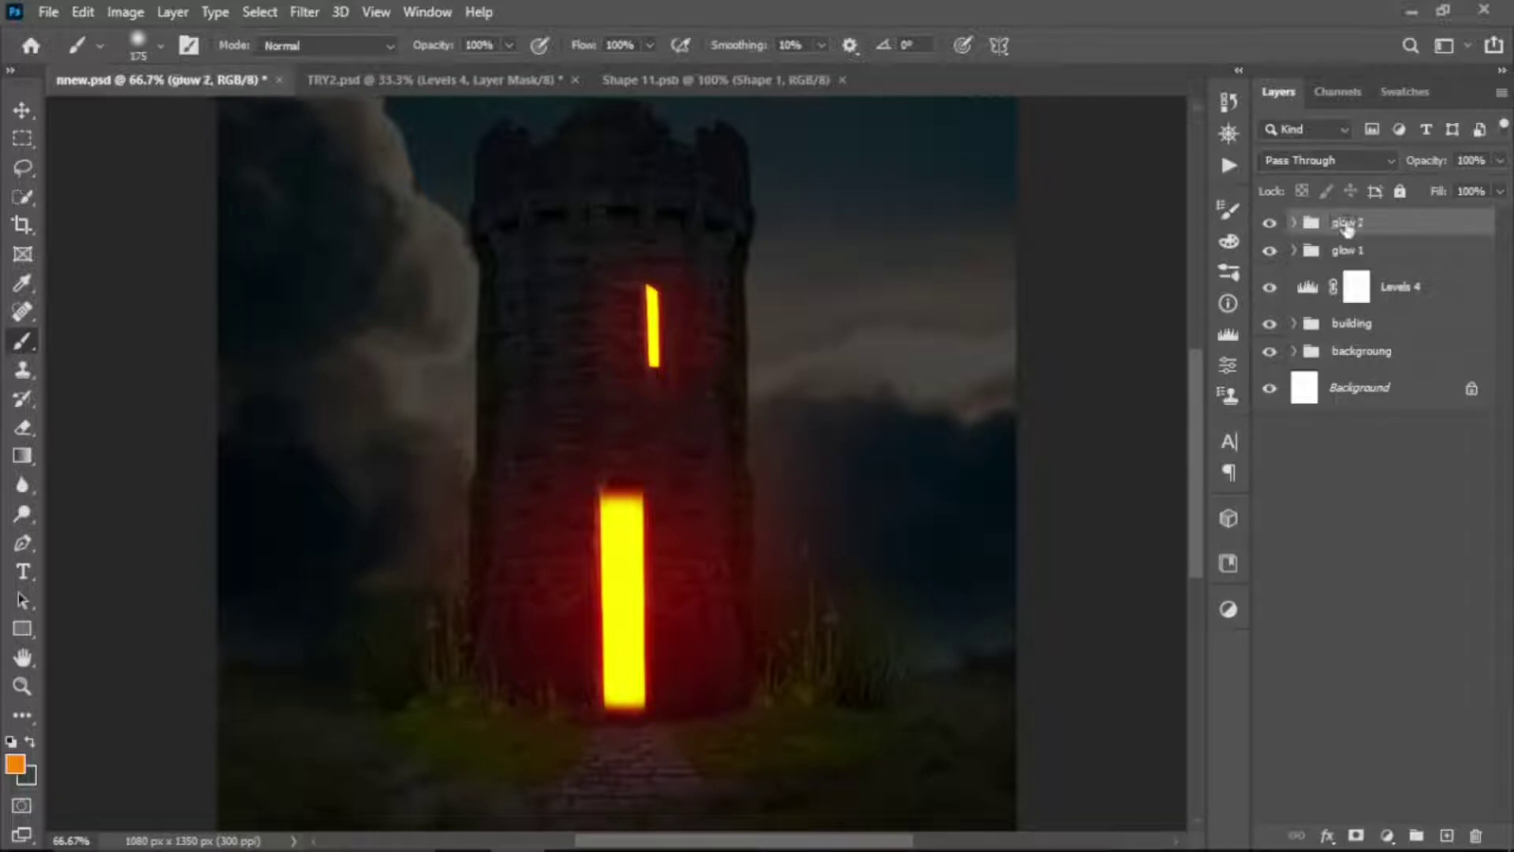
# - Duplicate glow 2, flip the copy horizontally and move it left onto a second slit
pyautogui.hotkey('ctrl', 'j')
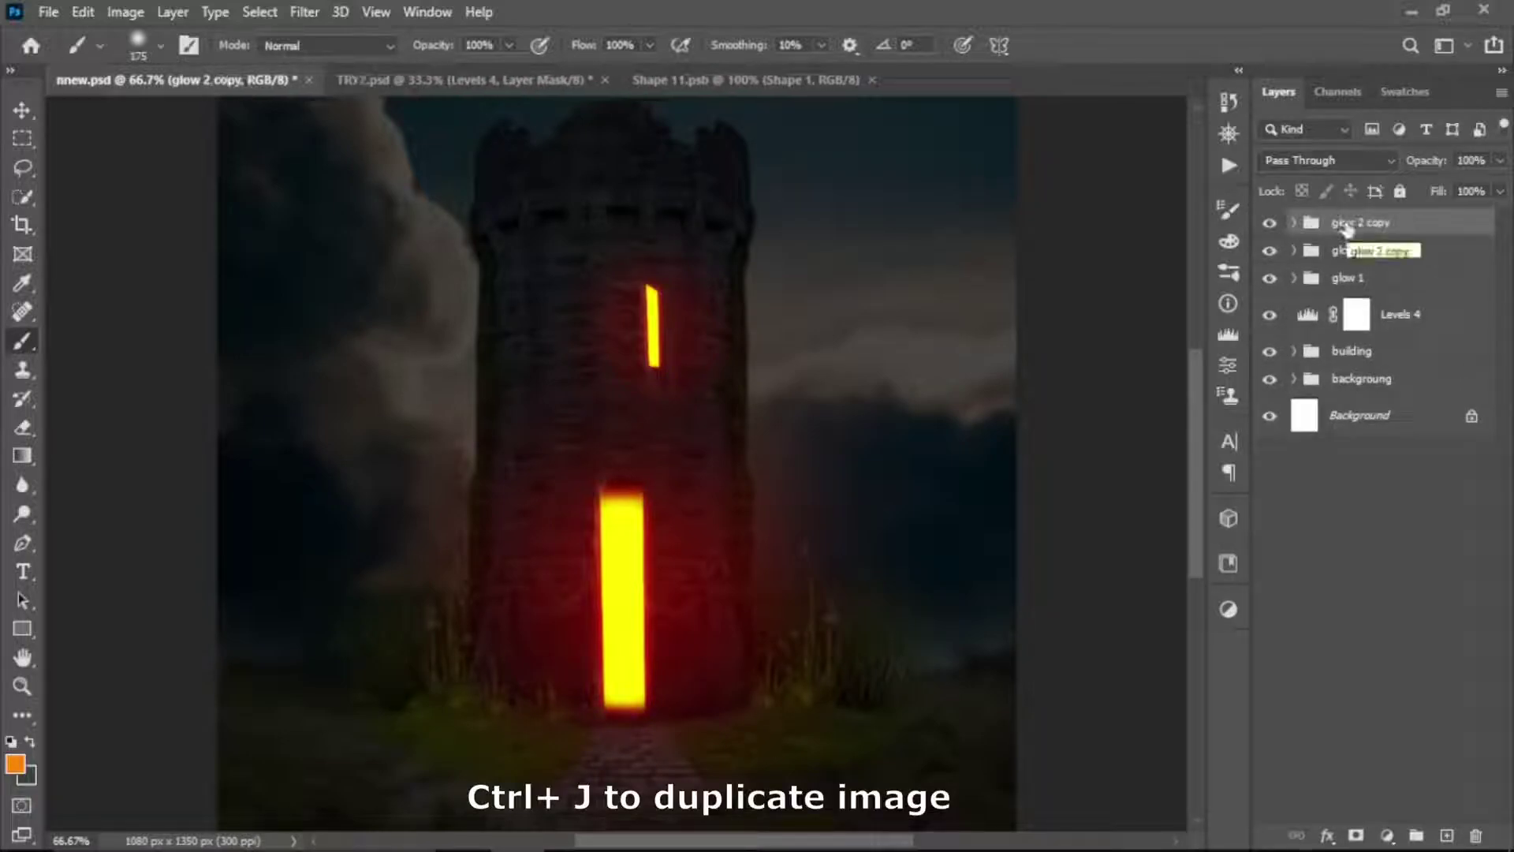
pyautogui.click(83, 11)
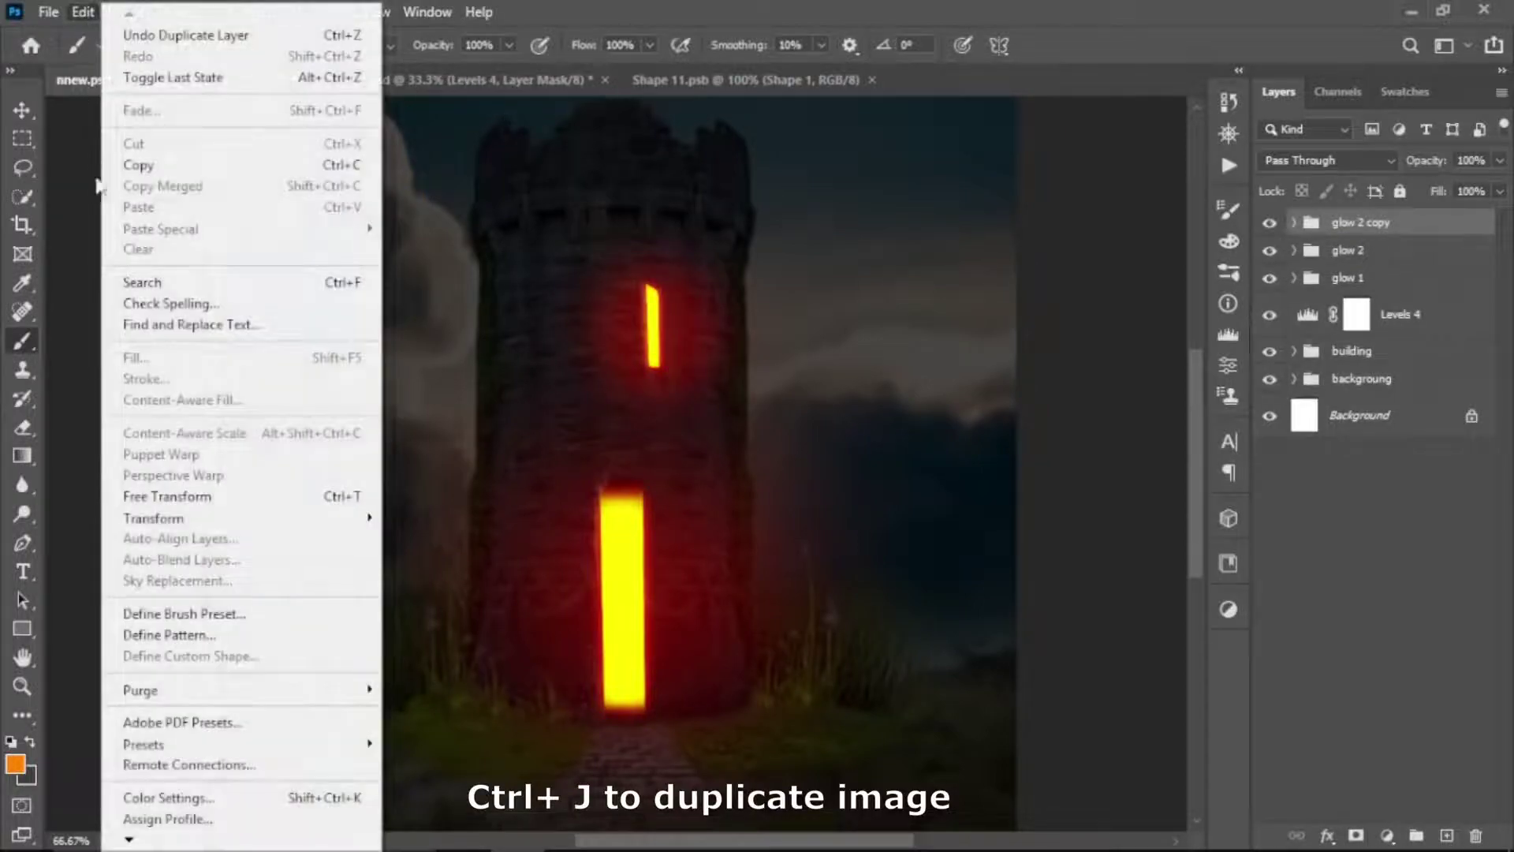
pyautogui.click(167, 496)
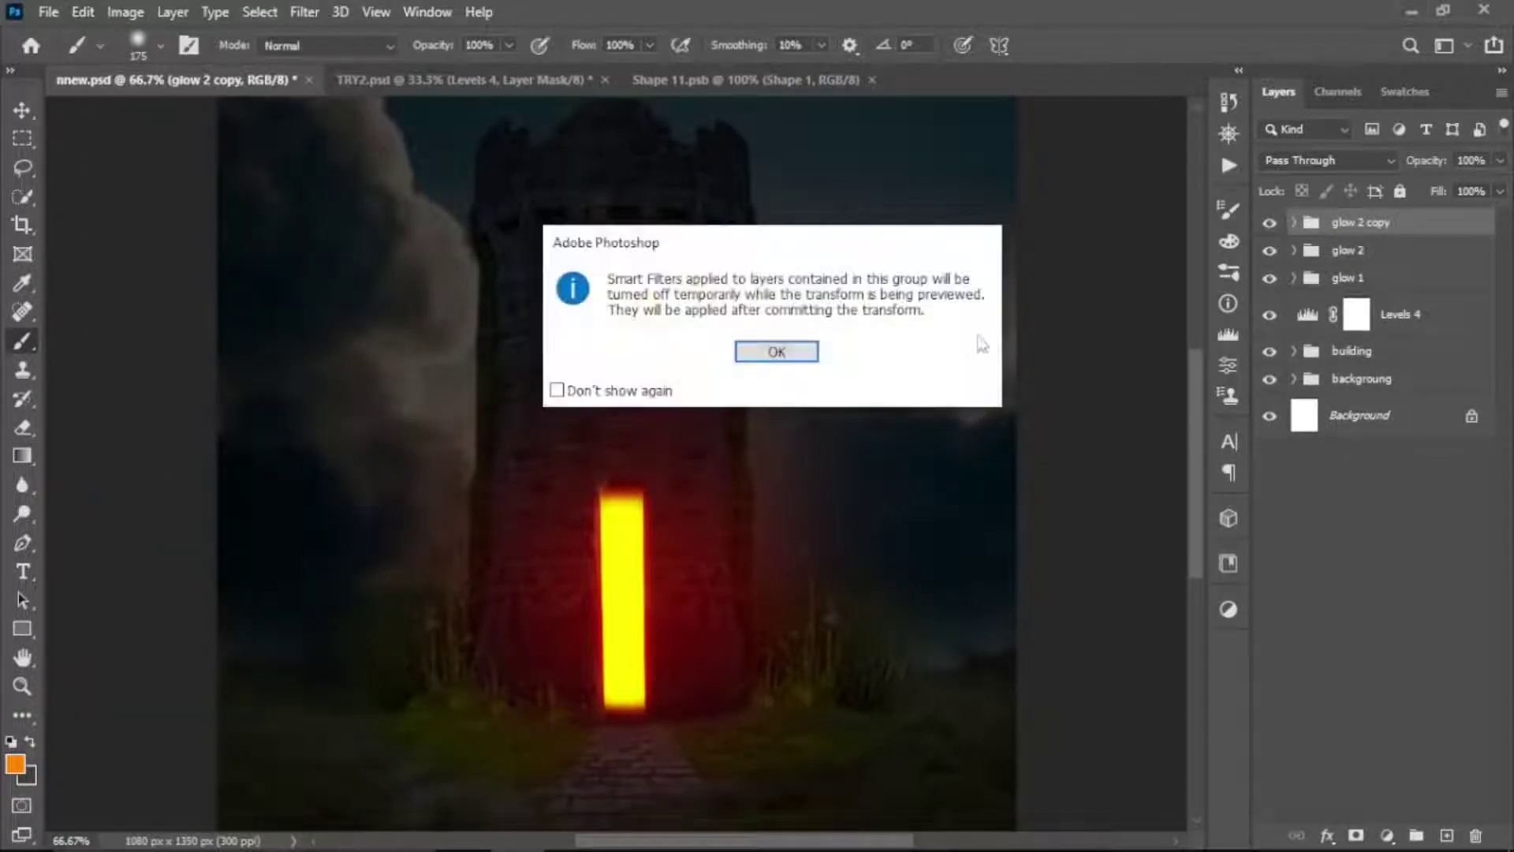
pyautogui.click(813, 357)
pyautogui.rightClick(673, 333)
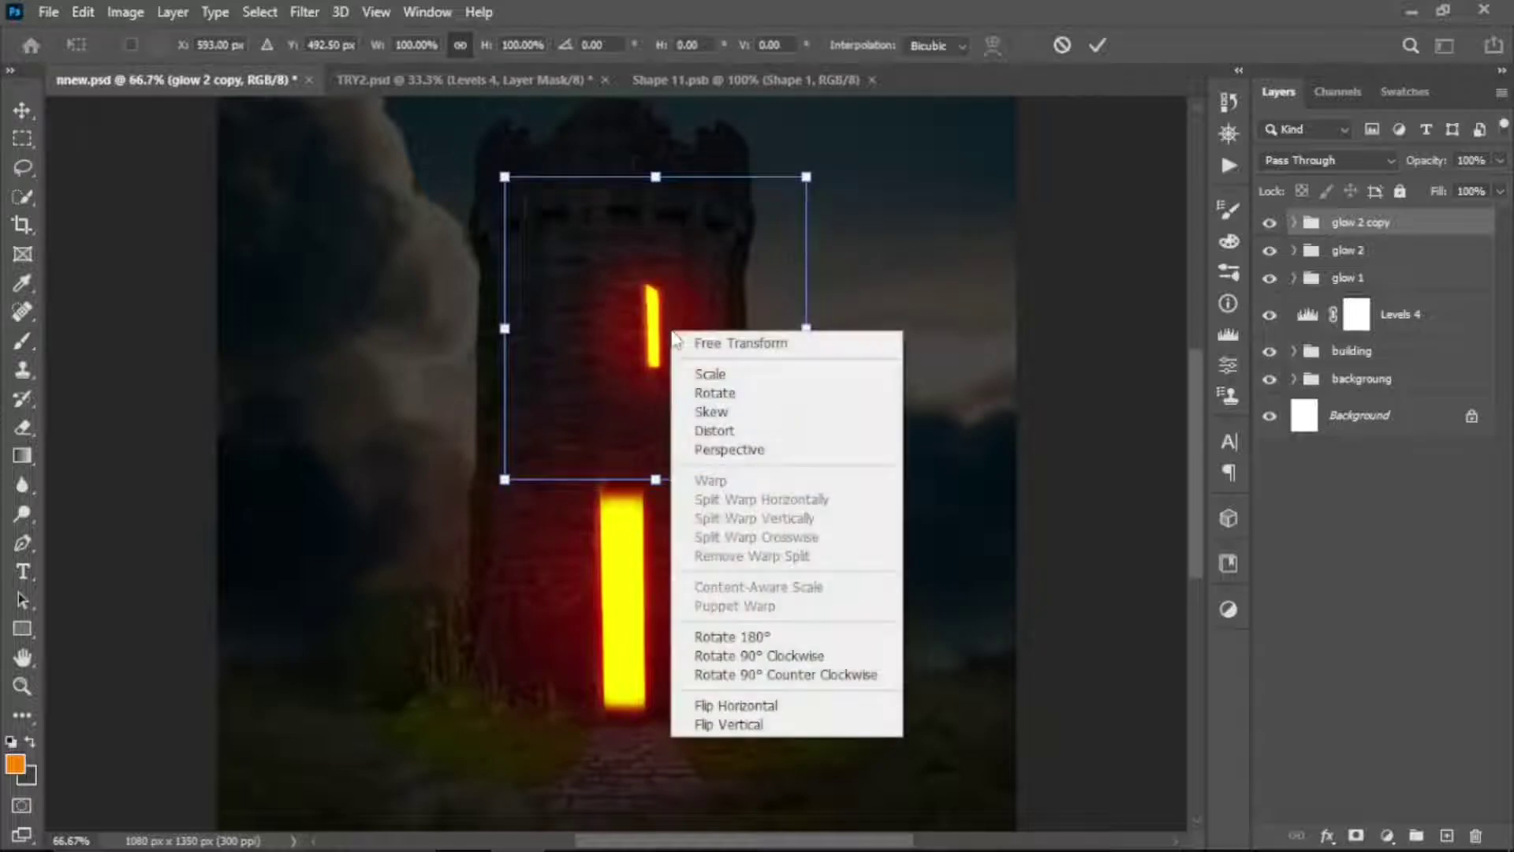
pyautogui.click(736, 705)
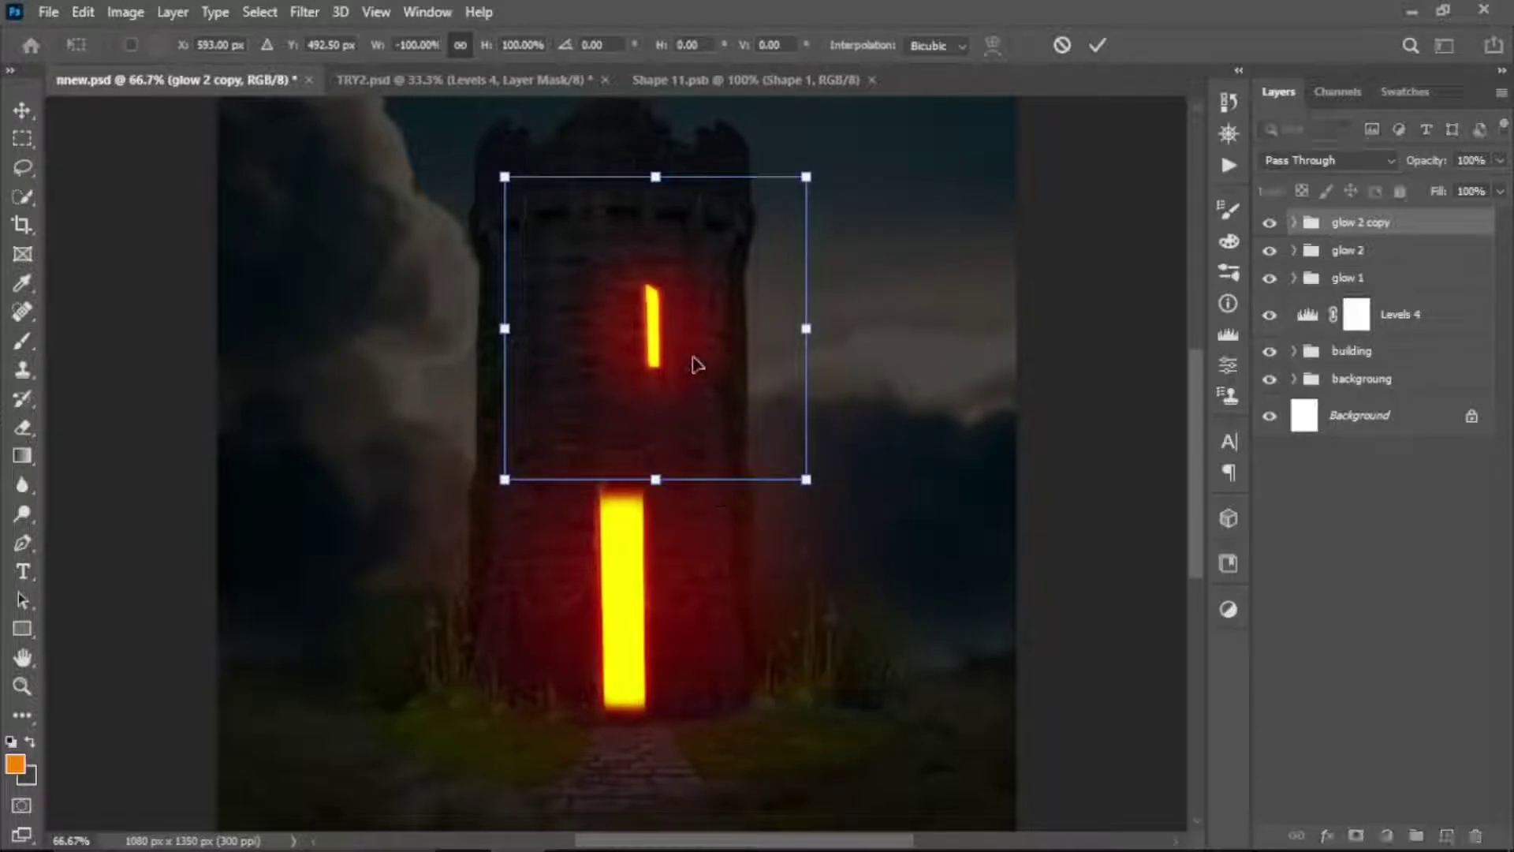
pyautogui.moveTo(673, 355)
pyautogui.mouseDown()
pyautogui.moveTo(565, 367)
pyautogui.moveTo(575, 352)
pyautogui.mouseUp()
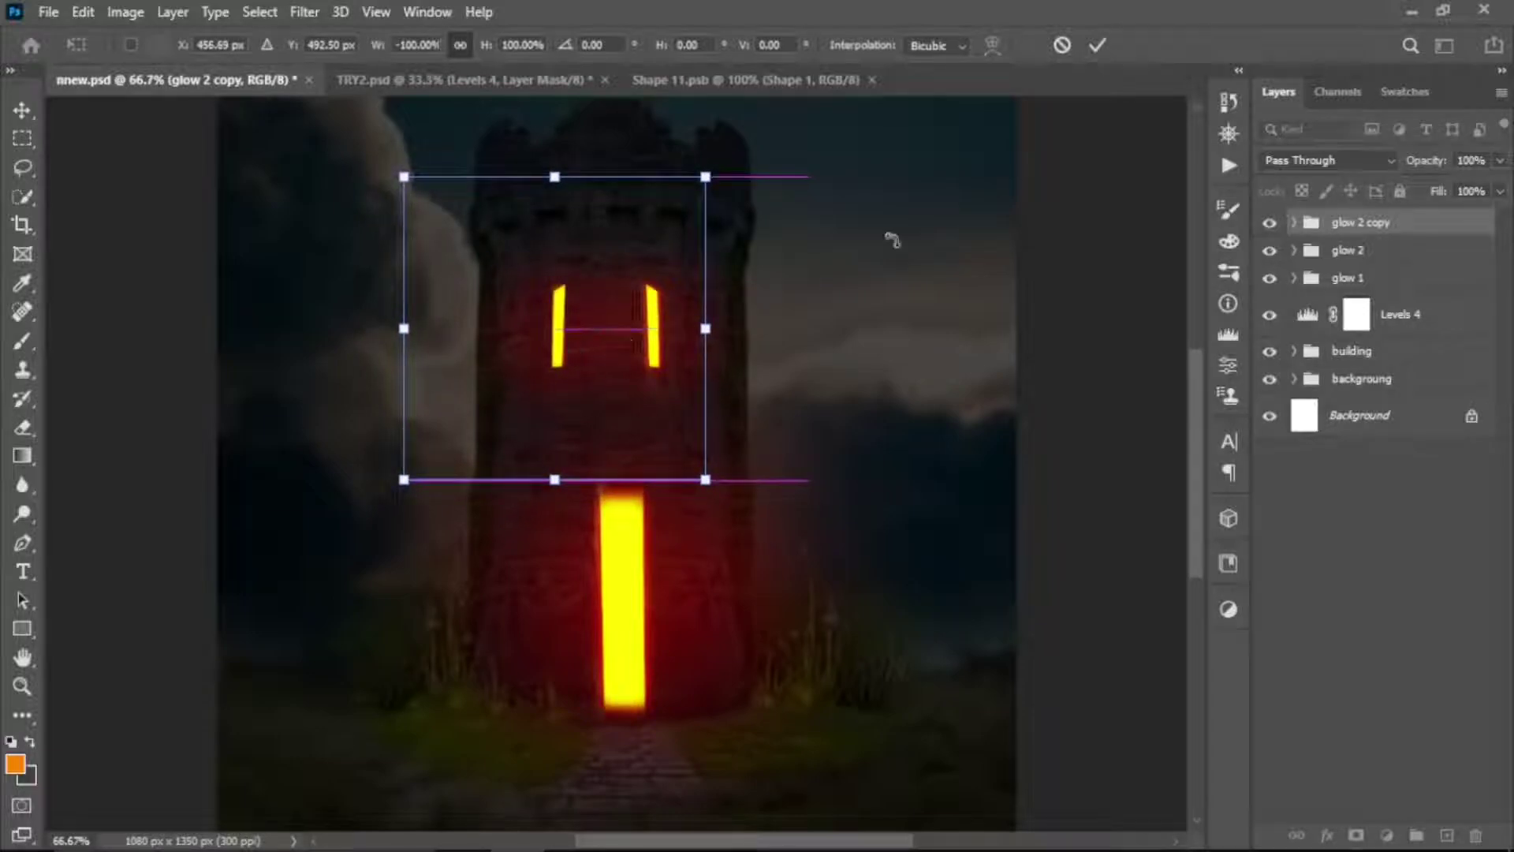
pyautogui.click(1096, 45)
# - Set the red glow layer inside the glow 2 copy group to about 12% opacity
pyautogui.press('b')
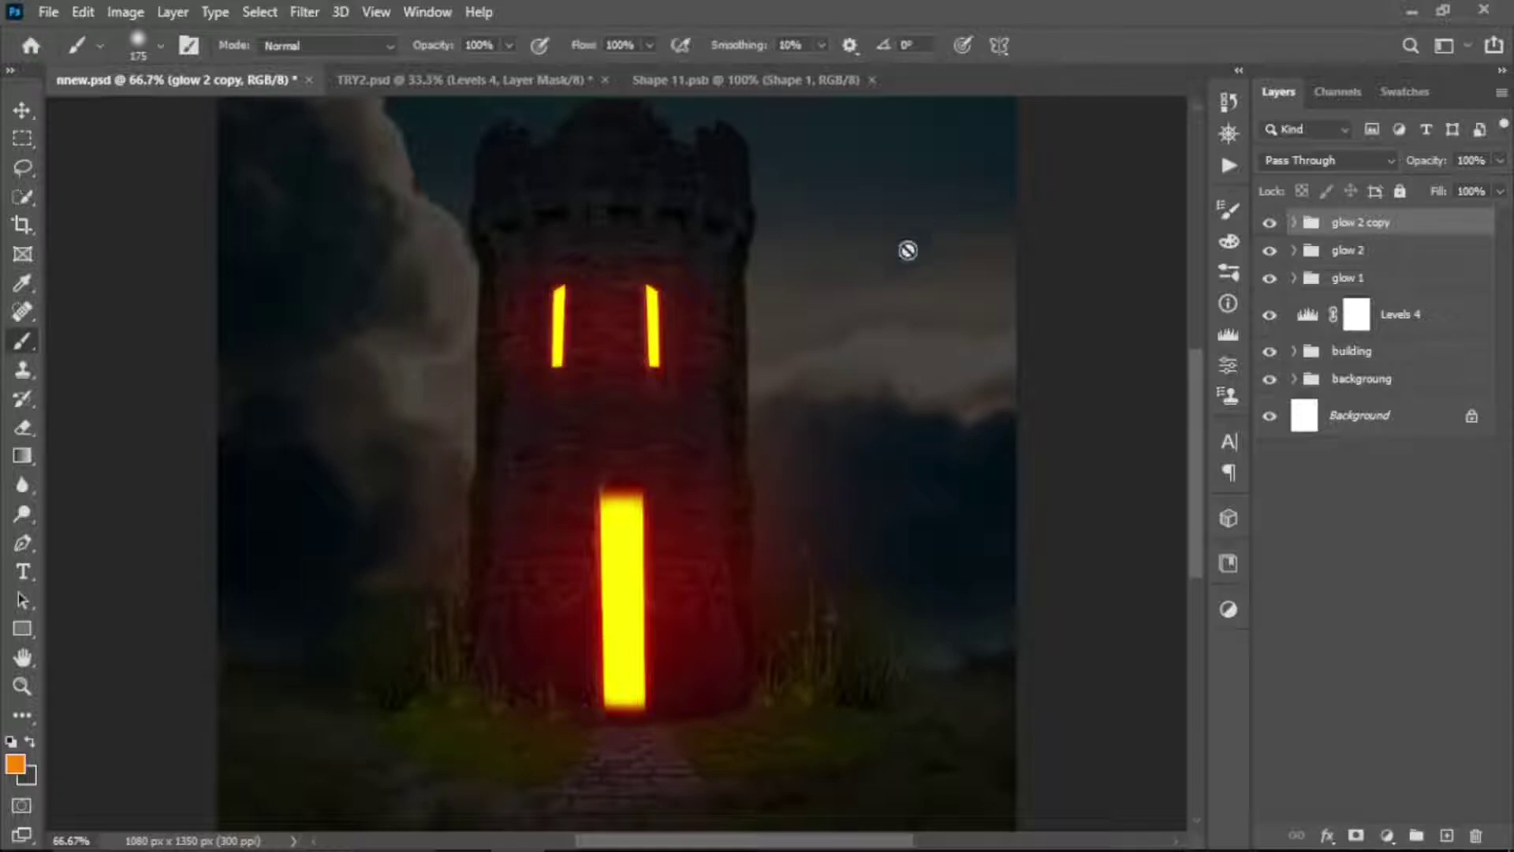
pyautogui.hotkey('ctrl', '-')
pyautogui.hotkey('ctrl', '-')
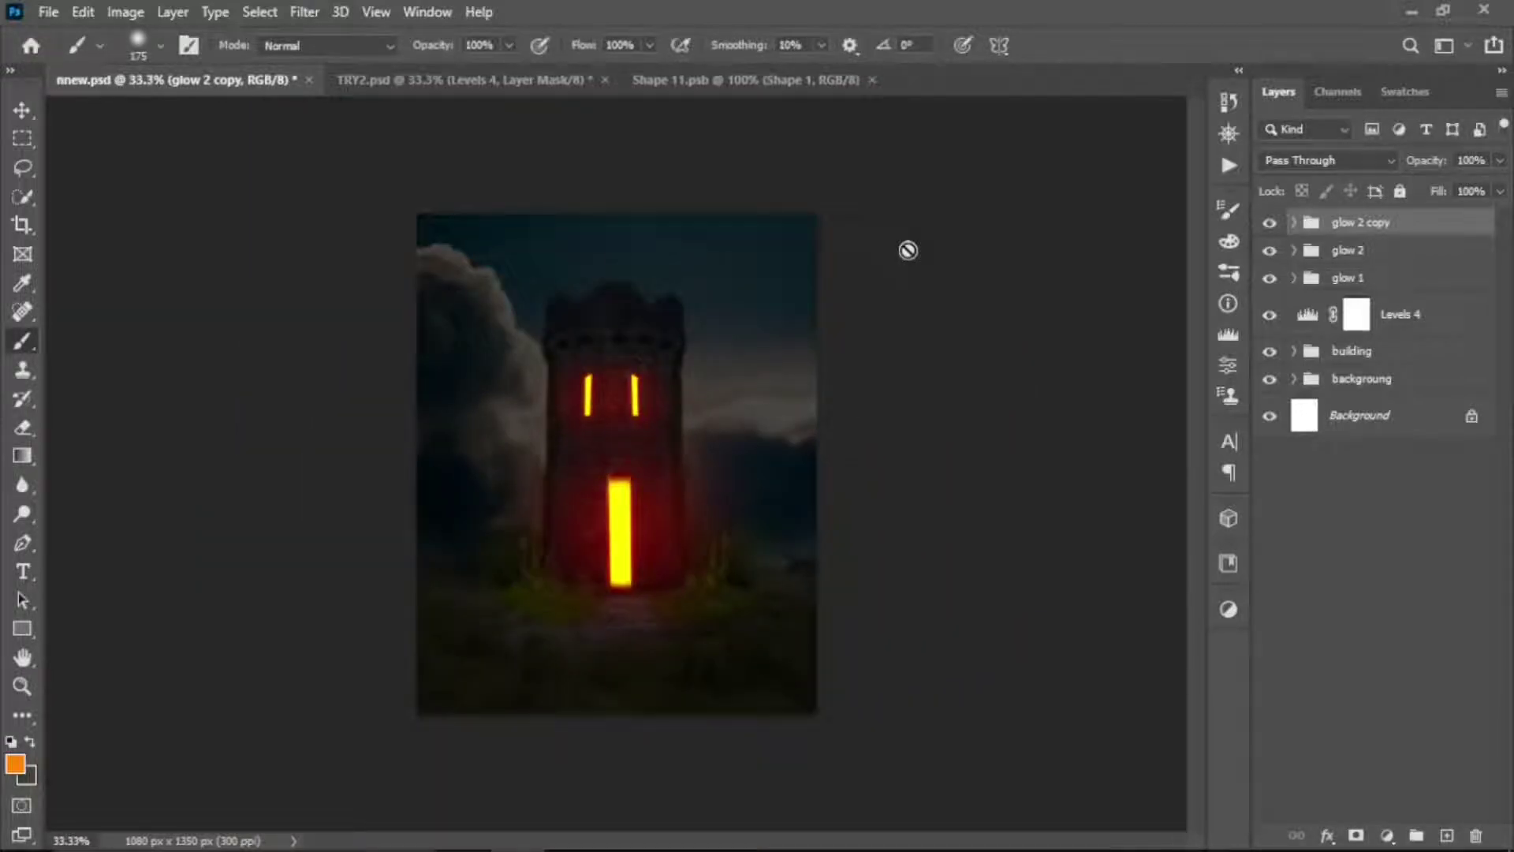
pyautogui.hotkey('ctrl', '+')
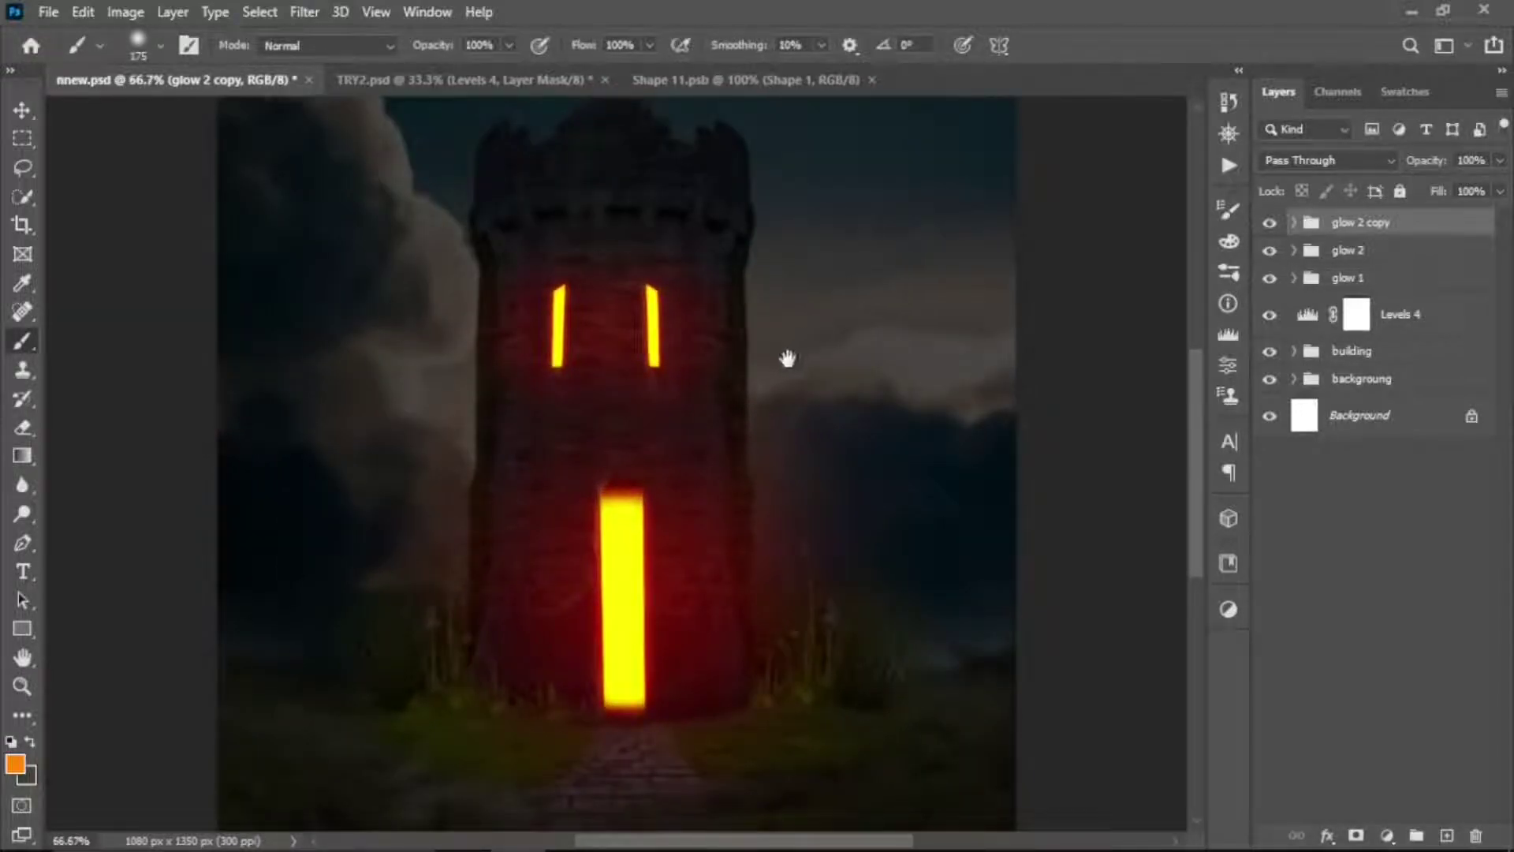
pyautogui.moveTo(803, 404); pyautogui.dragTo(854, 442)
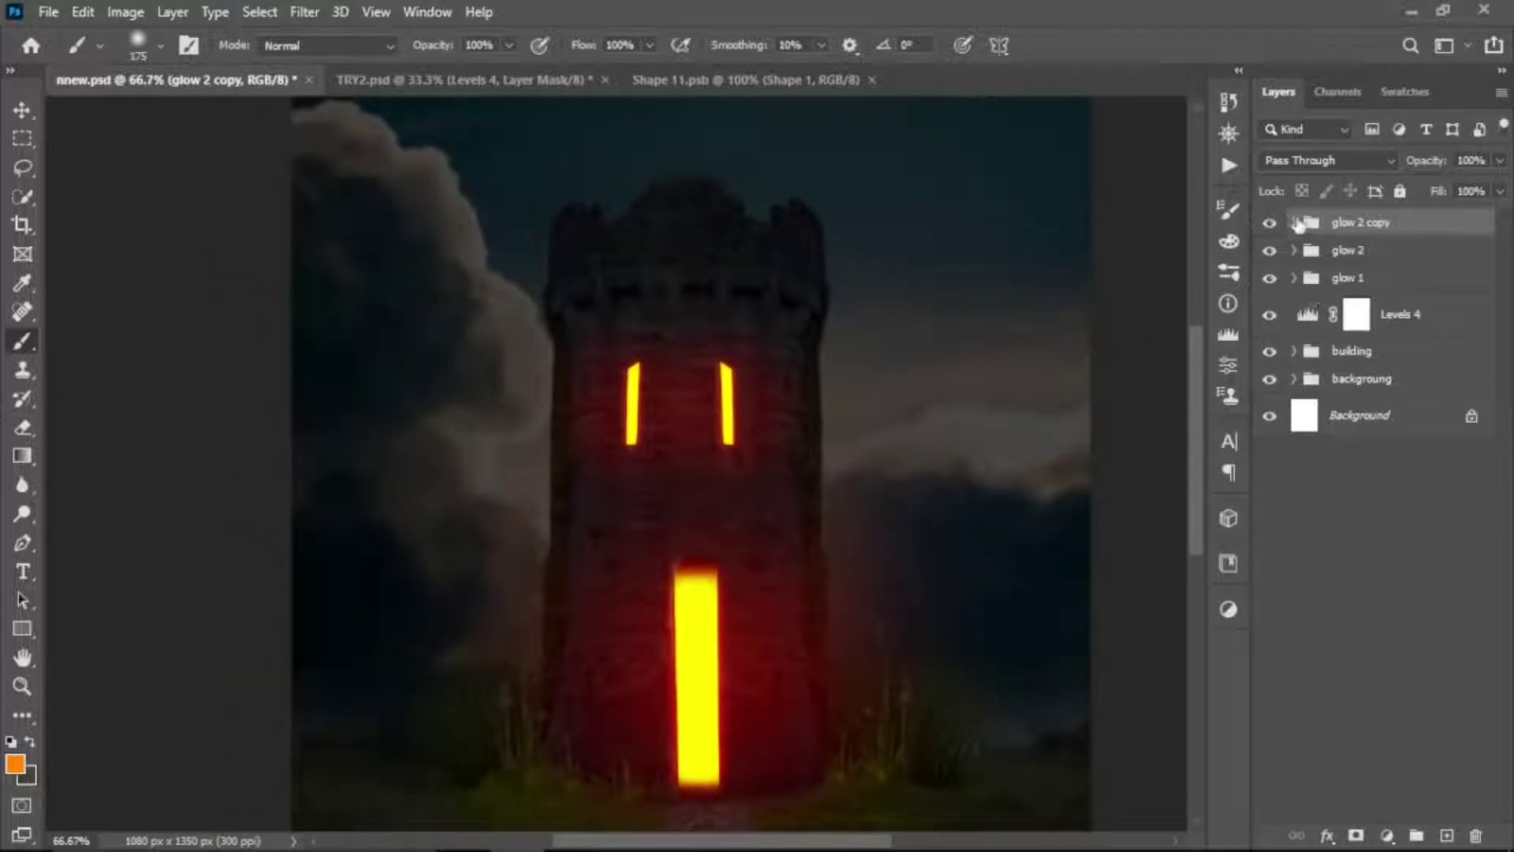
pyautogui.click(1295, 223)
pyautogui.click(1407, 263)
pyautogui.click(1501, 160)
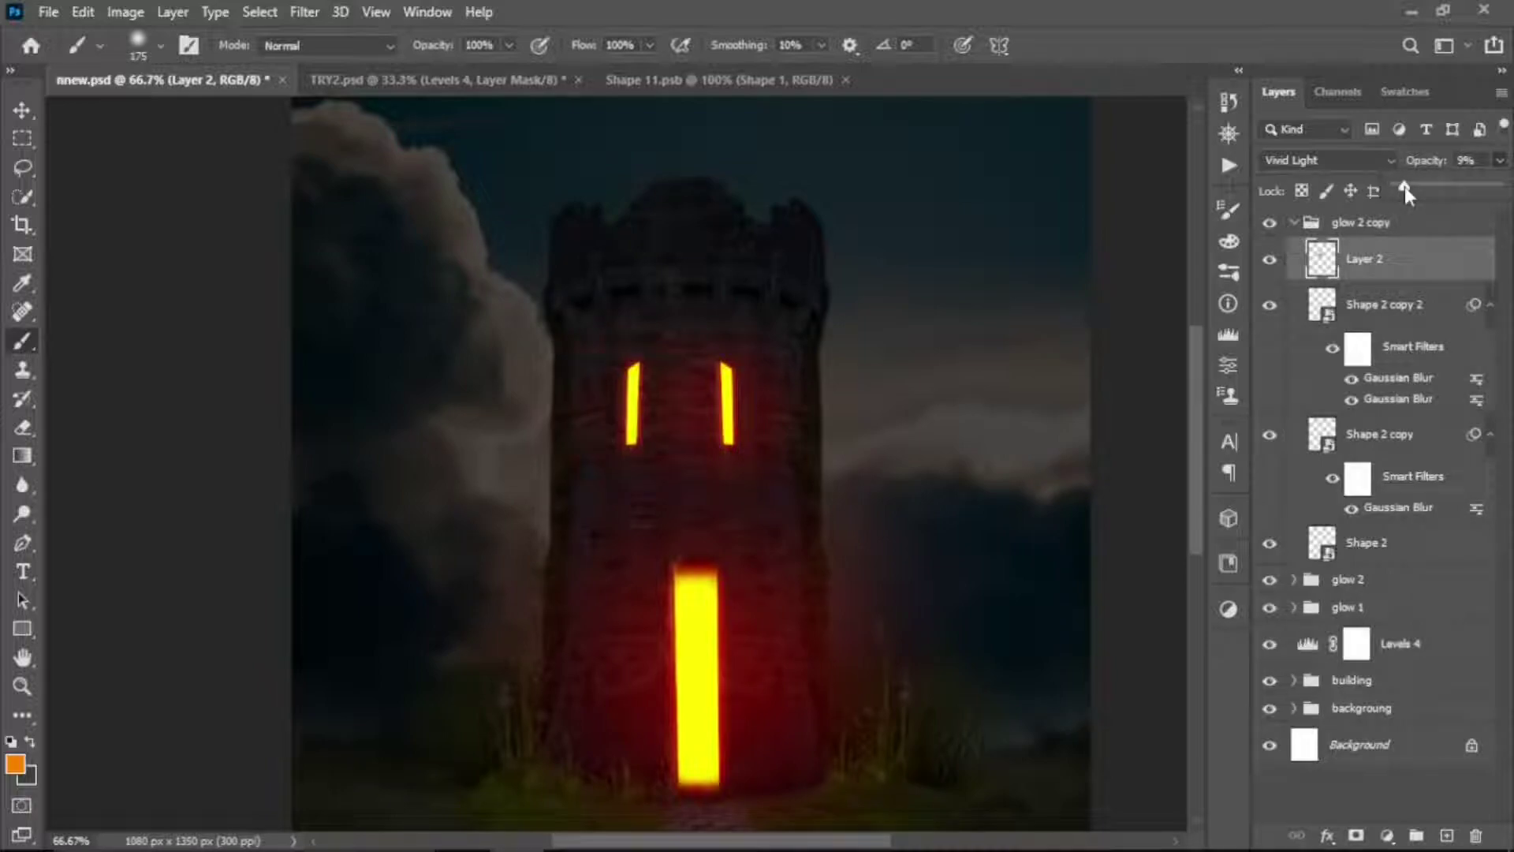
pyautogui.moveTo(1404, 186); pyautogui.dragTo(1408, 186)
# - Lower Layer 2 inside glow 2 to about 13% opacity and collapse the group
pyautogui.click(1294, 223)
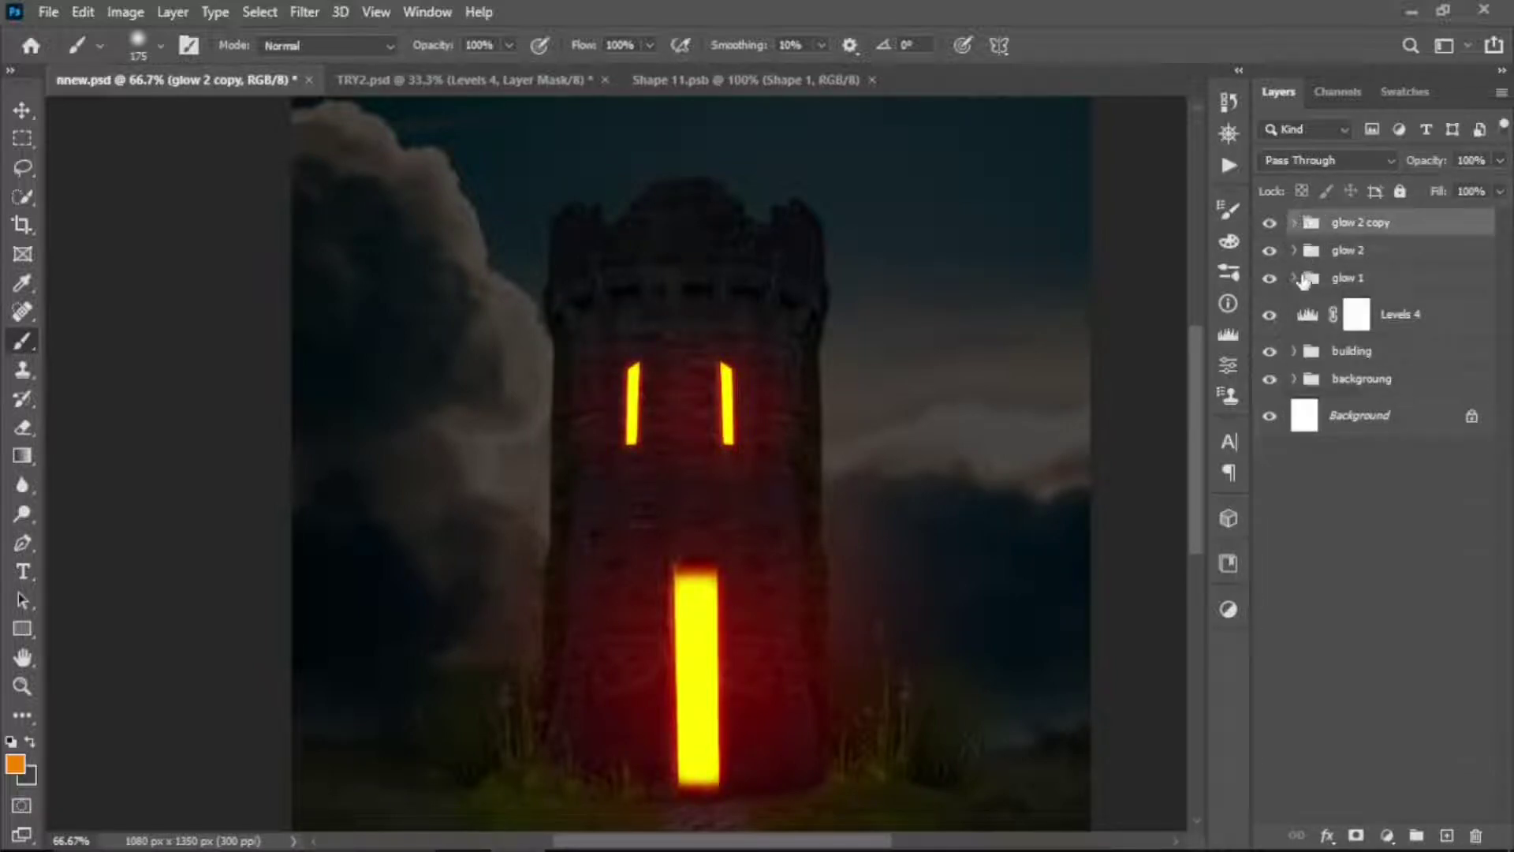
pyautogui.click(1295, 250)
pyautogui.click(1376, 288)
pyautogui.click(1501, 160)
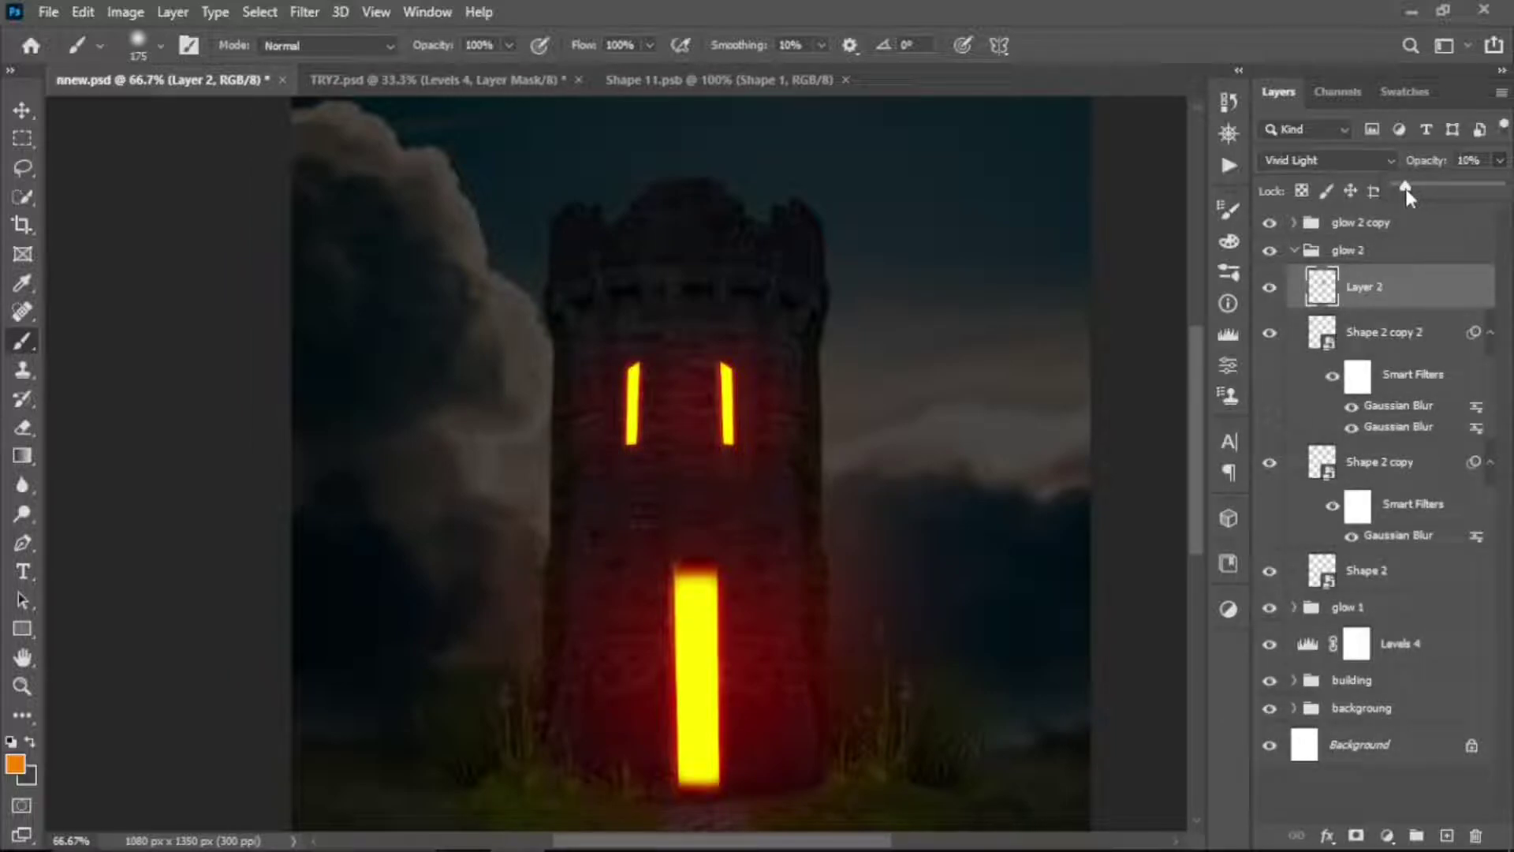
pyautogui.moveTo(1406, 188); pyautogui.dragTo(1409, 188)
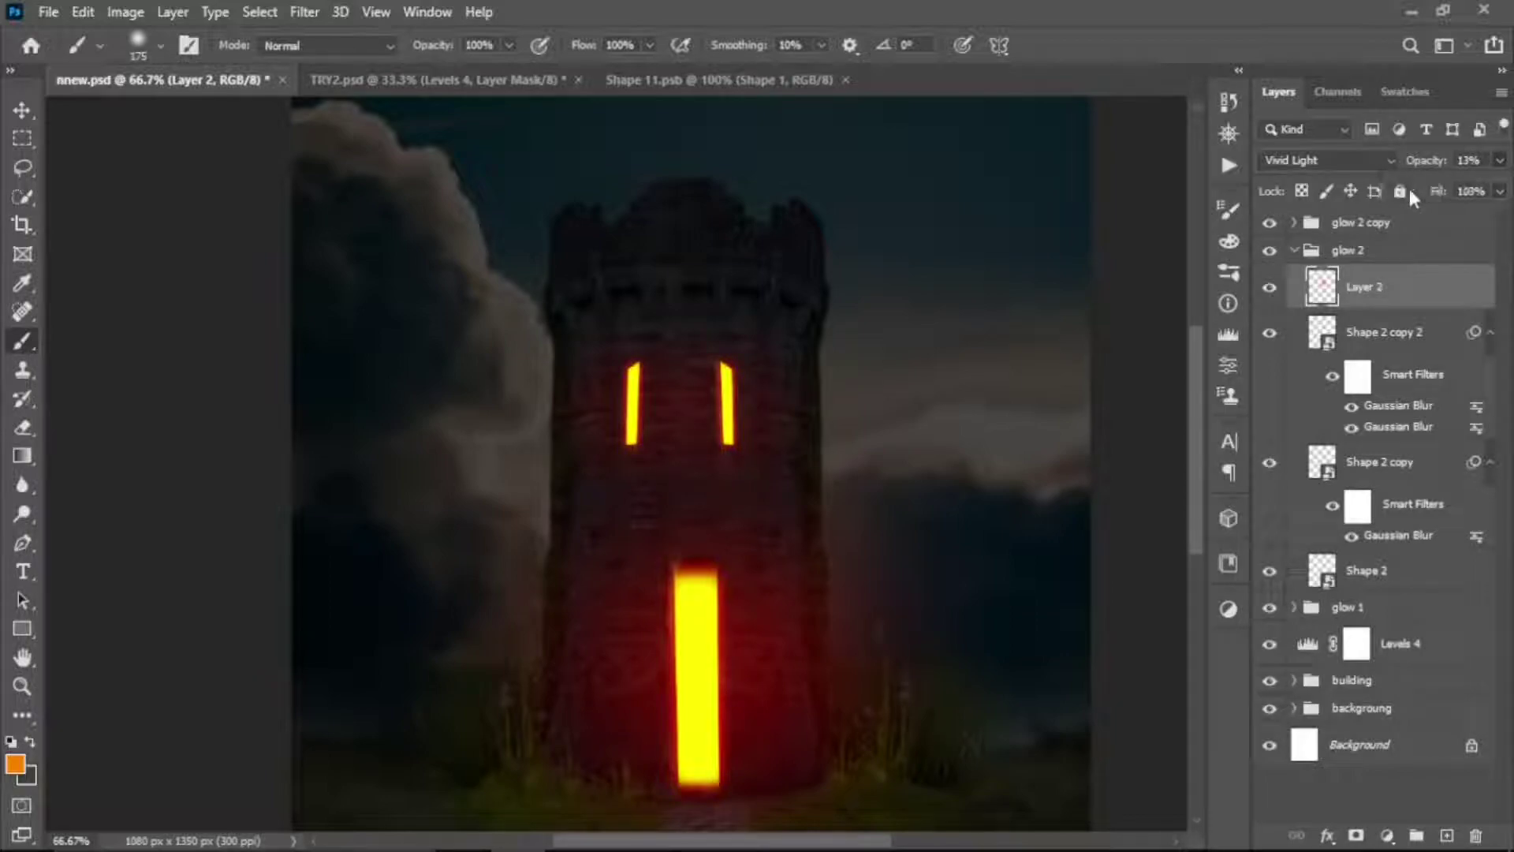
pyautogui.click(1294, 251)
pyautogui.hotkey('ctrl', 's')
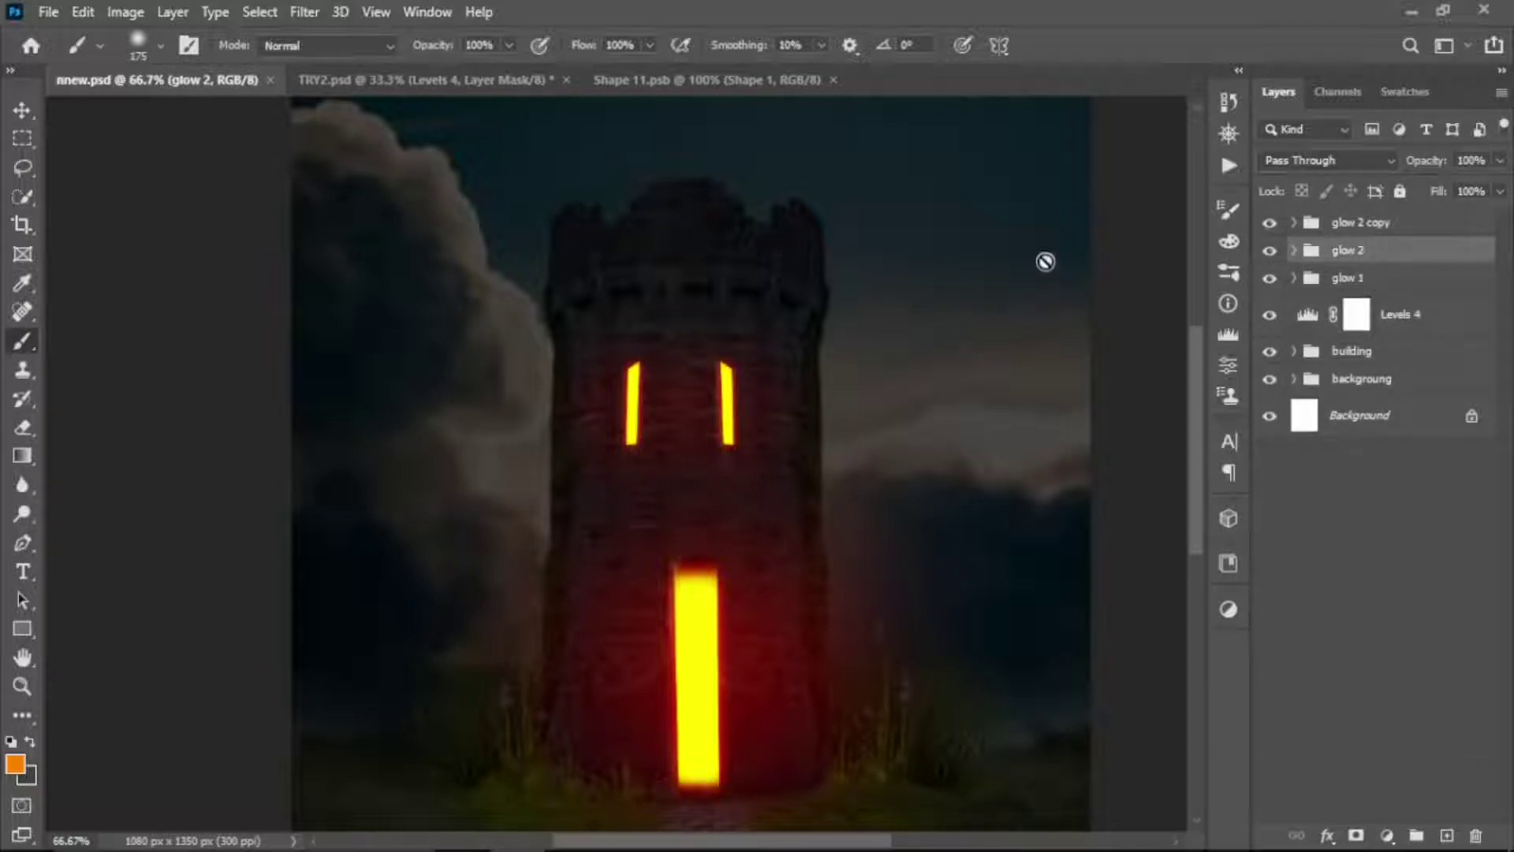
pyautogui.hotkey('ctrl', '-')
pyautogui.hotkey('ctrl', '-')
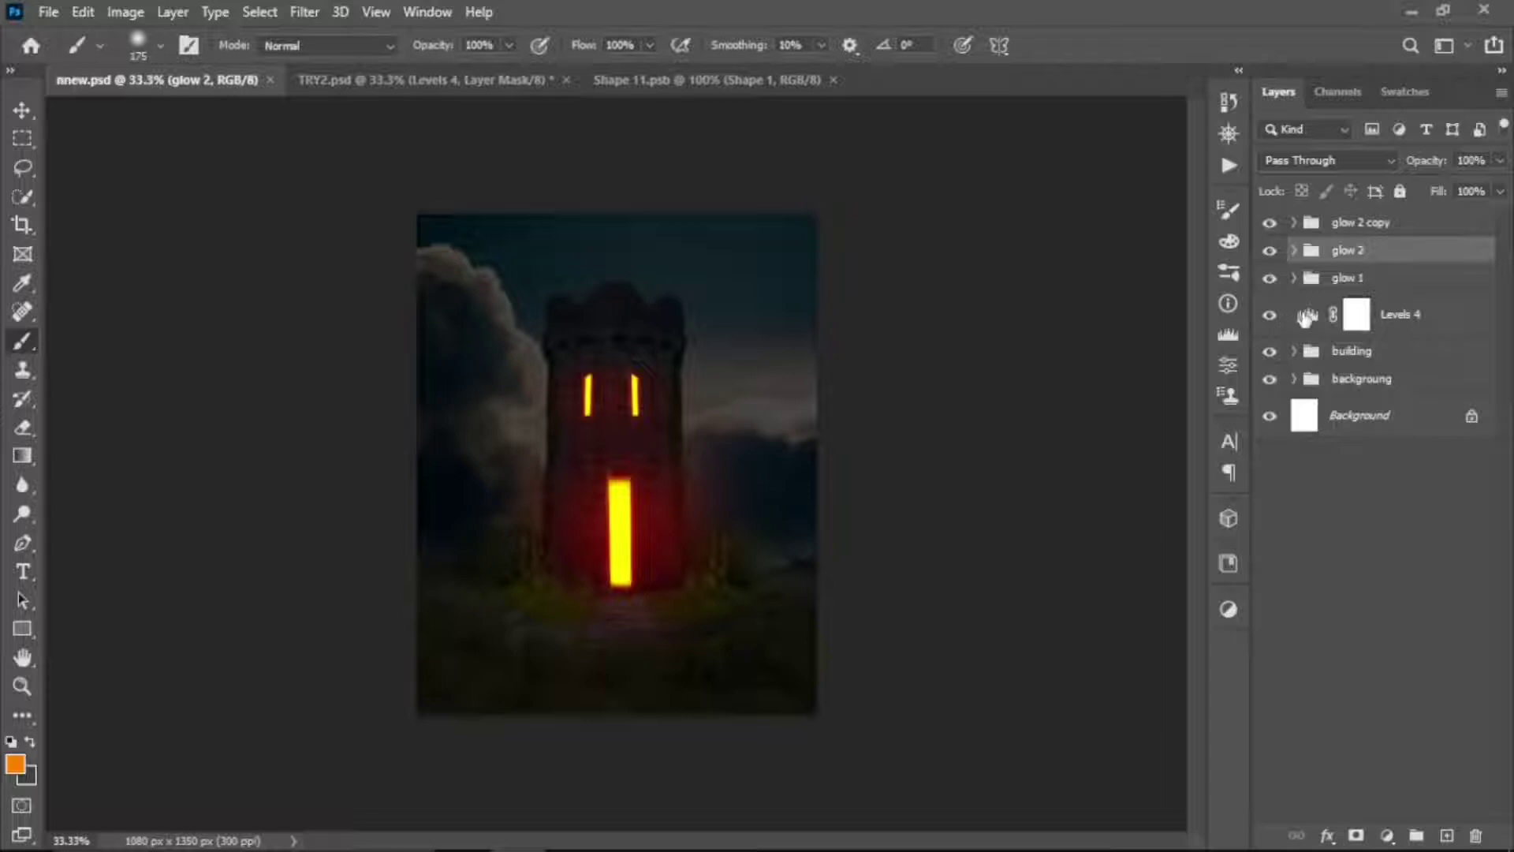
# - Drop the Levels 4 output white from 143 to 114 to dim the whole scene
pyautogui.doubleClick(1307, 316)
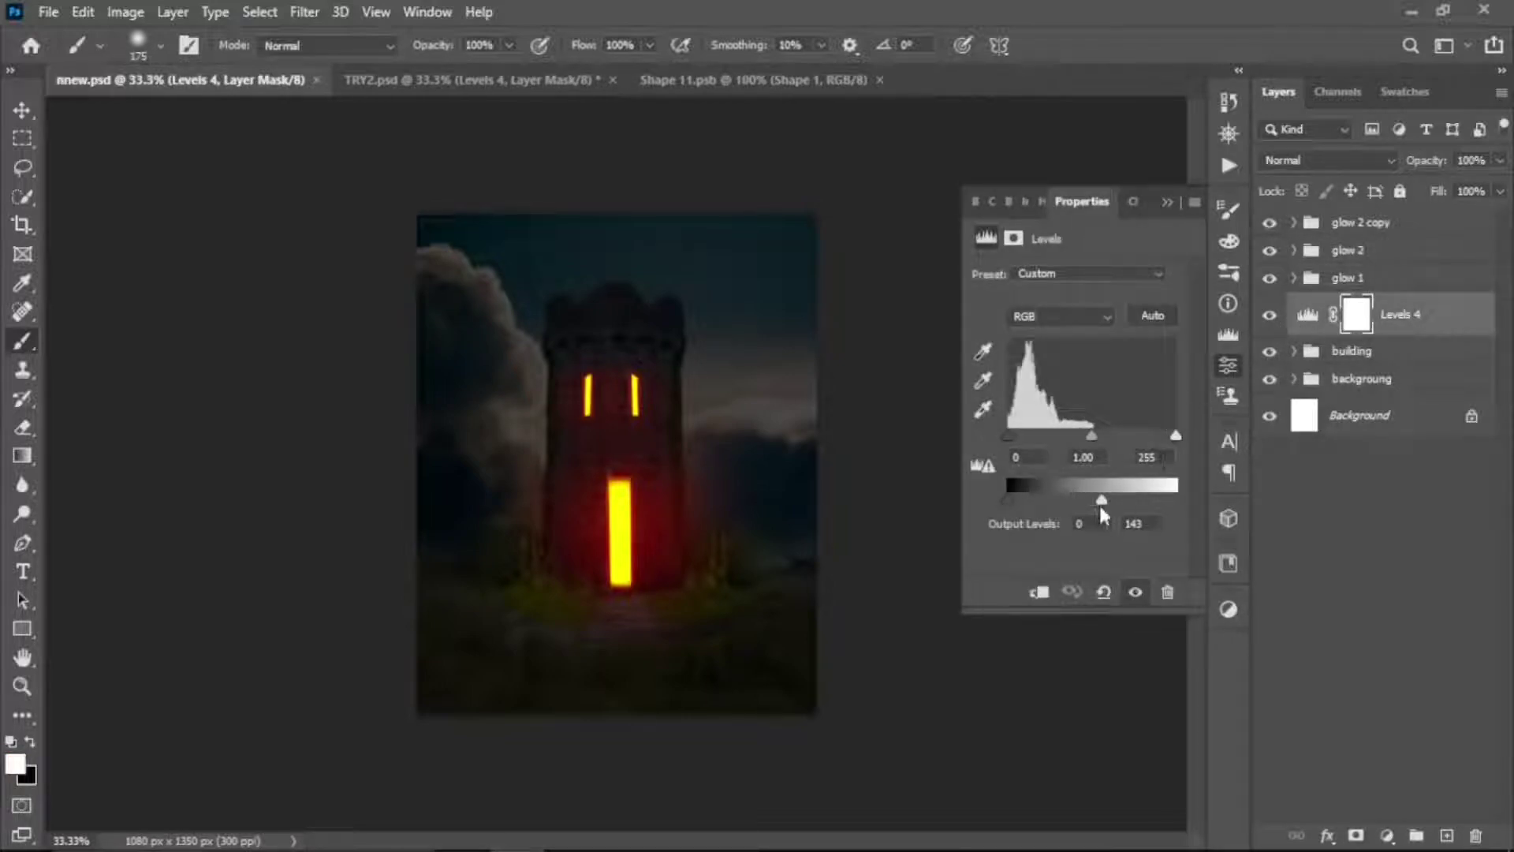
pyautogui.moveTo(1100, 504); pyautogui.dragTo(1080, 514)
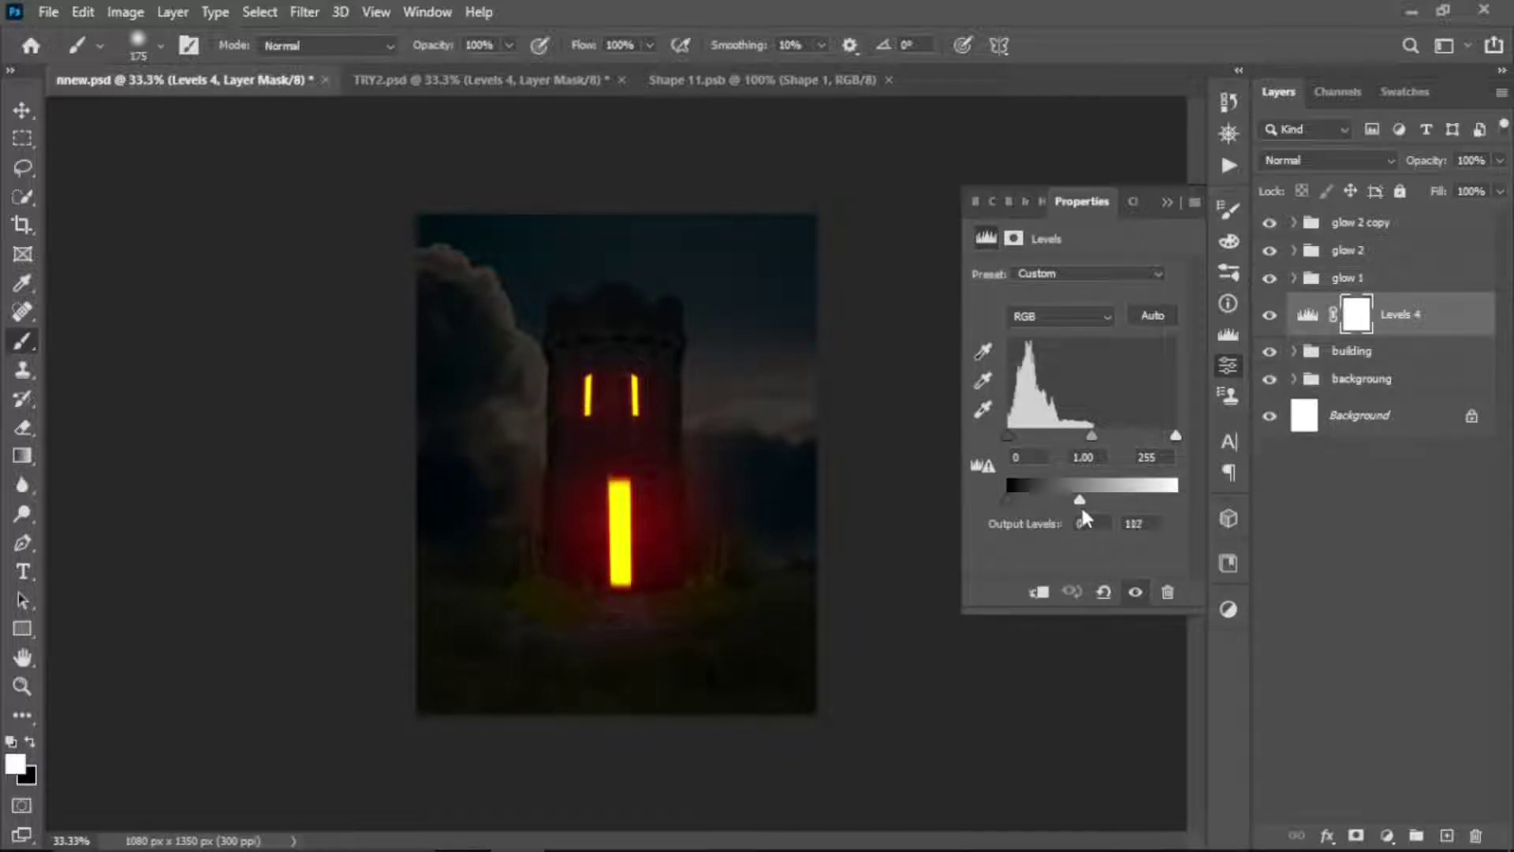
pyautogui.moveTo(1083, 510); pyautogui.dragTo(1083, 509)
pyautogui.click(1168, 203)
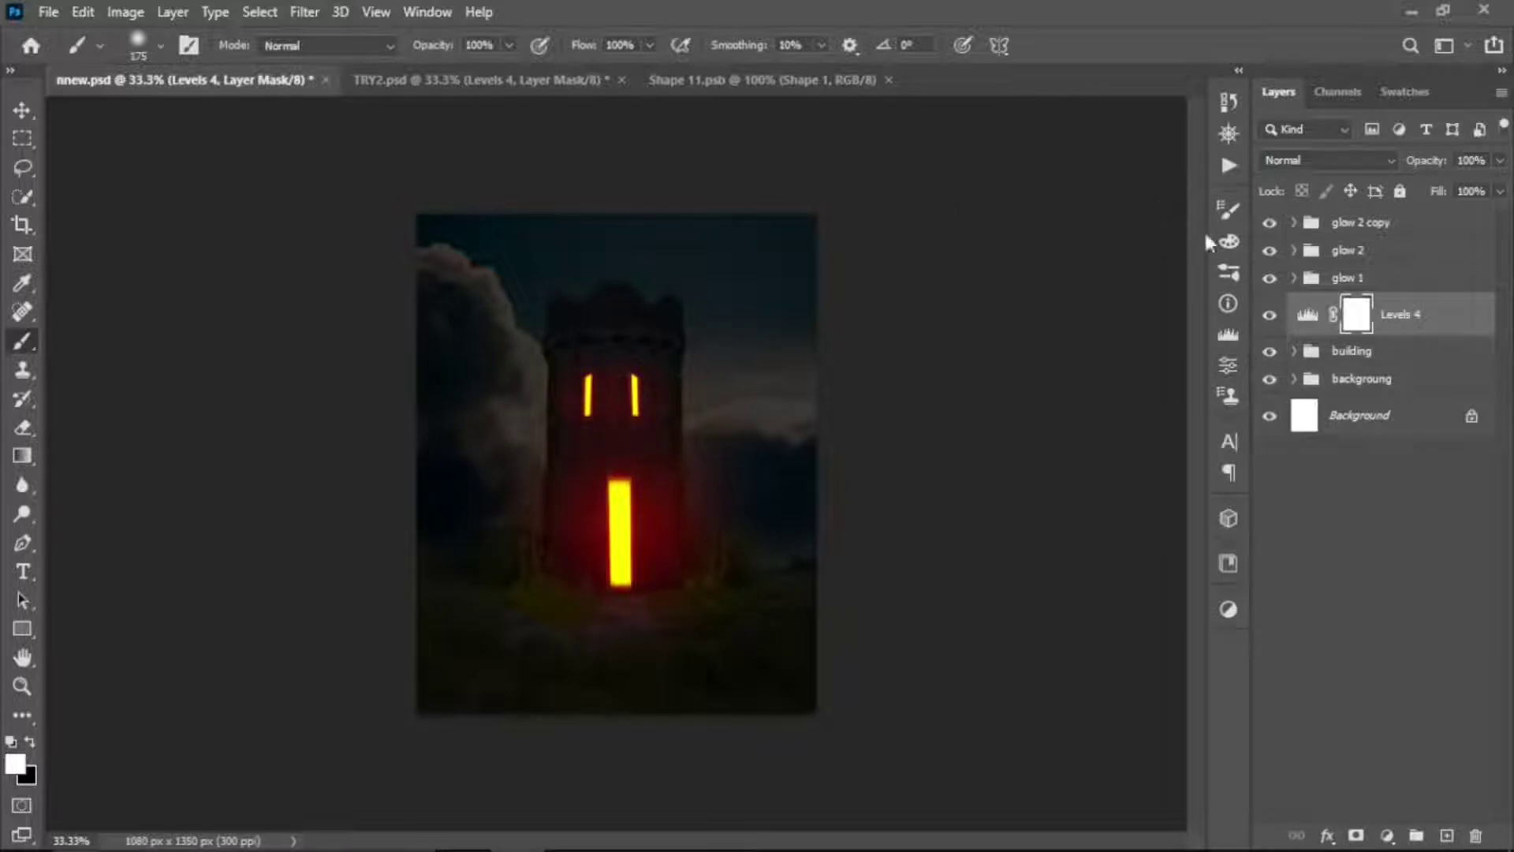
pyautogui.click(1379, 254)
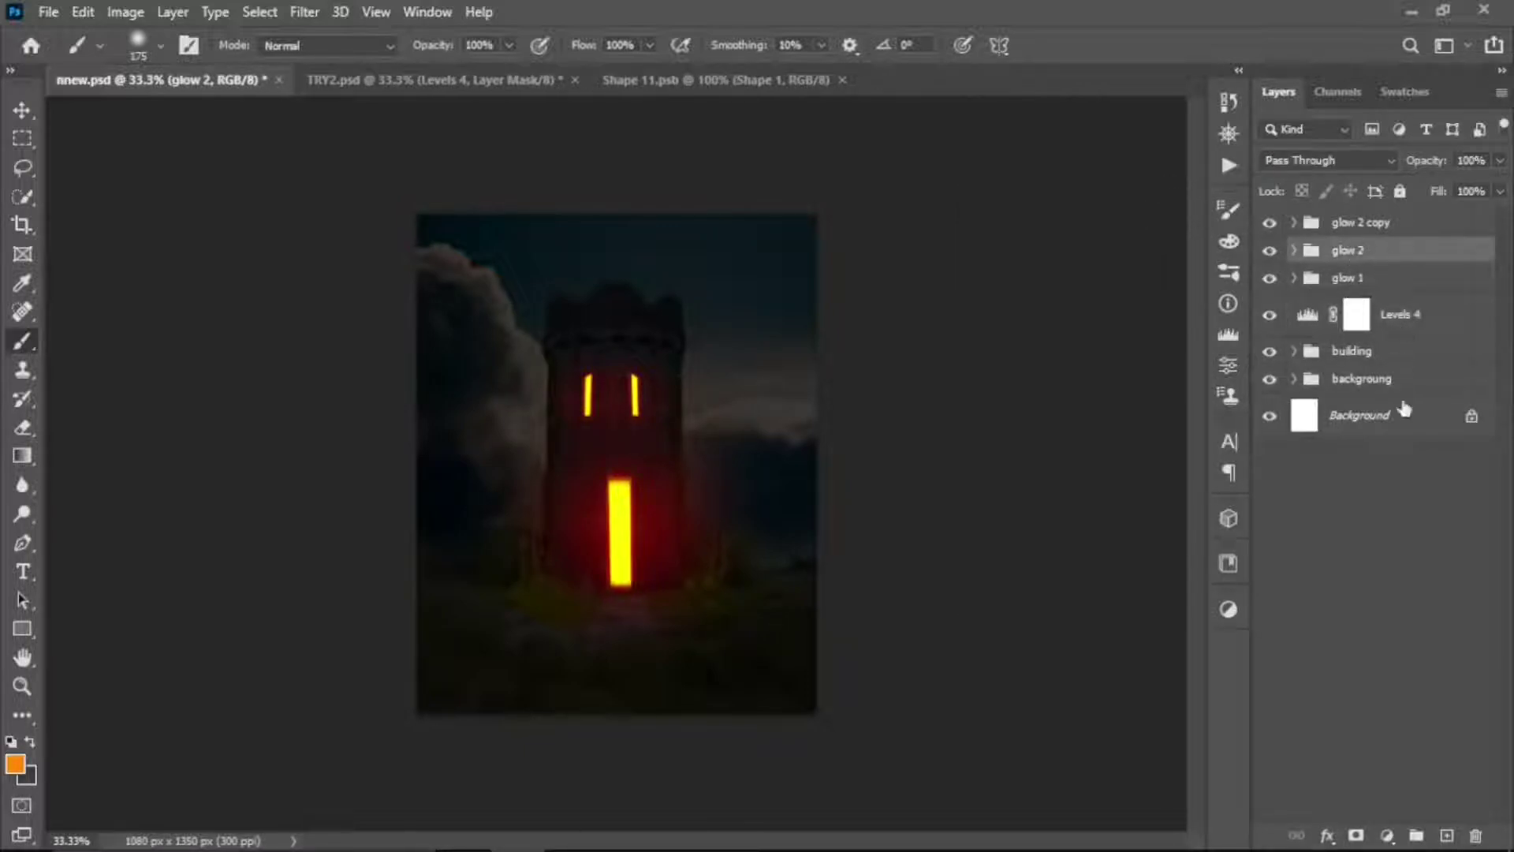
# - Add an empty Layer 3 and prepare a 500 px scatter brush with default black and white colours
pyautogui.click(1448, 834)
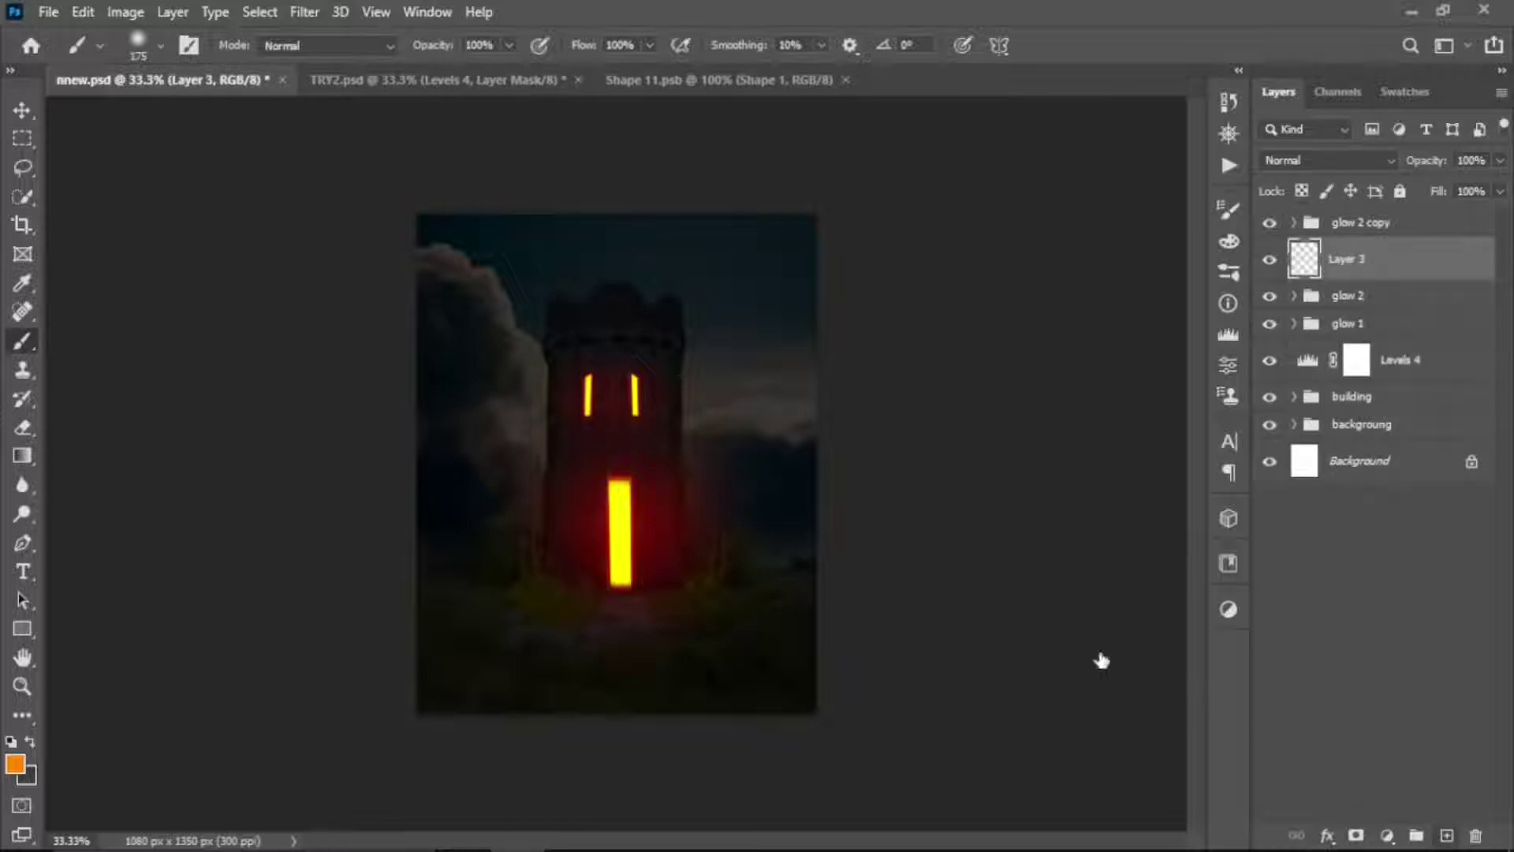
pyautogui.click(161, 45)
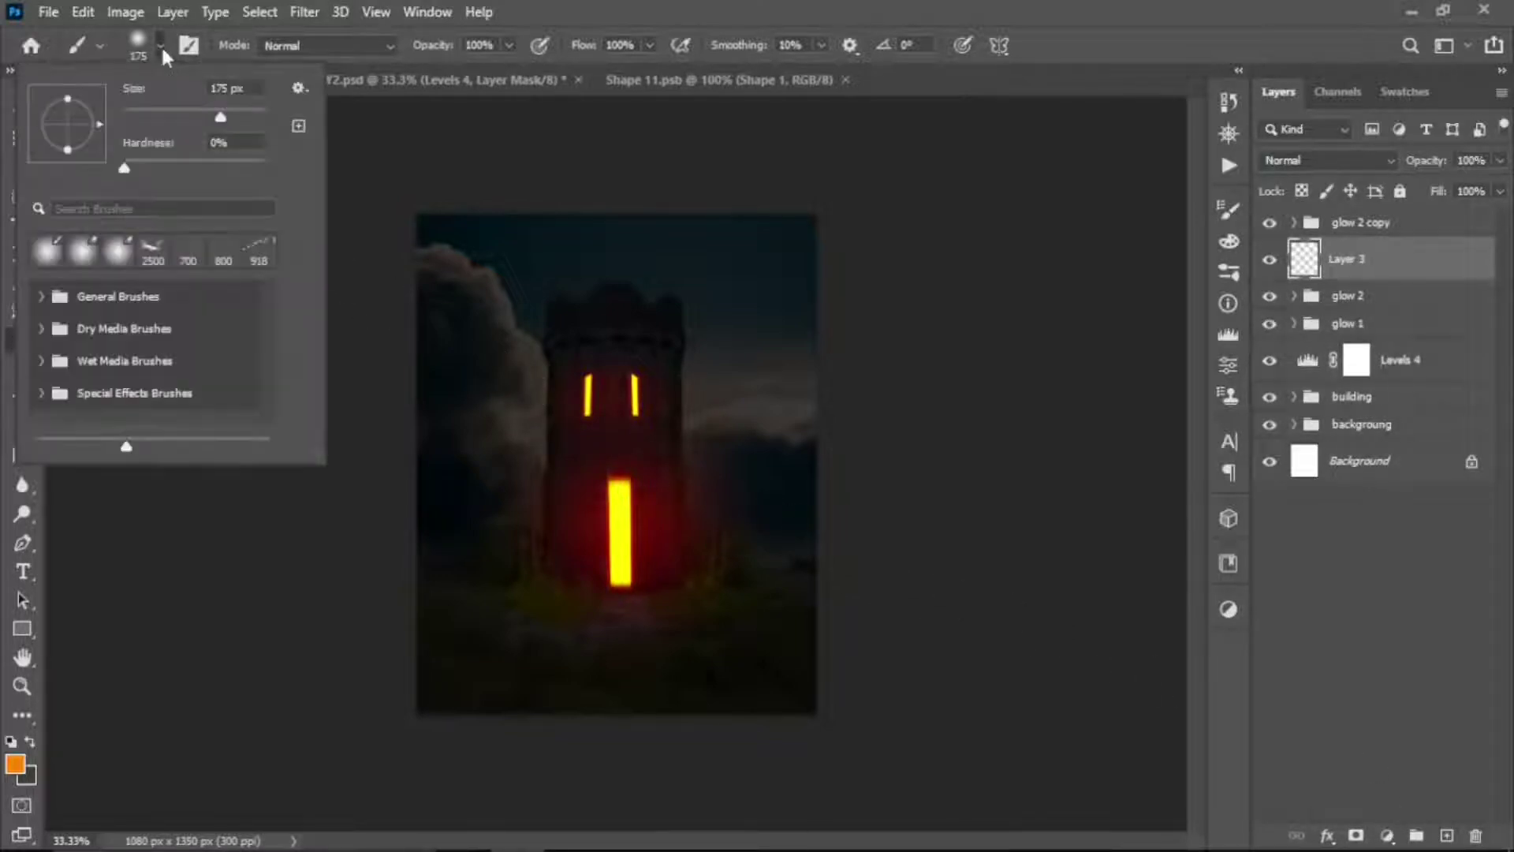
pyautogui.click(189, 252)
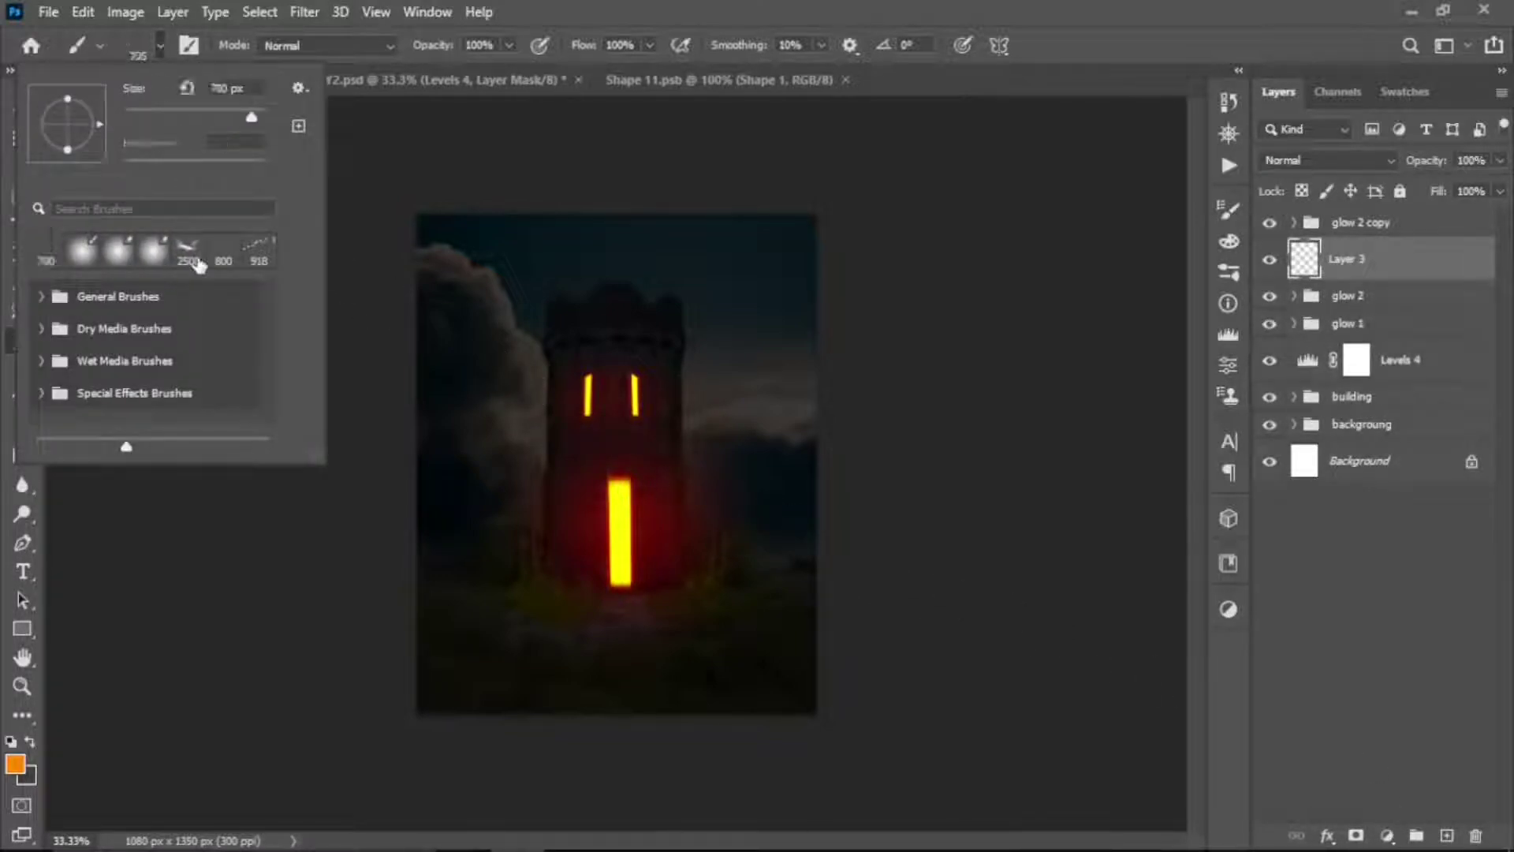
pyautogui.click(625, 9)
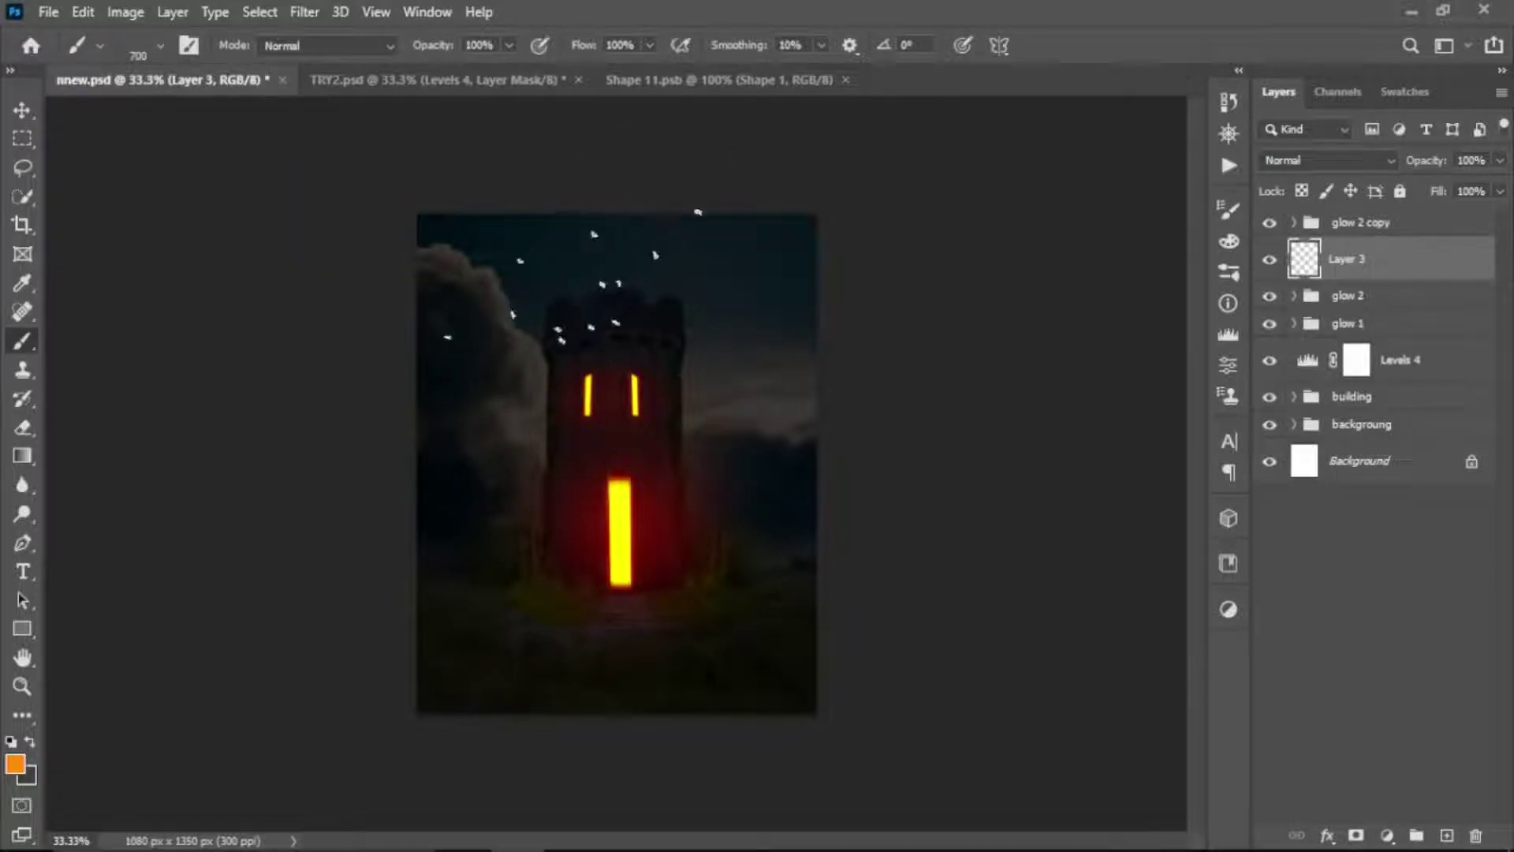
pyautogui.click(11, 742)
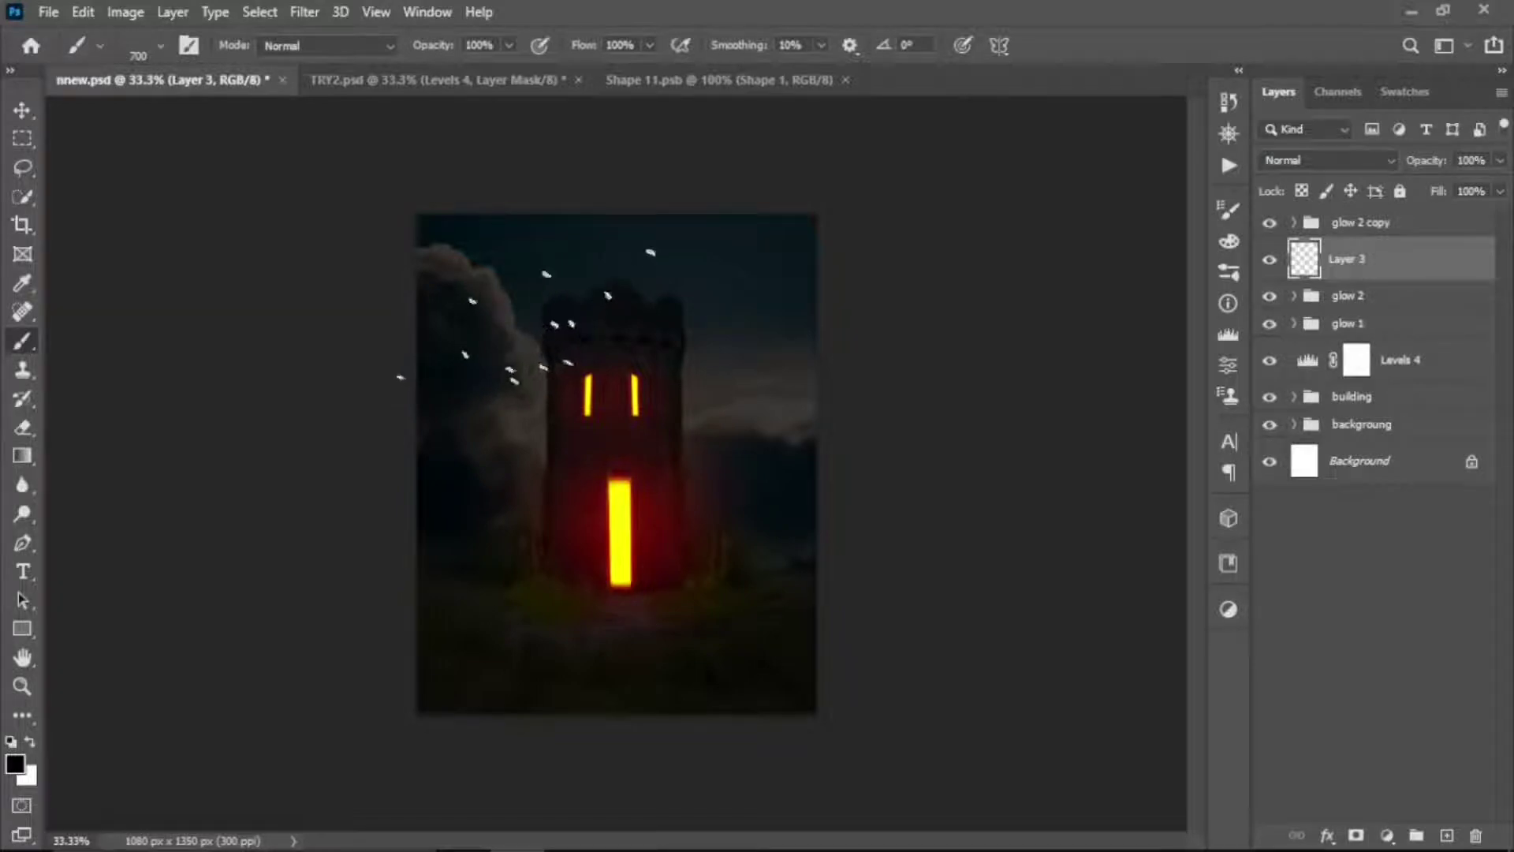
pyautogui.press('[')
pyautogui.press('[')
pyautogui.click(1269, 259)
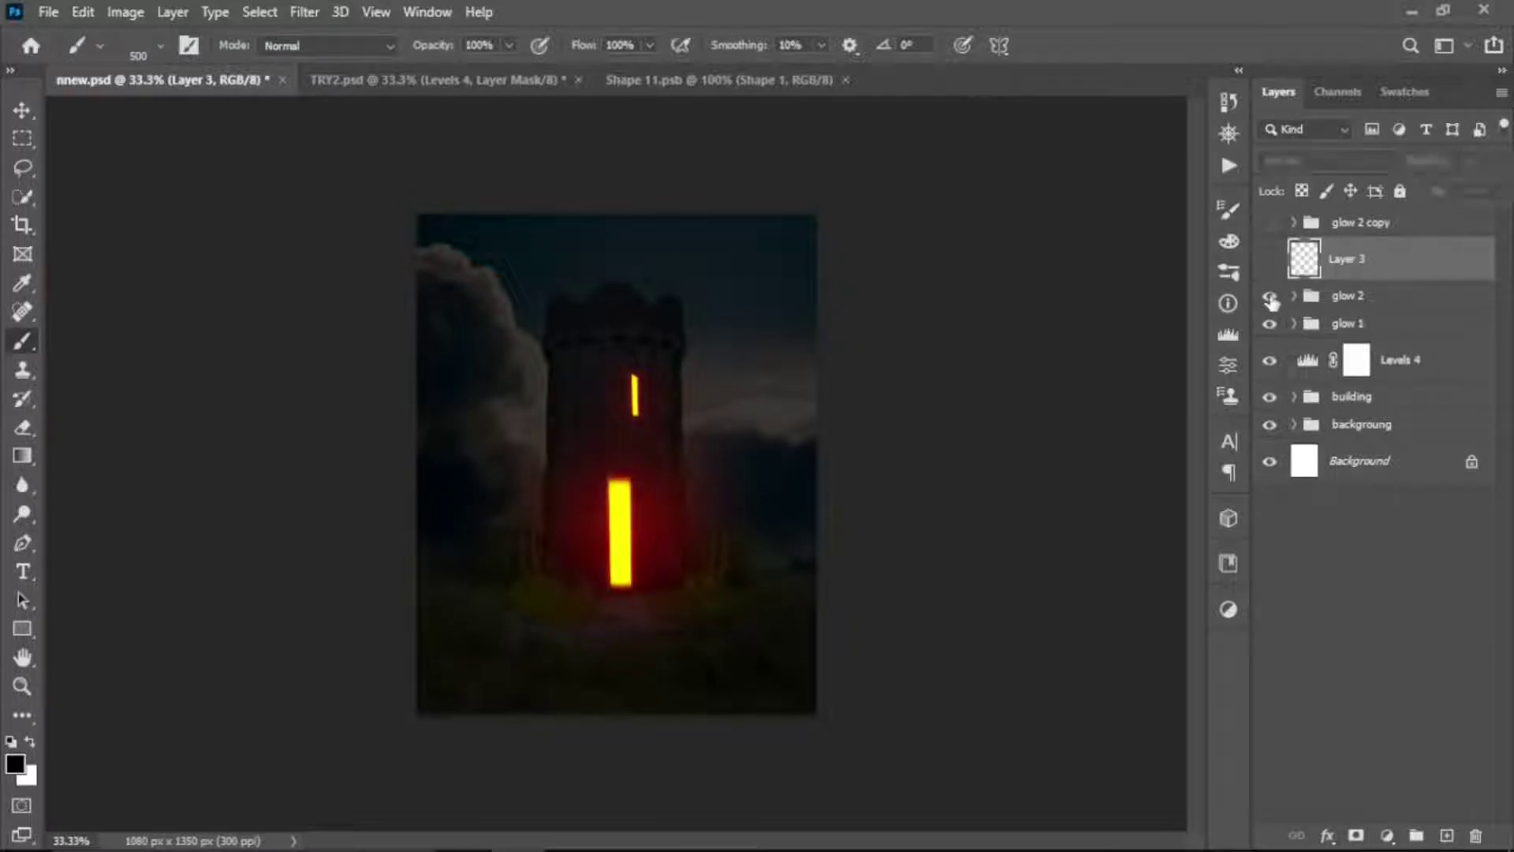
# - Hide the glow, Levels 4 and building layers, re-show each one, then reopen the Levels 4 settings
pyautogui.moveTo(1273, 306); pyautogui.dragTo(1270, 428)
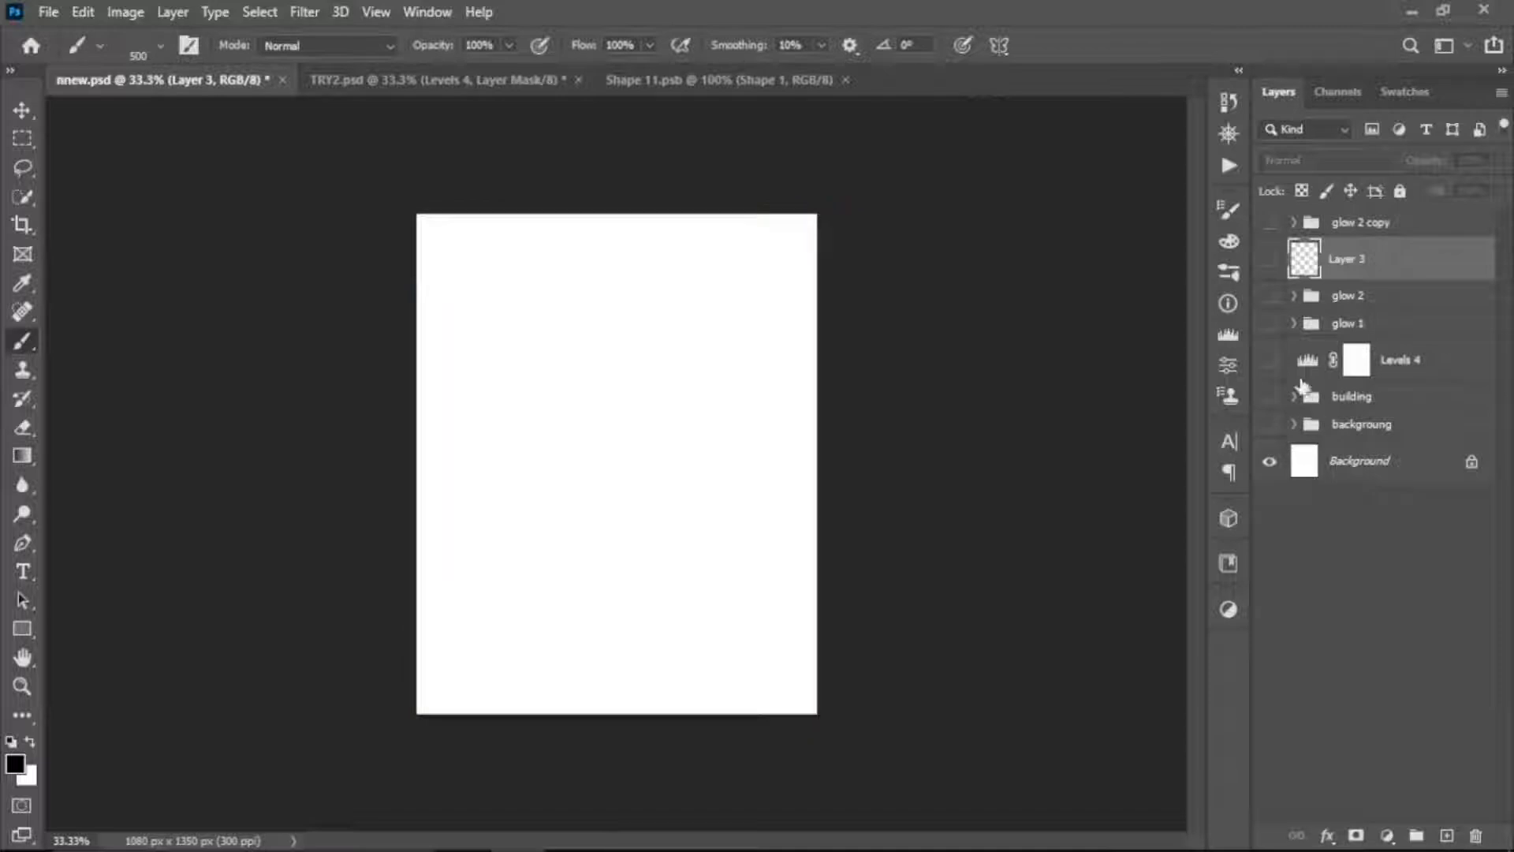
pyautogui.click(1270, 426)
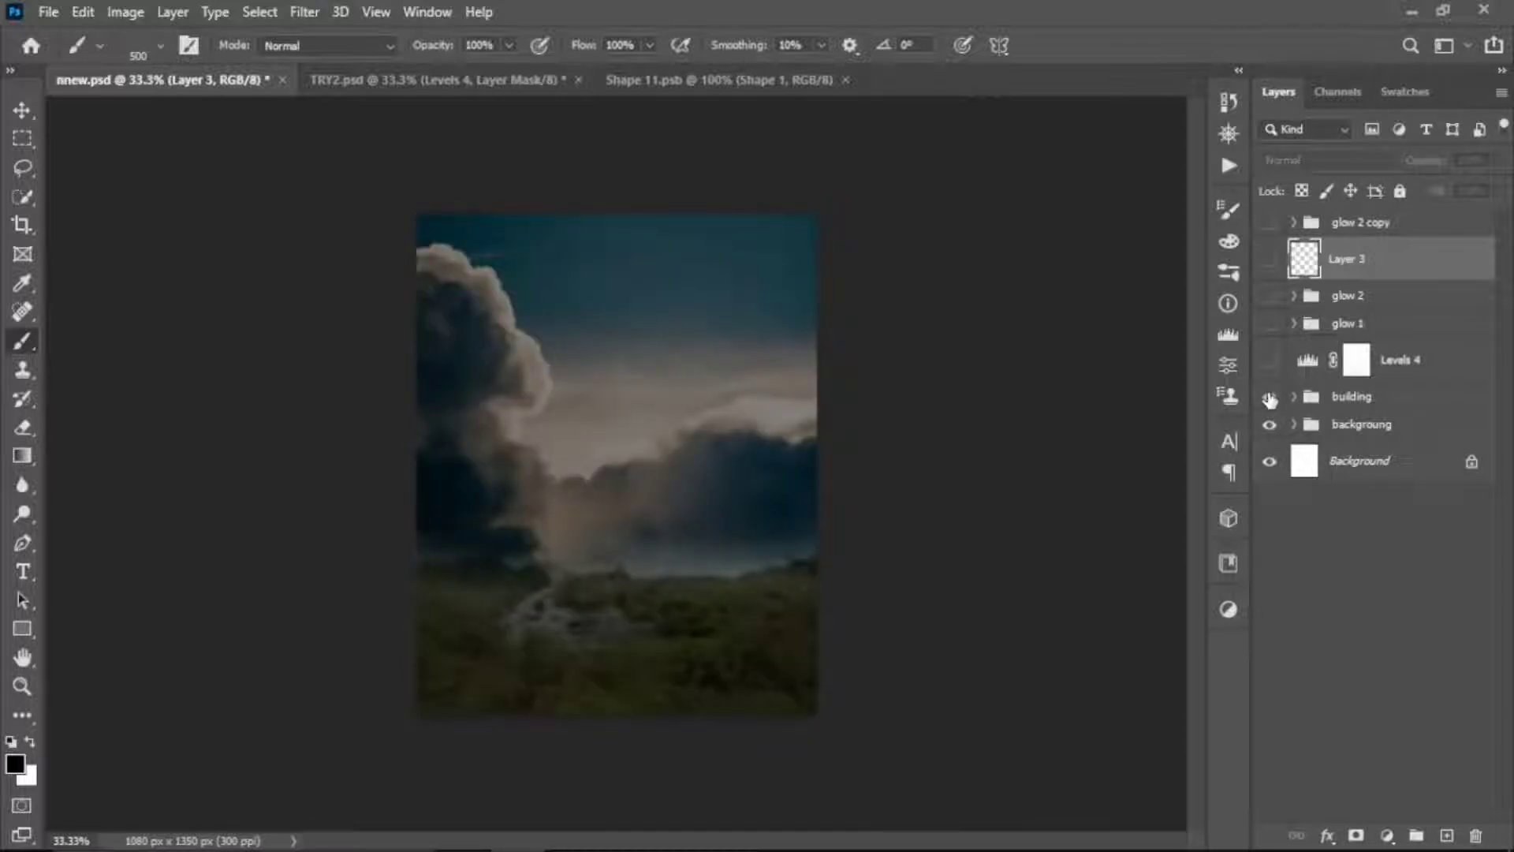
pyautogui.click(1270, 397)
pyautogui.click(1270, 361)
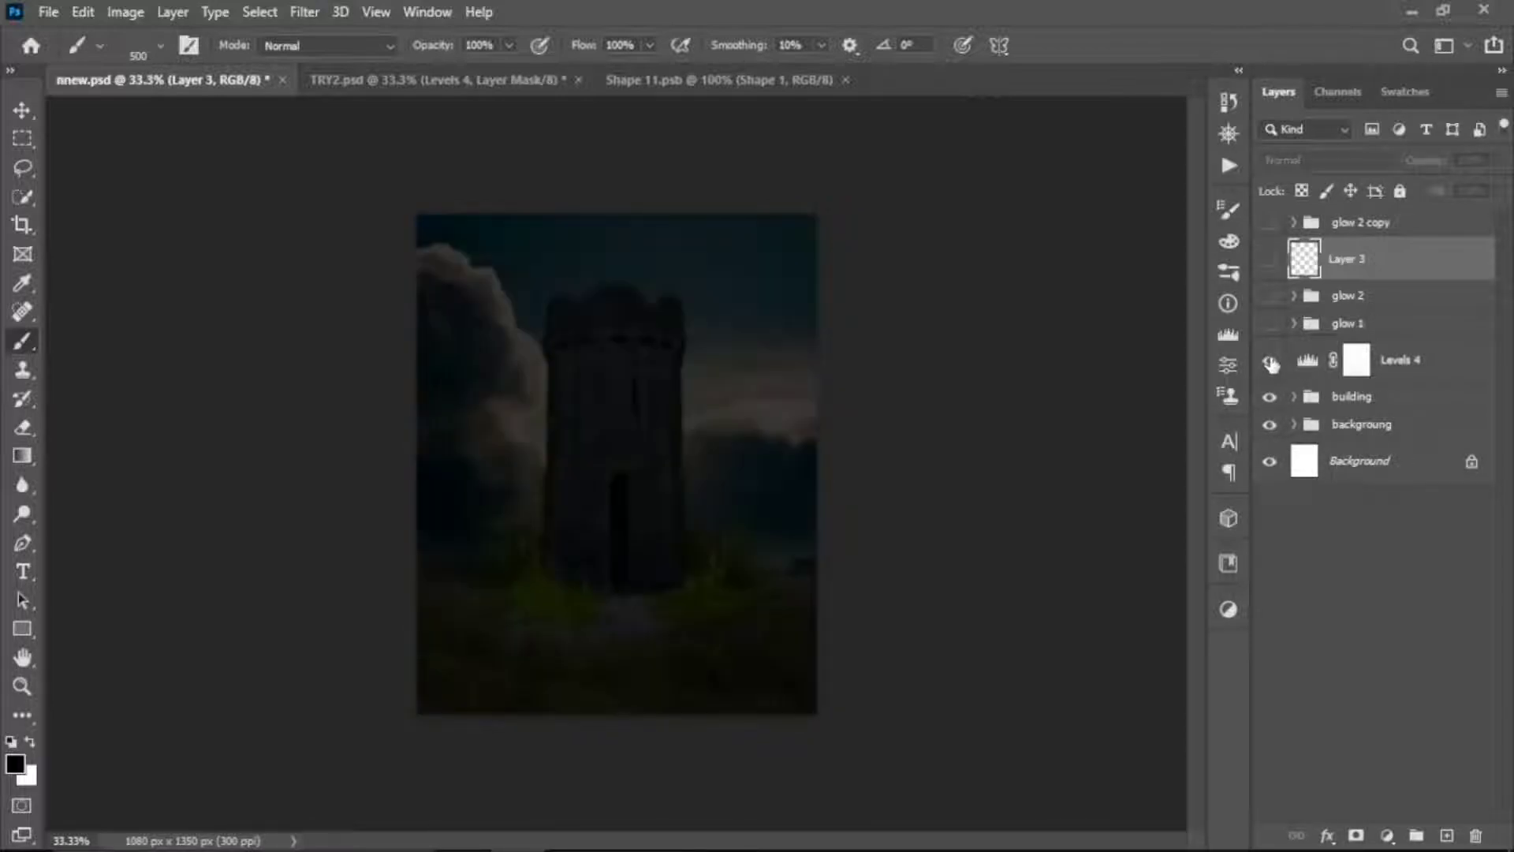
pyautogui.click(1270, 324)
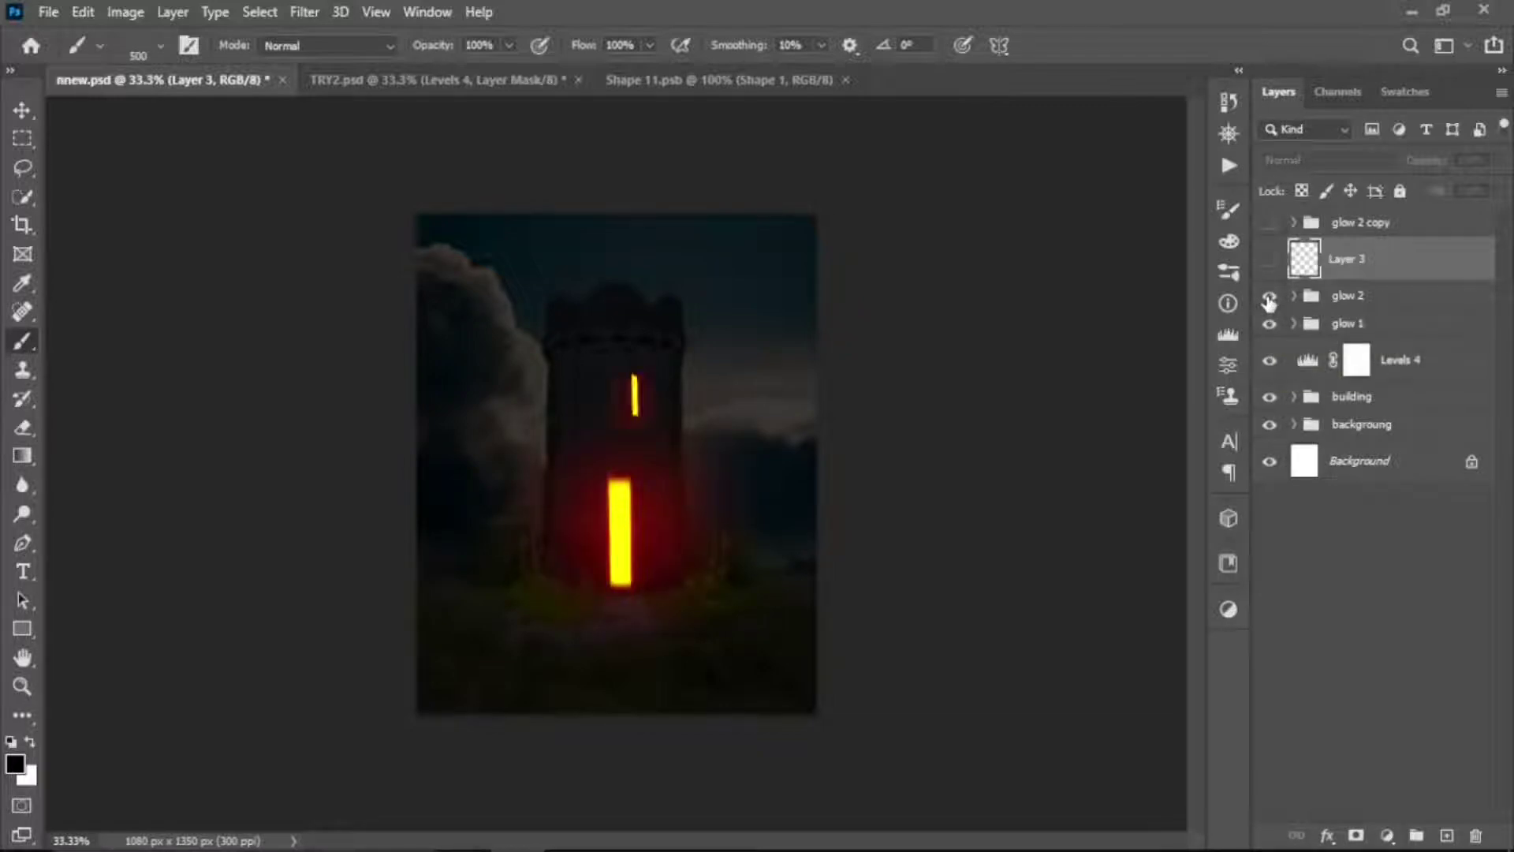
pyautogui.click(1269, 260)
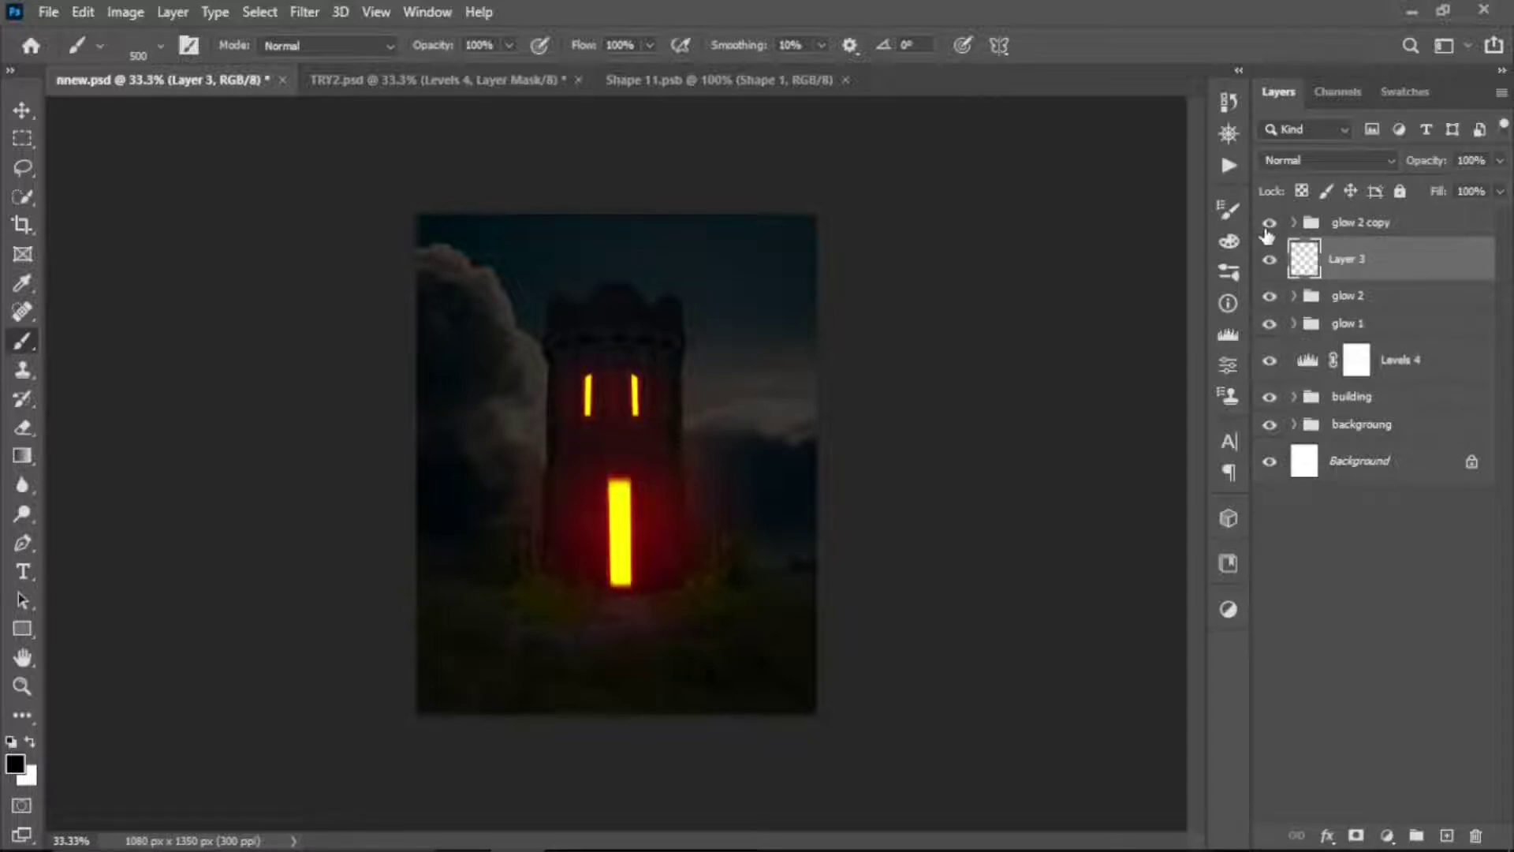
pyautogui.doubleClick(1308, 359)
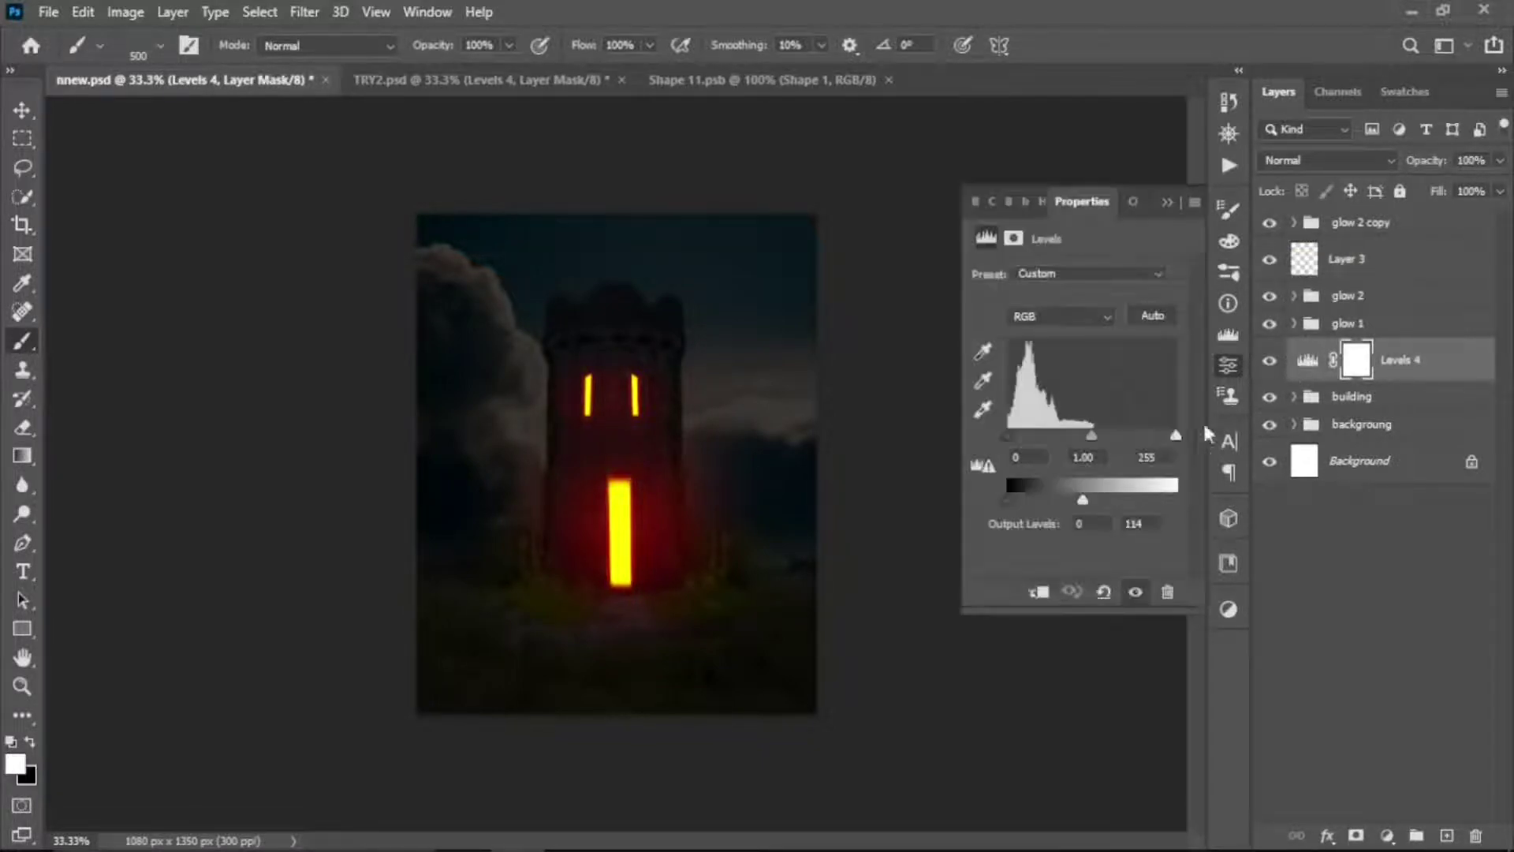
# - Raise the Levels 4 output white to 126 and select the glow 2 copy group
pyautogui.moveTo(1083, 500); pyautogui.dragTo(1098, 500)
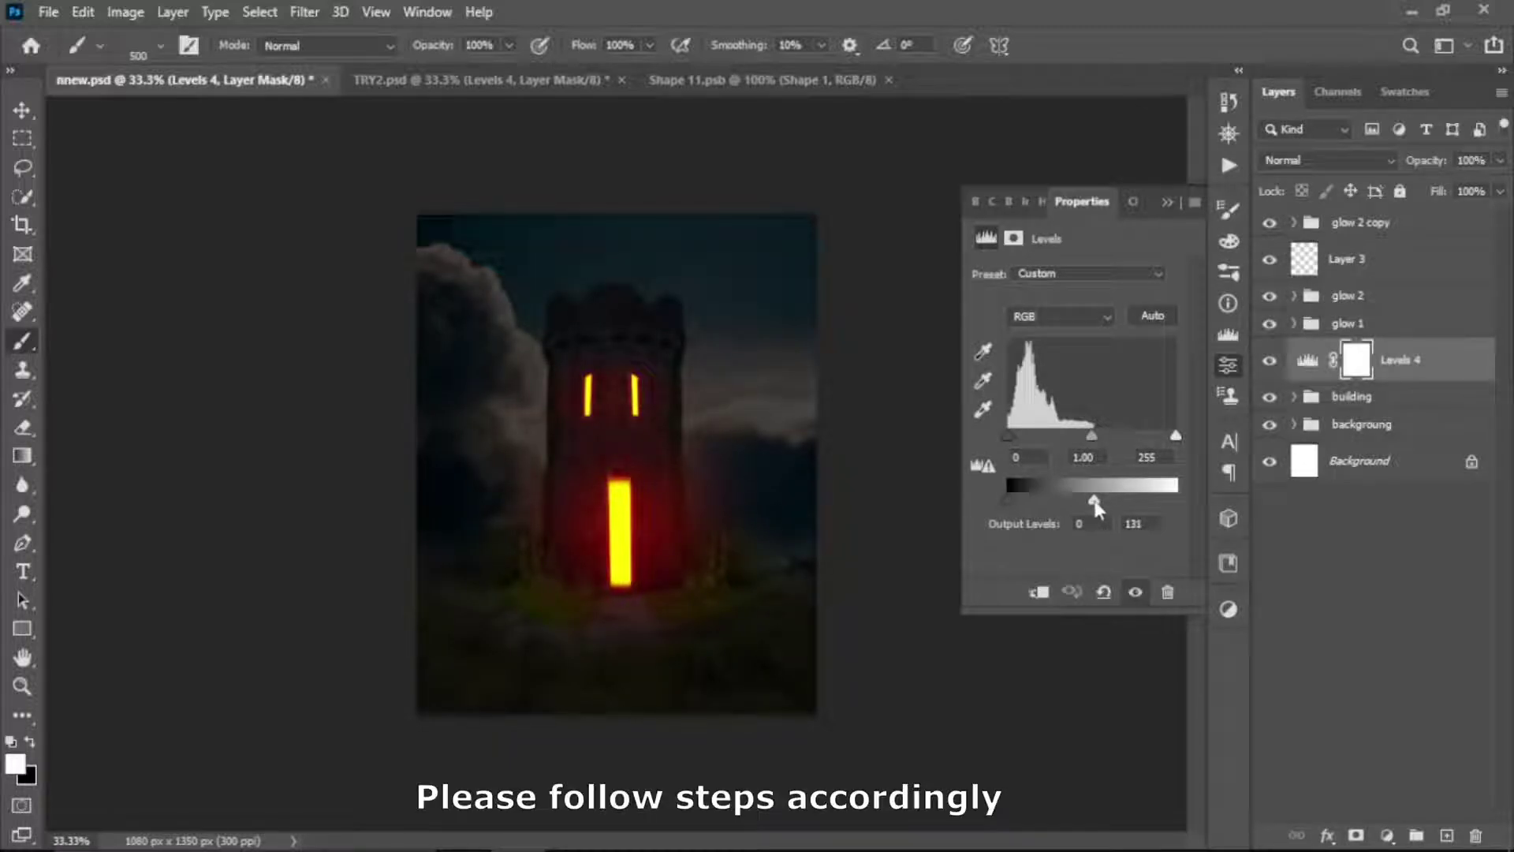
pyautogui.click(1168, 204)
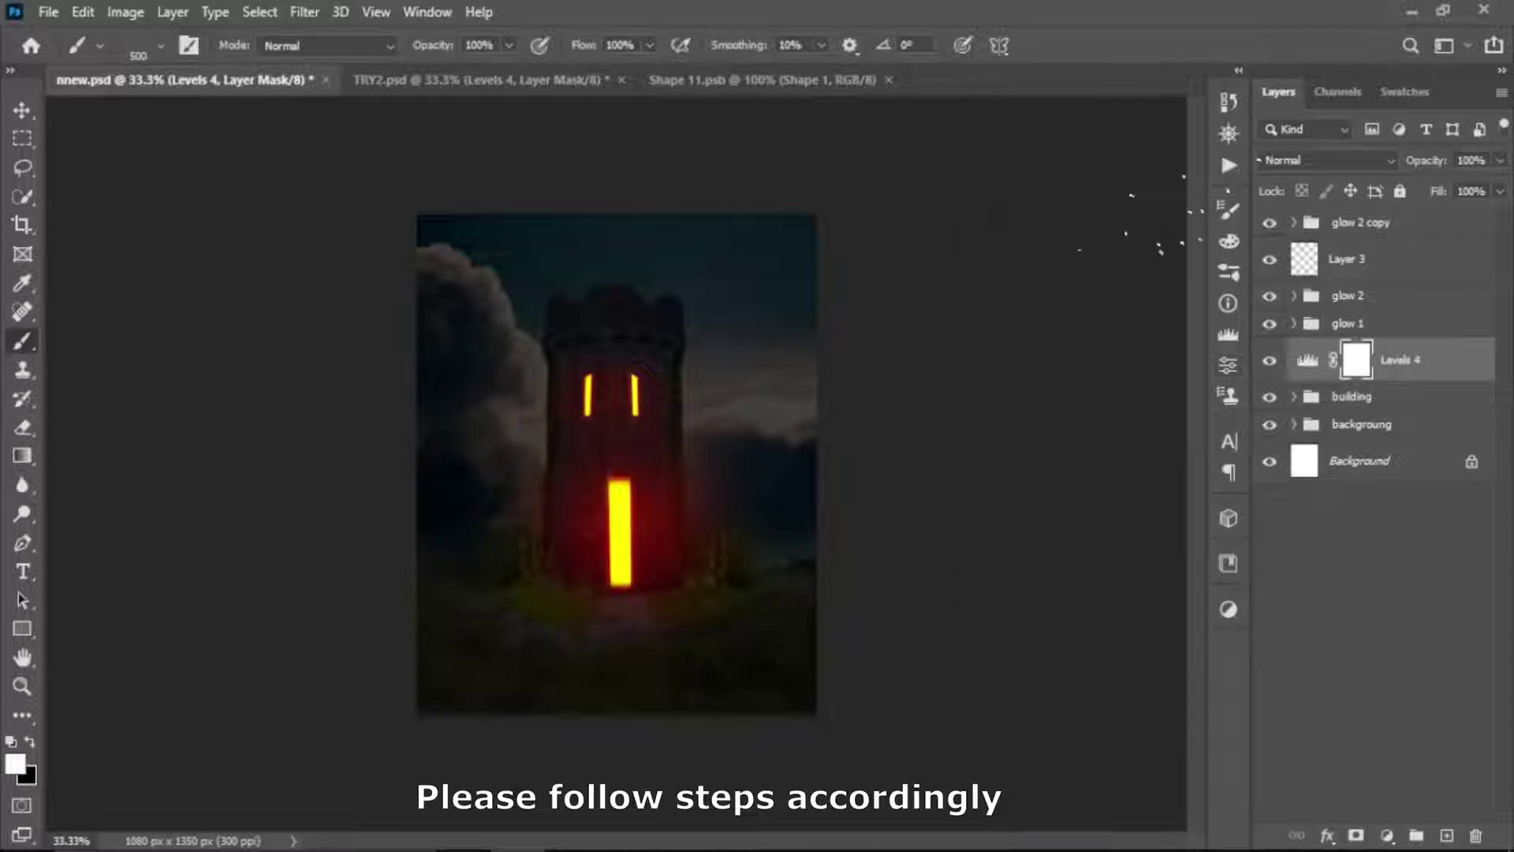
pyautogui.click(1377, 223)
pyautogui.press('v')
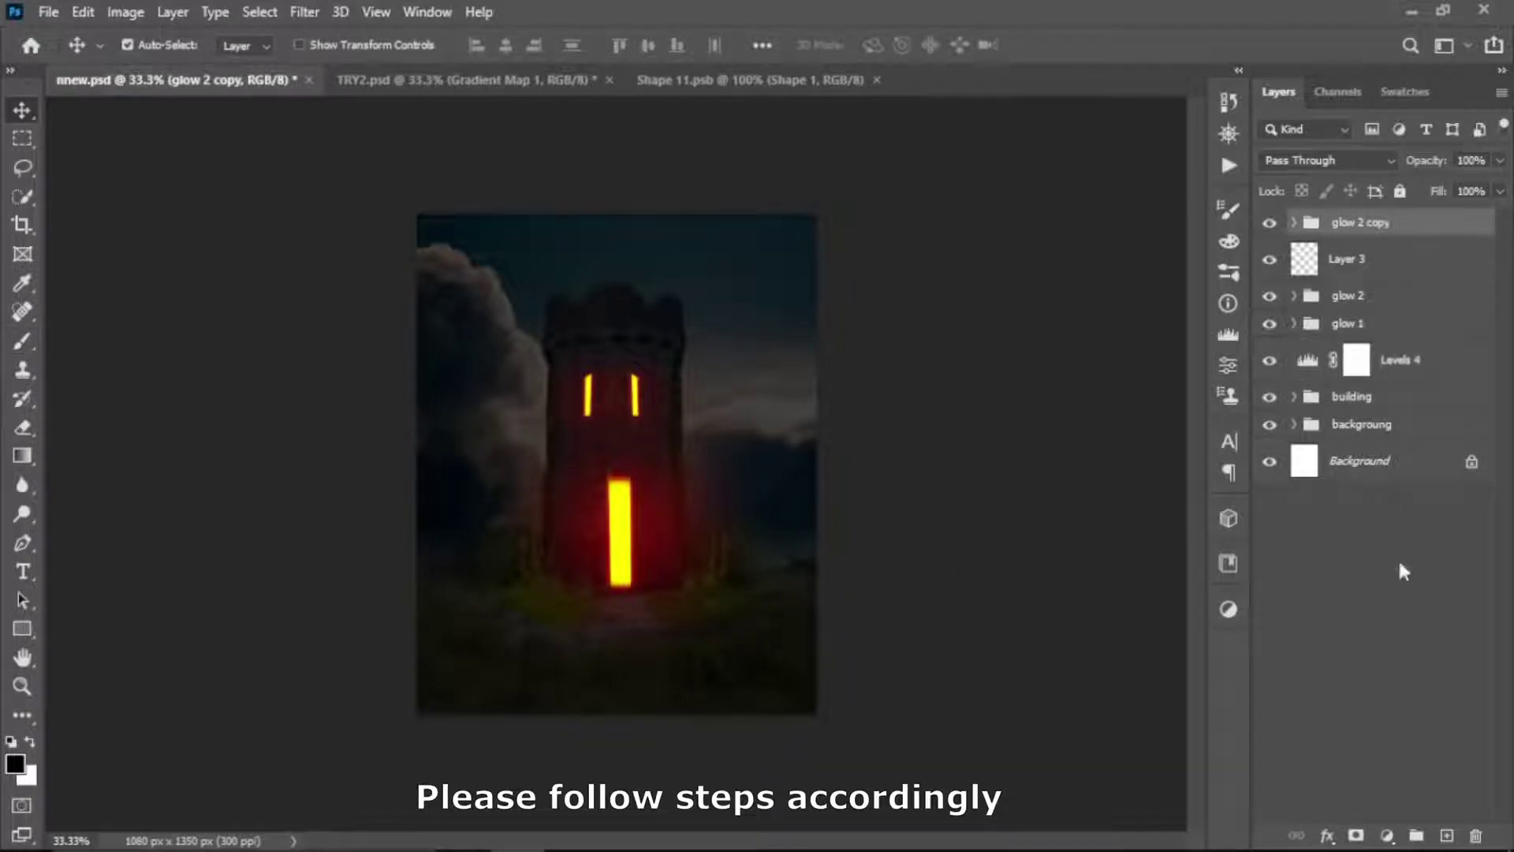
# - Add a Color Lookup layer with the Fuji ETERNA 250D Kodak 2395 LUT at 39% opacity
pyautogui.click(1387, 835)
pyautogui.click(1373, 702)
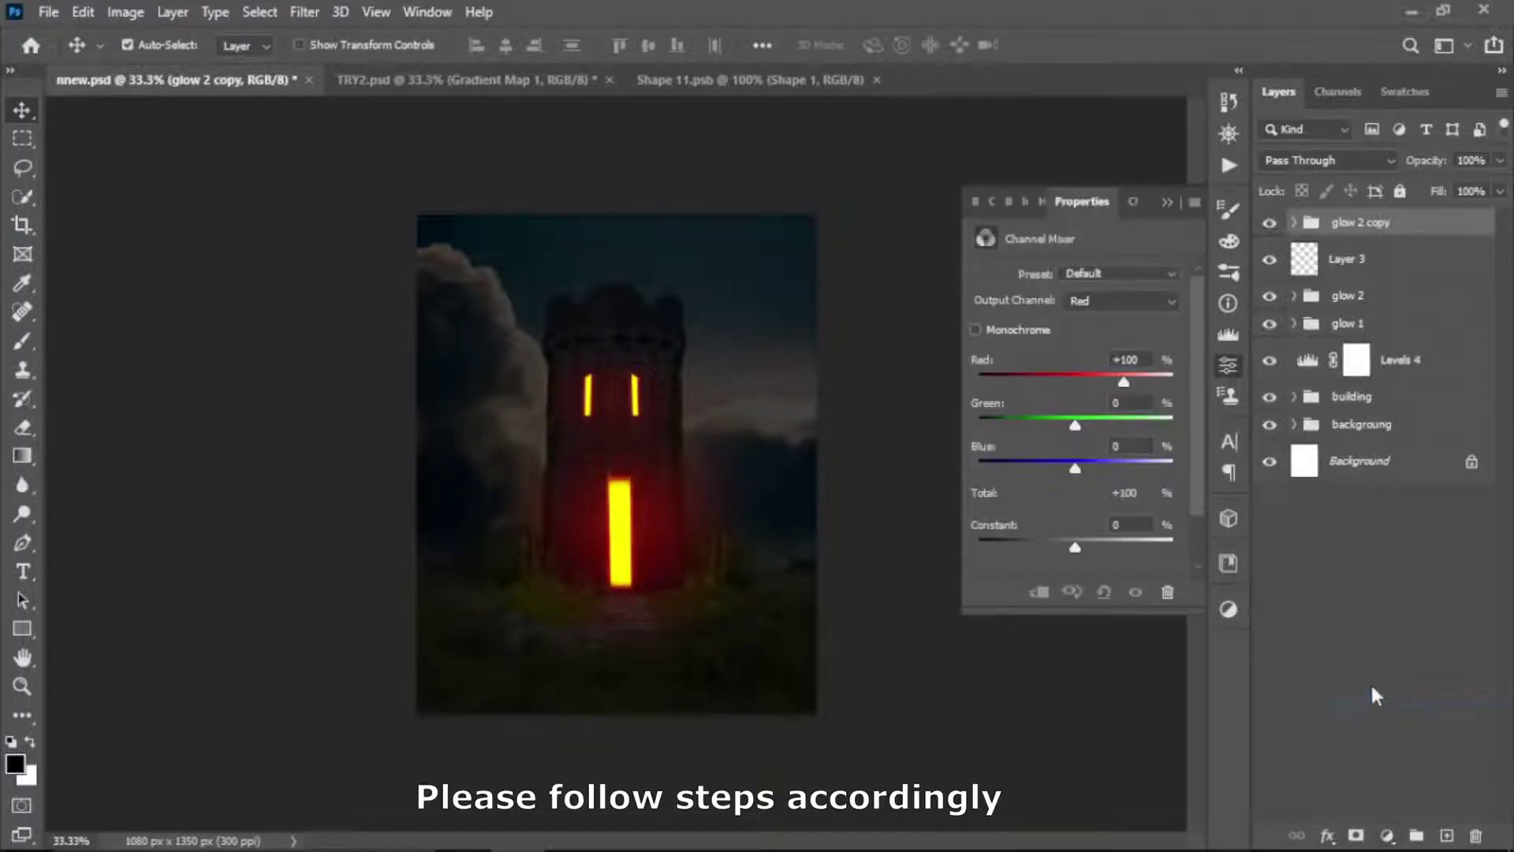
pyautogui.click(1162, 273)
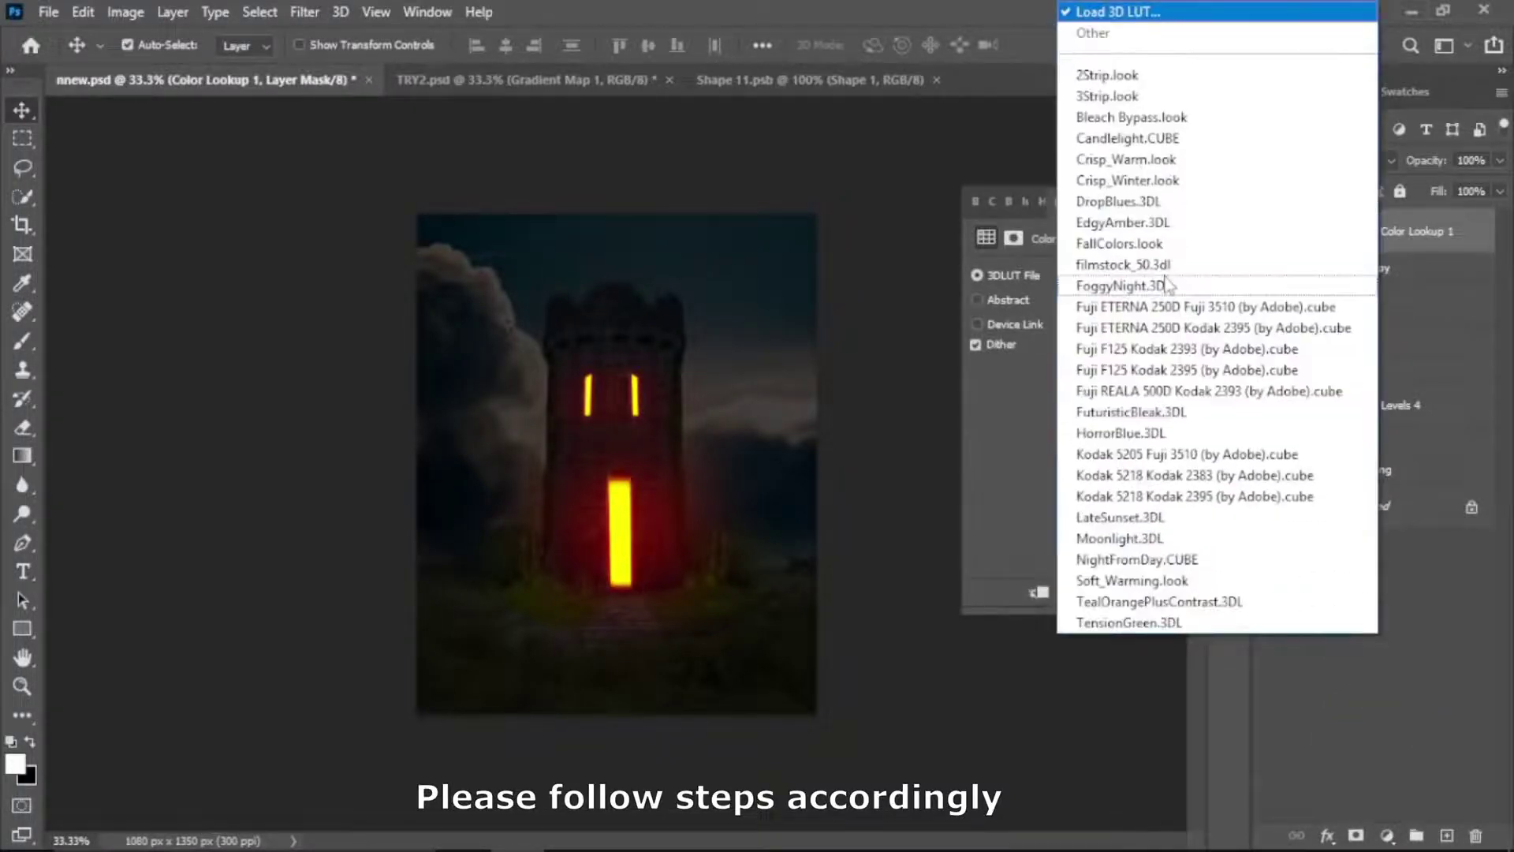
pyautogui.click(1156, 326)
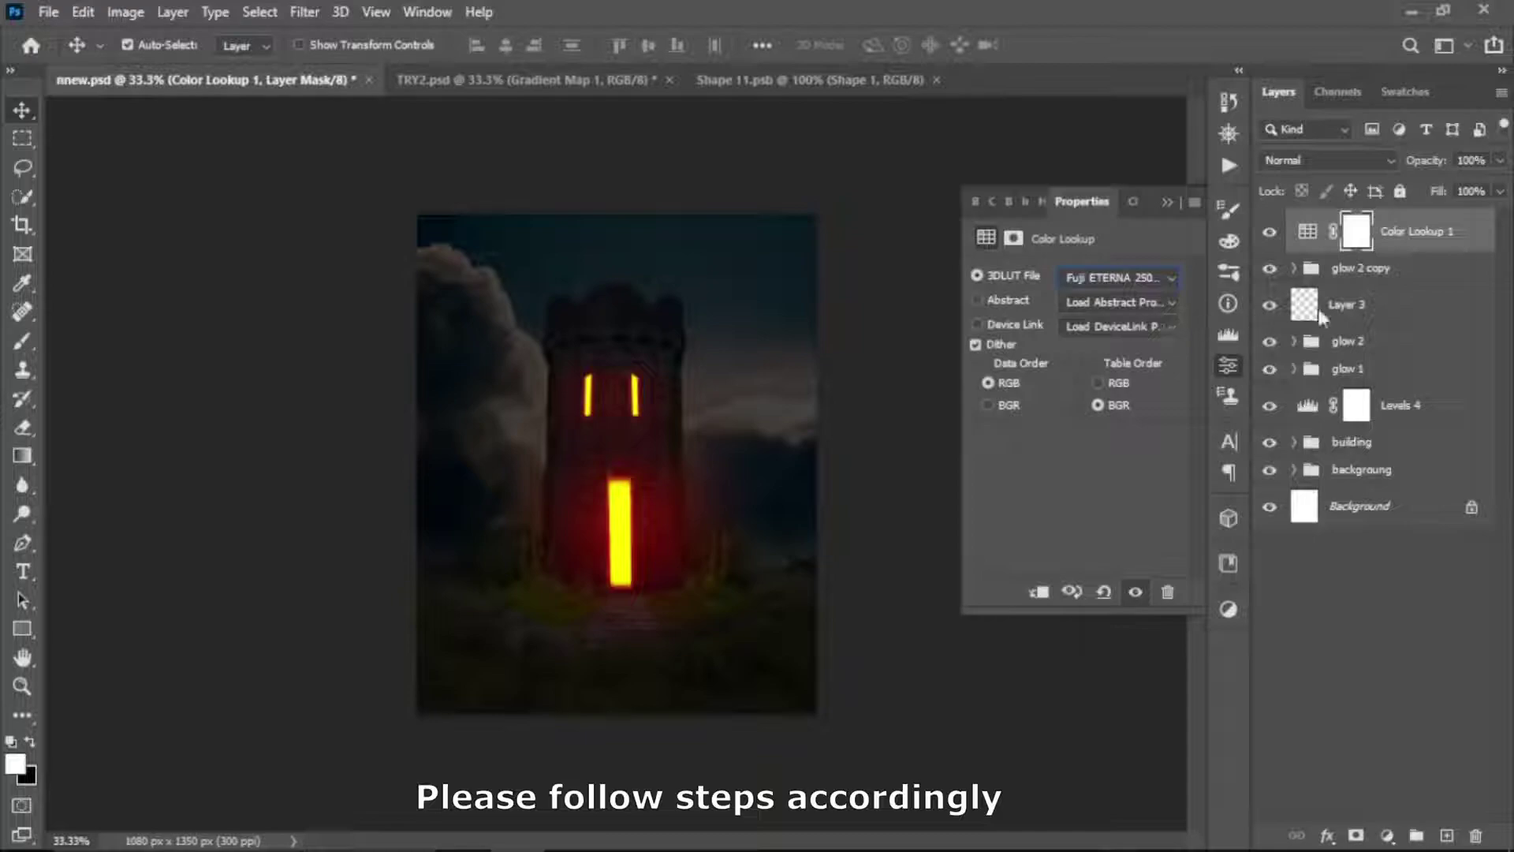
pyautogui.click(1499, 160)
pyautogui.moveTo(1498, 188); pyautogui.dragTo(1436, 189)
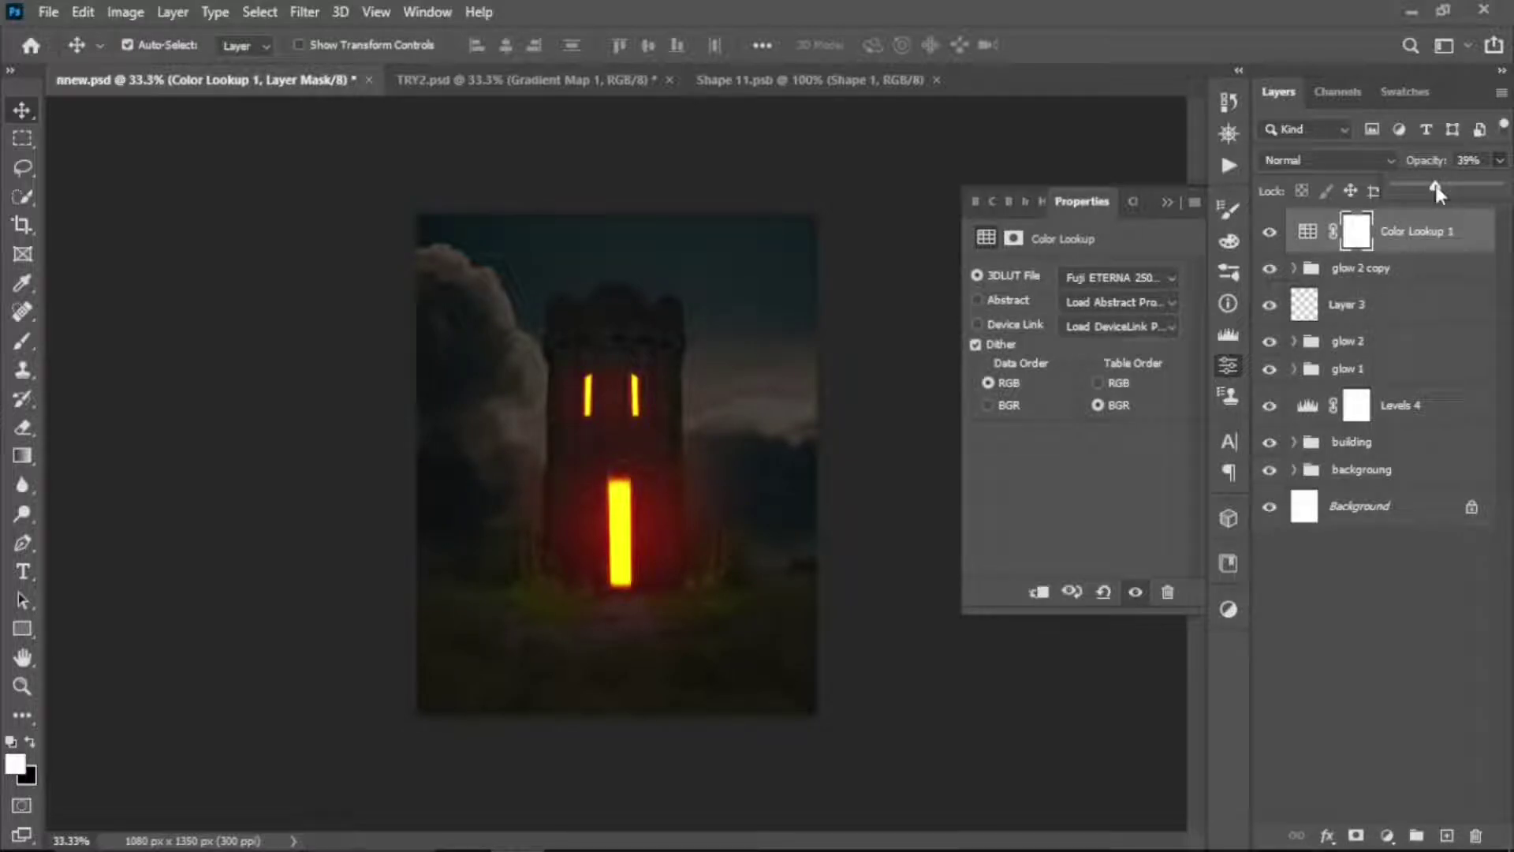
pyautogui.click(1167, 202)
# - Add a Gradient Map with the pink-orange-purple gradient faded to about 40% opacity
pyautogui.click(1388, 834)
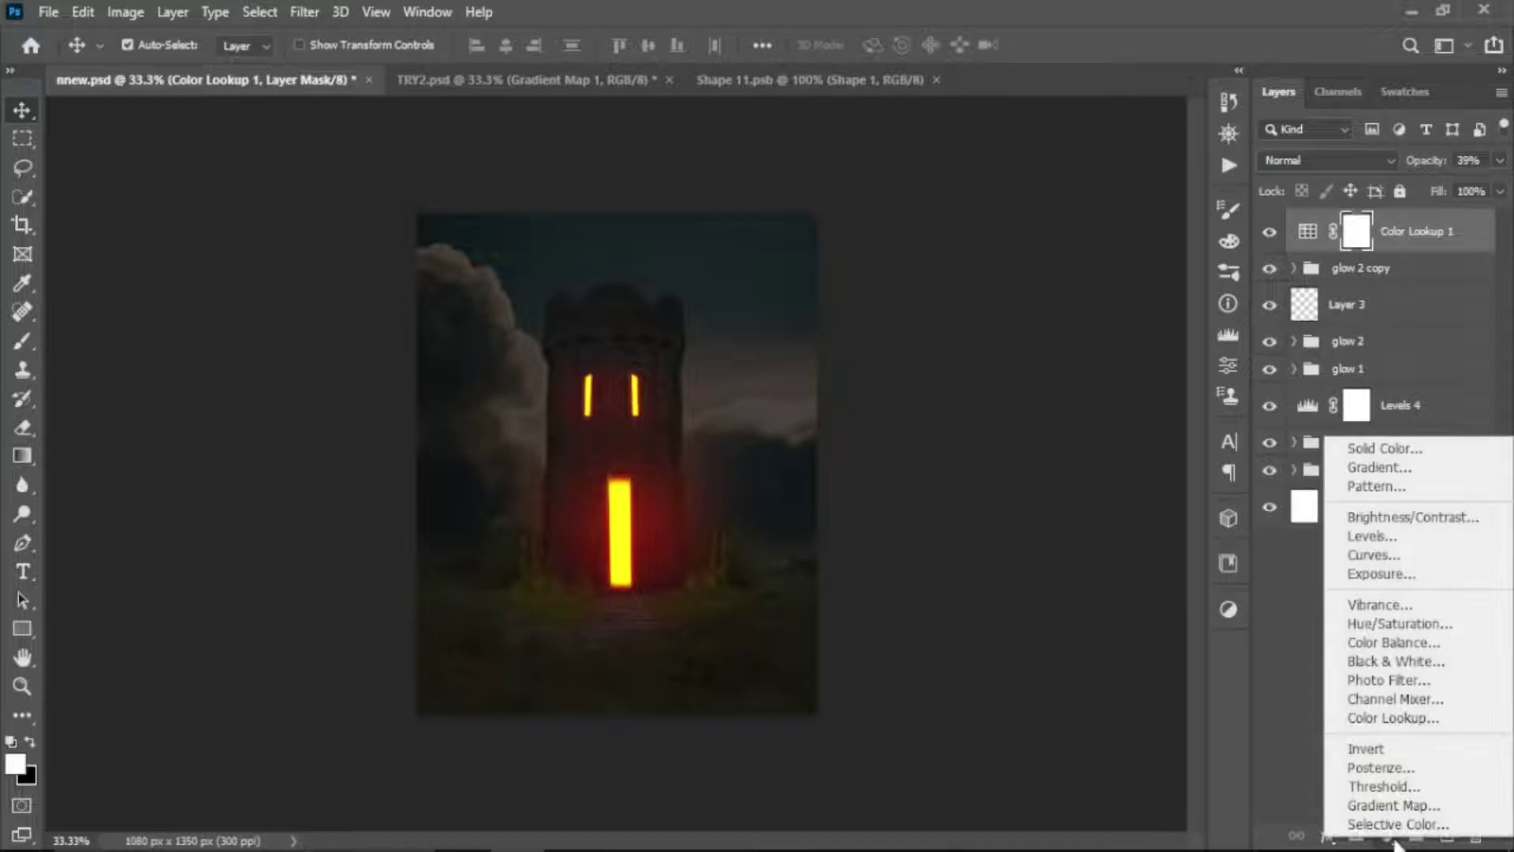
pyautogui.click(1376, 803)
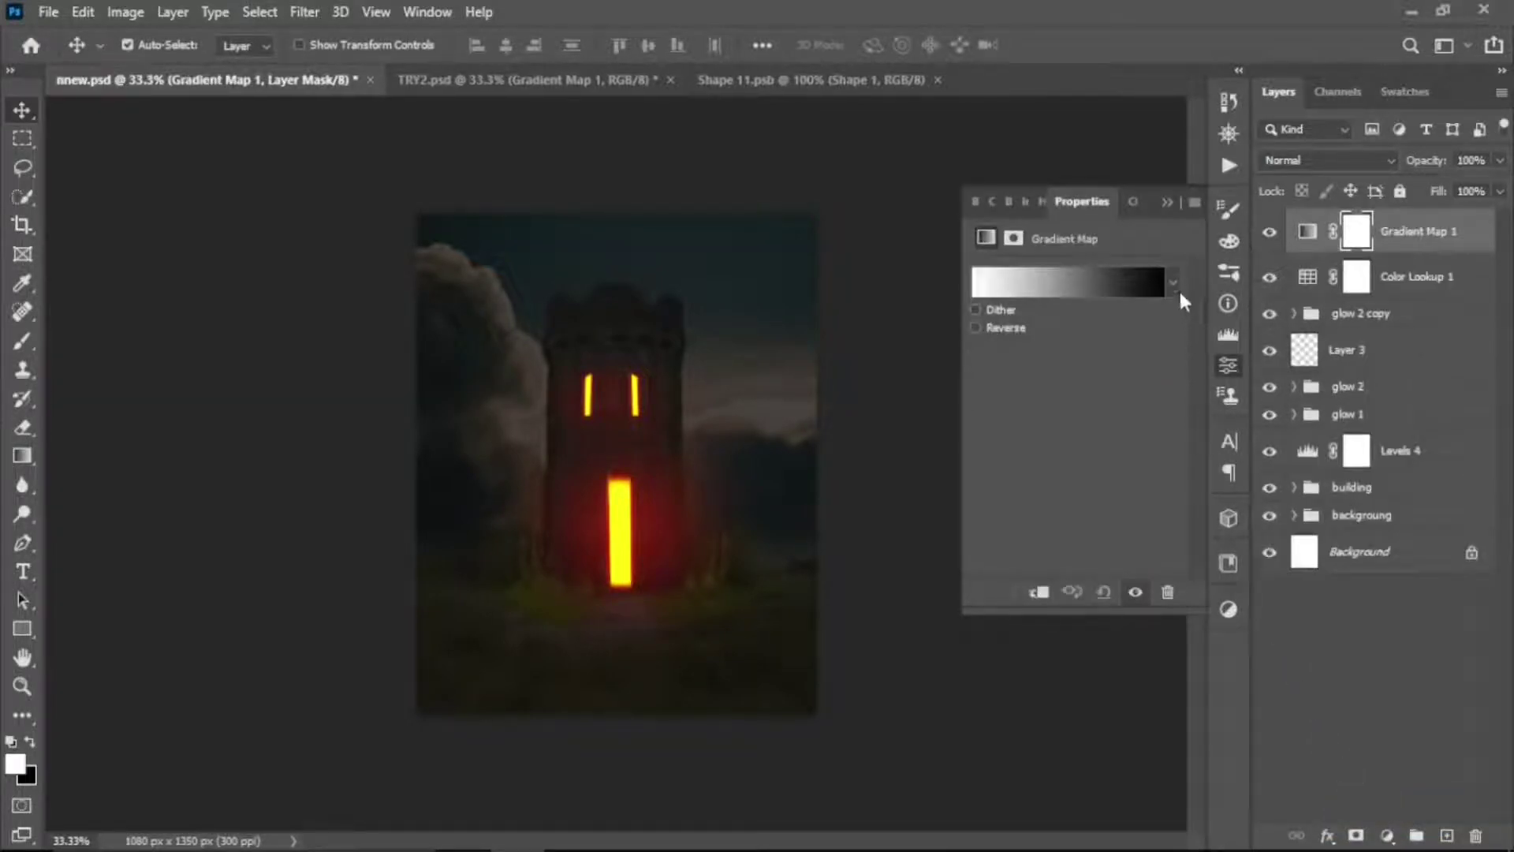
pyautogui.click(1173, 282)
pyautogui.click(1015, 384)
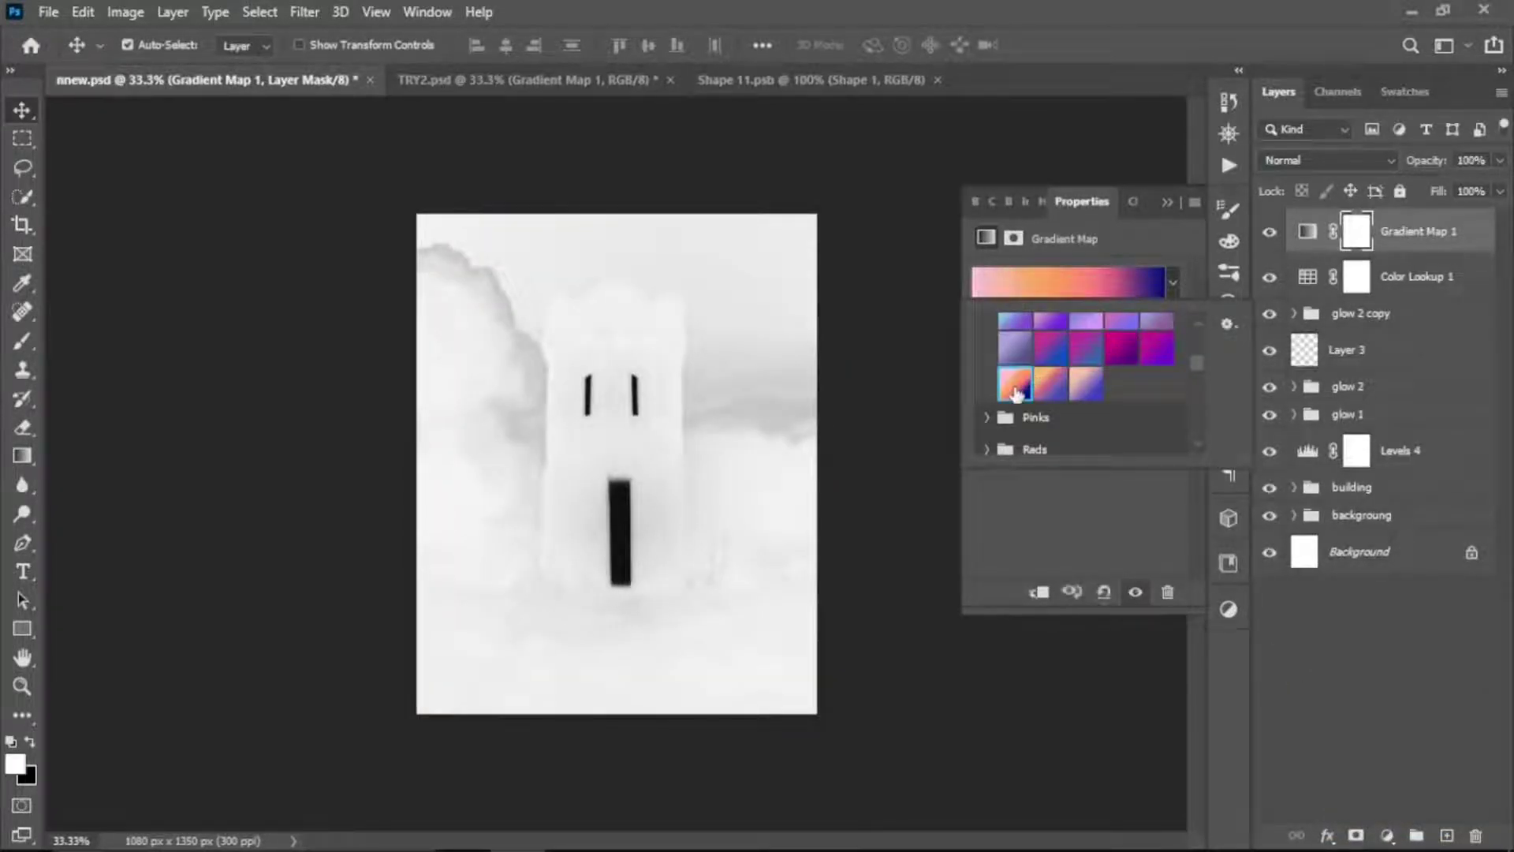
pyautogui.click(1168, 202)
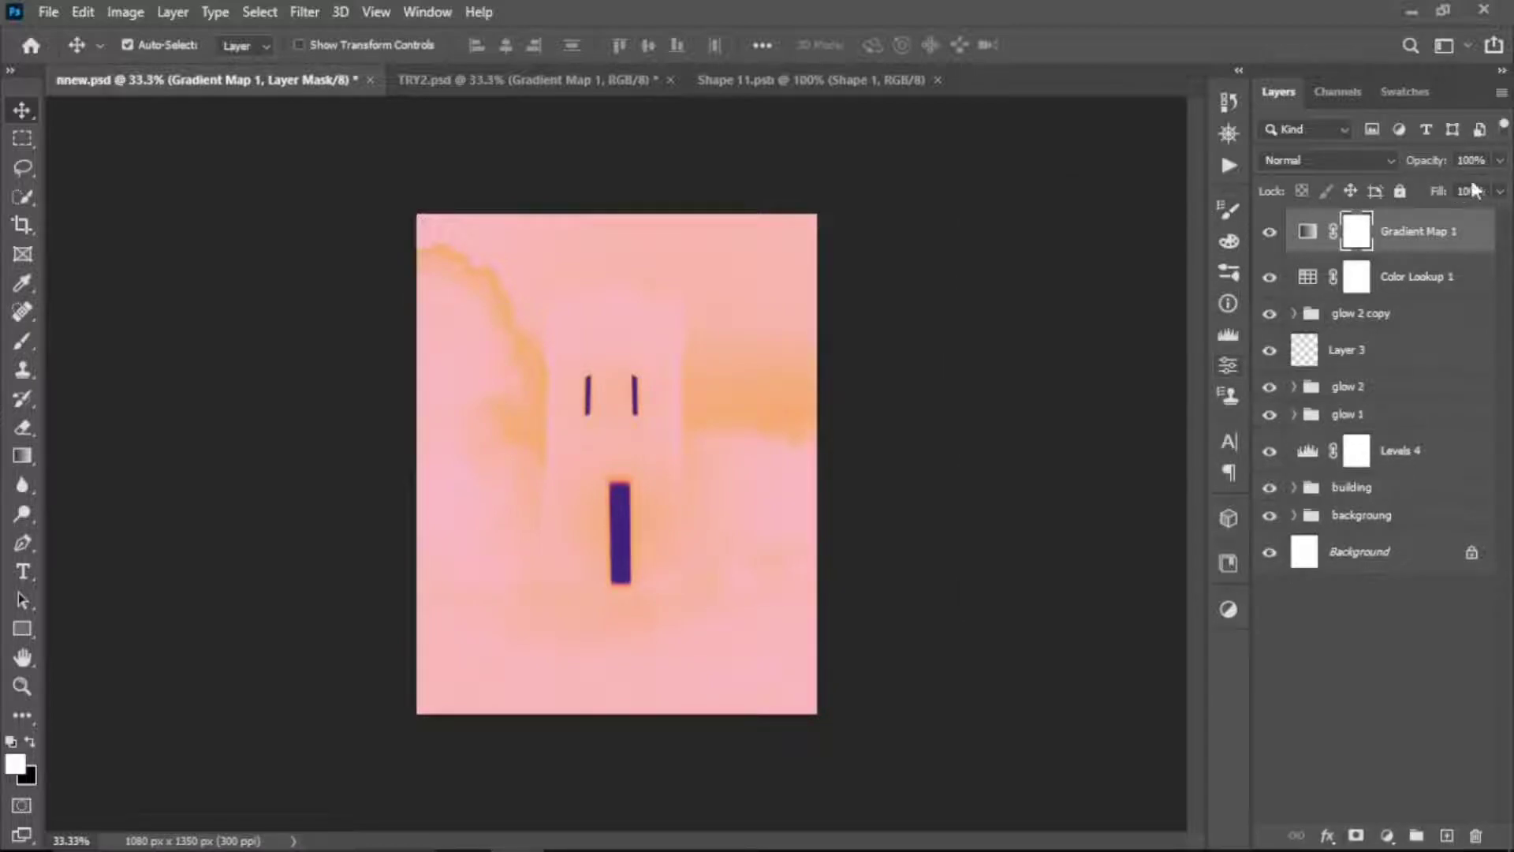
pyautogui.click(1500, 160)
pyautogui.moveTo(1498, 180); pyautogui.dragTo(1411, 194)
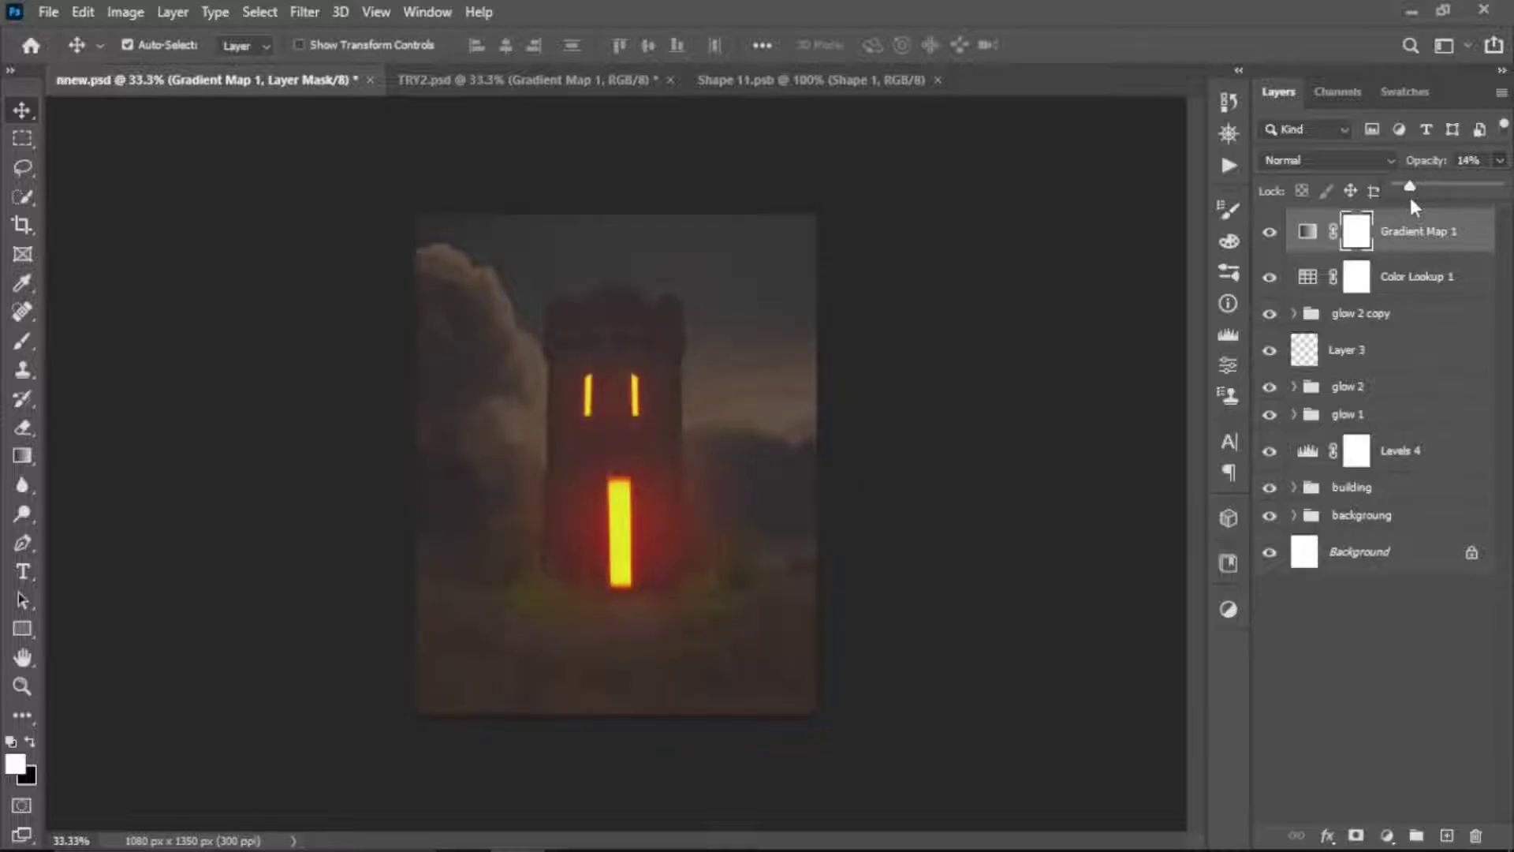
# - Enable Dither and Reverse on the gradient map and lower it to 14% opacity
pyautogui.doubleClick(1307, 231)
pyautogui.click(1000, 312)
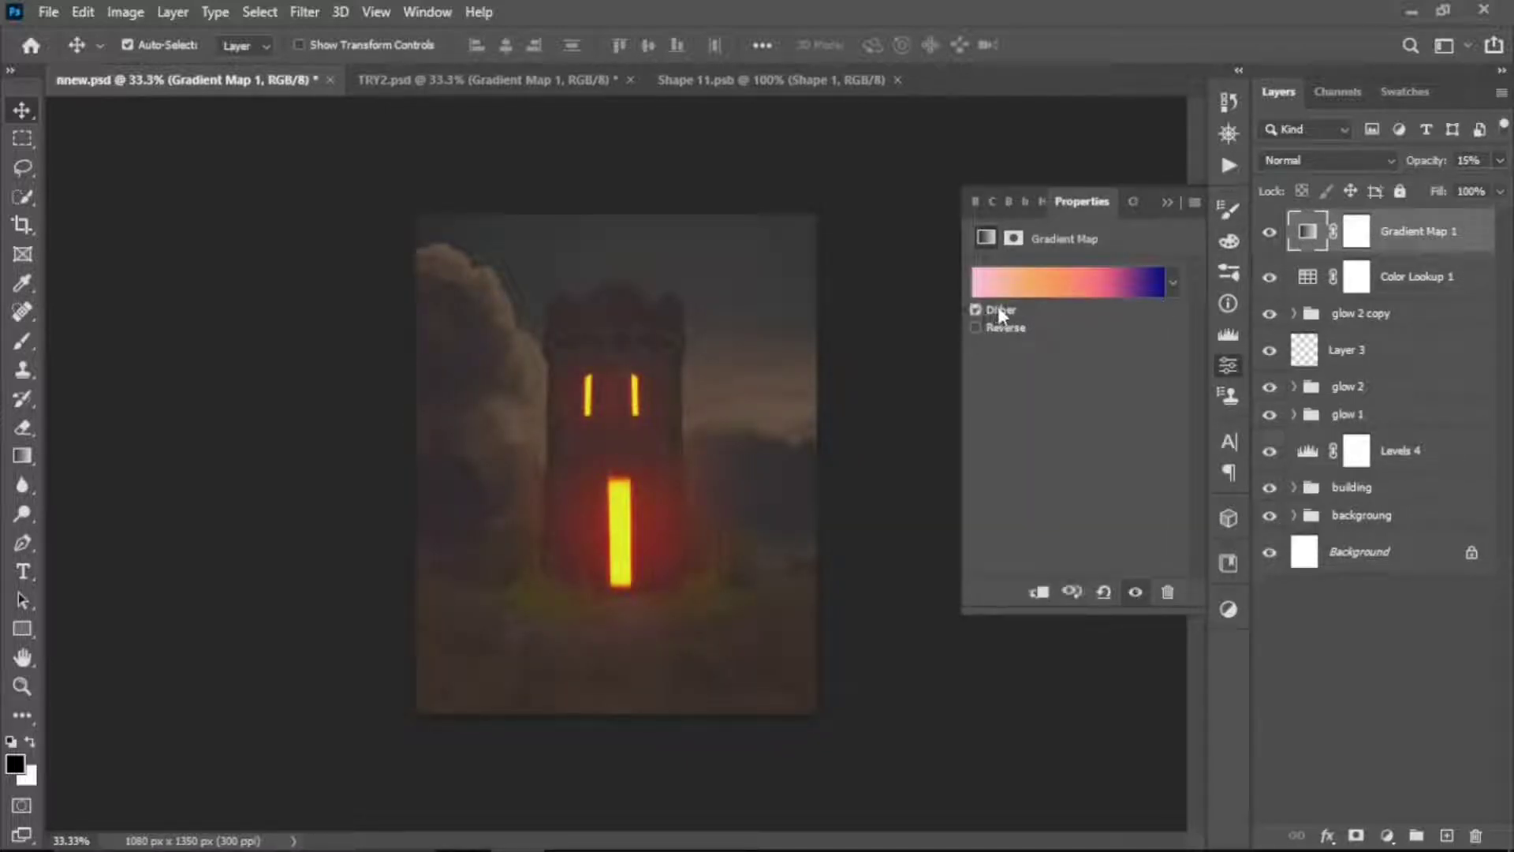
pyautogui.click(997, 325)
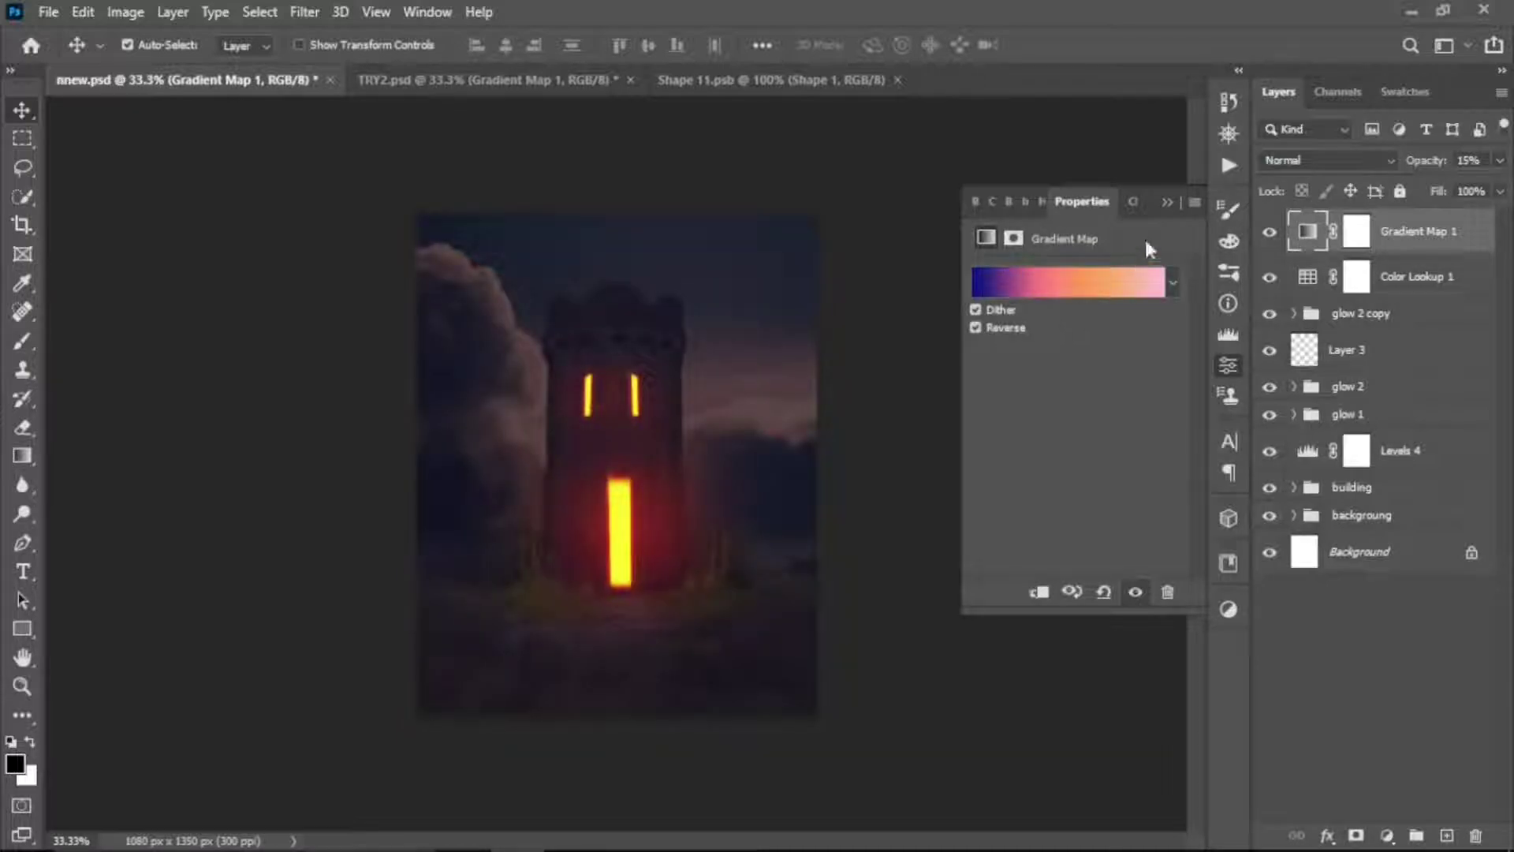
pyautogui.click(1165, 206)
pyautogui.click(1501, 163)
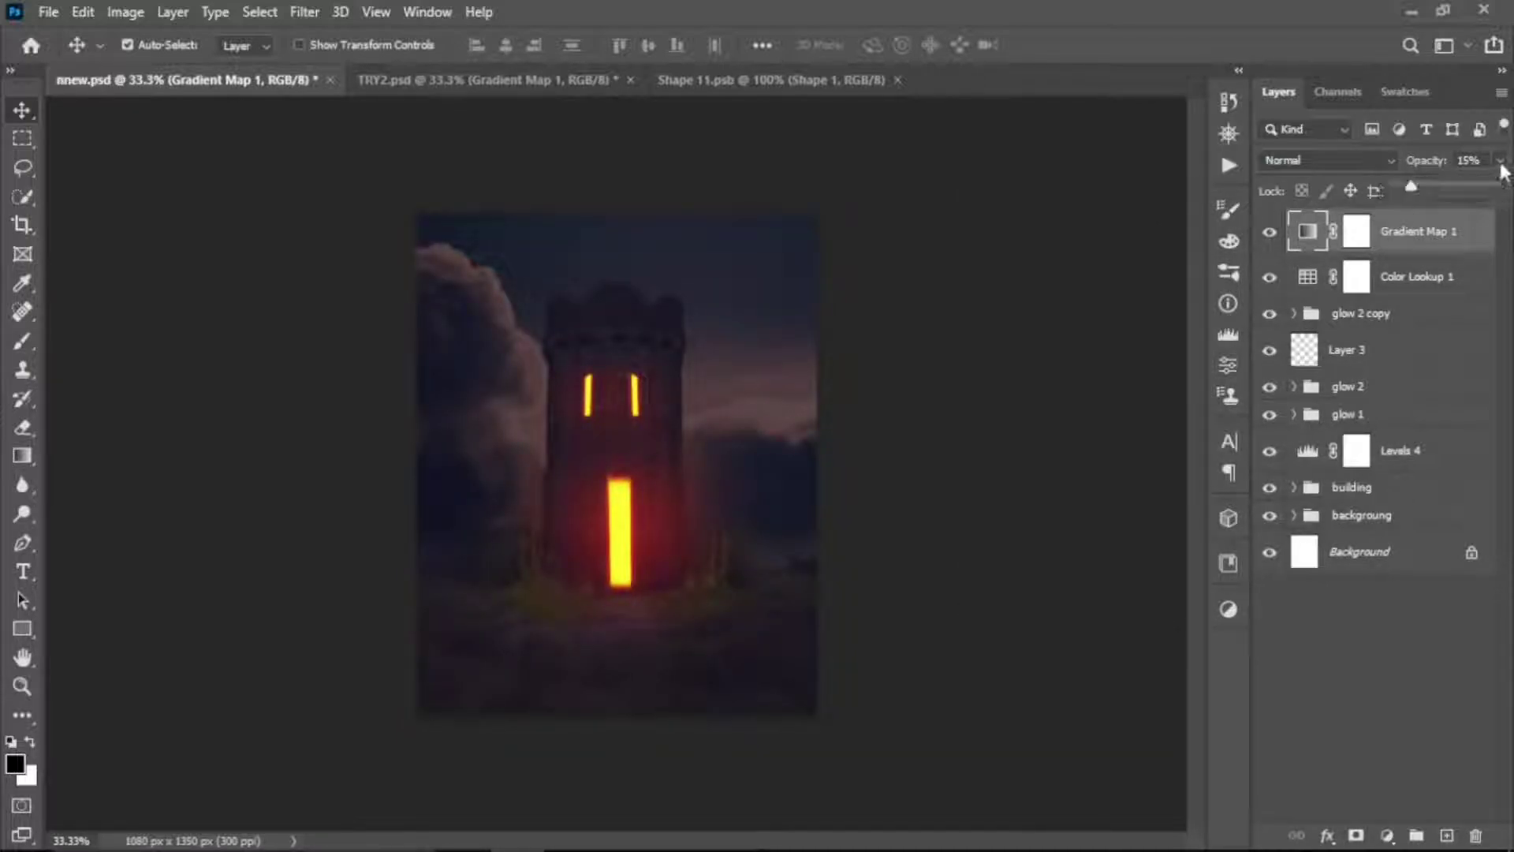
pyautogui.moveTo(1417, 195); pyautogui.dragTo(1410, 190)
pyautogui.click(1356, 231)
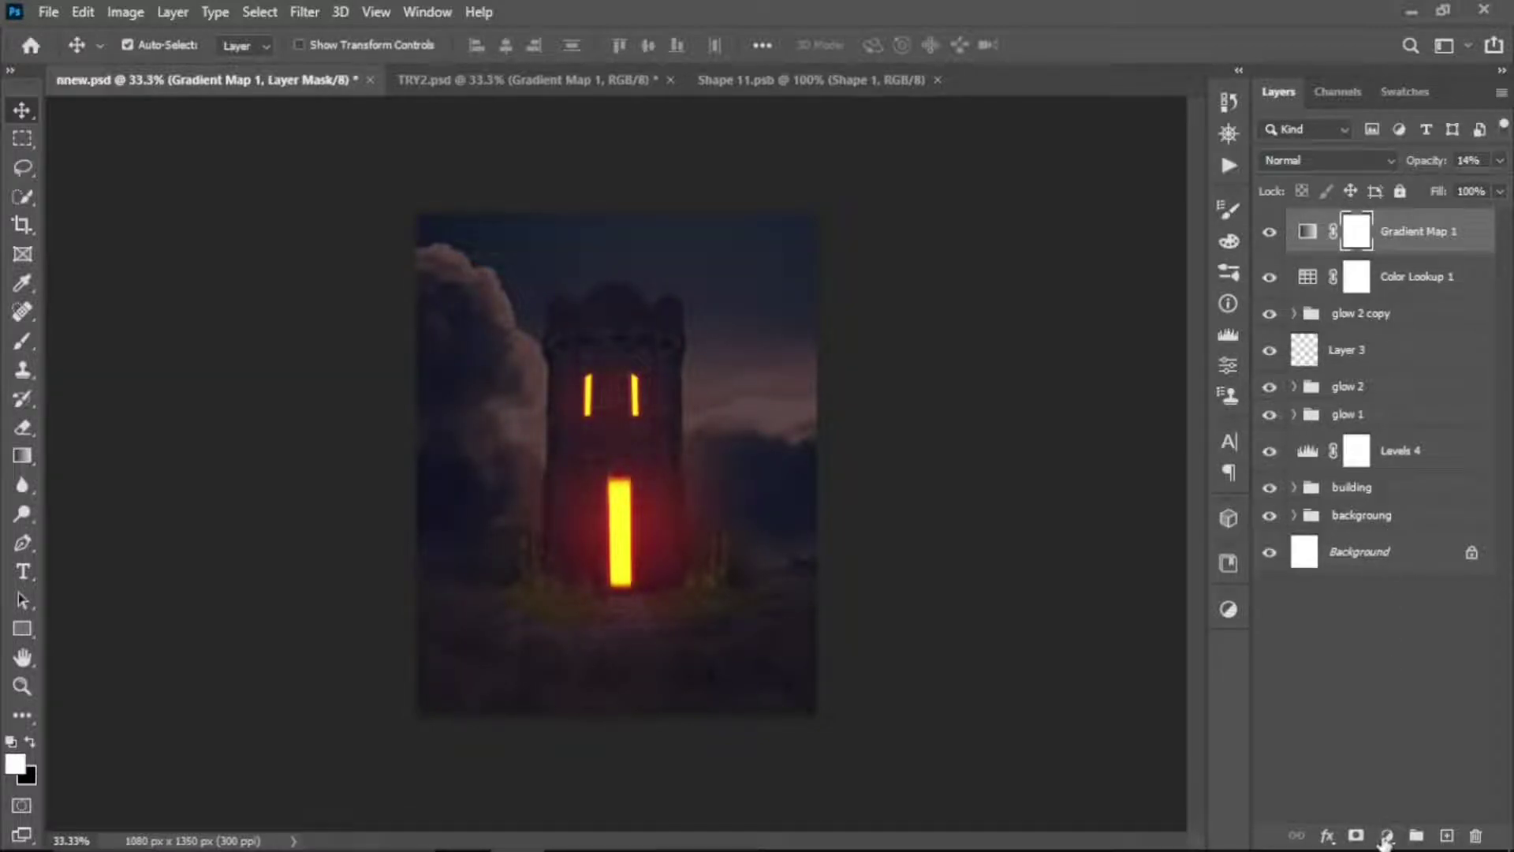
pyautogui.click(1386, 839)
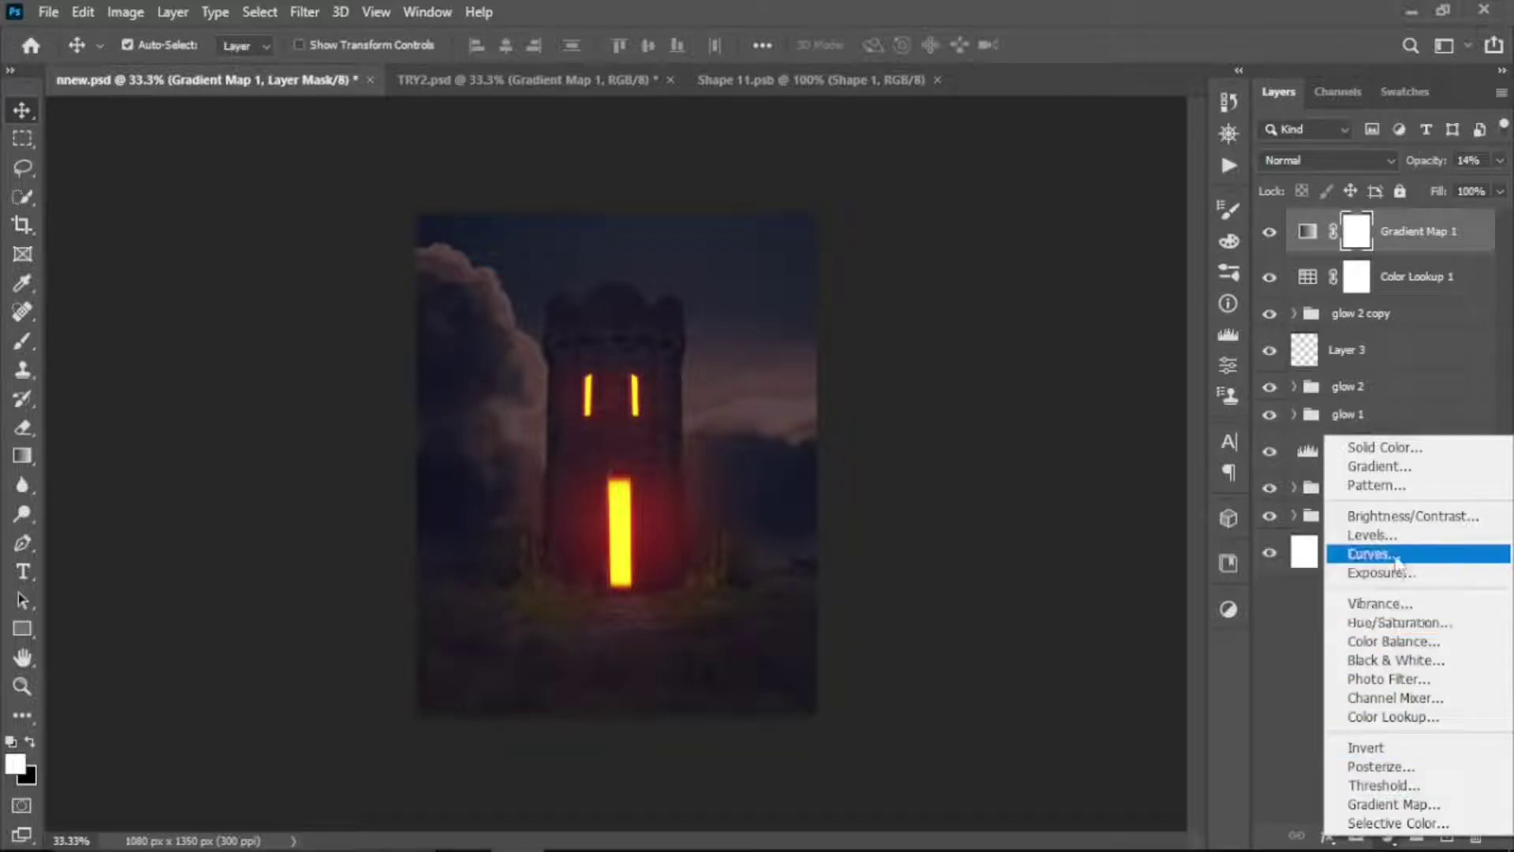
# - Add a Curves layer with a flattened Blue channel curve at 79% opacity
pyautogui.click(1396, 562)
pyautogui.click(1098, 305)
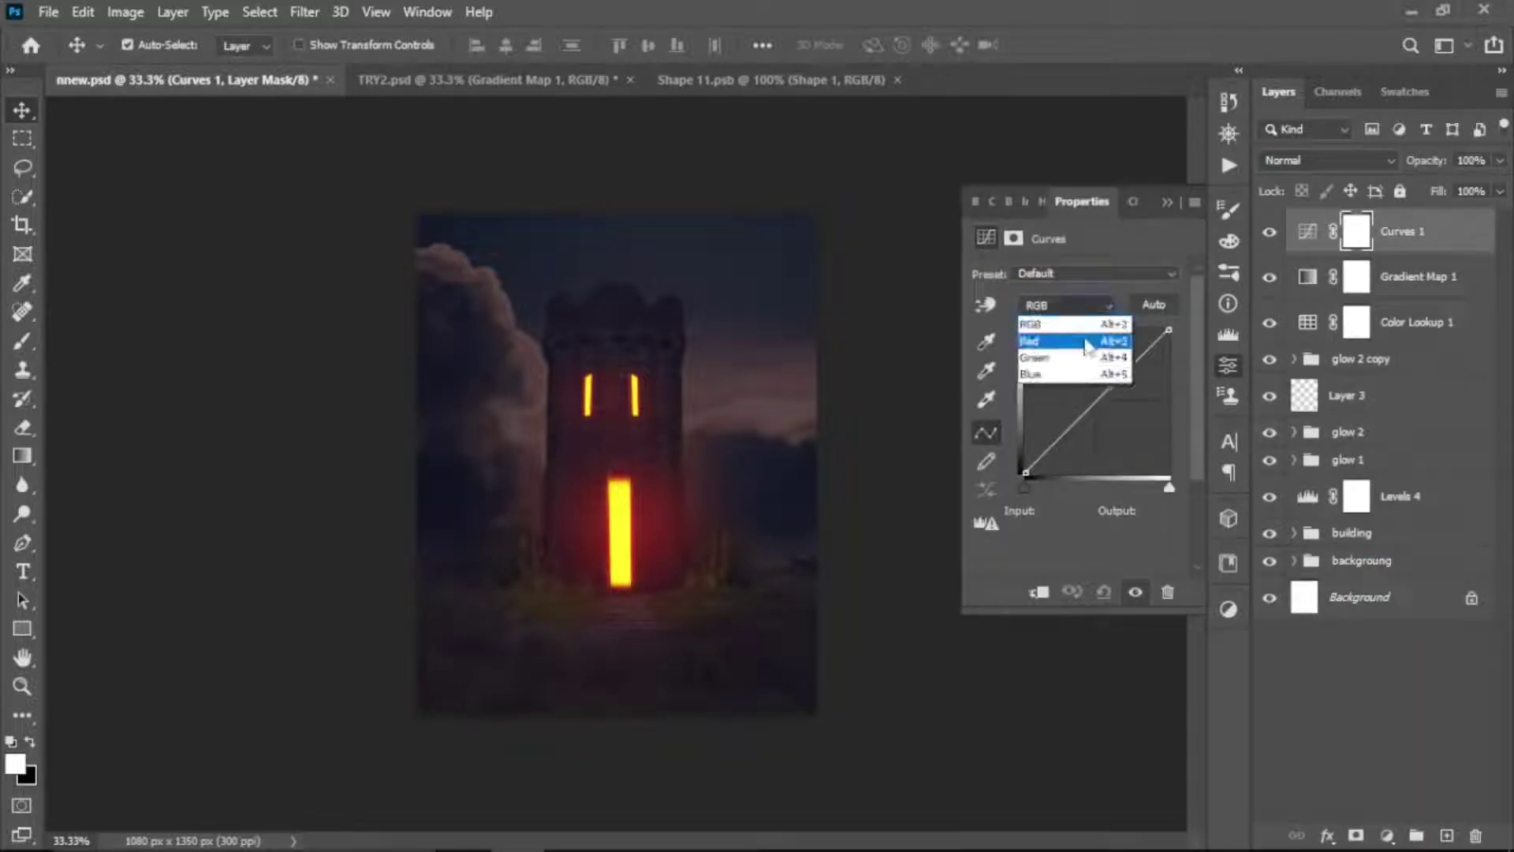
pyautogui.click(1033, 374)
pyautogui.moveTo(1169, 330); pyautogui.dragTo(1151, 338)
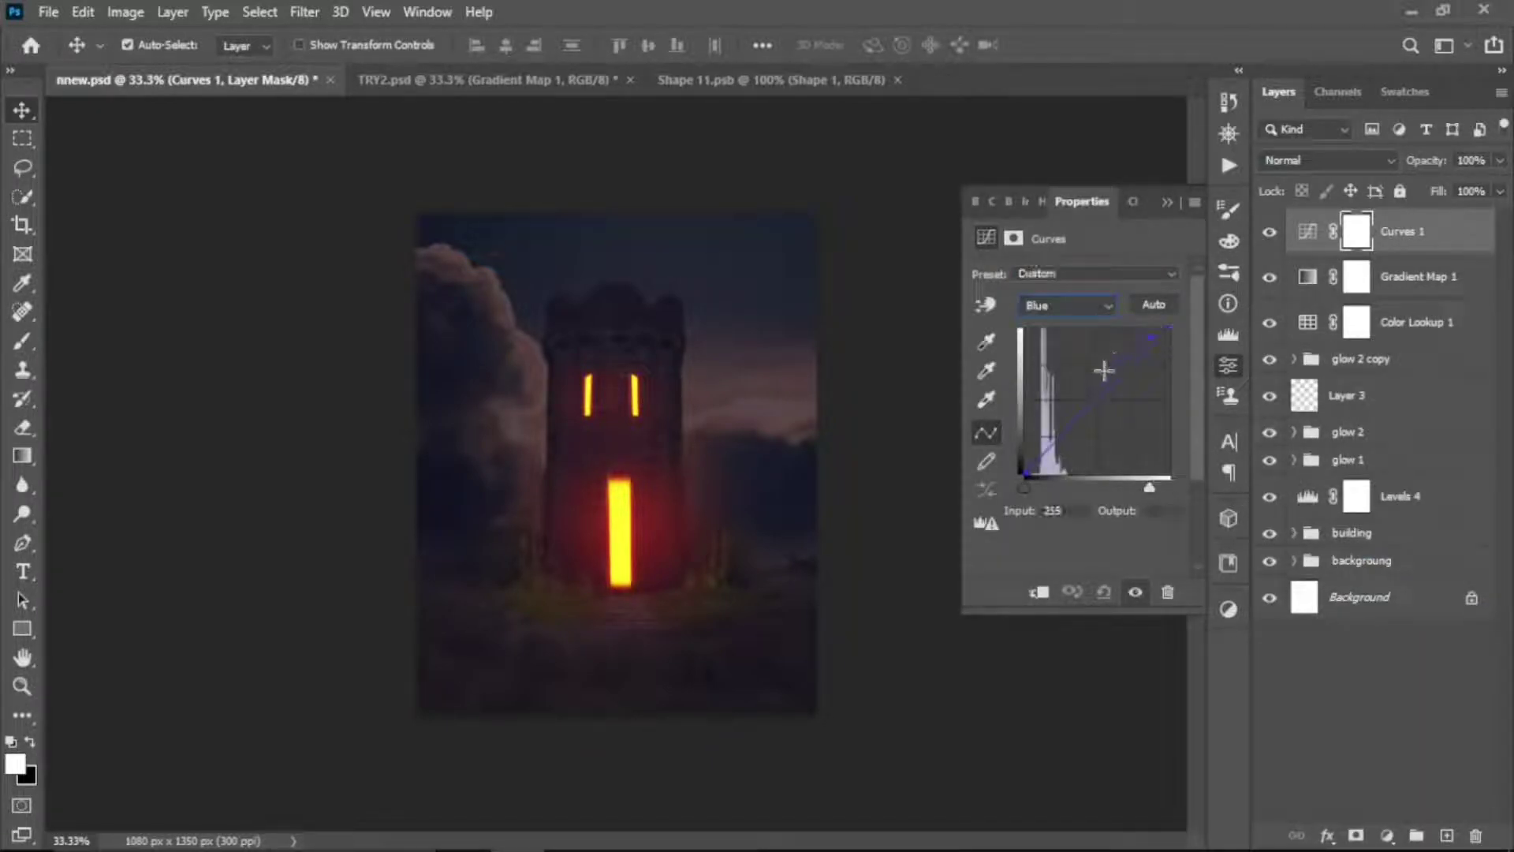
pyautogui.moveTo(1026, 476)
pyautogui.mouseDown()
pyautogui.moveTo(1006, 426)
pyautogui.moveTo(996, 460)
pyautogui.mouseUp()
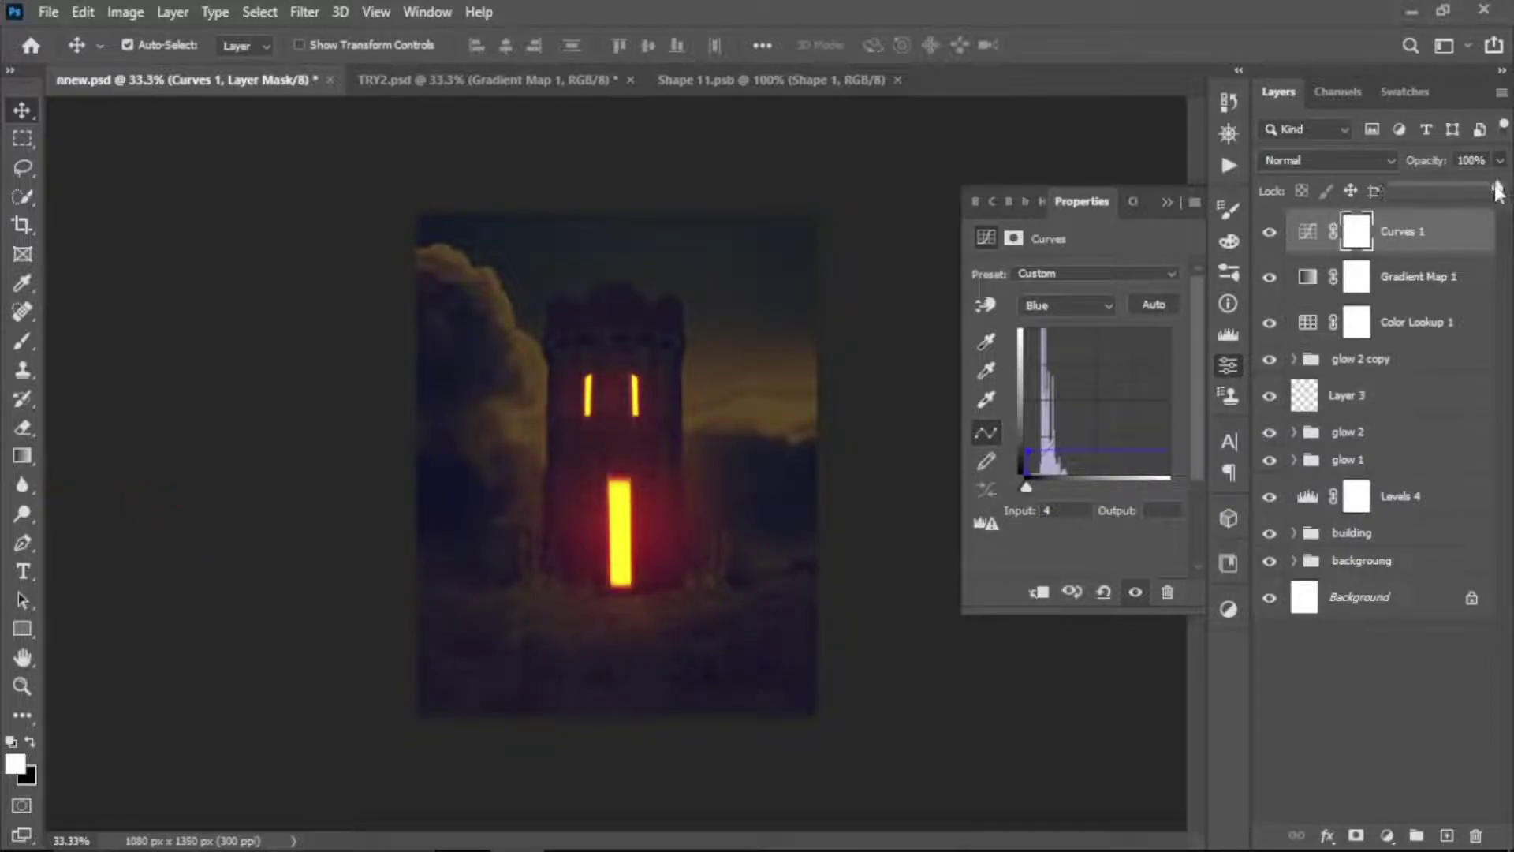
pyautogui.moveTo(1496, 187); pyautogui.dragTo(1446, 188)
pyautogui.moveTo(1478, 191); pyautogui.dragTo(1477, 191)
pyautogui.click(1168, 202)
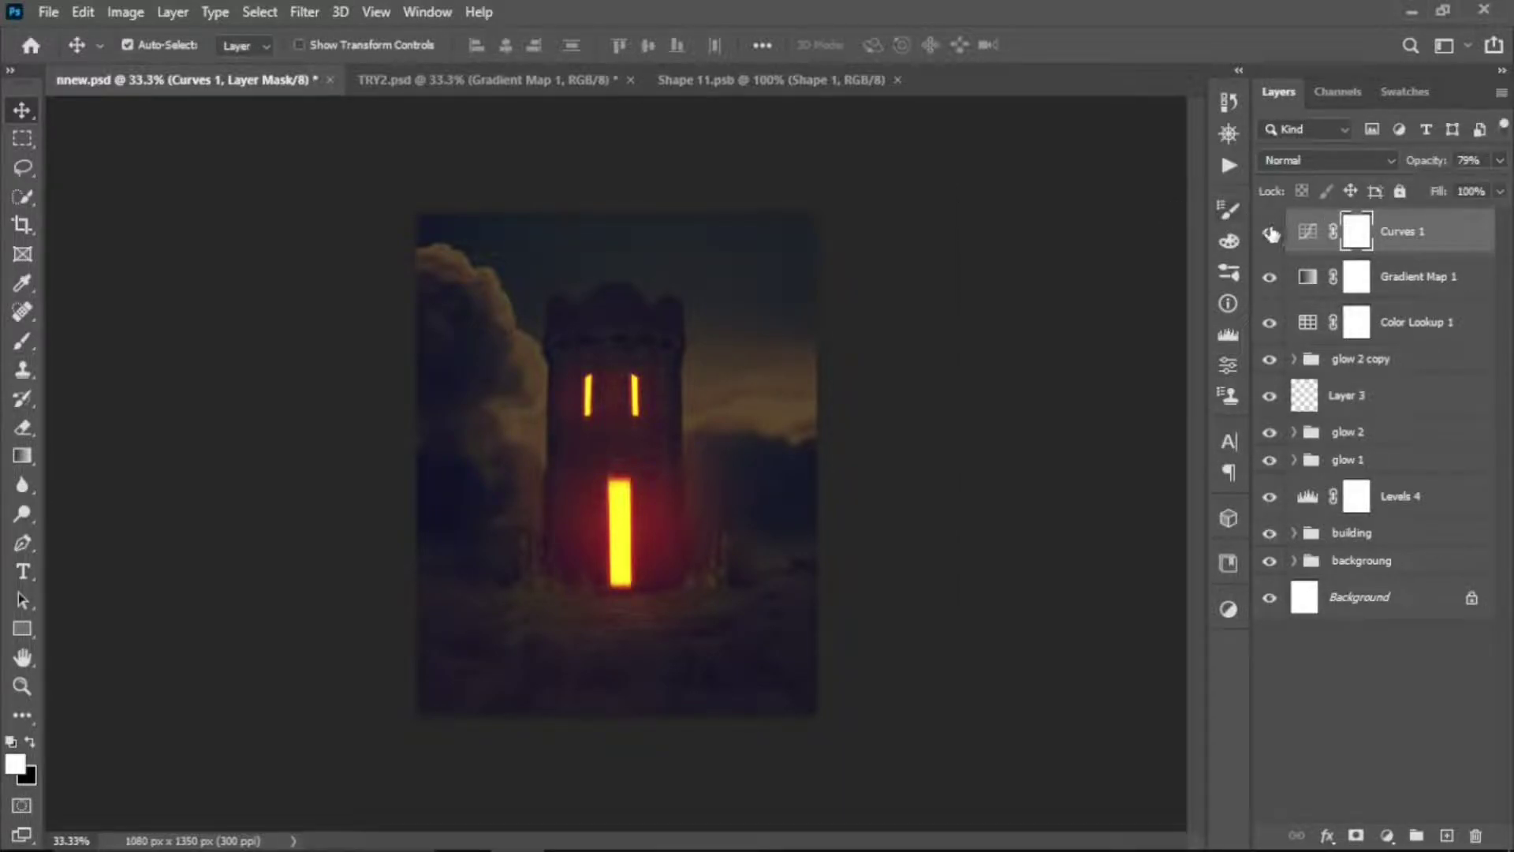
# - Toggle Curves 1 off and on to compare, then select it together with Color Lookup 1
pyautogui.click(1269, 231)
pyautogui.click(1270, 232)
pyautogui.click(1450, 237)
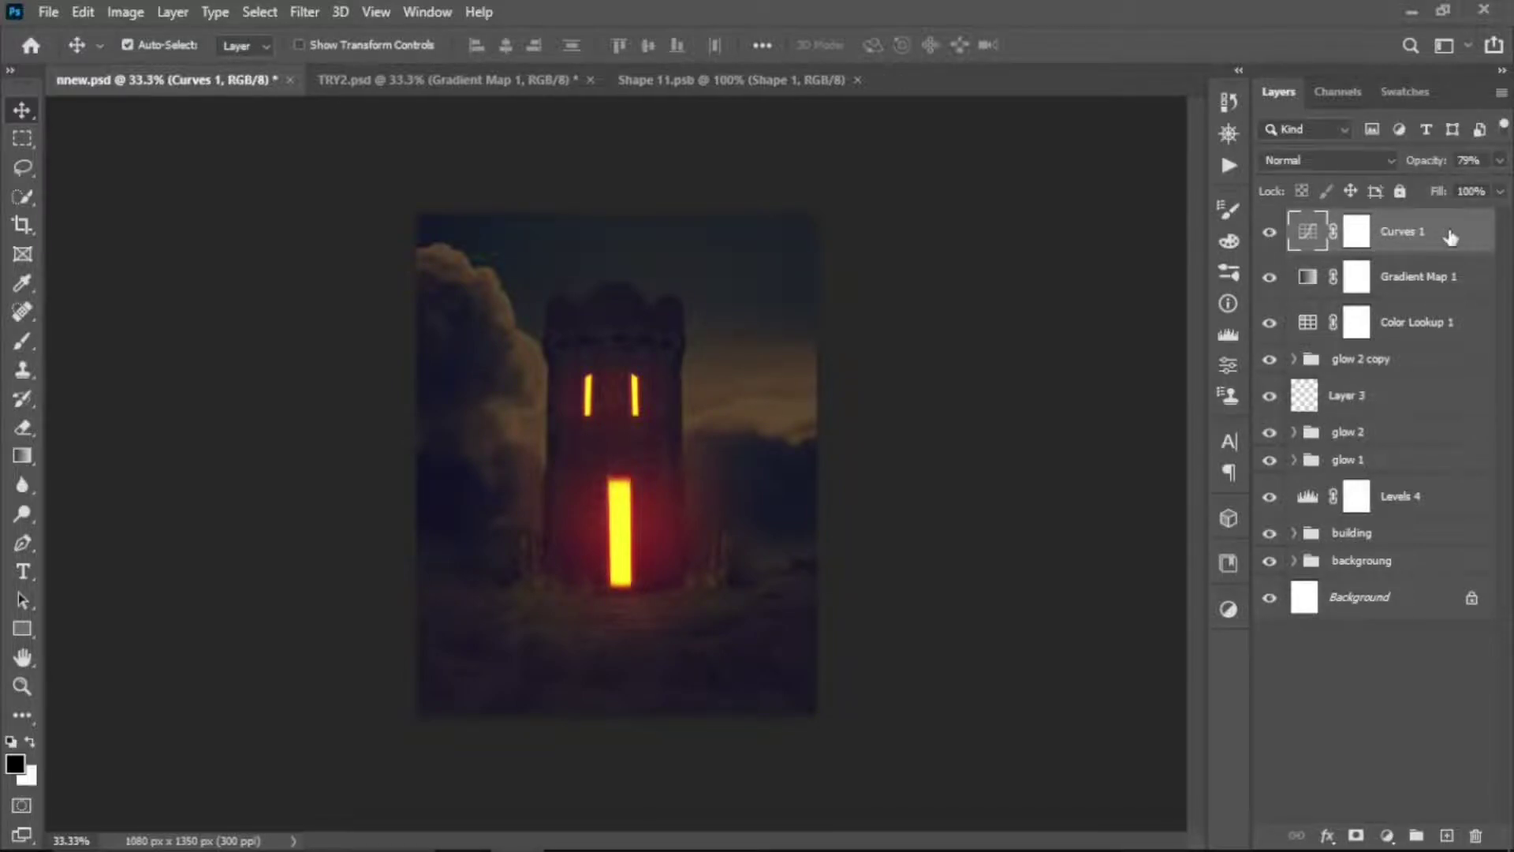
pyautogui.keyDown('ctrl'); pyautogui.click(1430, 330); pyautogui.keyUp('ctrl')
# - Group Gradient Map 1, Color Lookup 1 and Curves 1 into a group named filters
pyautogui.keyDown('ctrl'); pyautogui.click(1424, 280); pyautogui.keyUp('ctrl')
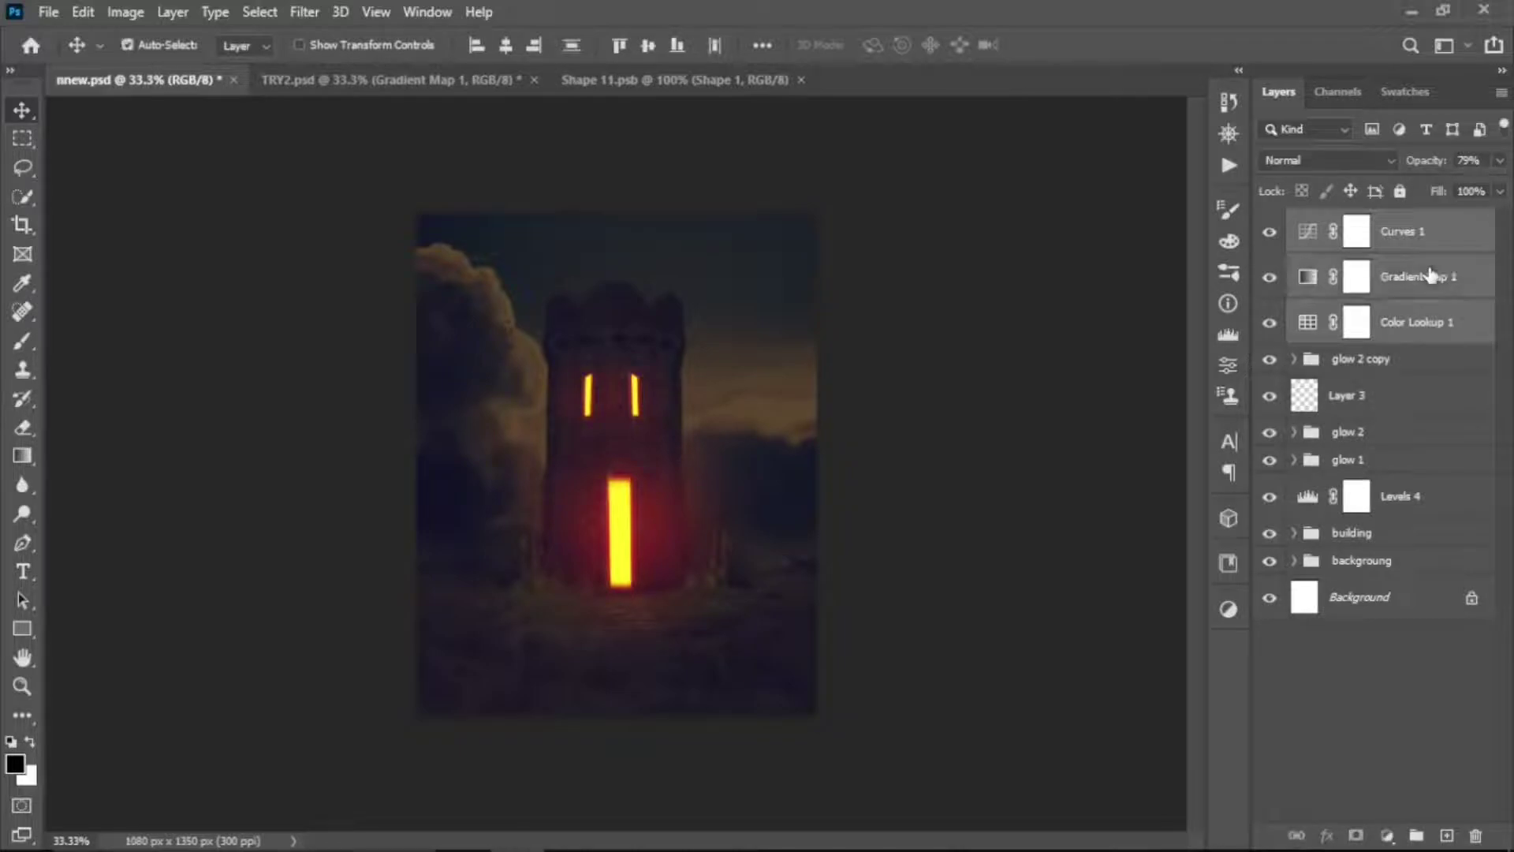
pyautogui.hotkey('ctrl', 'g')
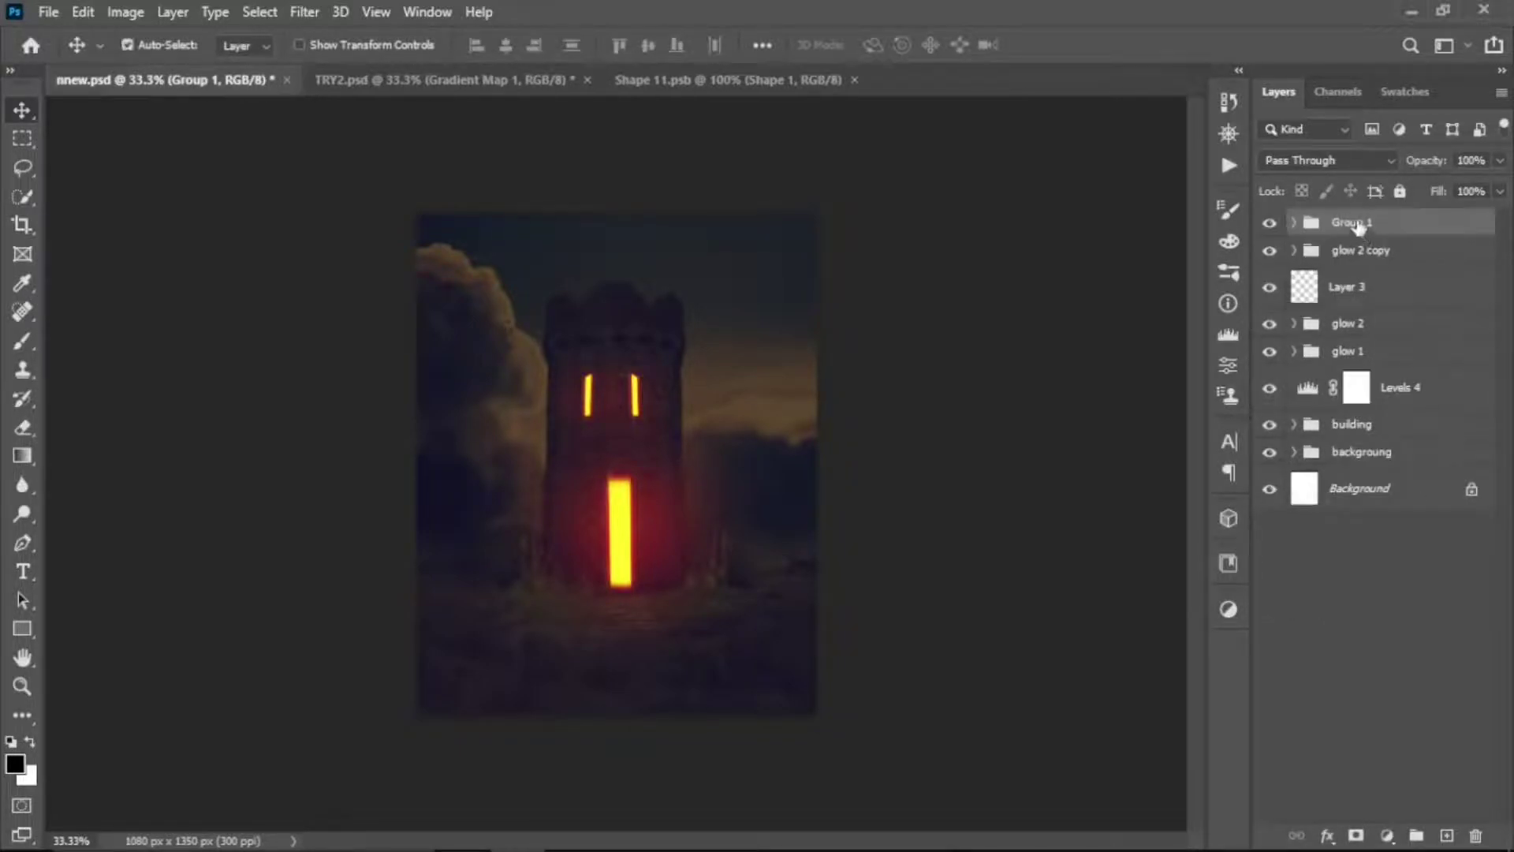
pyautogui.doubleClick(1355, 222)
pyautogui.write('c')
pyautogui.press('Return')
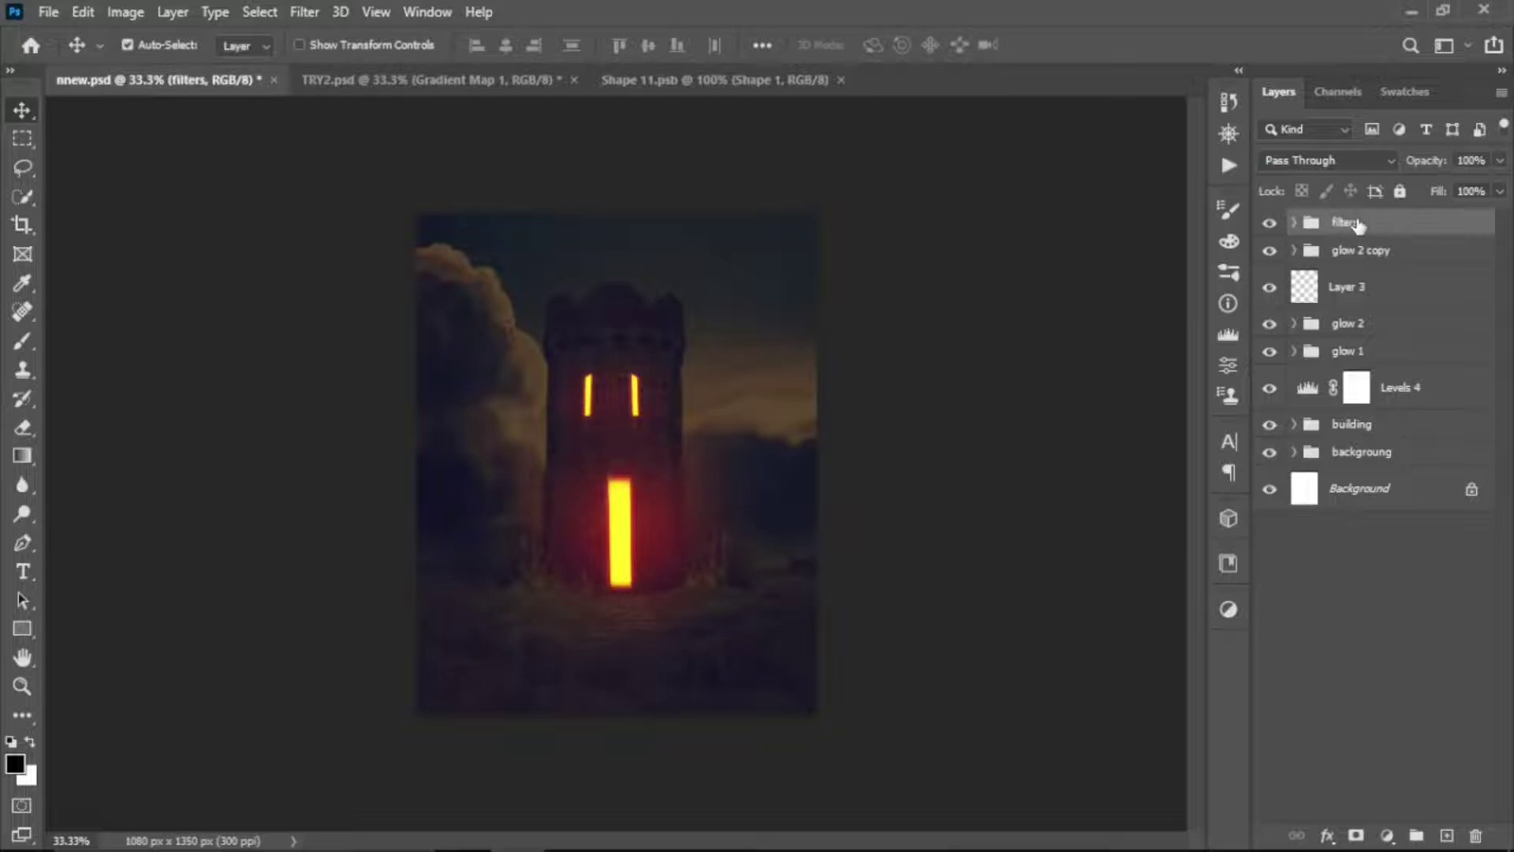
pyautogui.click(1270, 224)
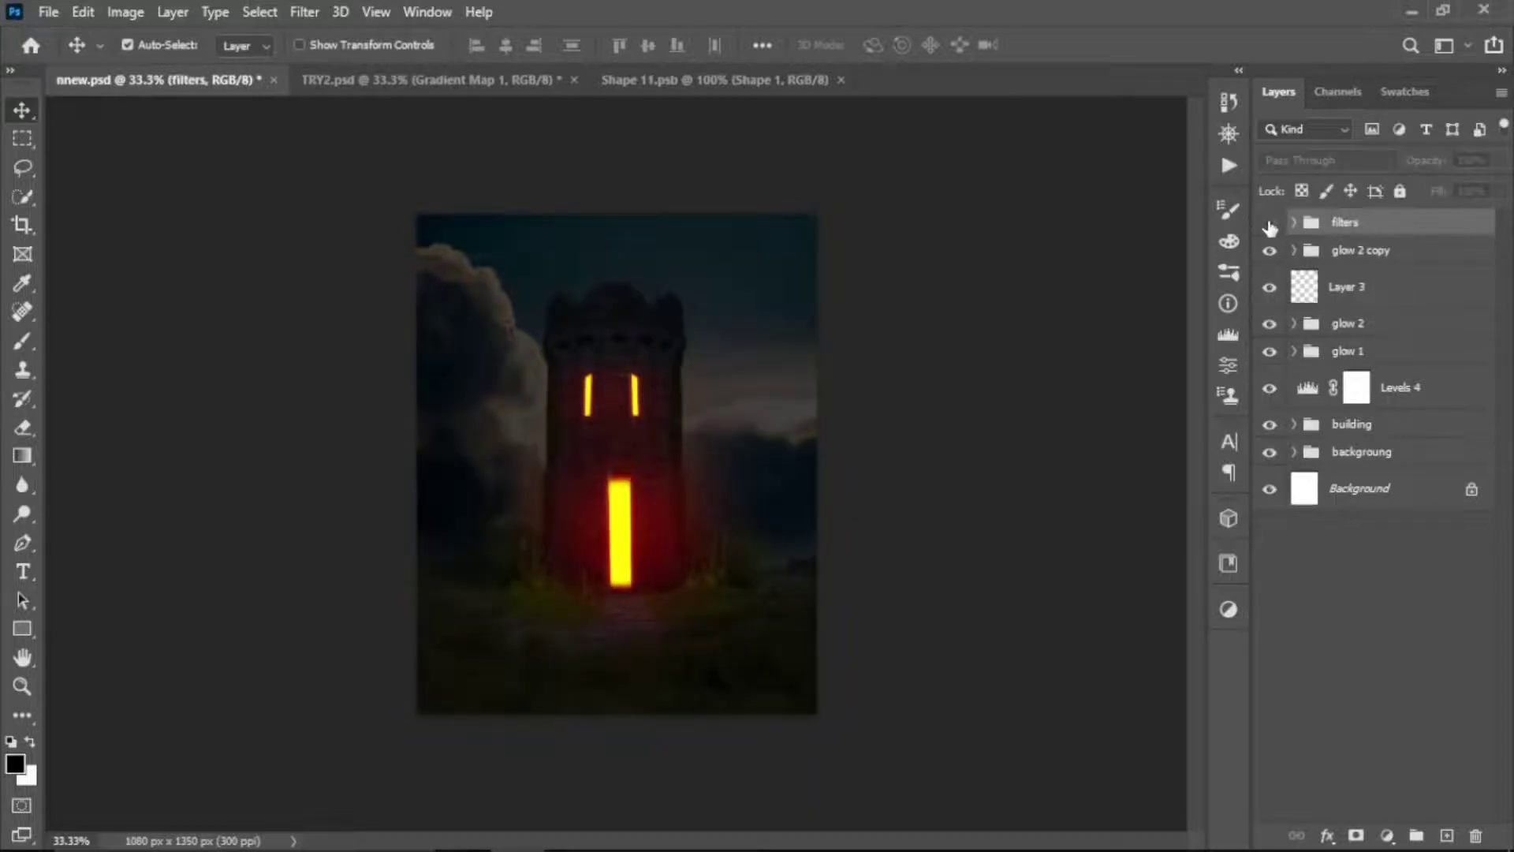
pyautogui.click(1270, 224)
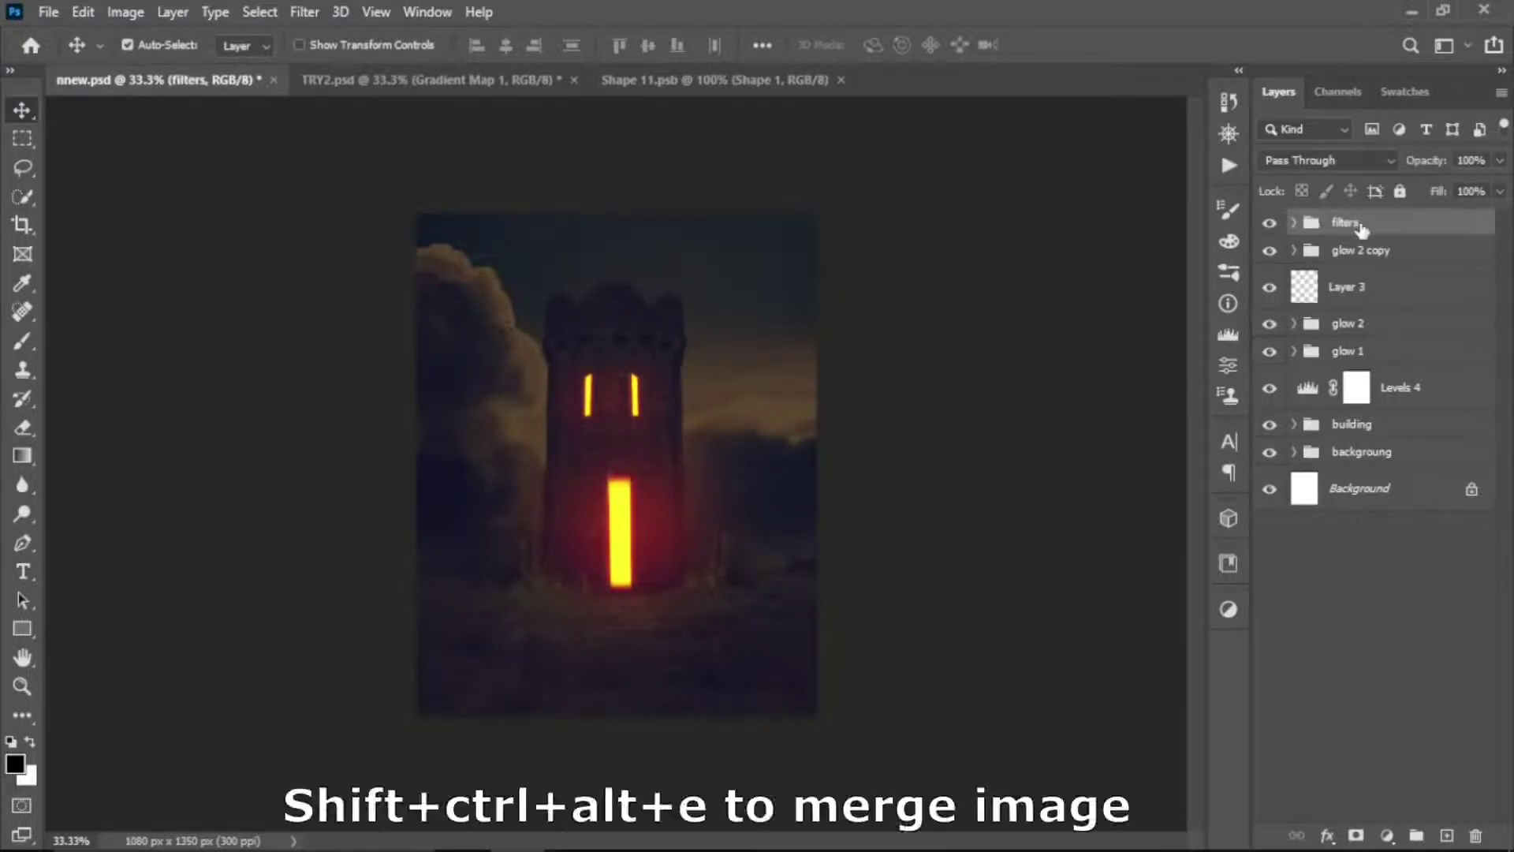
# - Stamp the visible composite into a merged Layer 4 and apply the Camera Raw Filter to it
pyautogui.hotkey('shift', 'ctrl', 'alt', 'e')
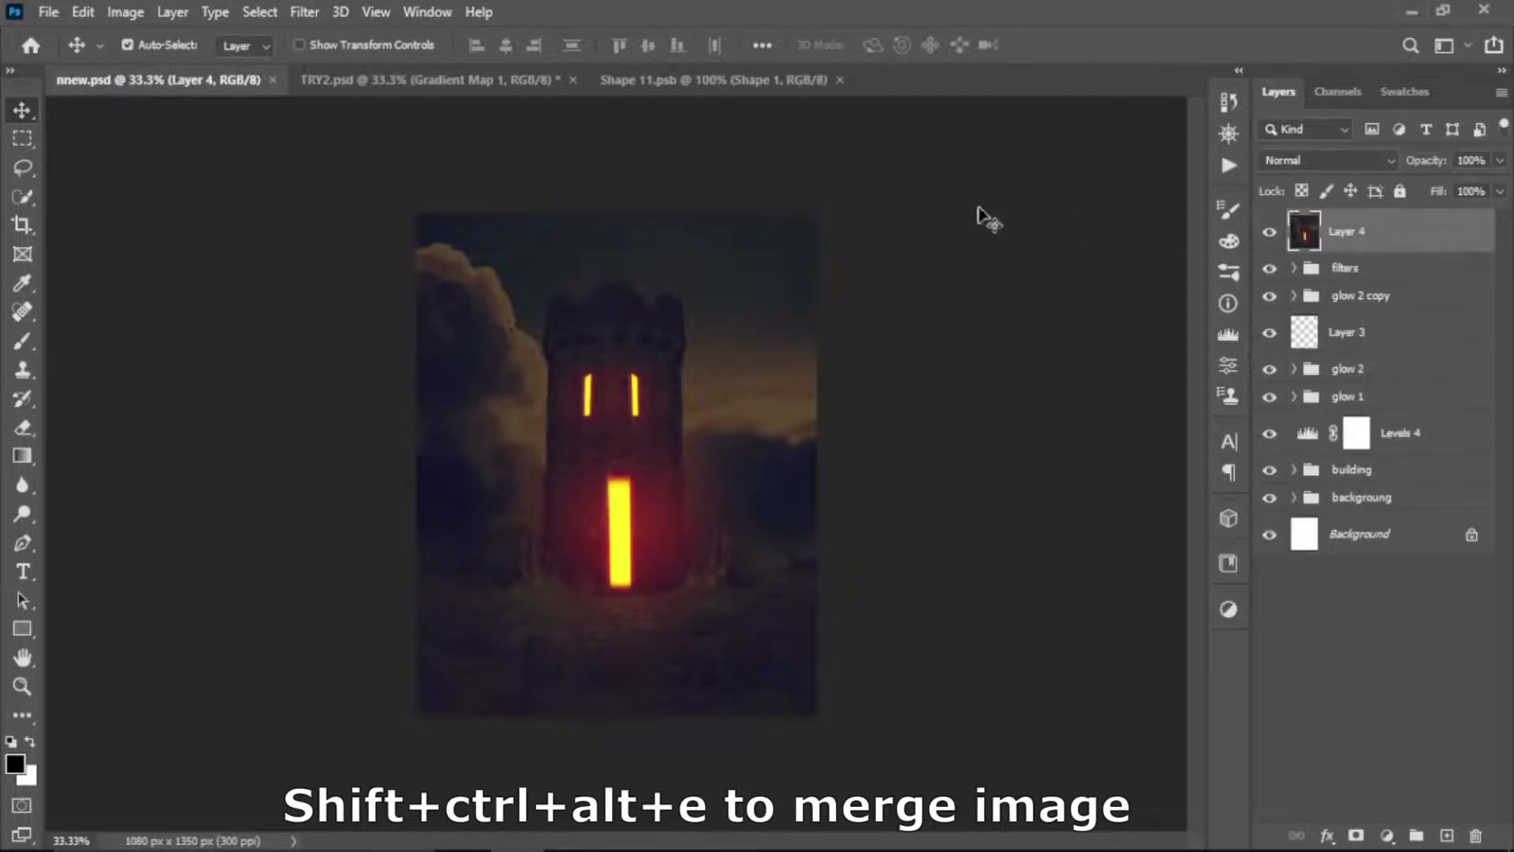
pyautogui.click(326, 15)
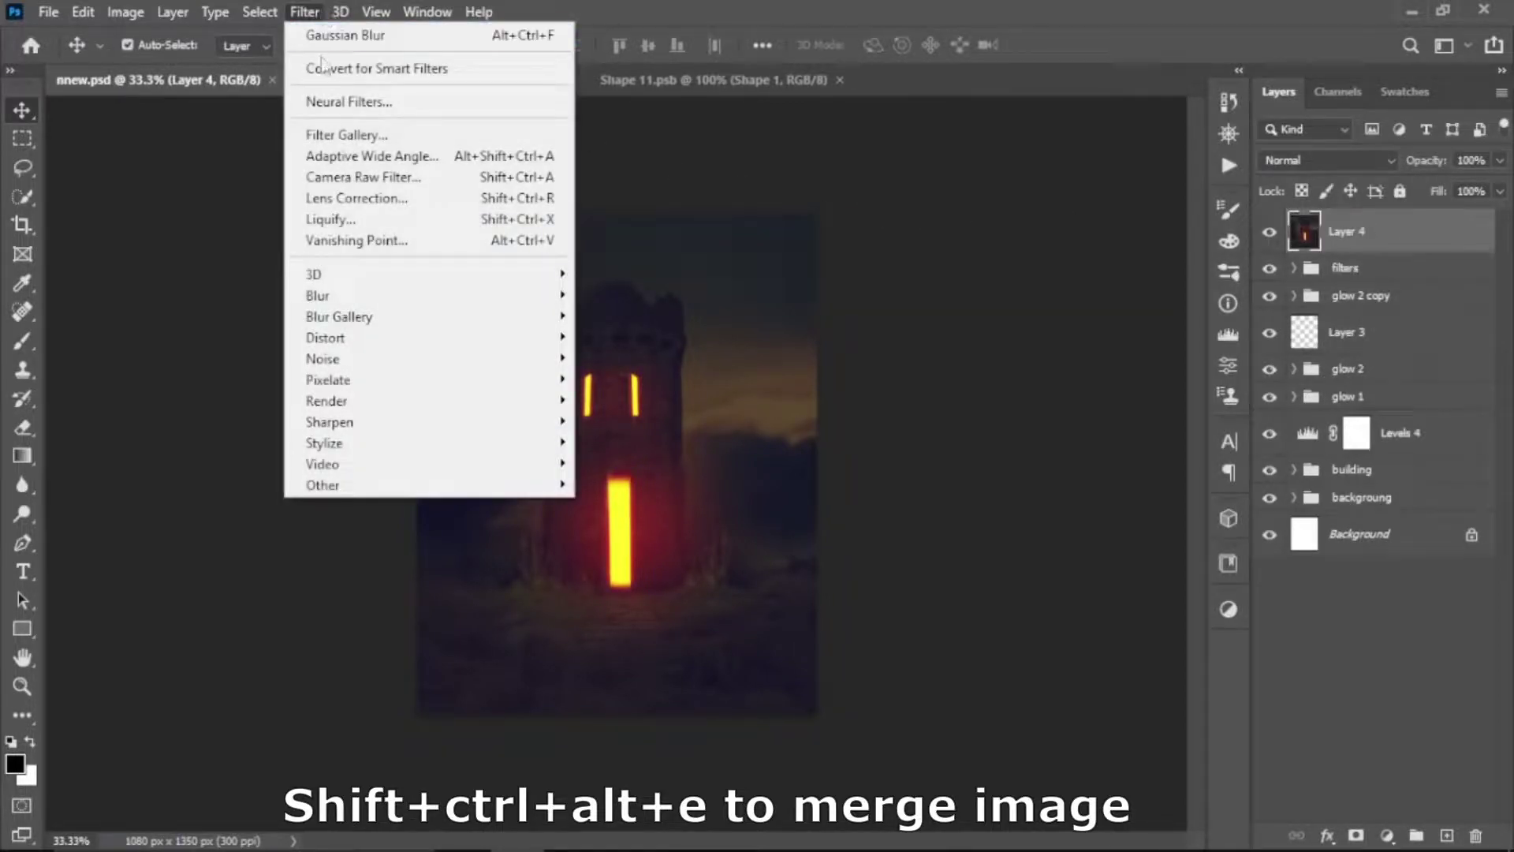
pyautogui.click(338, 178)
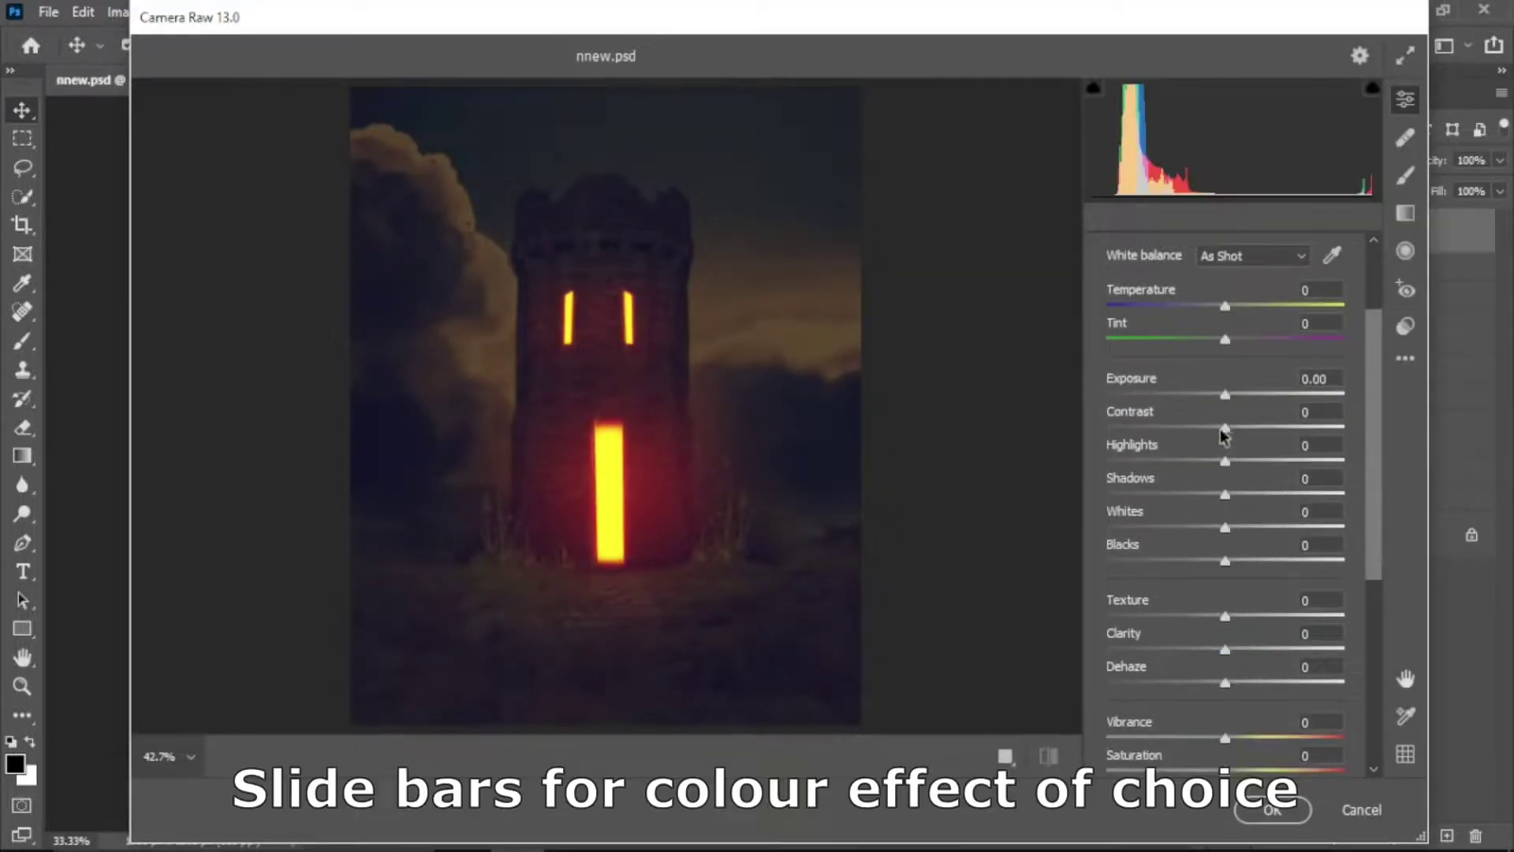
# - Raise Contrast to +5 and tweak Blacks, Texture and Clarity in the Basic panel
pyautogui.moveTo(1224, 436)
pyautogui.mouseDown()
pyautogui.moveTo(1227, 499)
pyautogui.moveTo(1221, 486)
pyautogui.mouseUp()
pyautogui.scroll(-1, 1226, 498)
pyautogui.scroll(-3, 1365, 688)
pyautogui.scroll(1, 1365, 687)
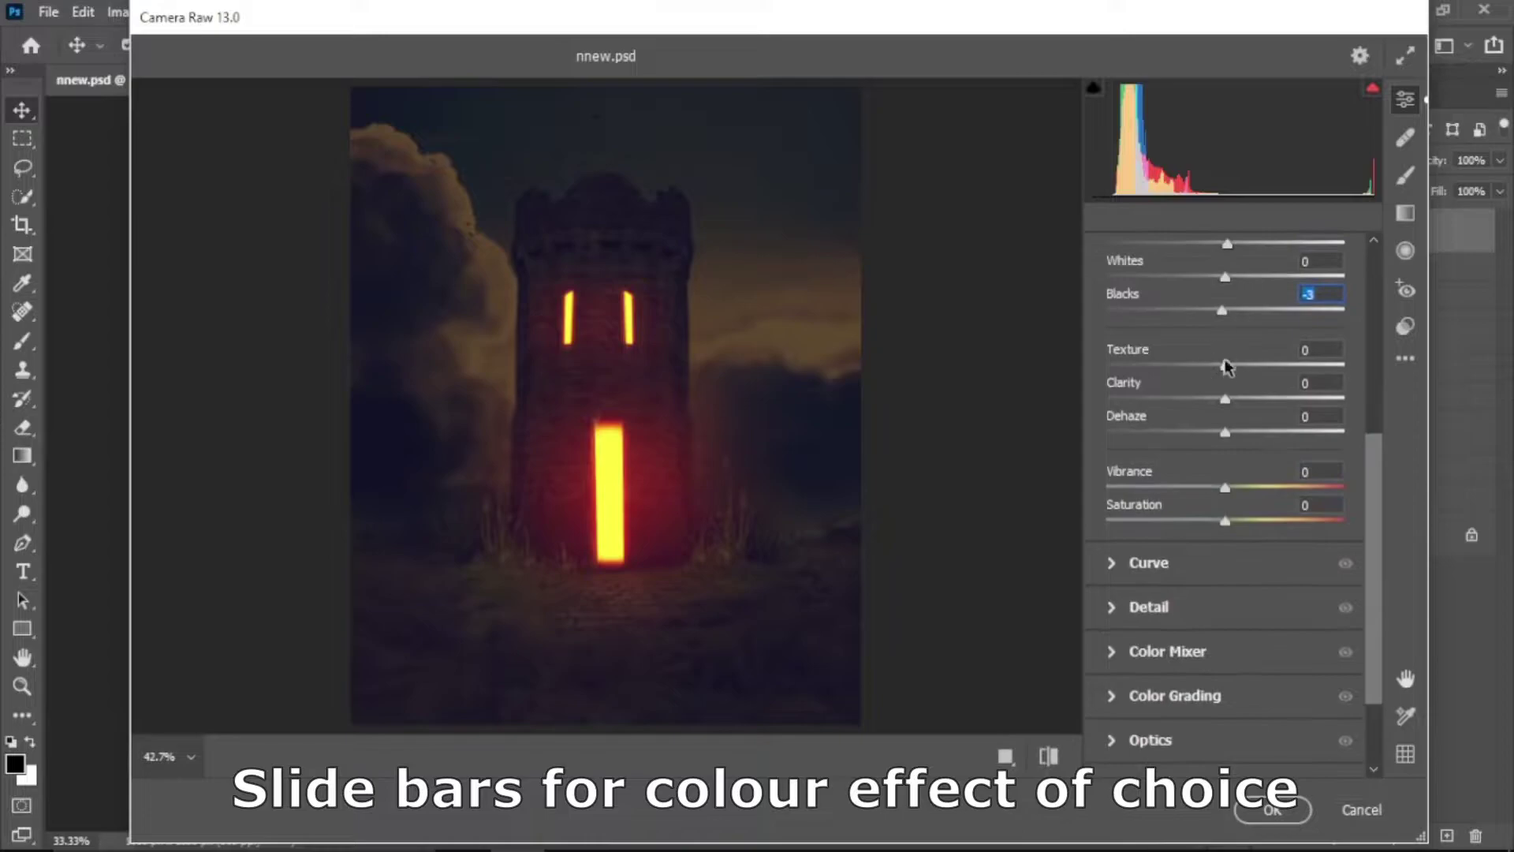
pyautogui.moveTo(1224, 365); pyautogui.dragTo(1232, 401)
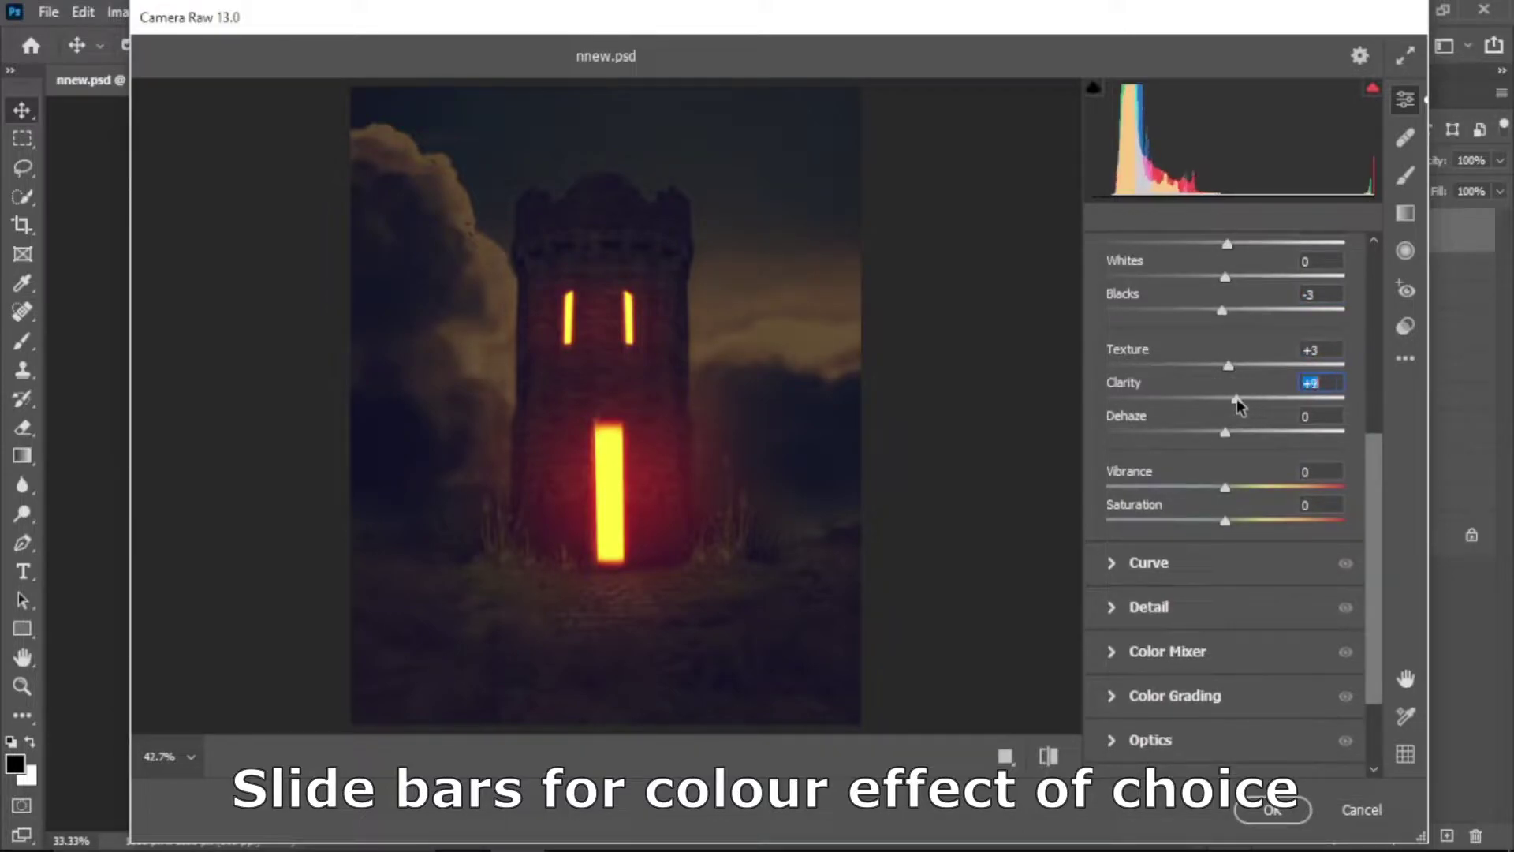
pyautogui.scroll(-1, 1369, 637)
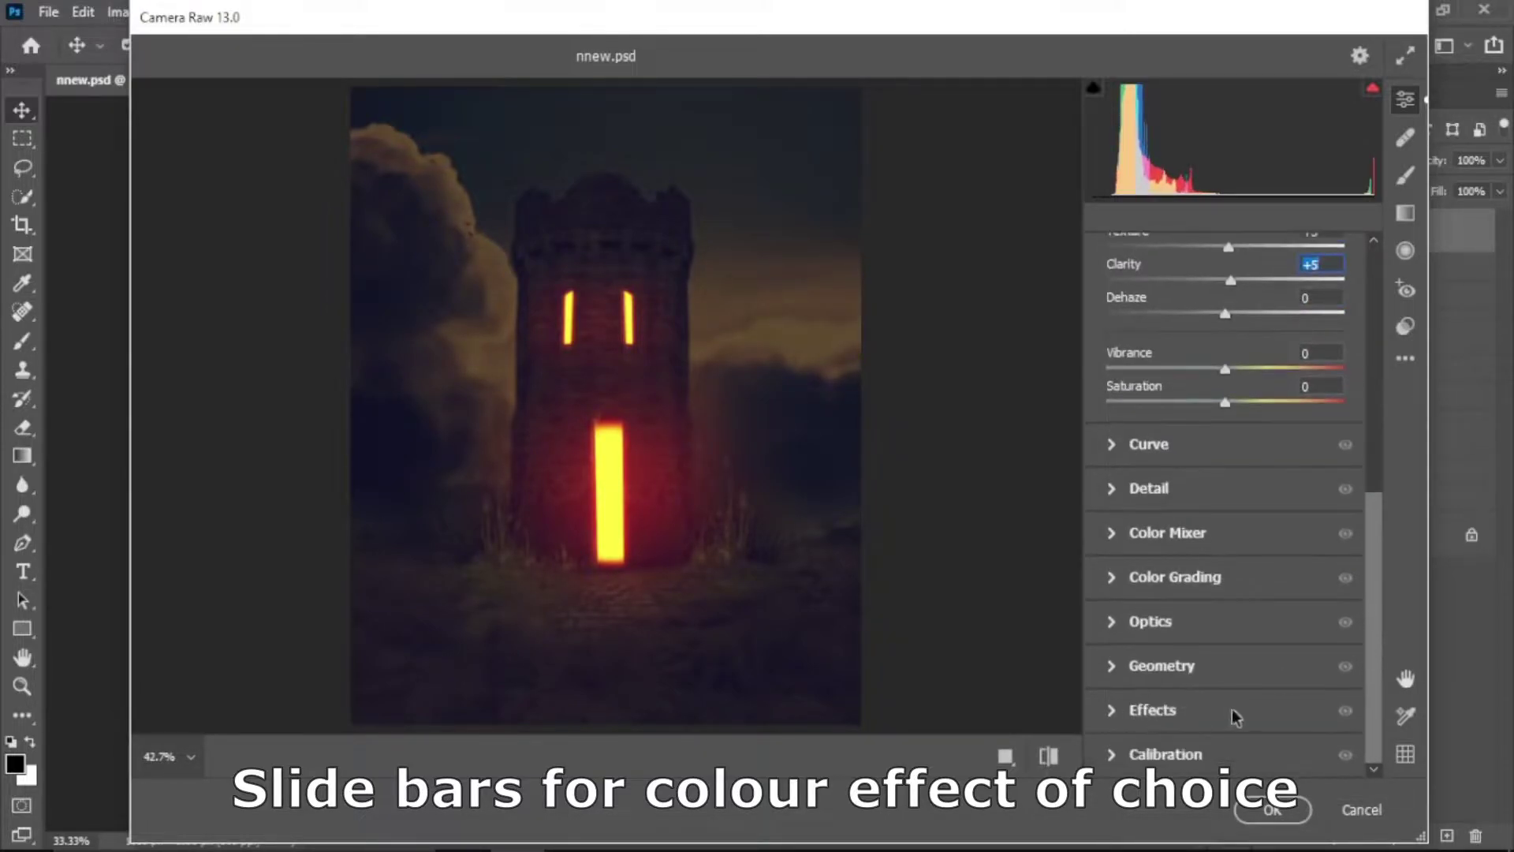
# - Add a little grain and a slight vignette in the Effects settings
pyautogui.click(1237, 713)
pyautogui.moveTo(1107, 671); pyautogui.dragTo(1115, 672)
pyautogui.moveTo(1227, 713); pyautogui.dragTo(1227, 714)
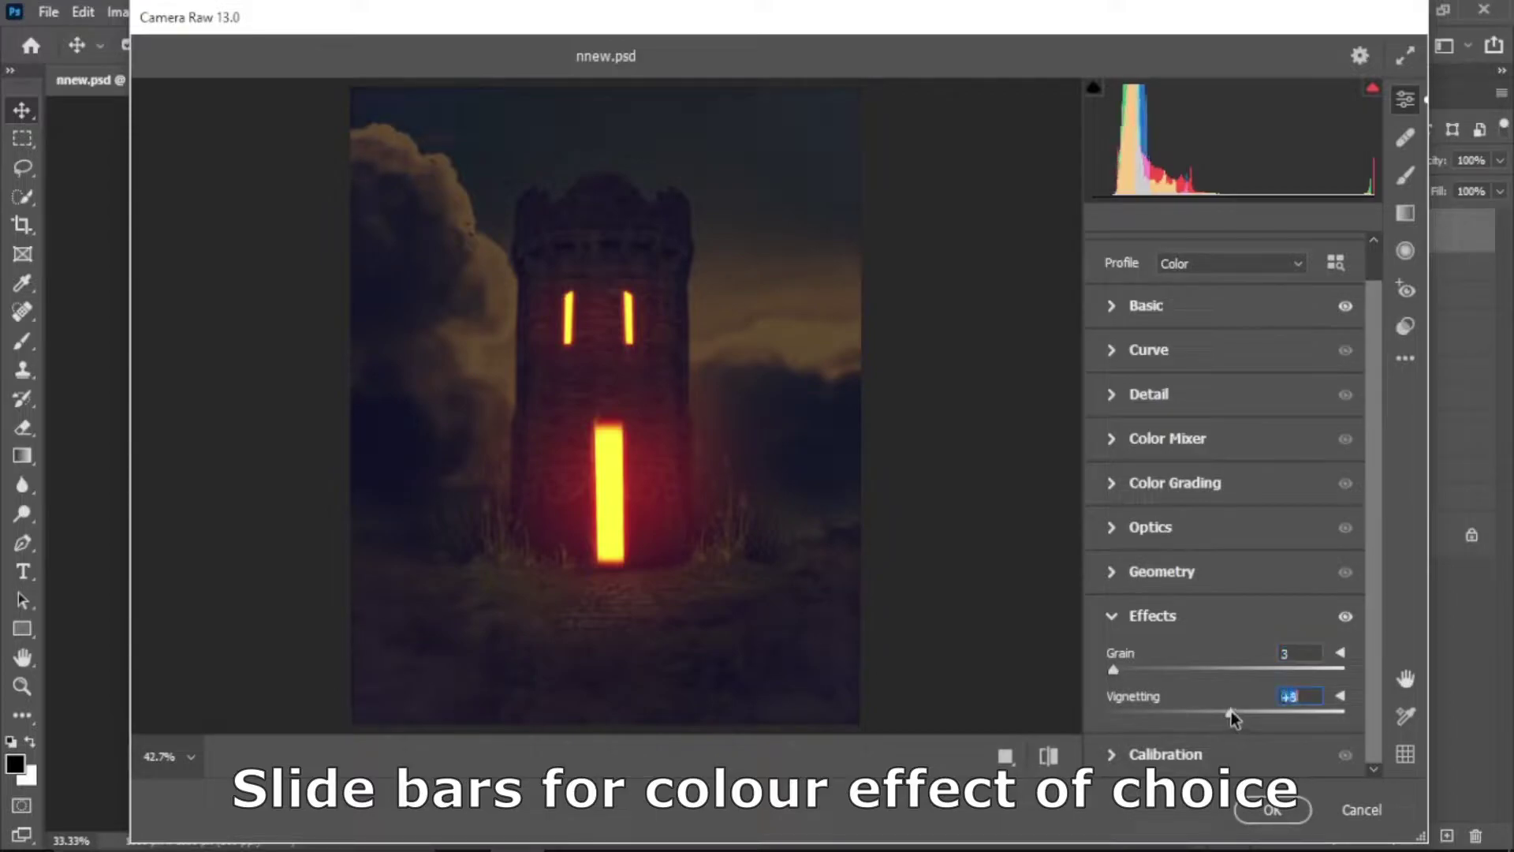
pyautogui.click(1152, 615)
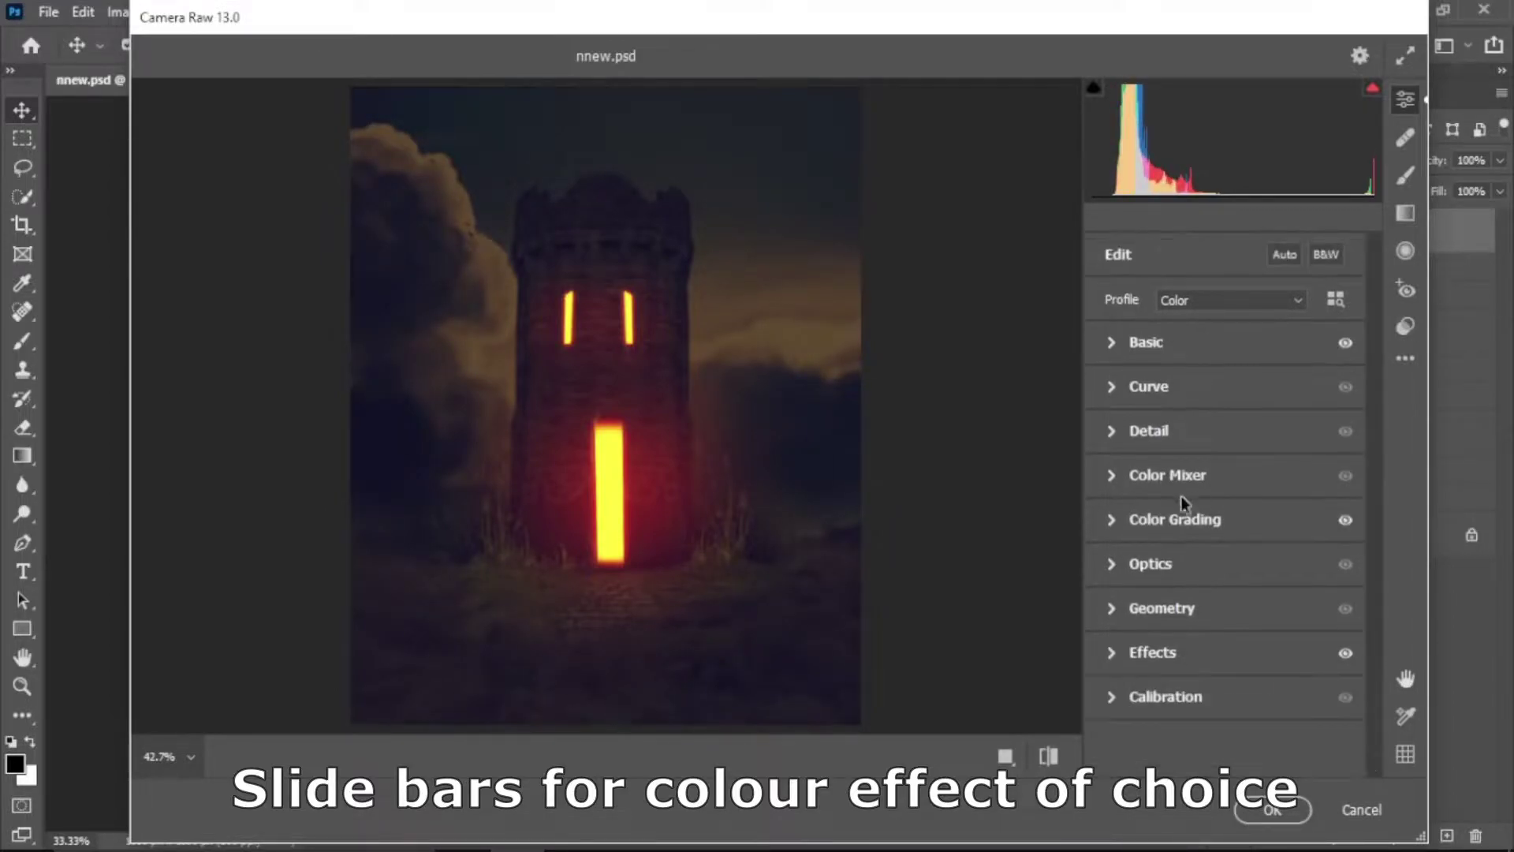
# - Shift HSL hues (Oranges −14, Greens −11, Aquas −23, Magentas +53), apply, and hide all layers
pyautogui.click(1167, 477)
pyautogui.scroll(-1, 1223, 473)
pyautogui.moveTo(1225, 451)
pyautogui.mouseDown()
pyautogui.moveTo(1202, 459)
pyautogui.moveTo(1224, 462)
pyautogui.moveTo(1197, 496)
pyautogui.moveTo(1294, 502)
pyautogui.moveTo(1208, 504)
pyautogui.moveTo(1213, 521)
pyautogui.mouseUp()
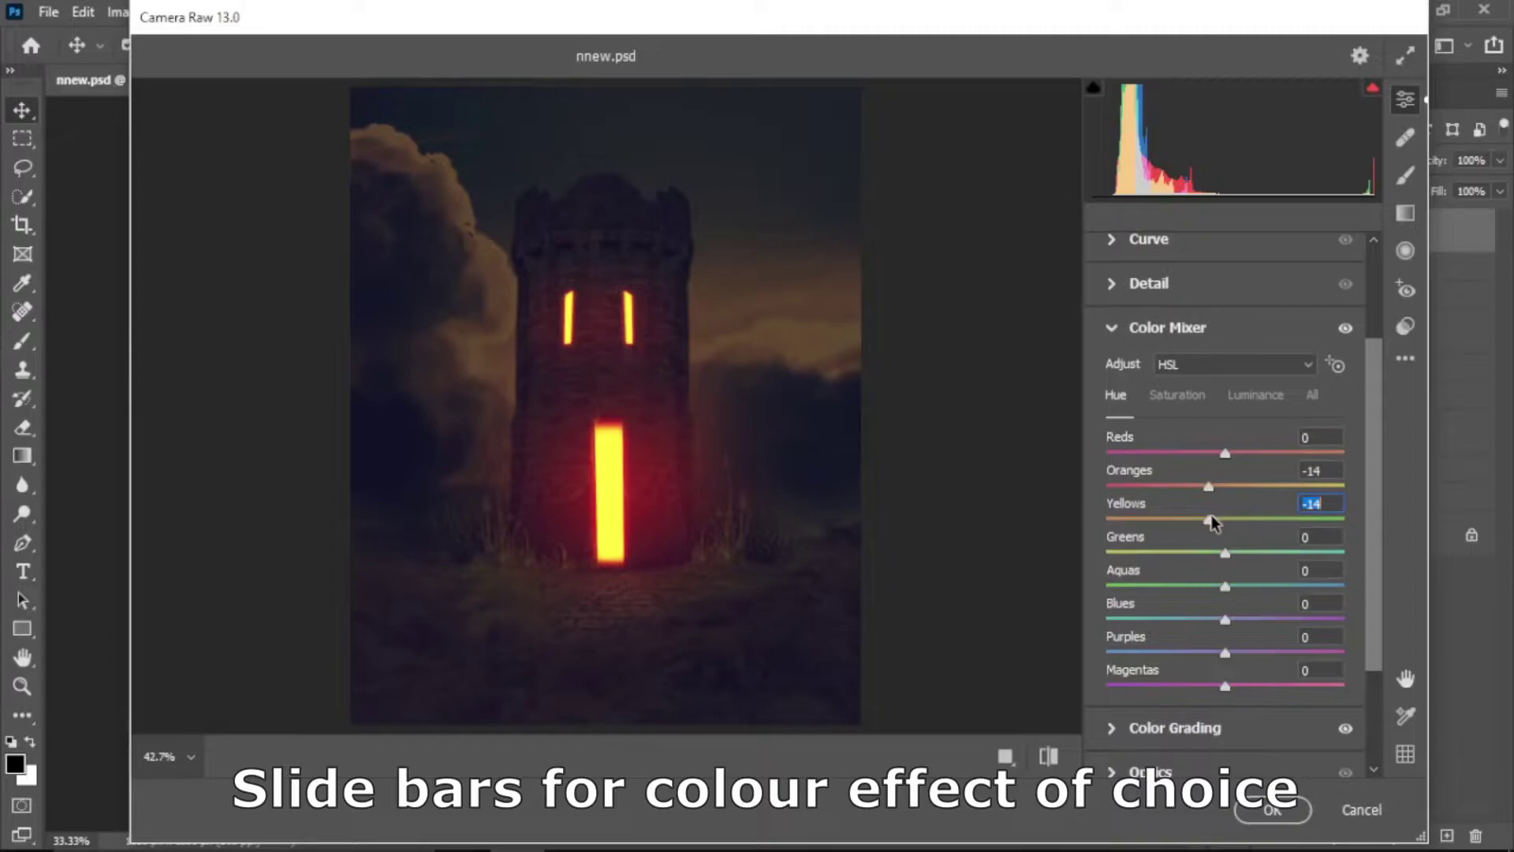
pyautogui.moveTo(1225, 552); pyautogui.dragTo(1212, 552)
pyautogui.moveTo(1225, 586)
pyautogui.mouseDown()
pyautogui.moveTo(1197, 586)
pyautogui.moveTo(1165, 620)
pyautogui.moveTo(1208, 620)
pyautogui.mouseUp()
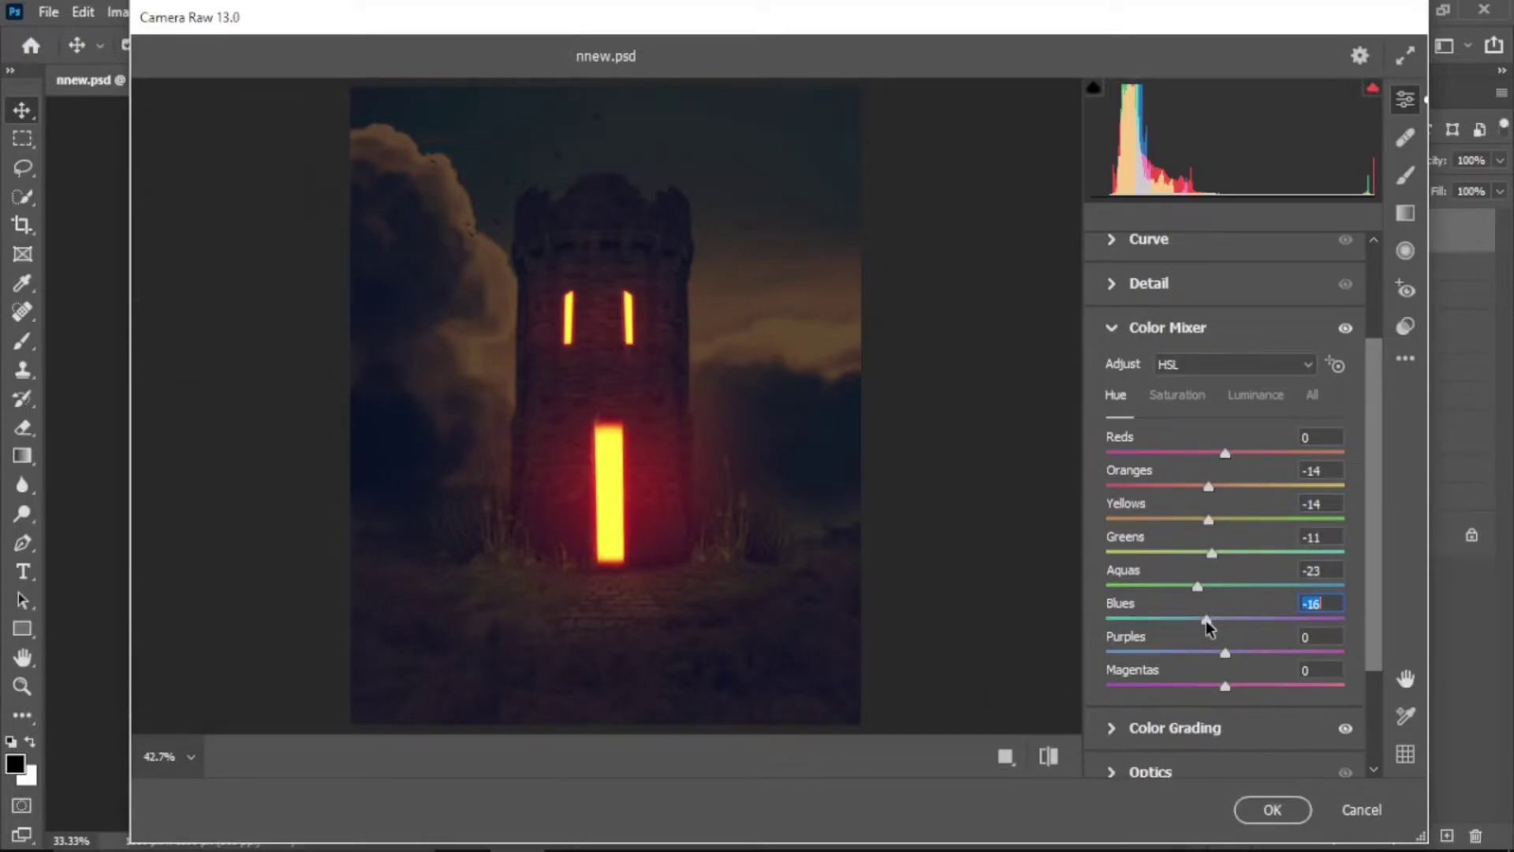
pyautogui.press('Tab')
pyautogui.press('Tab')
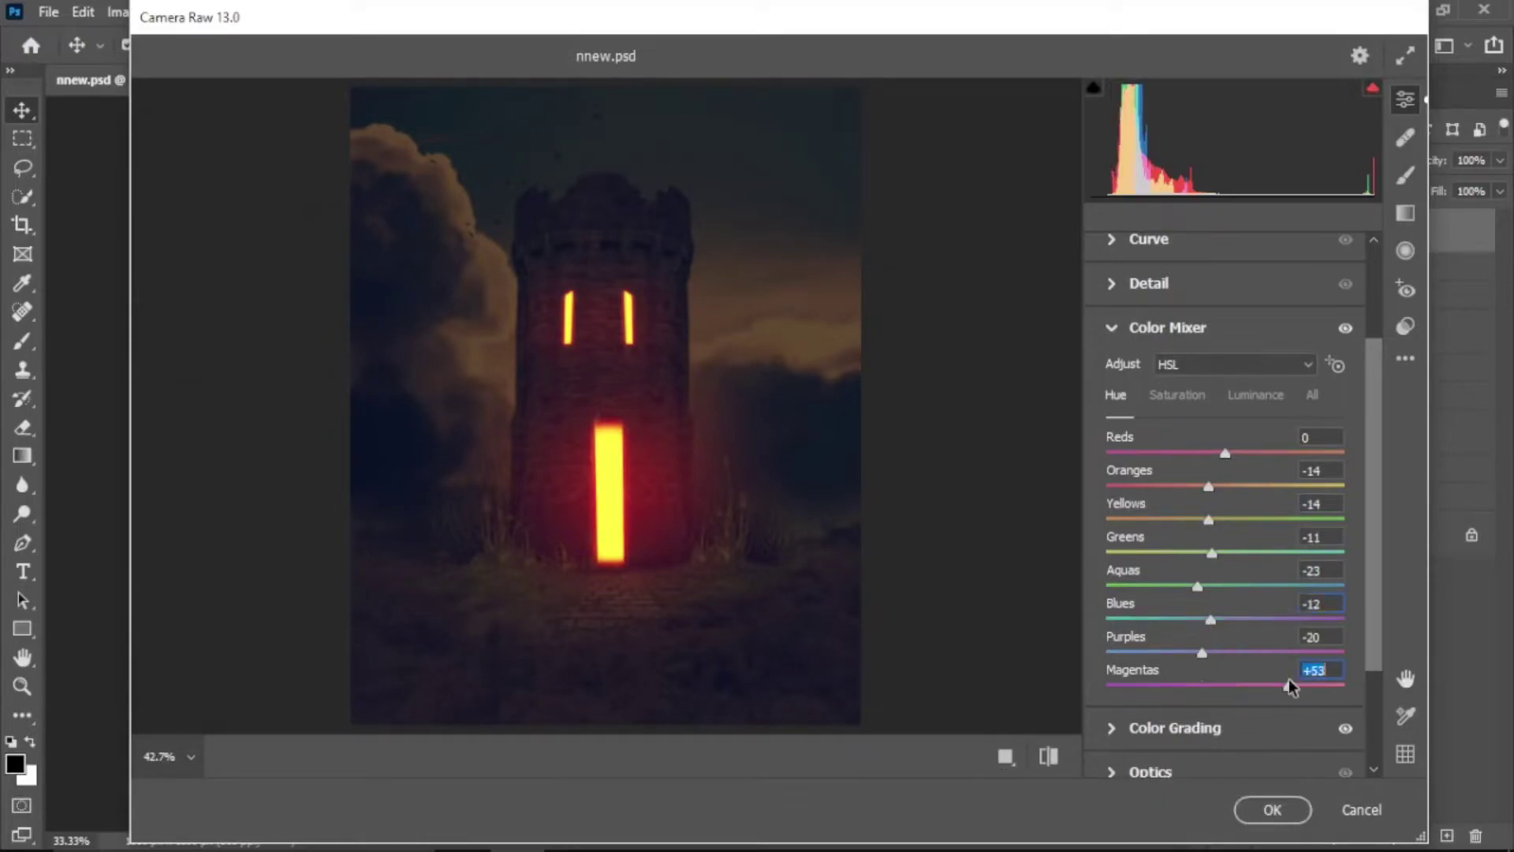
pyautogui.press('Return')
pyautogui.moveTo(1271, 511); pyautogui.dragTo(1269, 231)
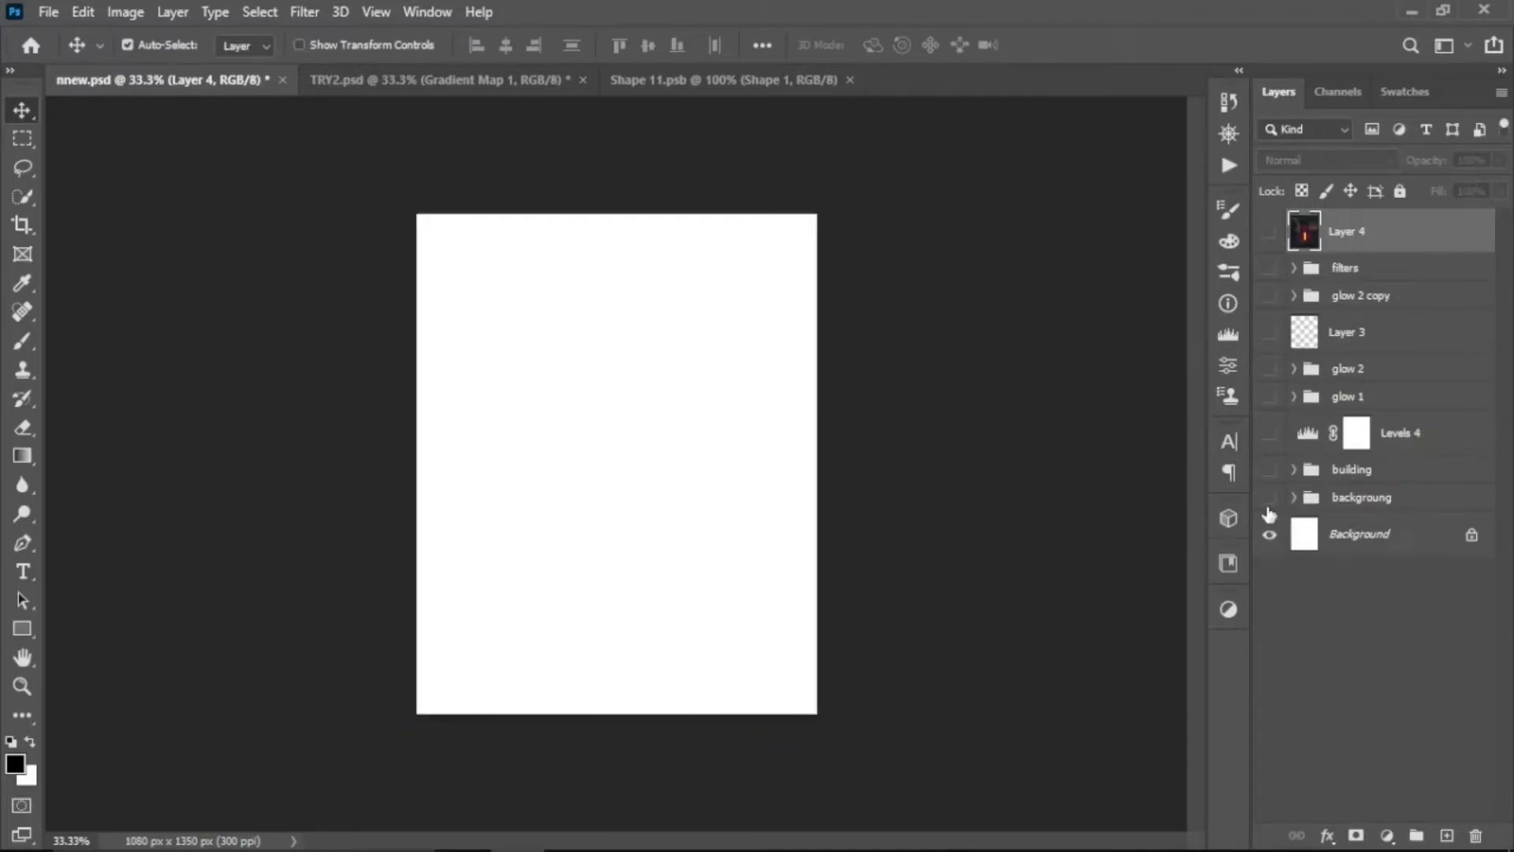
pyautogui.moveTo(1270, 498); pyautogui.dragTo(1269, 235)
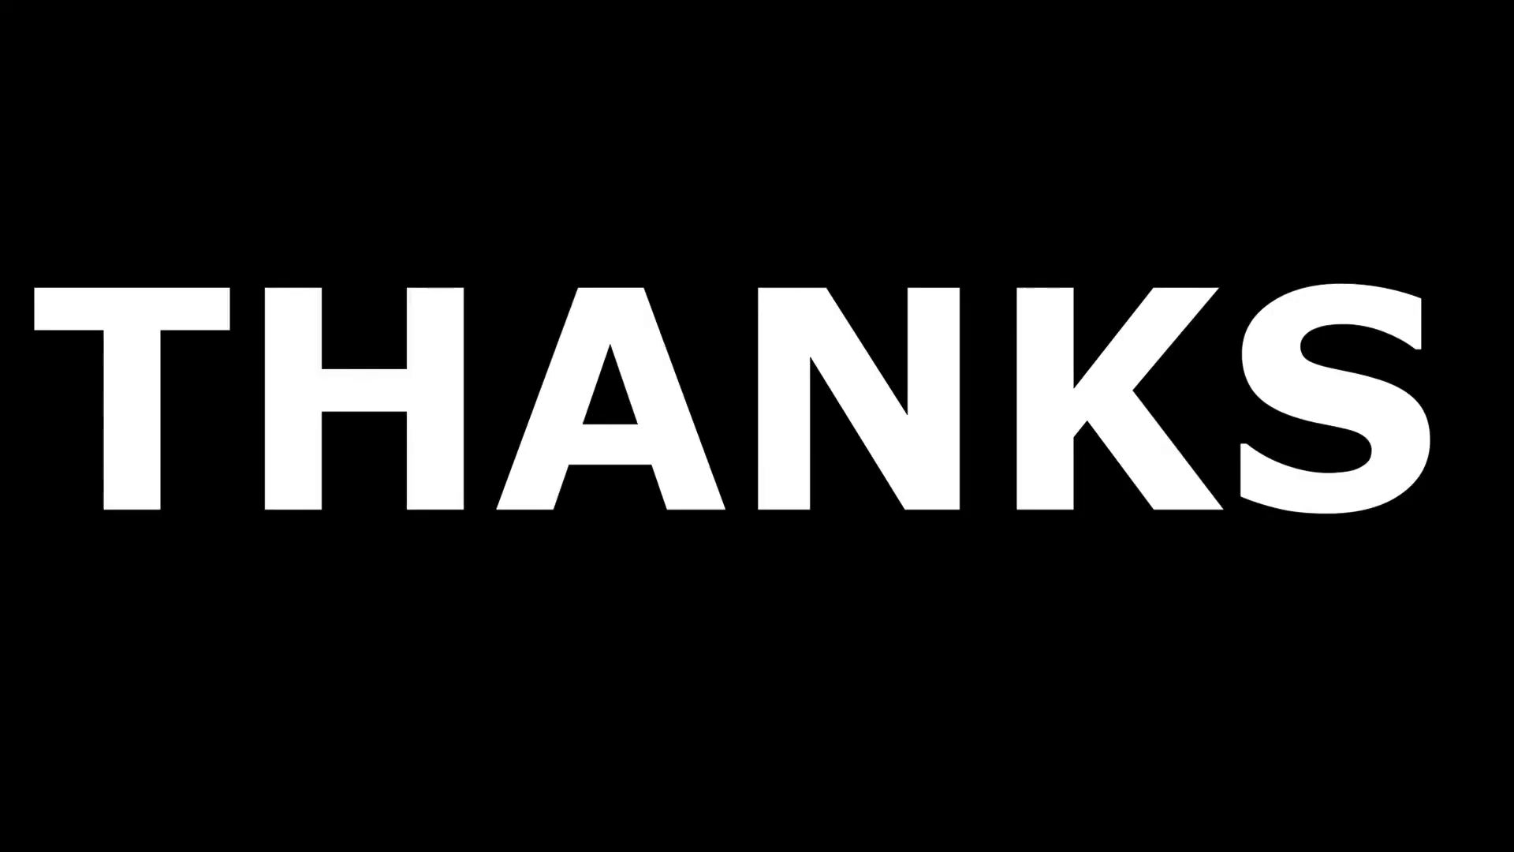